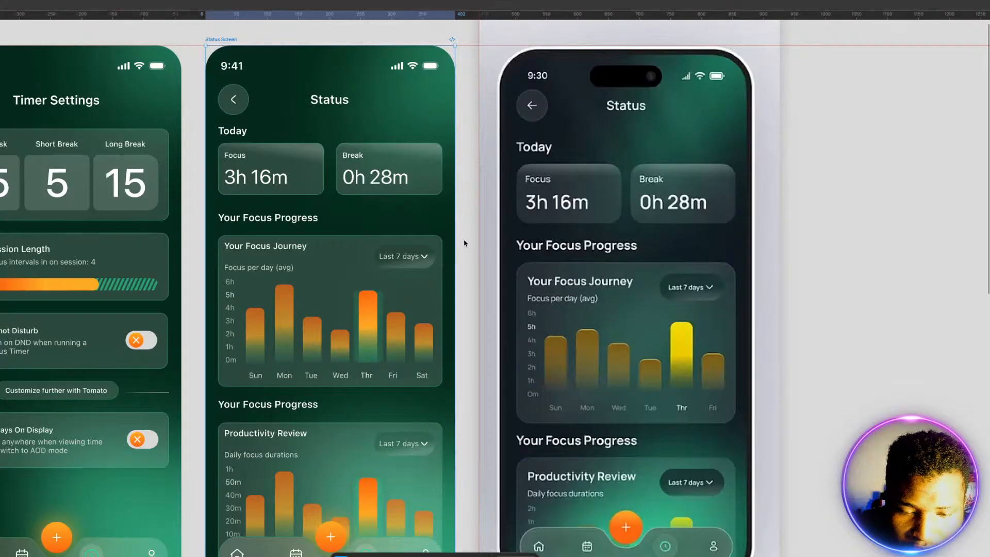
Step: Review the existing Status Screen against the phone mockup, along with the Timer Settings and Home screens, icons and colour swatches
scroll(438, 237, "right", 3)
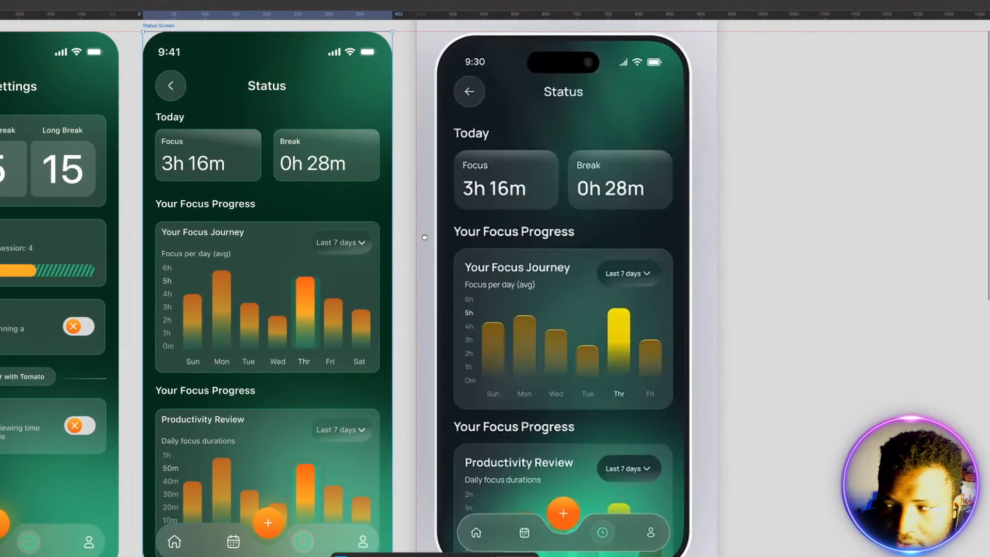
scroll(425, 237, "right", 5)
scroll(336, 228, "right", 2)
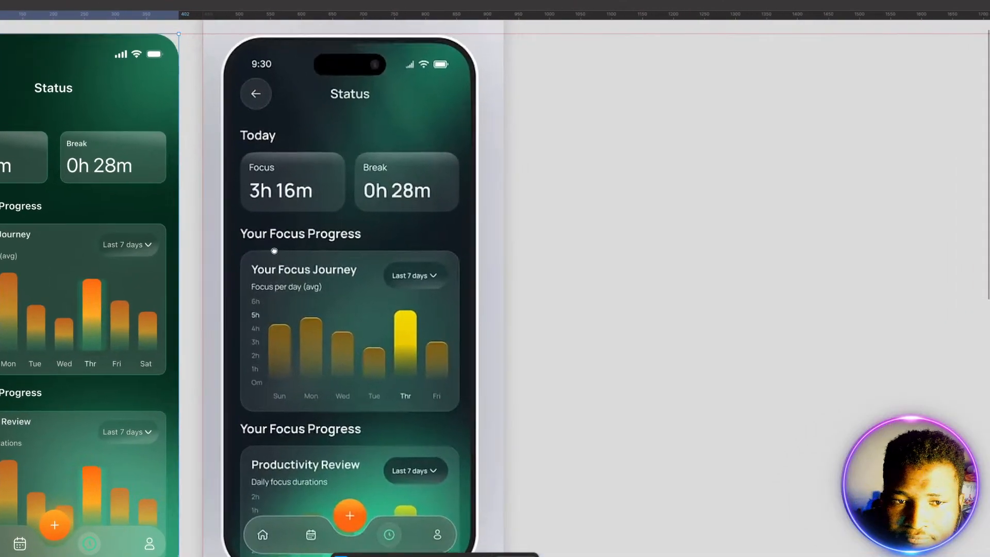
scroll(275, 252, "right", 2)
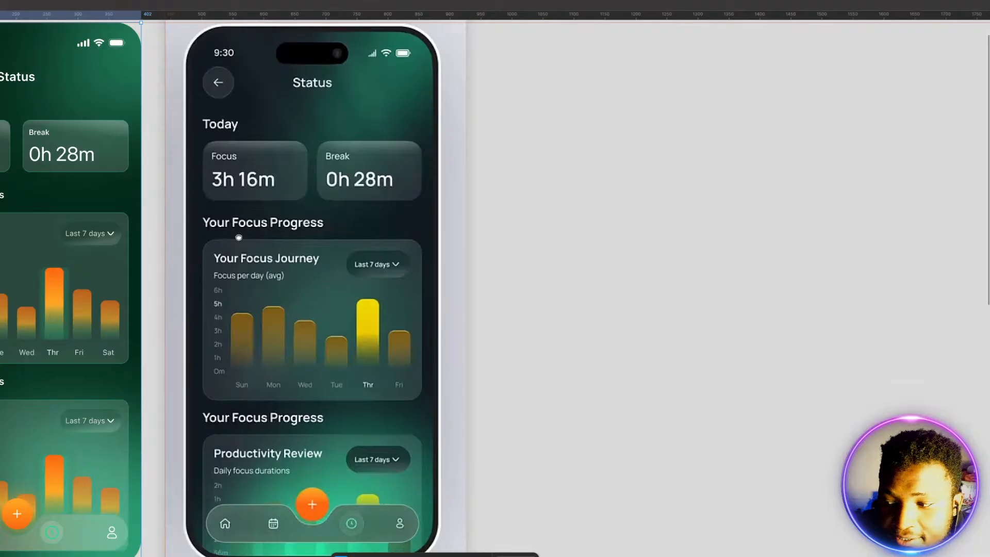
left_click_drag(238, 237, 622, 238)
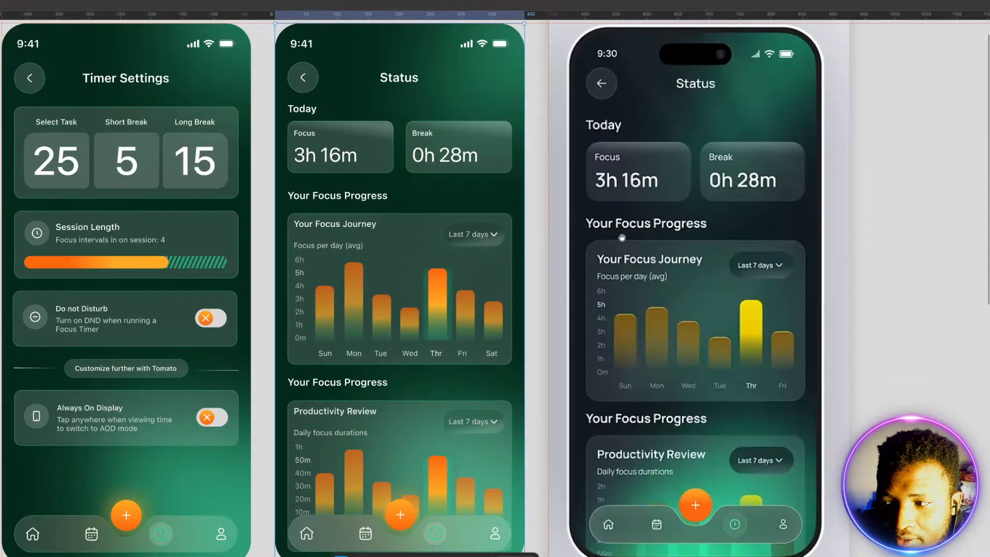
left_click_drag(403, 248, 422, 250)
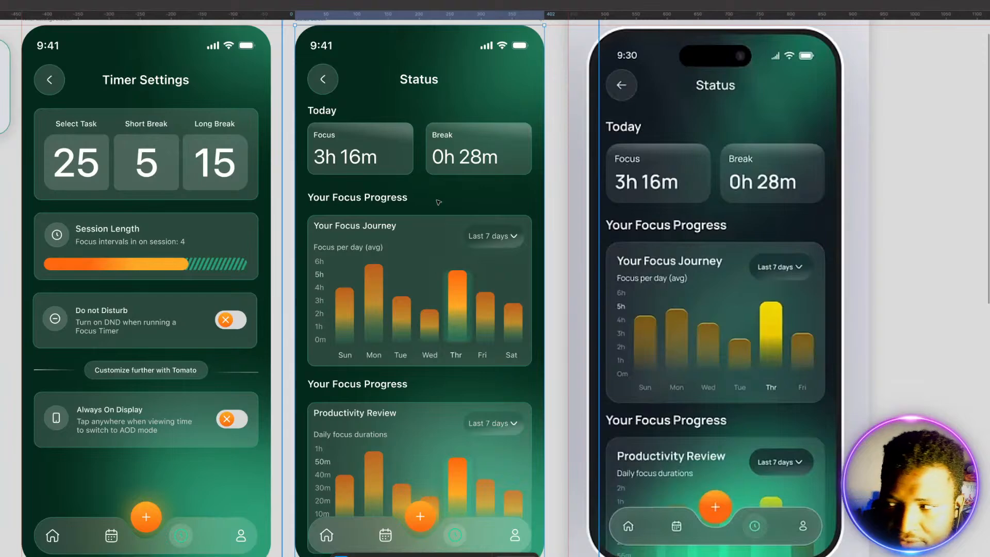
scroll(438, 202, "down", 3)
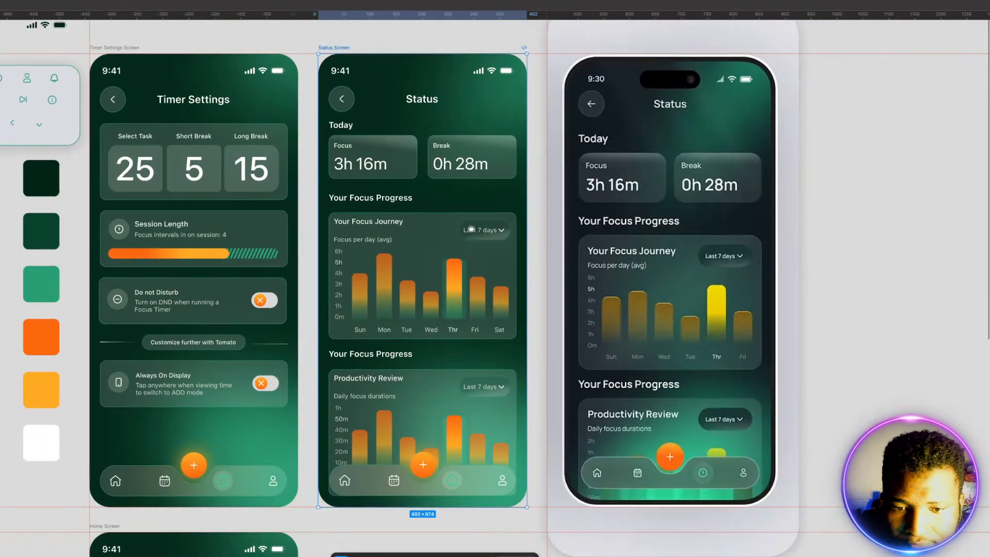
left_click_drag(471, 229, 641, 226)
left_click(201, 194)
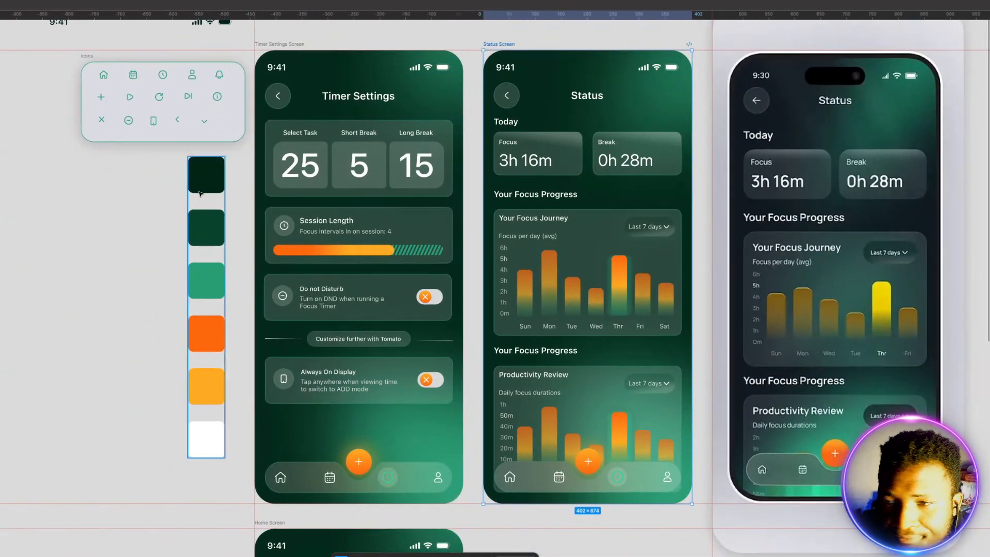
scroll(405, 250, "down", 10)
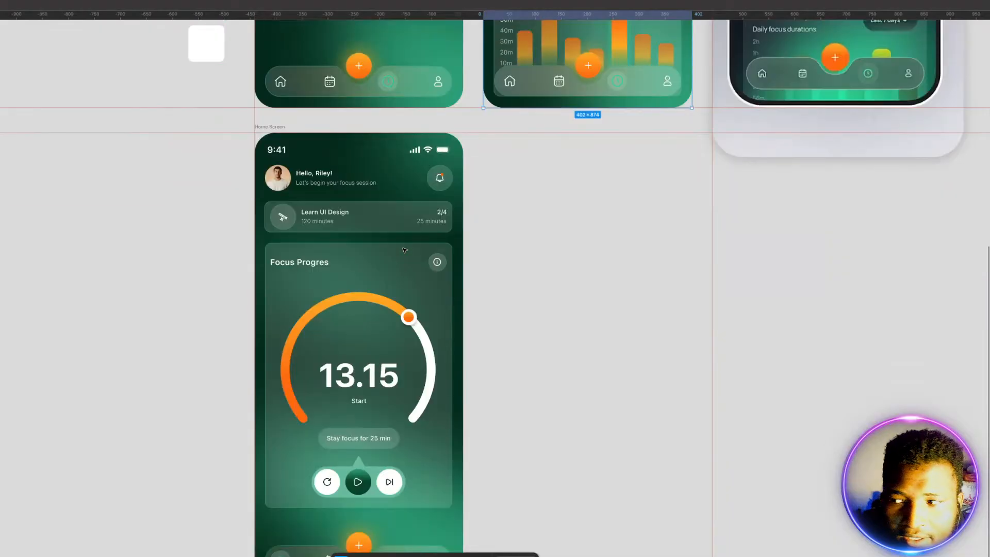
scroll(405, 250, "down", 3)
scroll(405, 250, "up", 1)
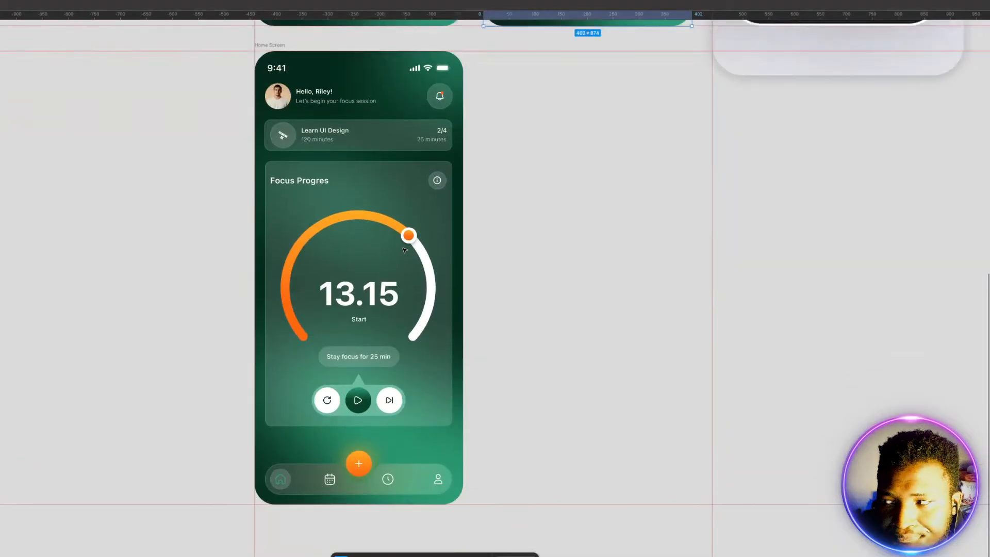
left_click_drag(612, 318, 577, 318)
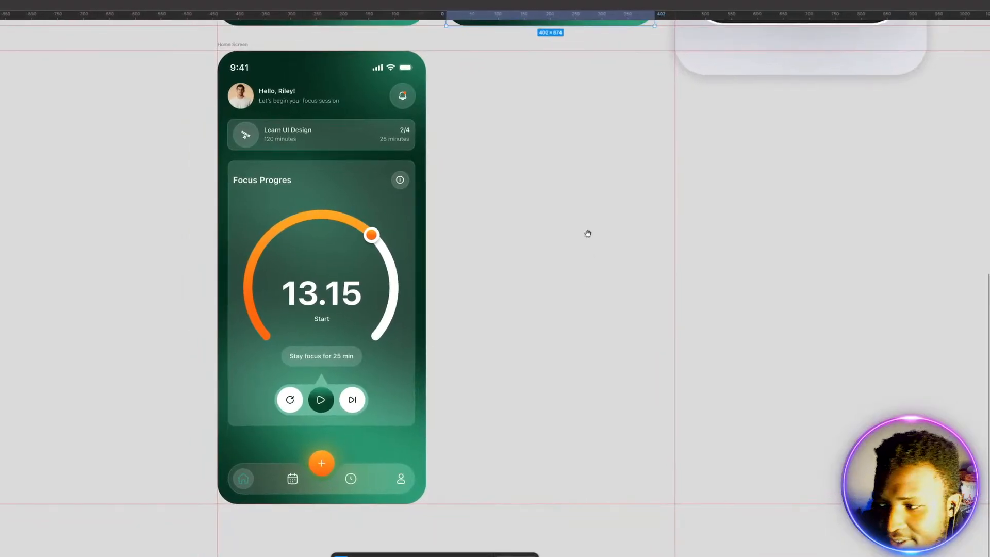
scroll(574, 254, "up", 5)
scroll(586, 252, "up", 15)
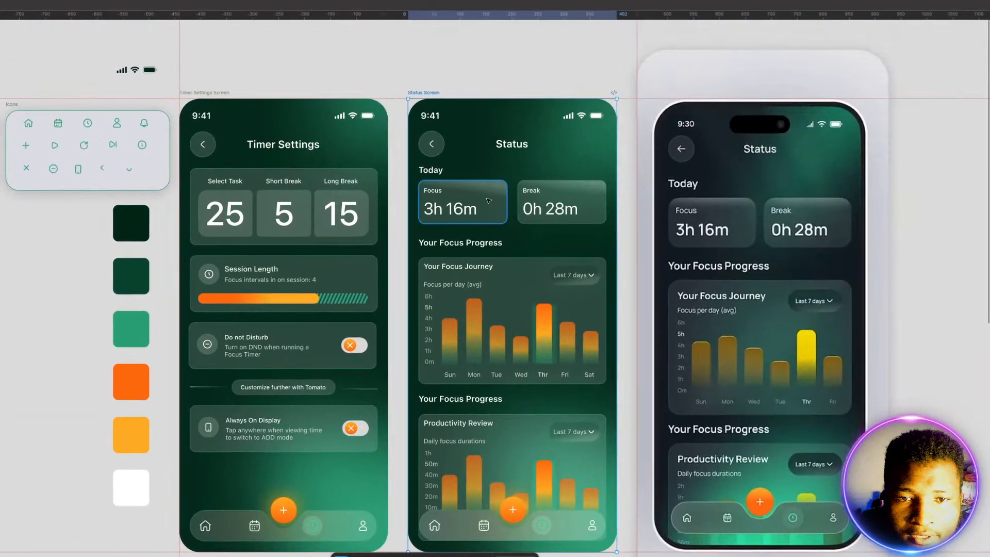
Step: Delete the existing Status Screen frame beside the phone mockup
left_click(481, 123)
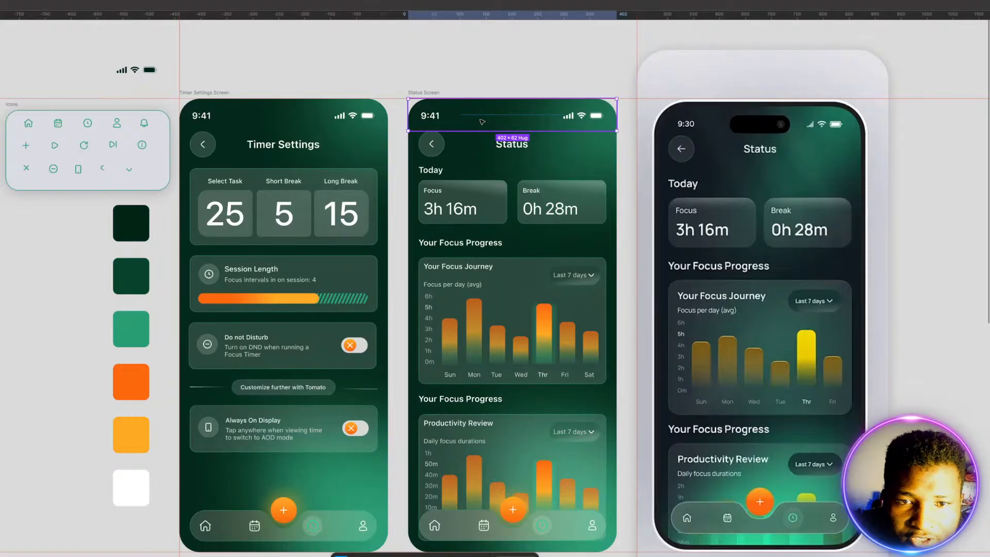
left_click(435, 93)
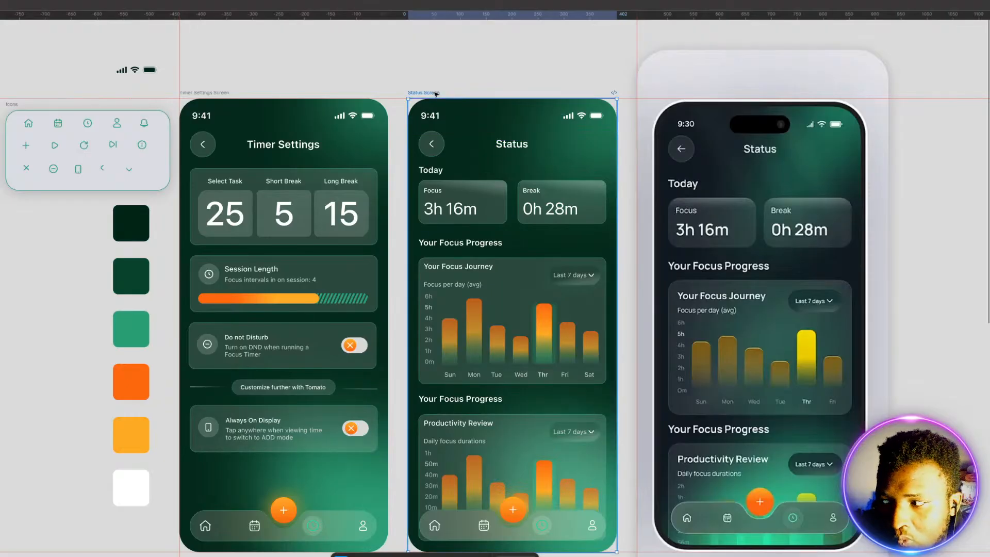
left_click_drag(512, 226, 337, 198)
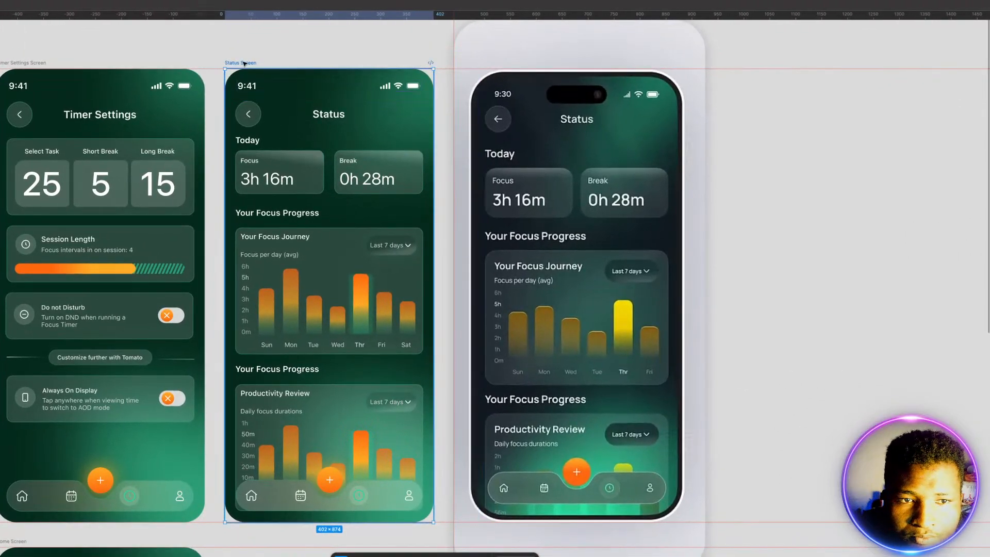
key("Delete")
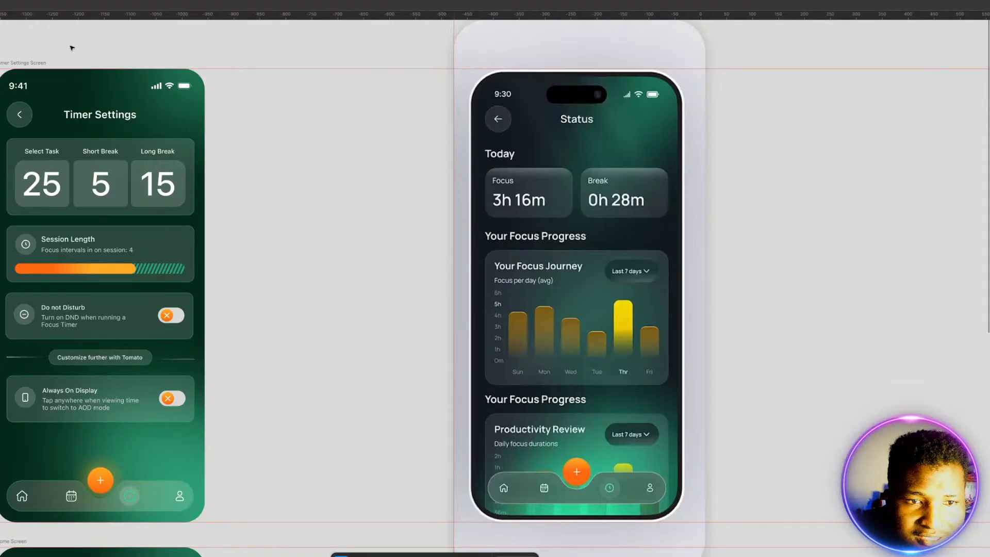
Step: Move the Timer Settings Screen to the right of the phone mockup and add a blank 402 × 874 iPhone 17 frame on the mockup's left
left_click_drag(32, 63, 760, 62)
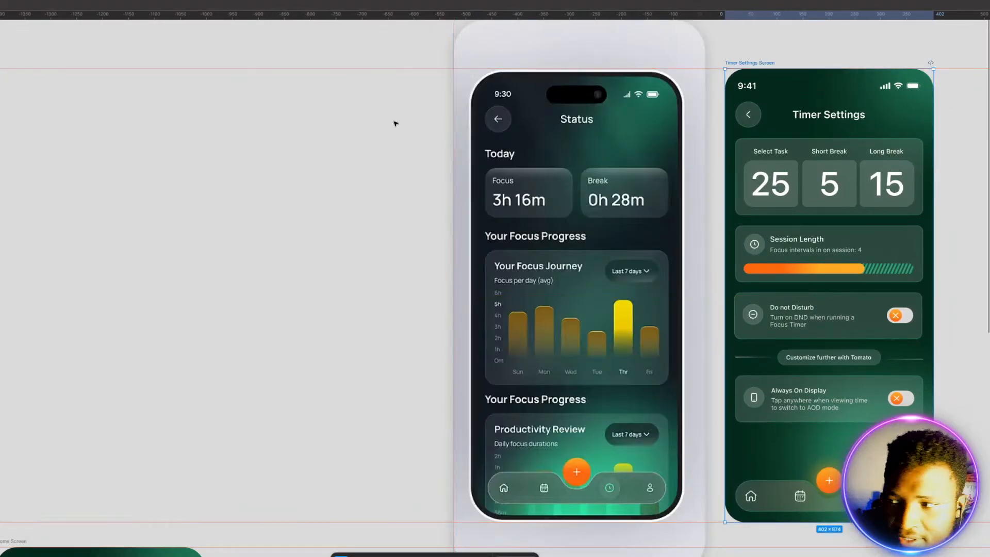
left_click(333, 150)
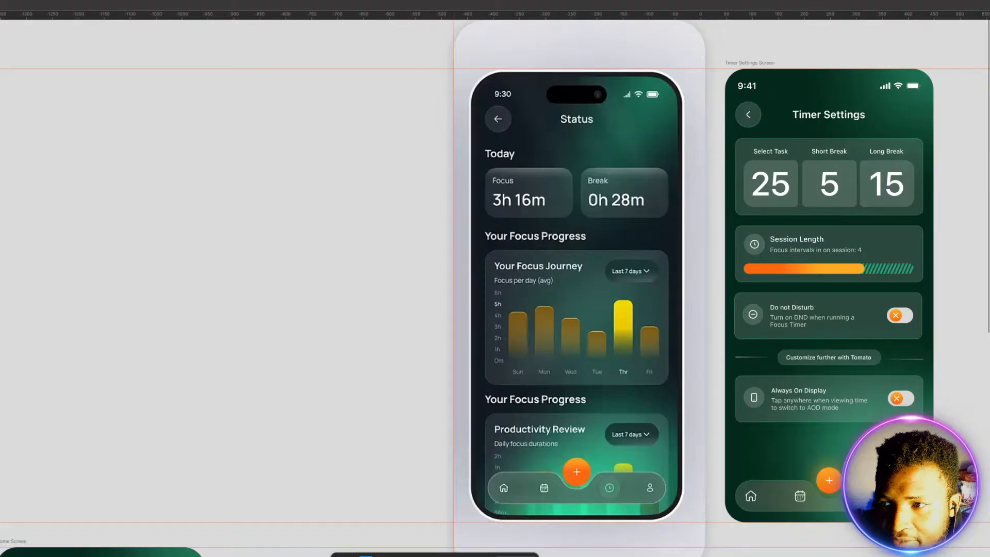
left_click(989, 144)
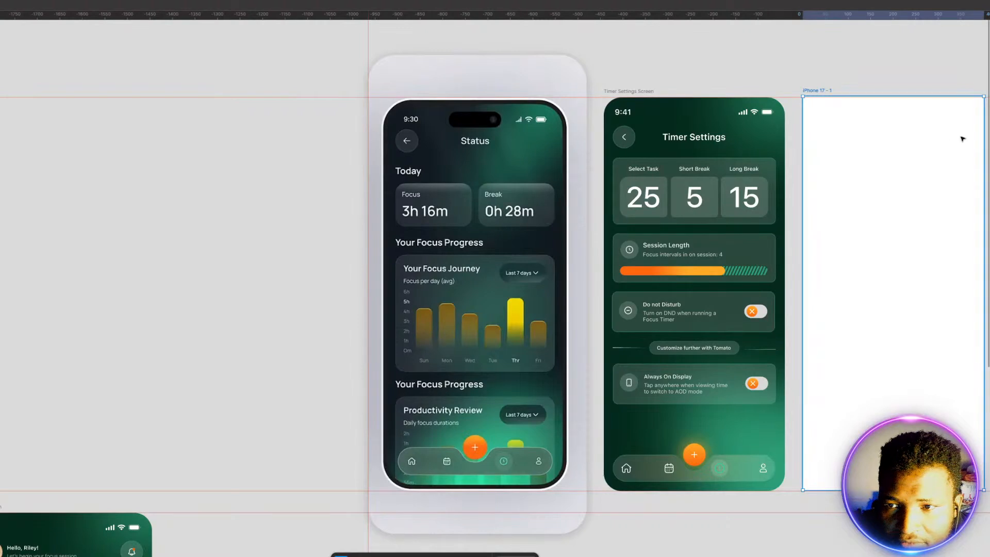
left_click_drag(939, 135, 296, 137)
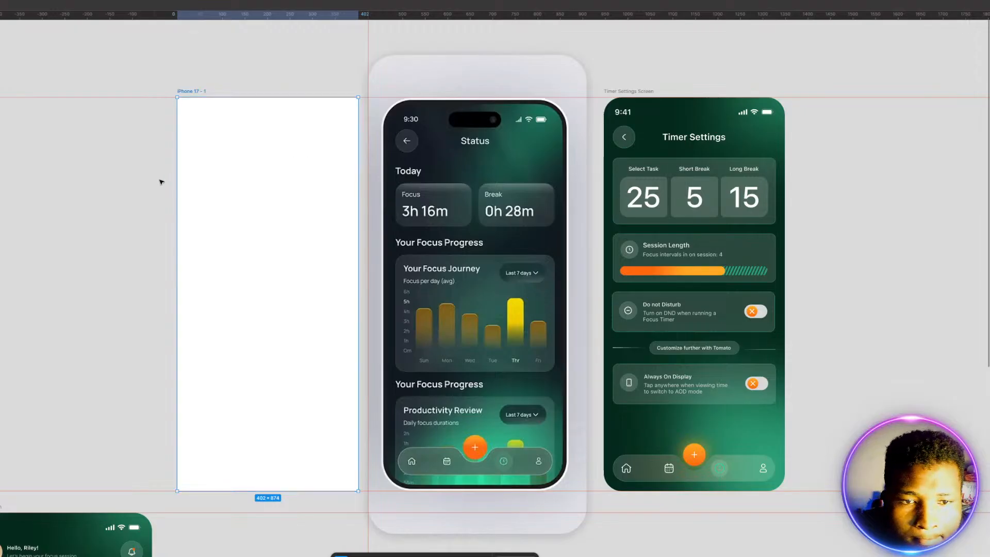
Step: Move the Home Screen frame up beside the Timer Settings Screen, on its right and aligned with its top edge
left_click_drag(152, 180, 127, 159)
left_click_drag(136, 211, 104, 191)
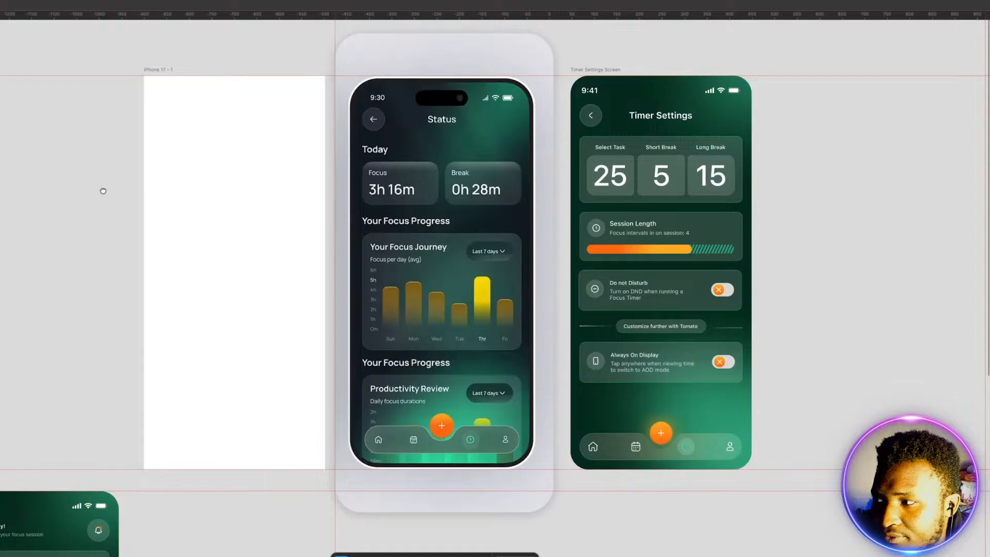
left_click_drag(103, 191, 54, 181)
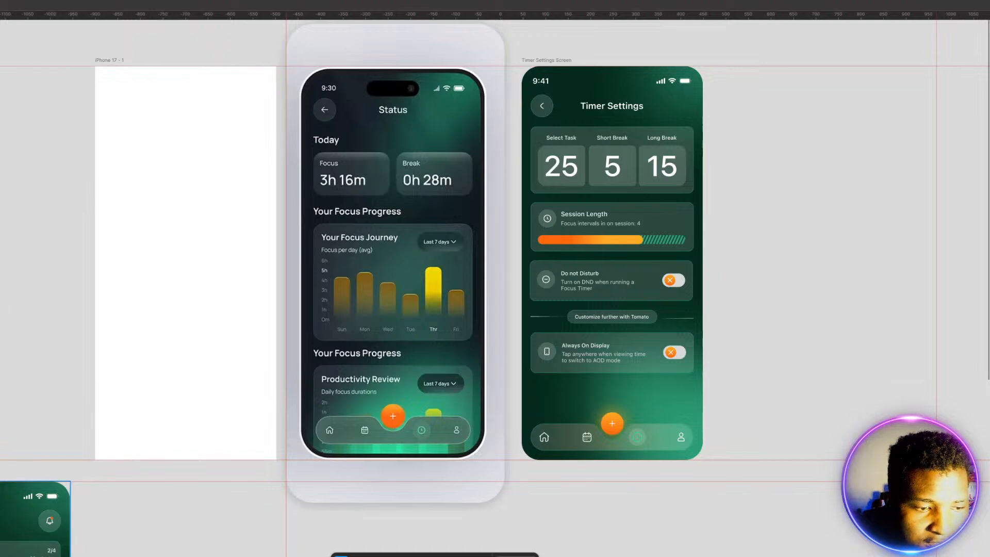
left_click_drag(1, 475, 727, 61)
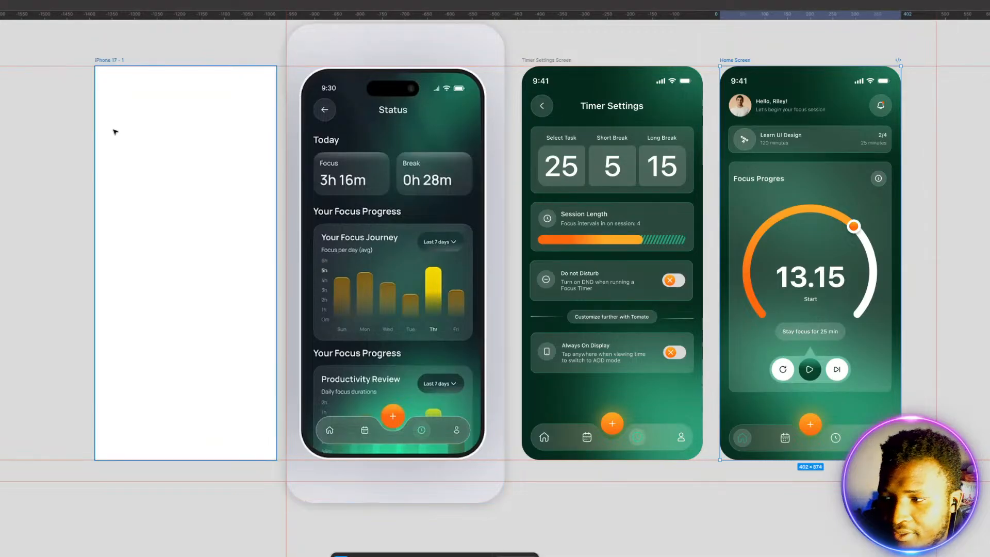
left_click(15, 168)
Step: Round the corners of the blank iPhone 17 frame to match the other screens
left_click(151, 150)
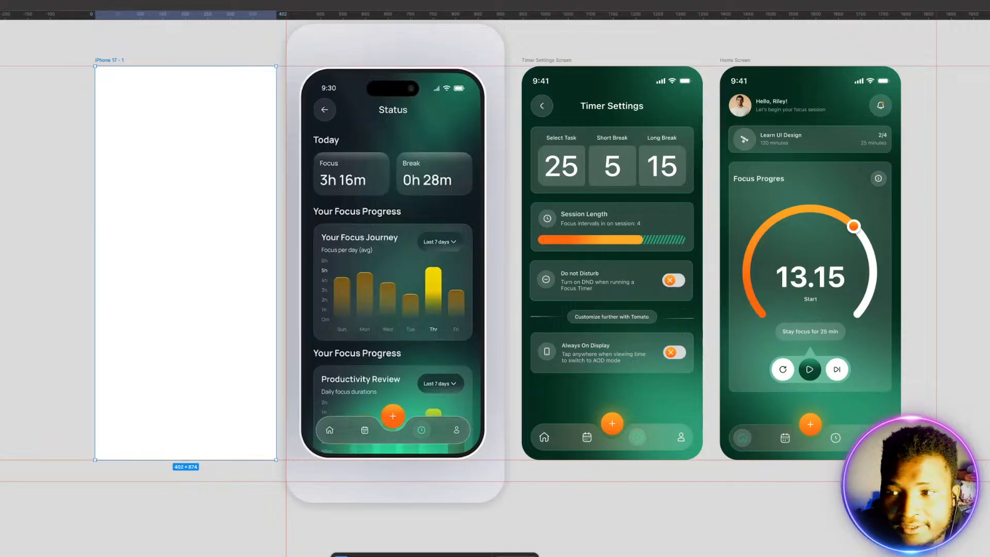
key("Return")
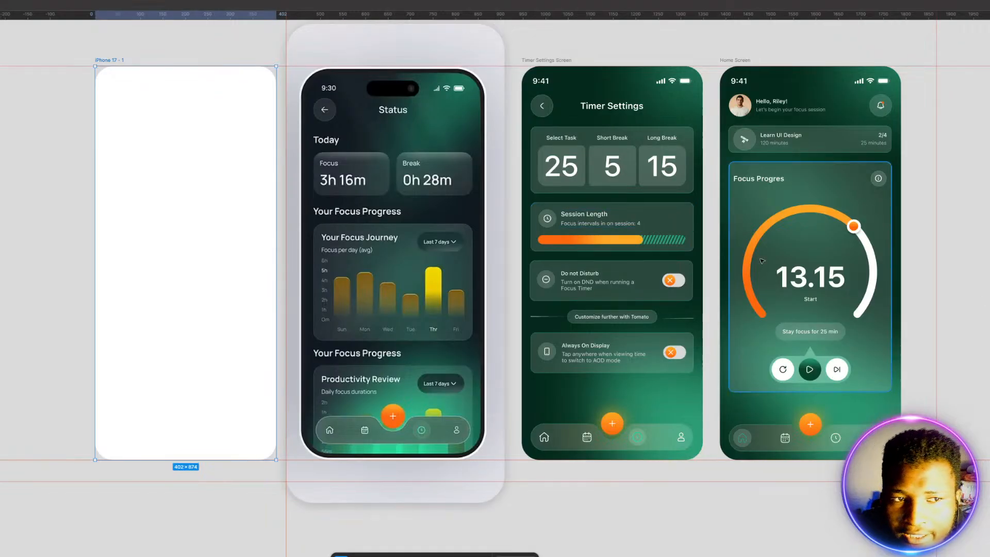
Step: Rename the blank iPhone 17 frame as Status Screen and fill it with the darkest green
double_click(116, 59)
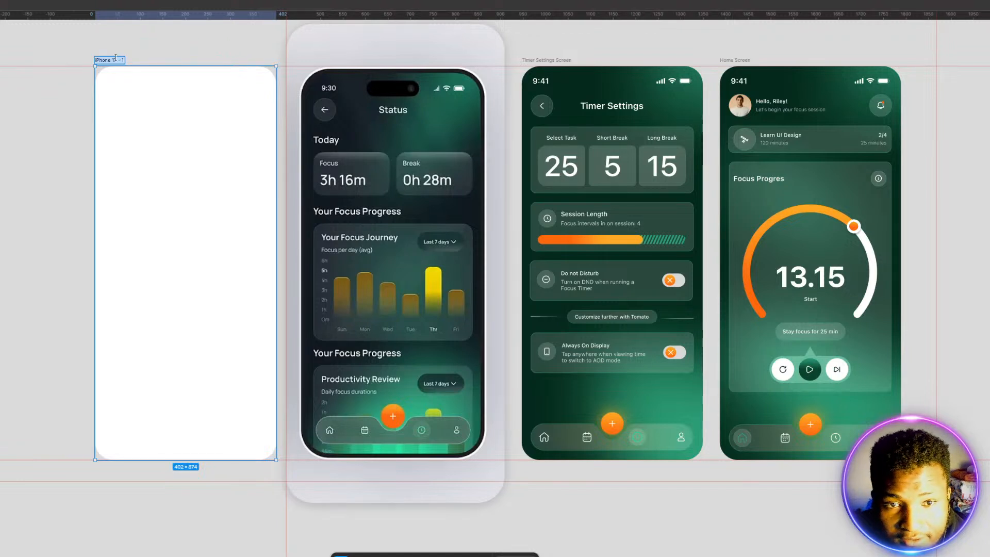
type("Status S")
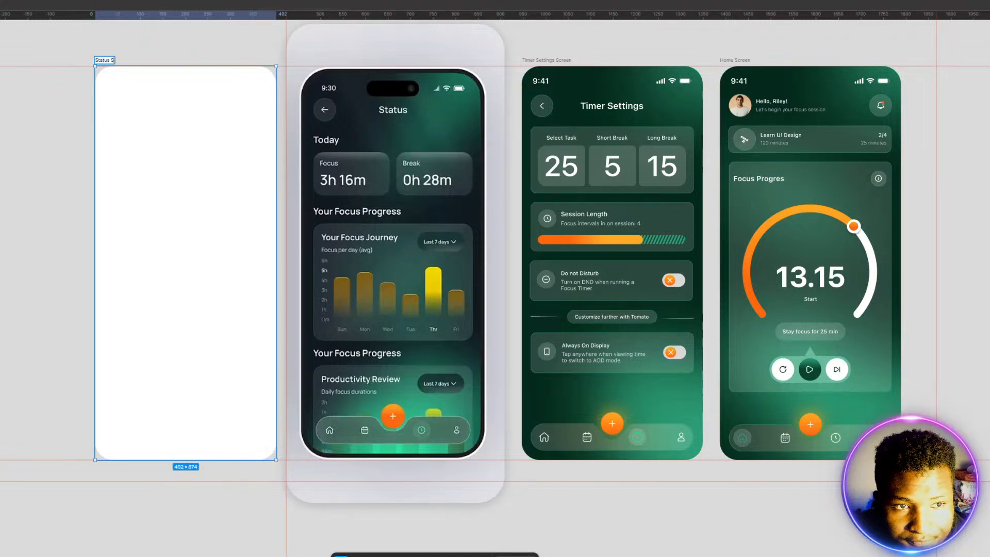
type("creen")
key("Return")
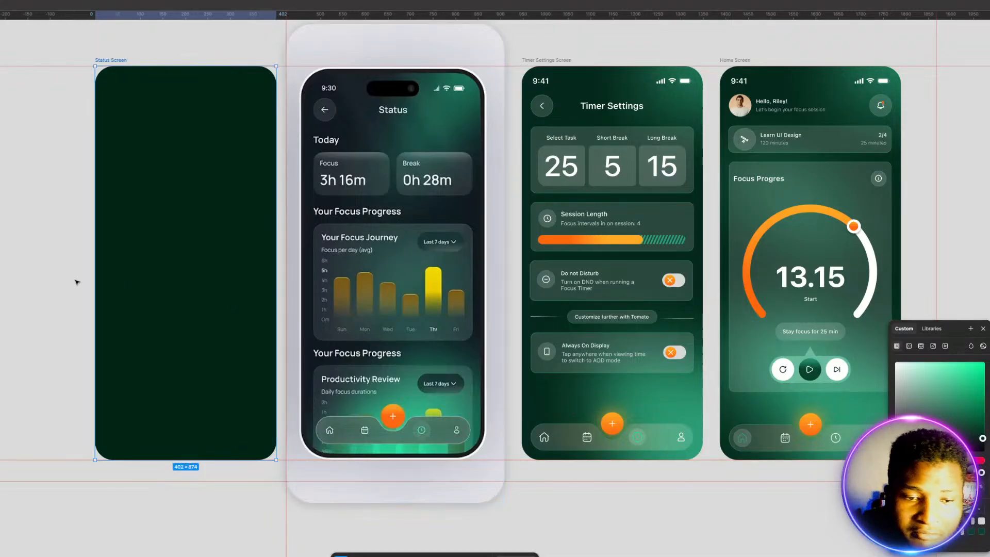
left_click(36, 266)
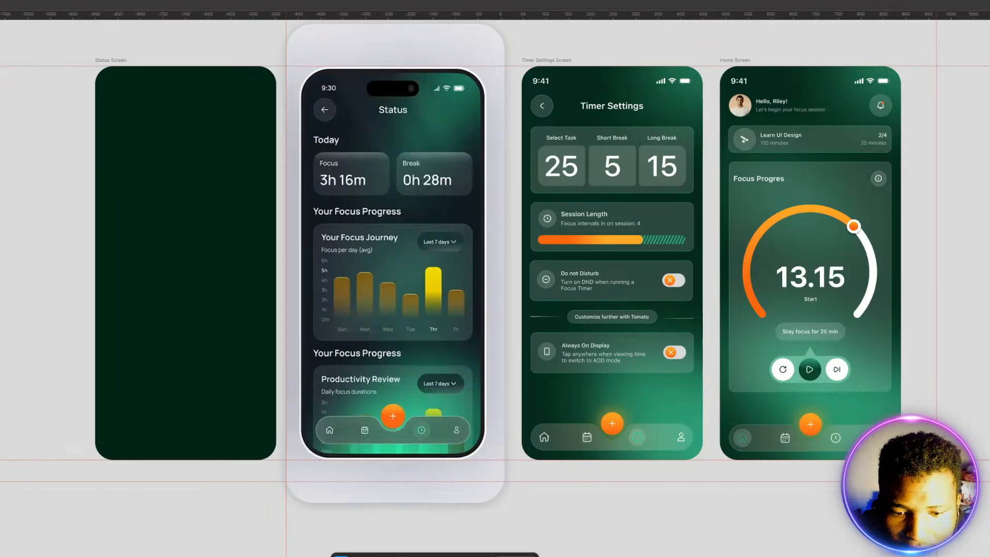
Step: Draw a narrow vertical ellipse about 40 × 148 in the upper part of the Status Screen frame
left_click(400, 556)
left_click(421, 516)
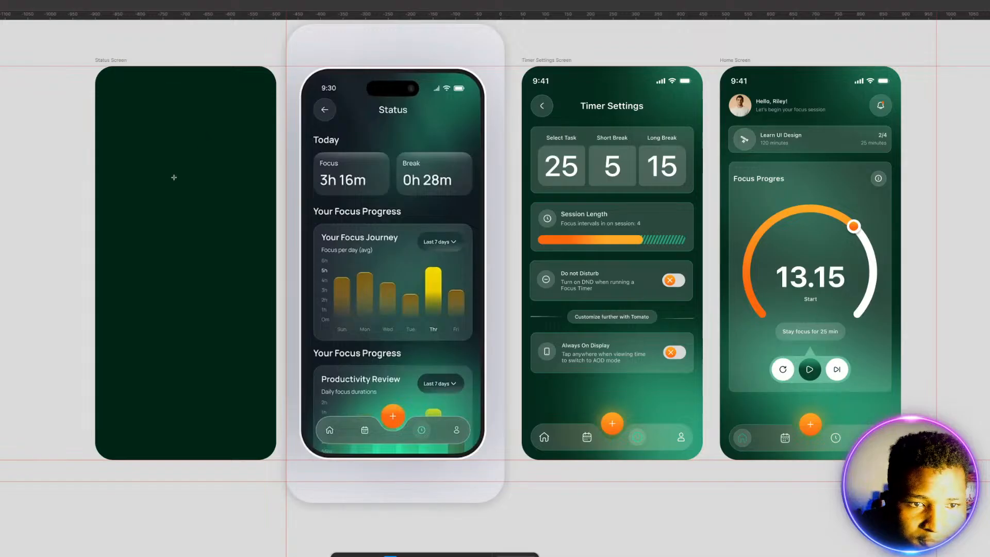
left_click_drag(185, 163, 204, 96)
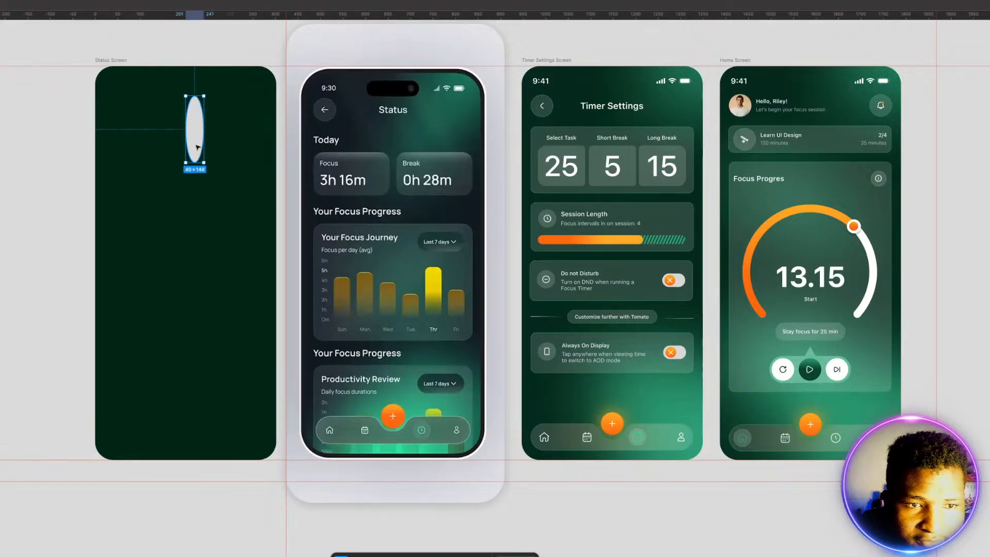
Step: Tilt and enlarge the ellipse into a diagonal streak, about 50 wide, across the Status Screen's upper-right corner
left_click_drag(209, 167, 211, 93)
left_click_drag(193, 138, 255, 92)
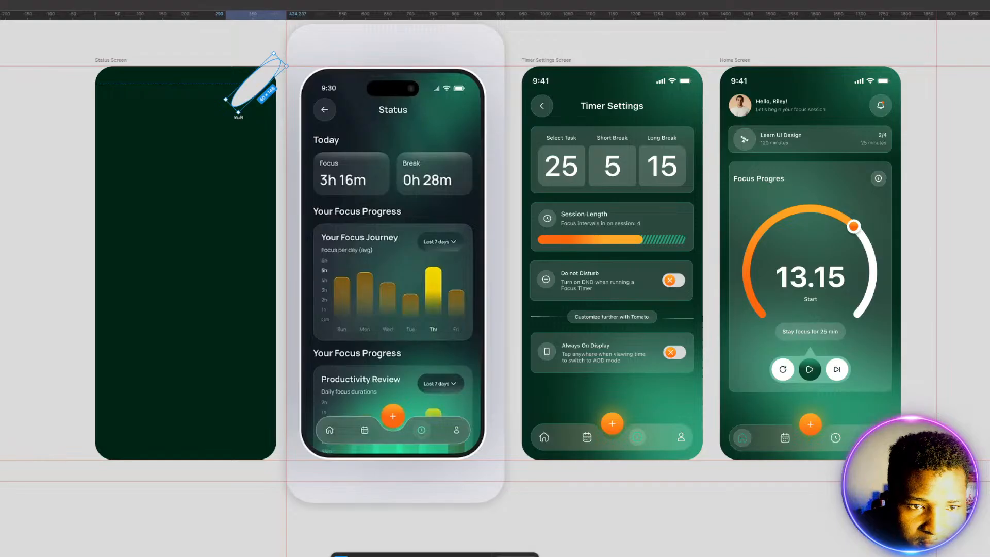
left_click_drag(238, 116, 215, 138)
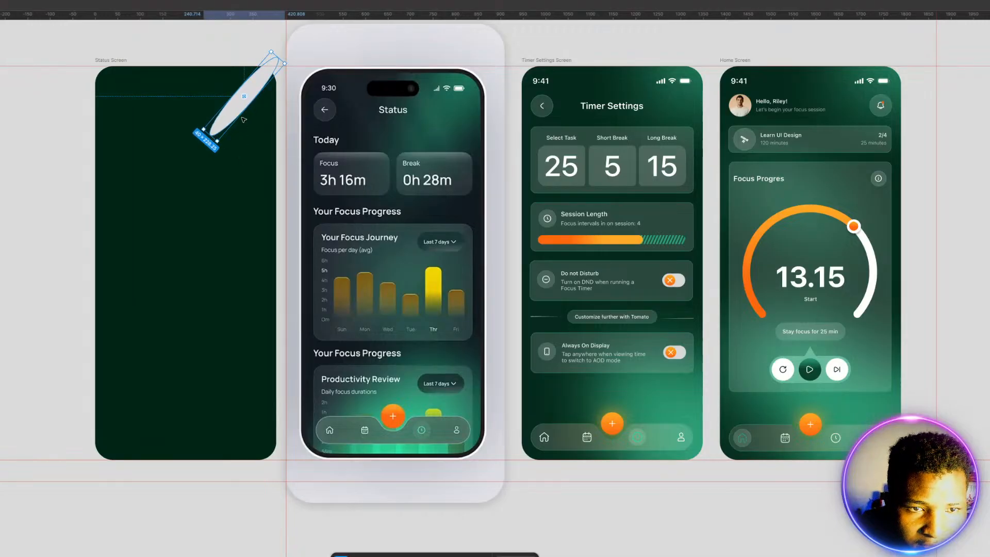
left_click_drag(255, 94, 245, 109)
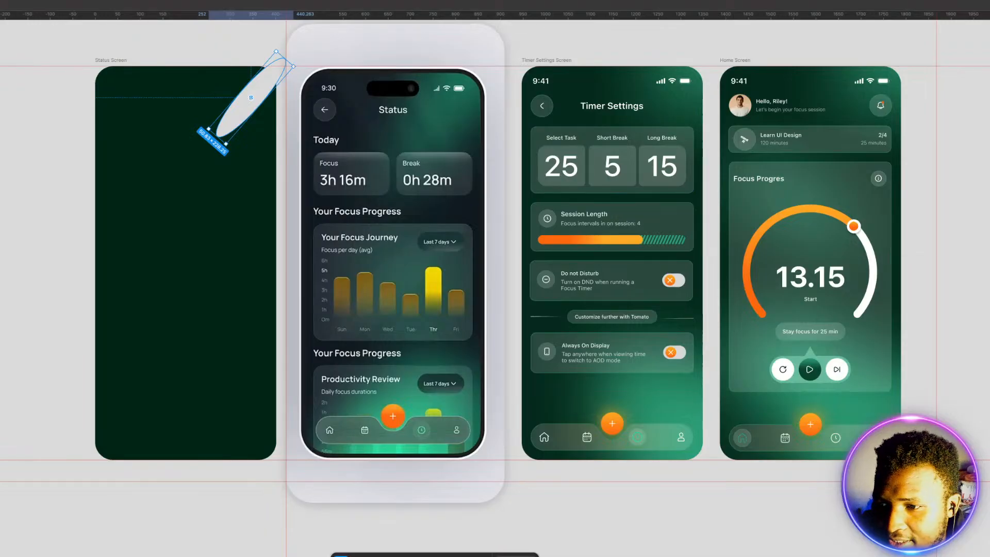
Step: Fill the tilted ellipse with the palette's medium green and keep it selected
left_click(989, 401)
left_click(973, 470)
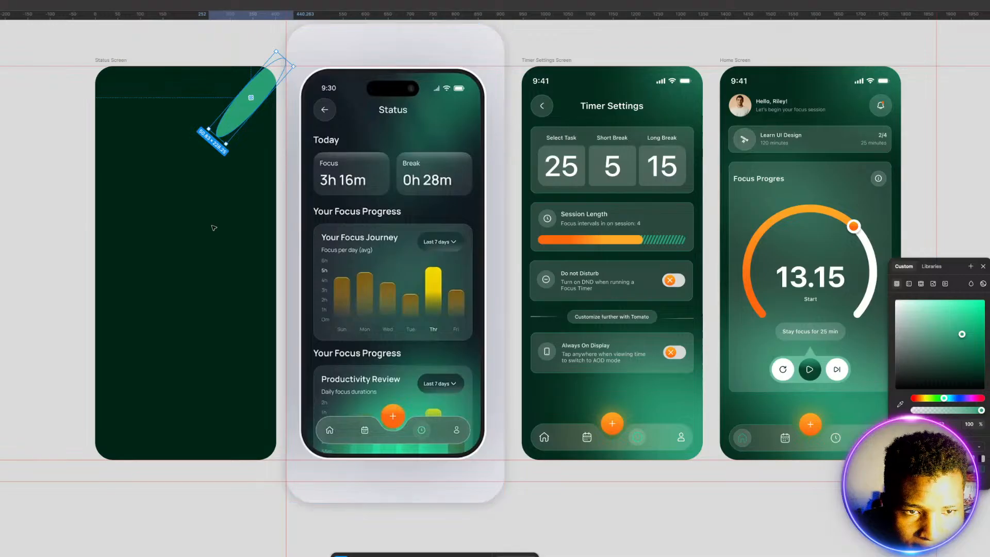
left_click(213, 228)
left_click(241, 110)
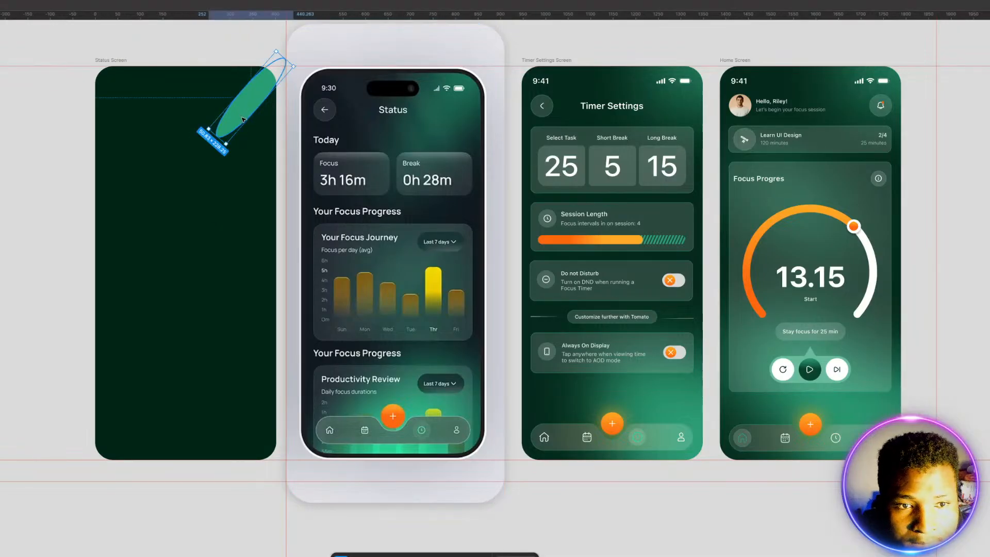
Step: Duplicate the tilted ellipse, angle the copy the opposite way, and enlarge it into a broad oval across the Status Screen's lower-right corner
left_click_drag(243, 120, 181, 312)
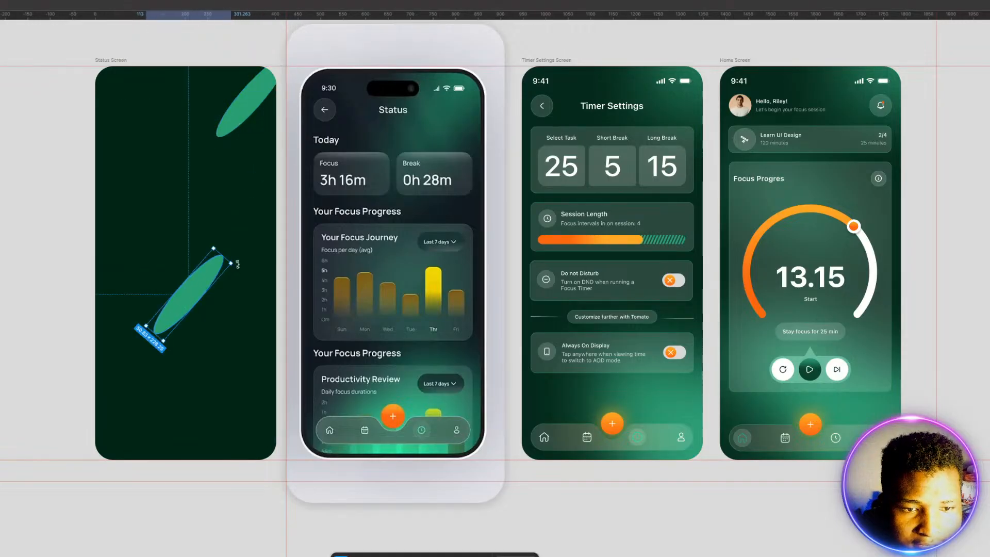
left_click_drag(233, 261, 225, 355)
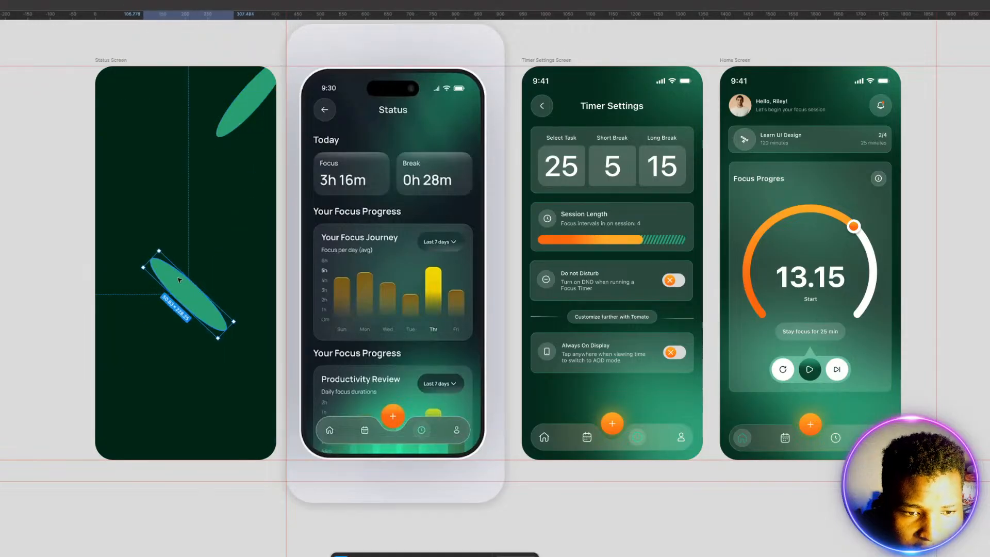
left_click_drag(181, 283, 219, 452)
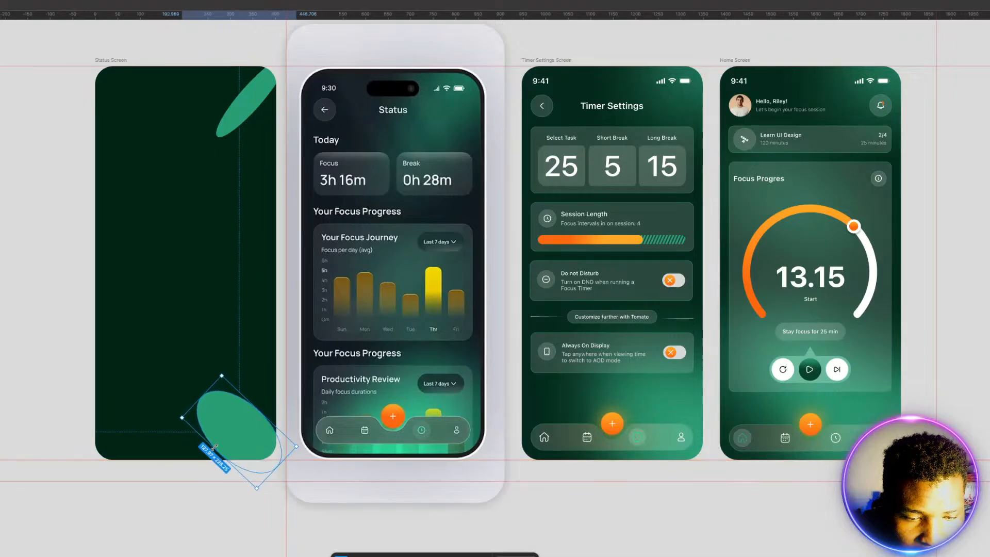
left_click_drag(201, 397, 172, 357)
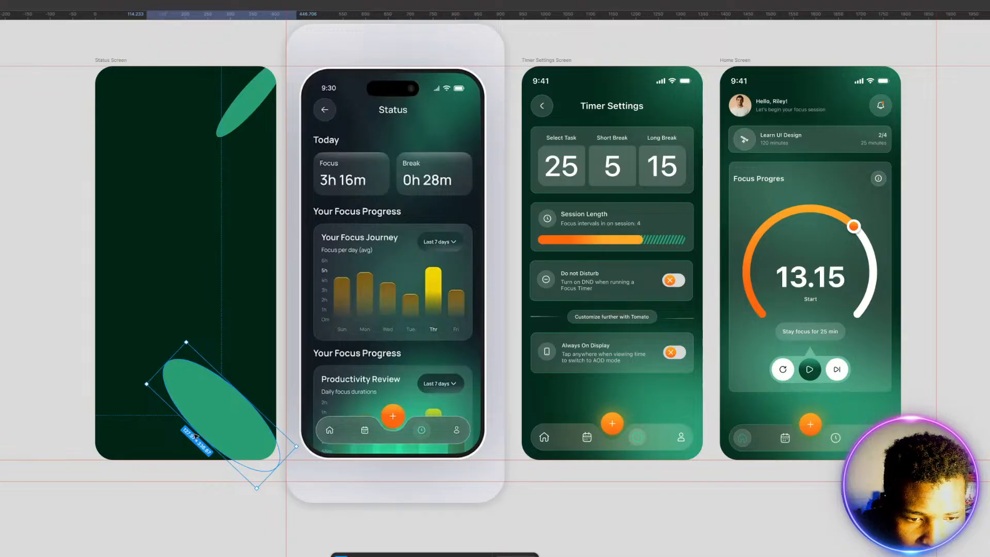
mouse_move(198, 435)
left_mouse_down()
mouse_move(180, 456)
mouse_move(203, 439)
left_mouse_up()
left_click(150, 356)
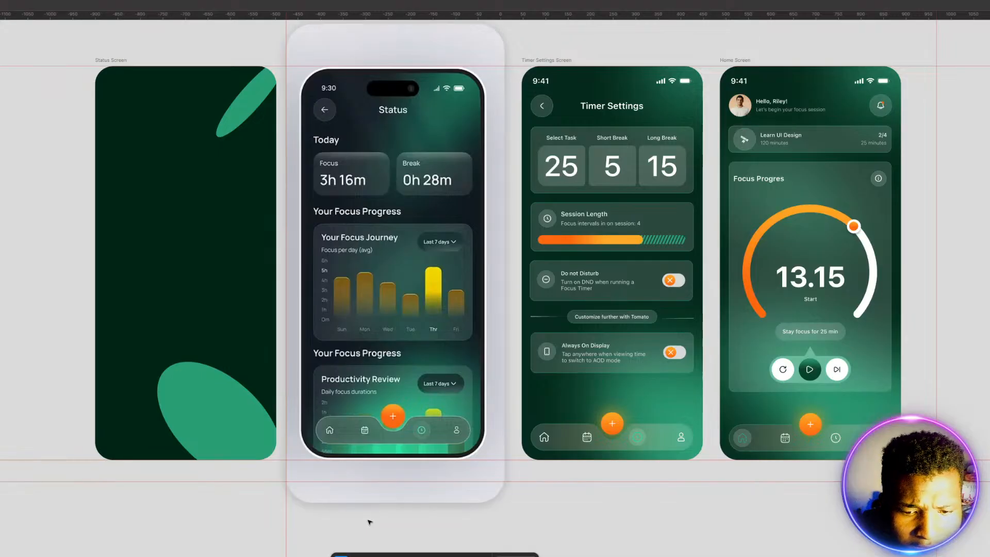
Step: Draw a 426 × 939 rectangle filled with white and center it horizontally over the Status Screen so it covers the whole frame
left_click(403, 556)
left_click(429, 482)
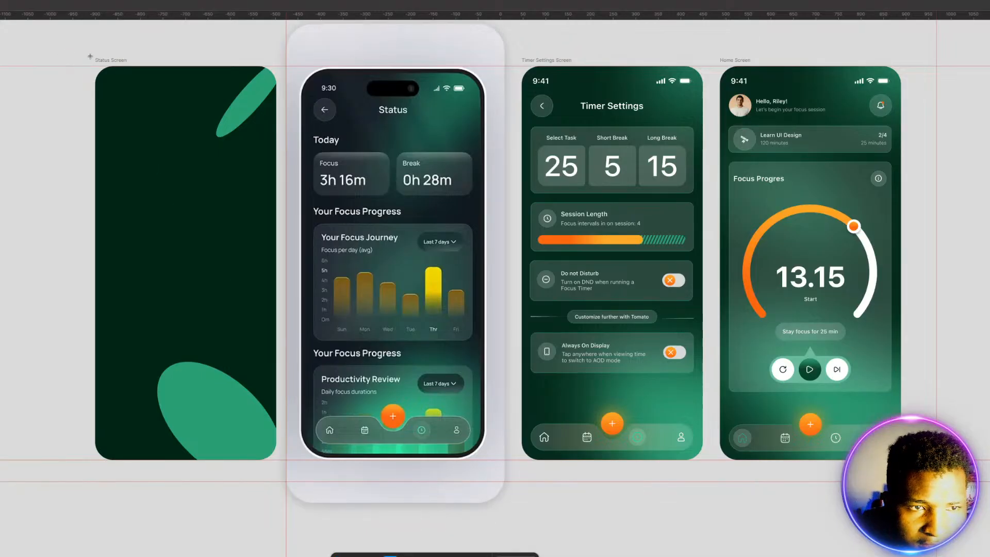
left_click_drag(90, 54, 283, 478)
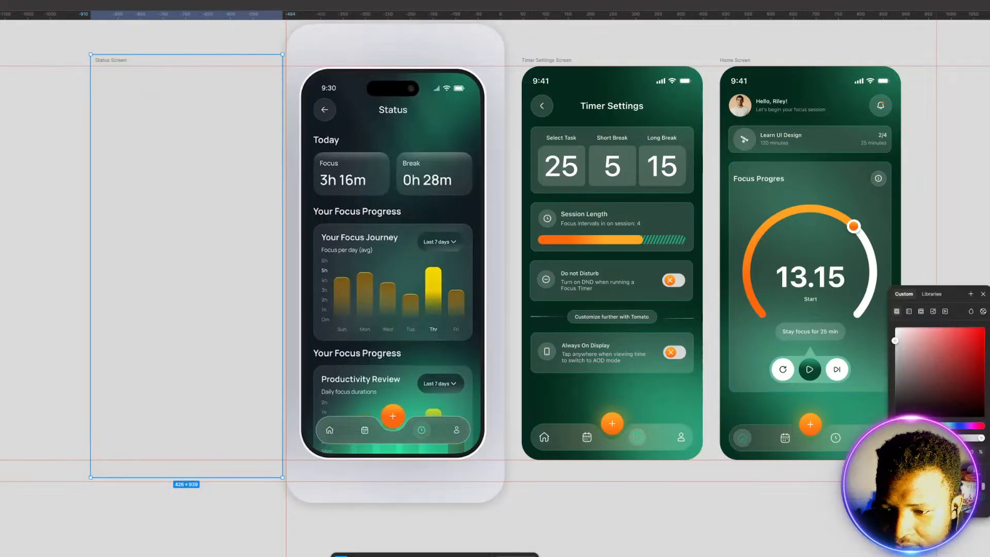
left_click_drag(895, 340, 896, 328)
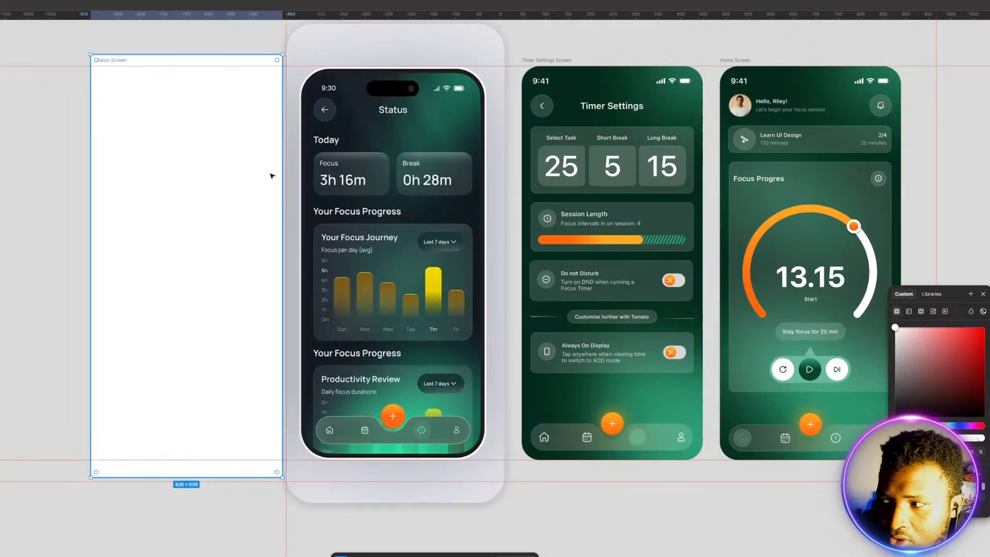
mouse_move(182, 170)
left_mouse_down()
mouse_move(0, 180)
mouse_move(104, 187)
mouse_move(181, 173)
mouse_move(186, 185)
left_mouse_up()
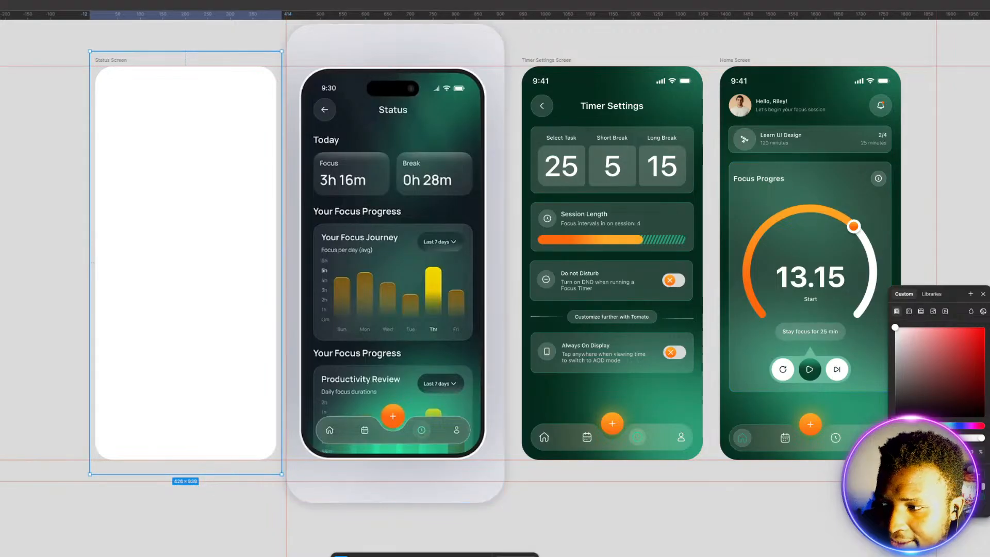
Step: Make the covering rectangle's fill see-through and give it a uniform background blur of 160
key("Escape")
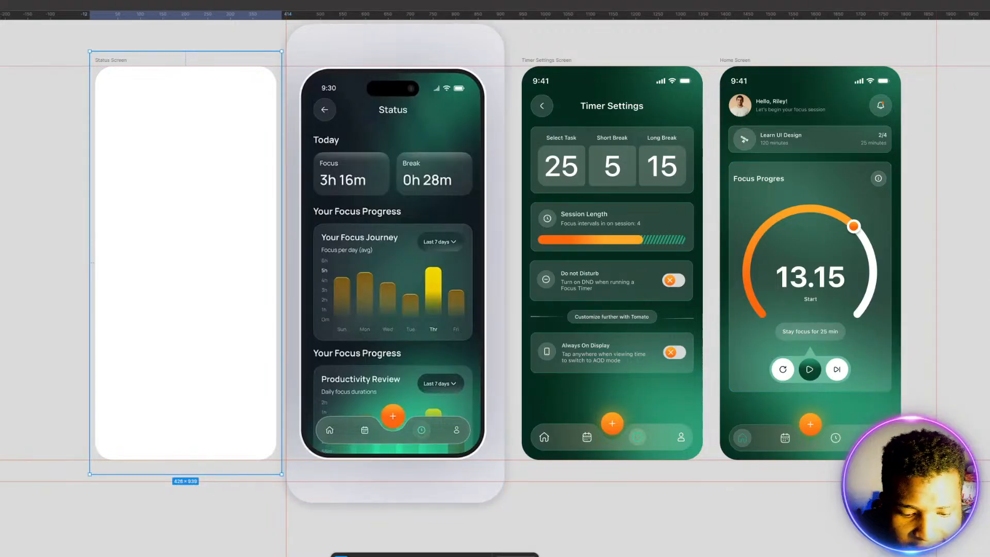
key("Return")
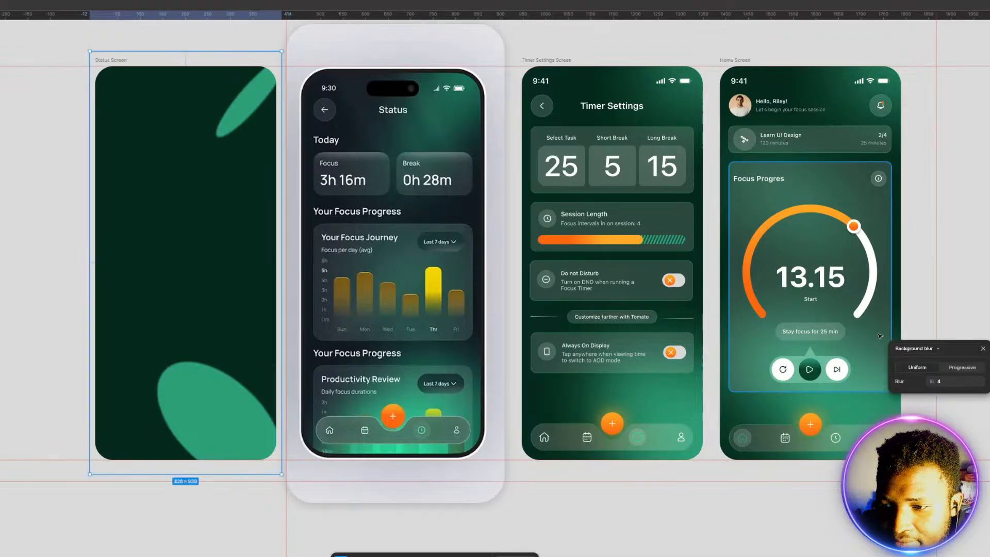
left_click(949, 383)
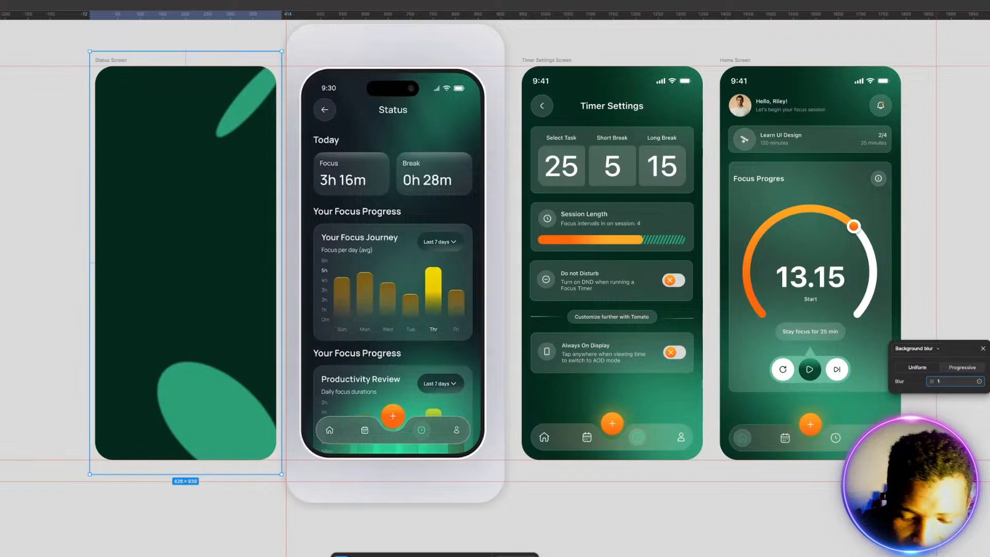
type("160")
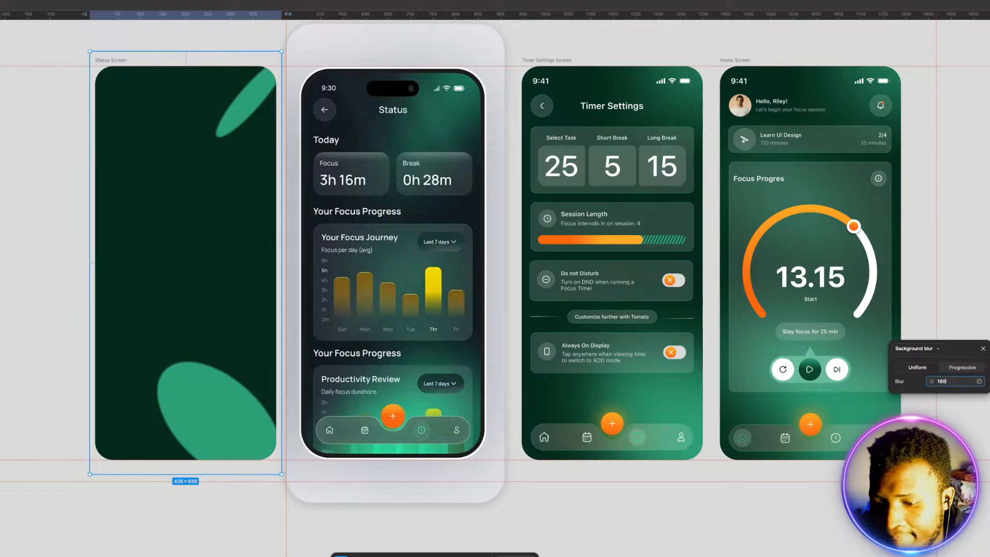
key("Return")
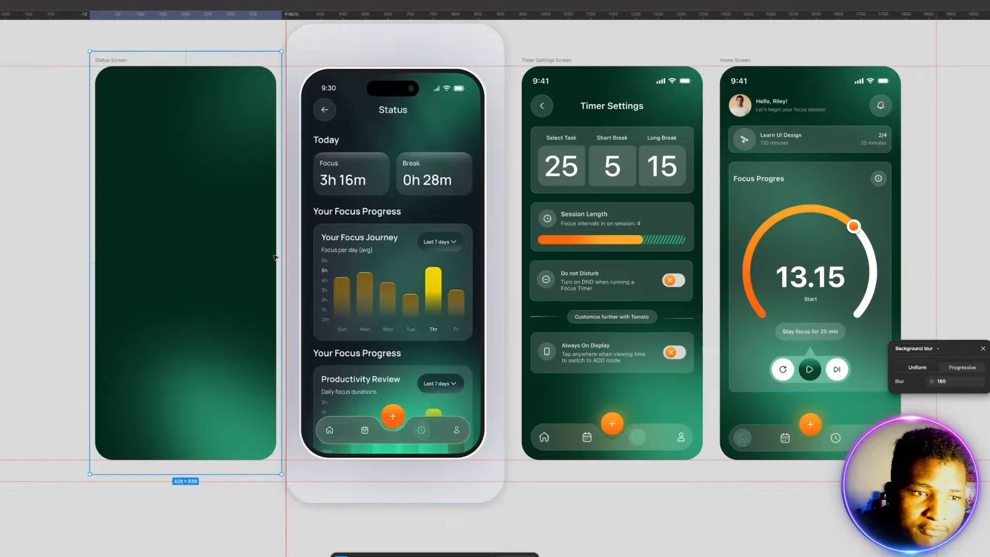
left_click(16, 264)
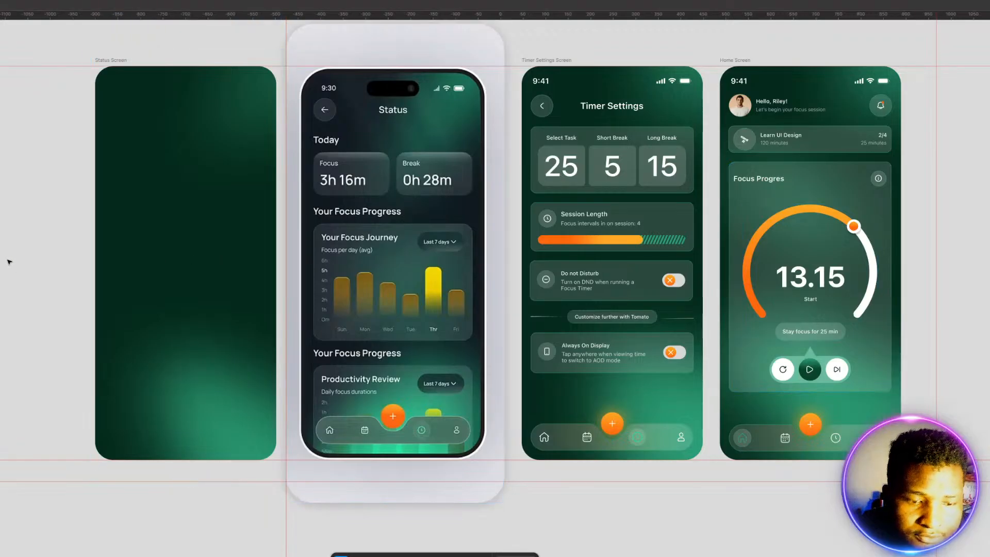
Step: Group the blurred rectangle and the two green ellipses inside the Status Screen frame
left_click_drag(3, 256, 24, 243)
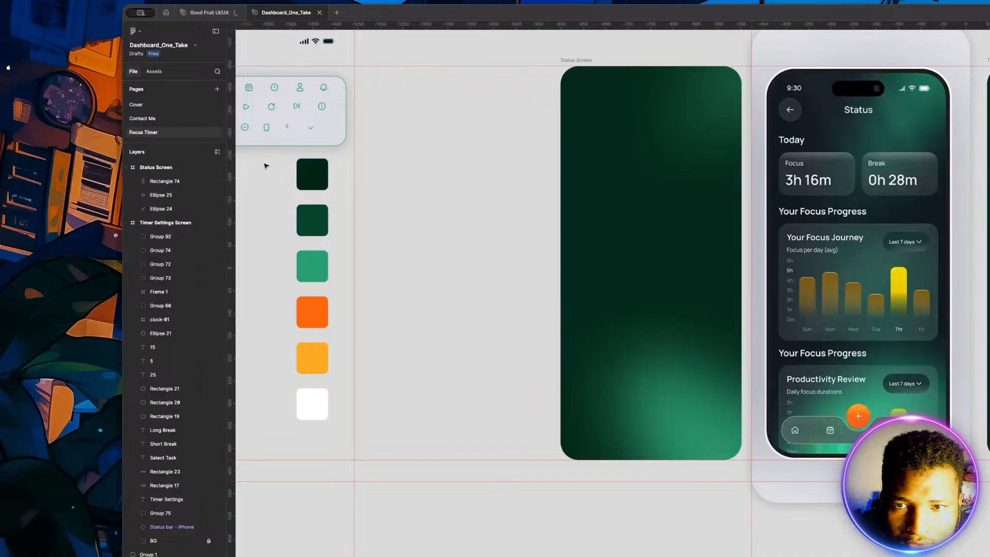
left_click(571, 61)
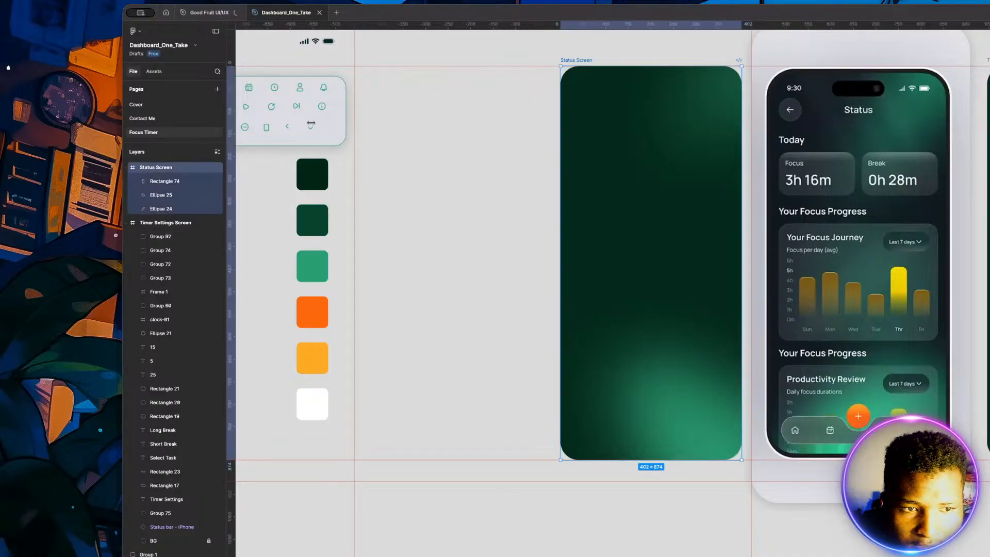
left_click(152, 183)
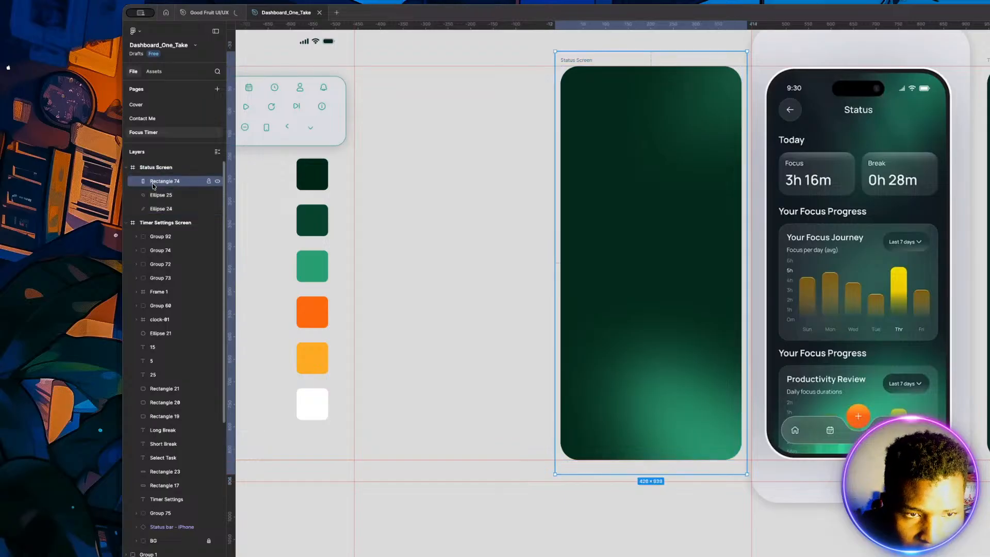
left_click(156, 195)
left_click(163, 209)
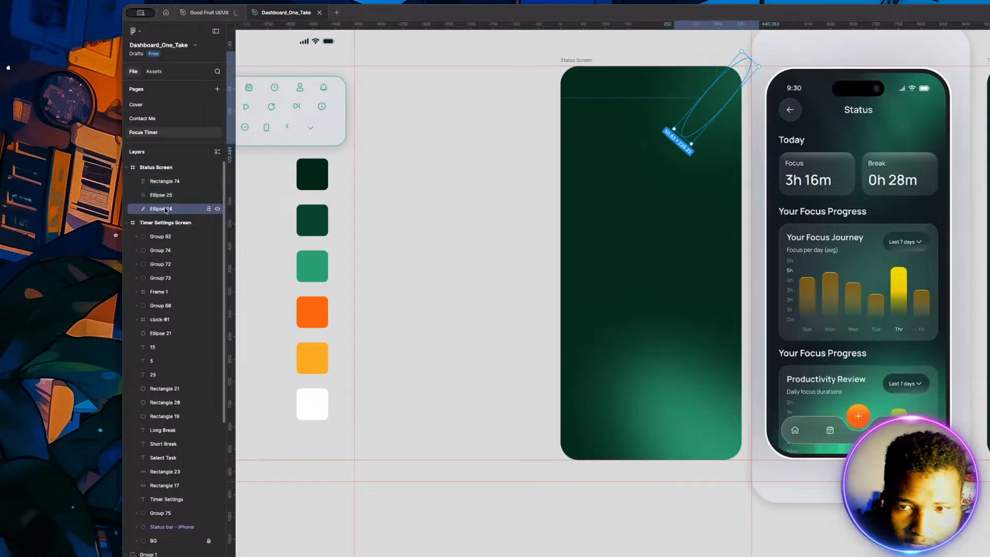
left_click(164, 182)
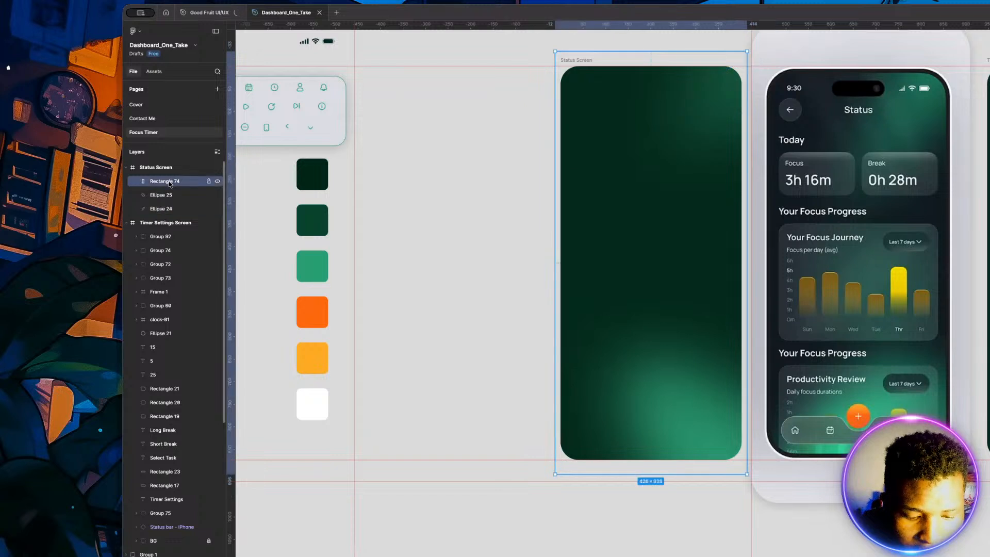
left_click(168, 196, "shift")
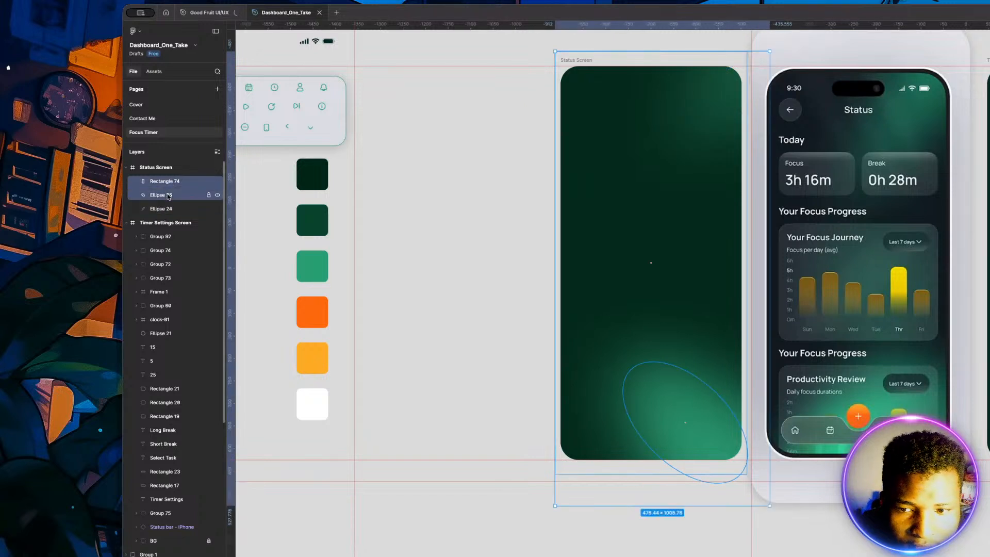
left_click(164, 209, "shift")
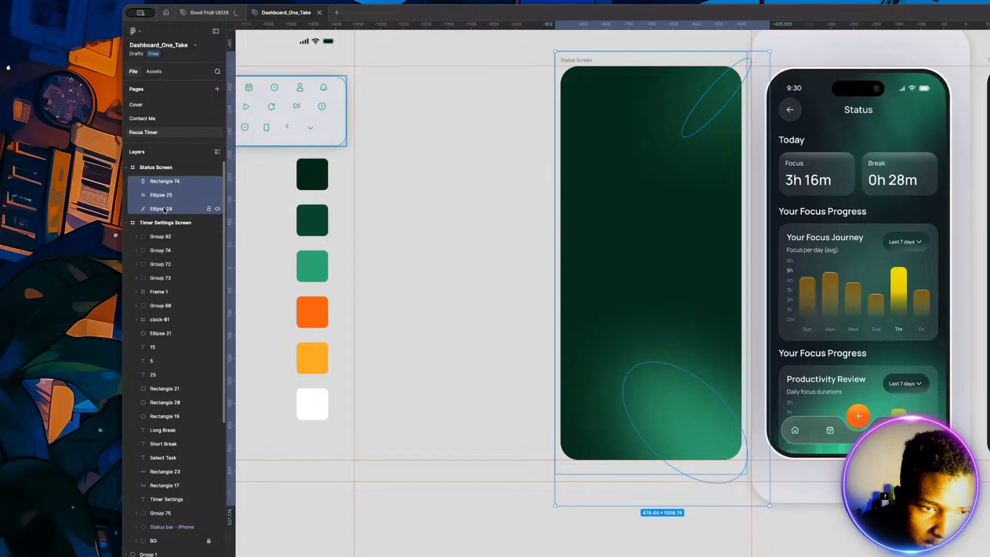
key("ctrl+g")
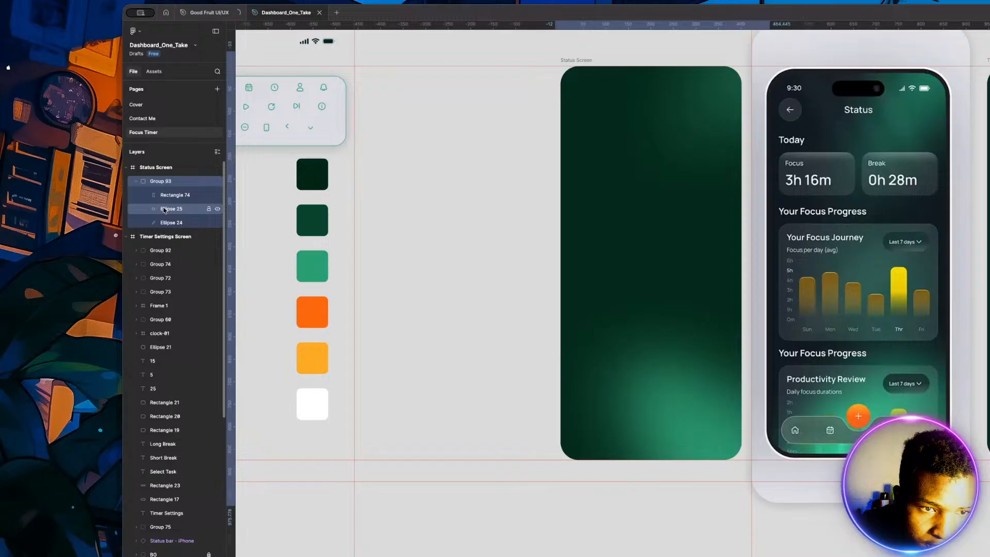
Step: Rename the new background group as BG and lock it
double_click(160, 181)
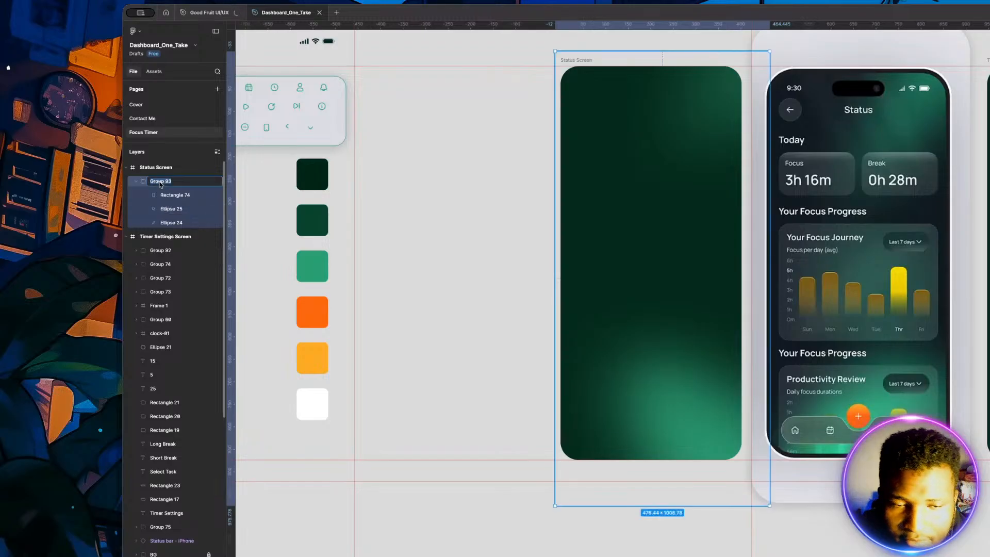
type("BG")
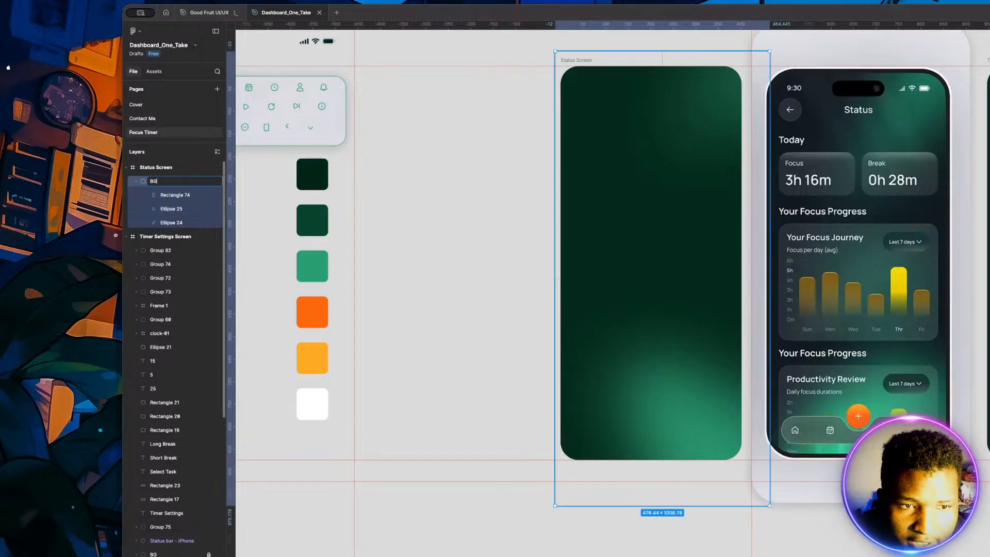
key("Return")
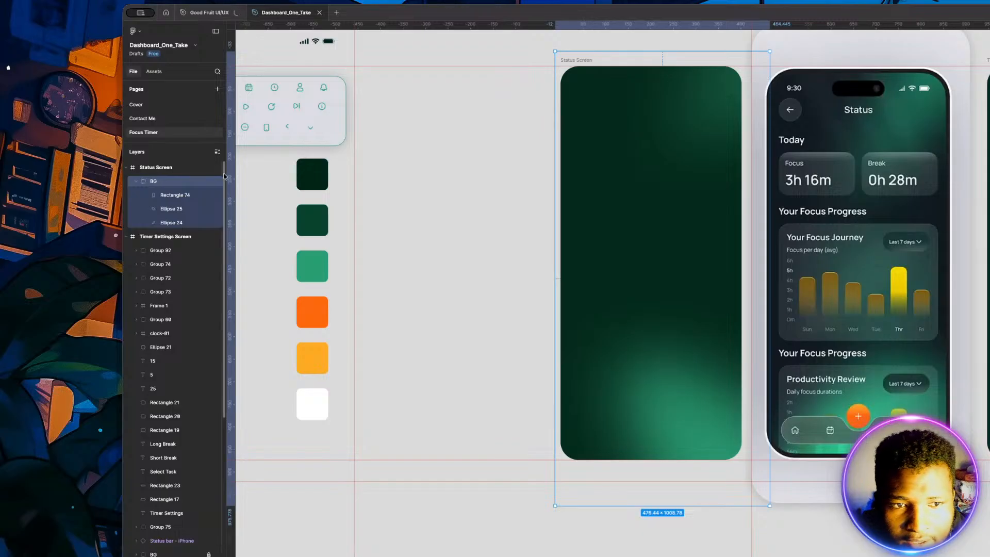
left_click(209, 182)
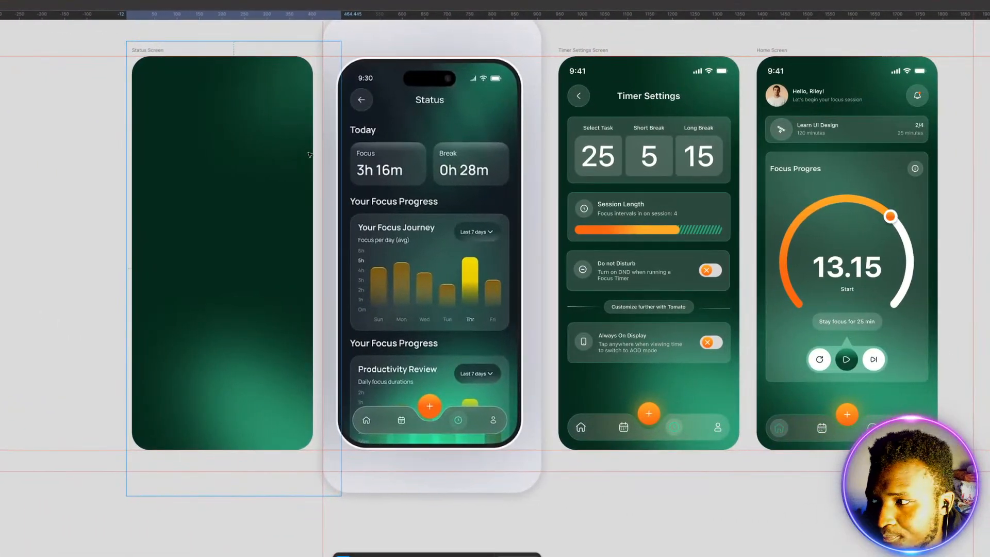
left_click(59, 178)
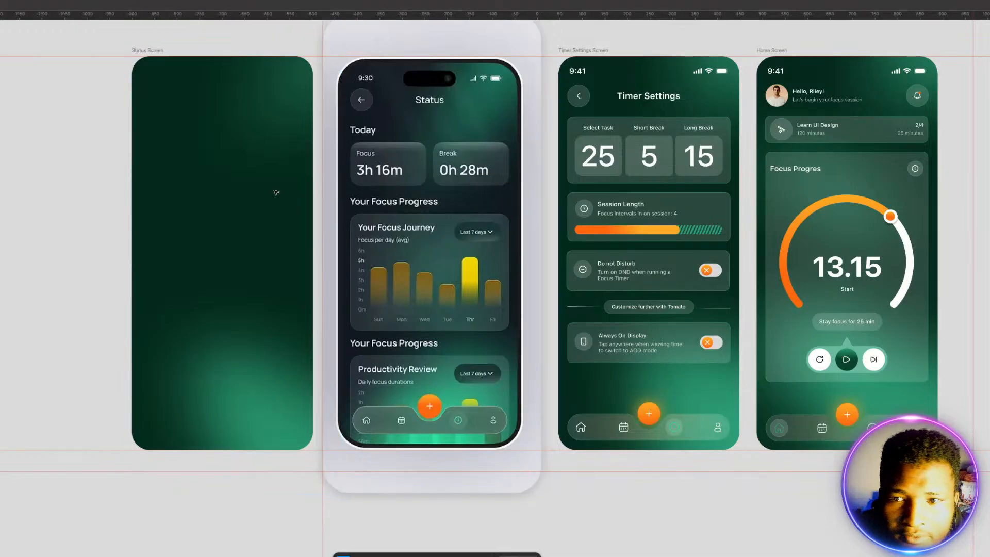
Step: Copy the Timer Settings Screen's status bar into the Status Screen, flush with the frame's top edge, and lock the copy
left_click(595, 71)
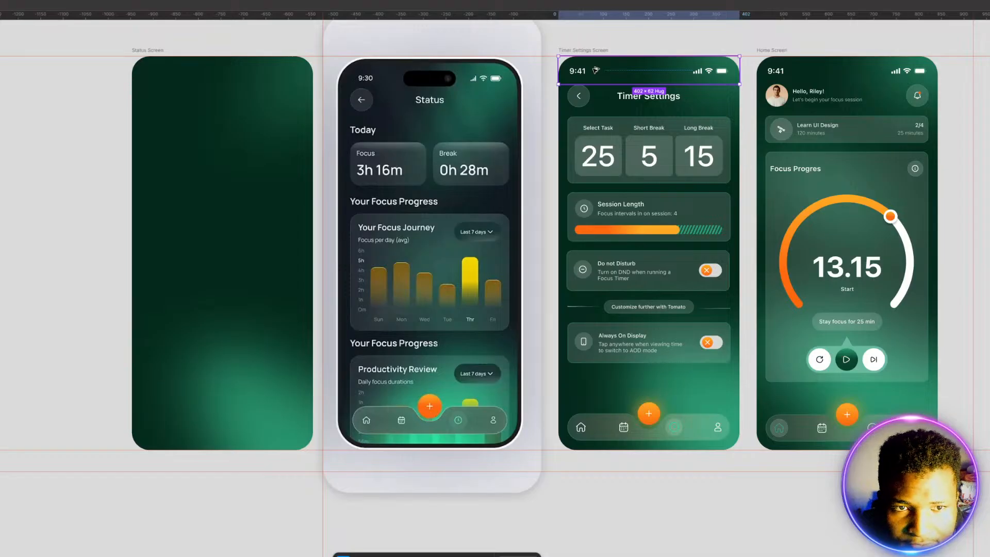
left_click_drag(595, 70, 201, 83)
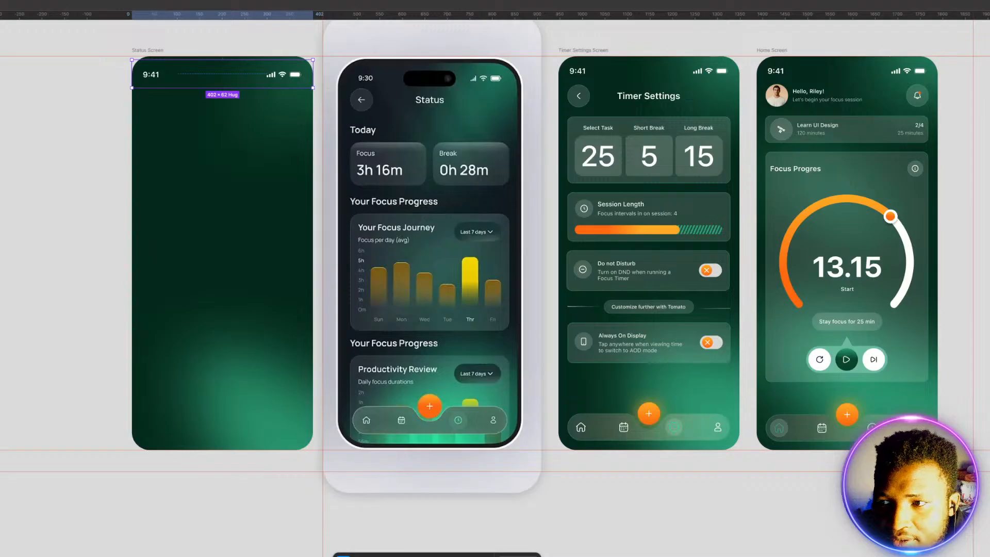
key("alt+v")
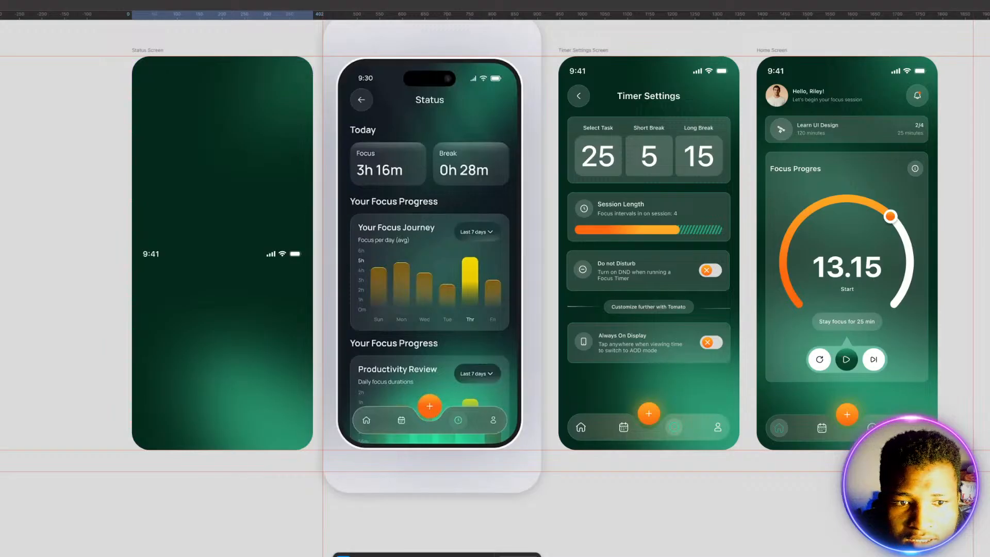
key("ctrl+z")
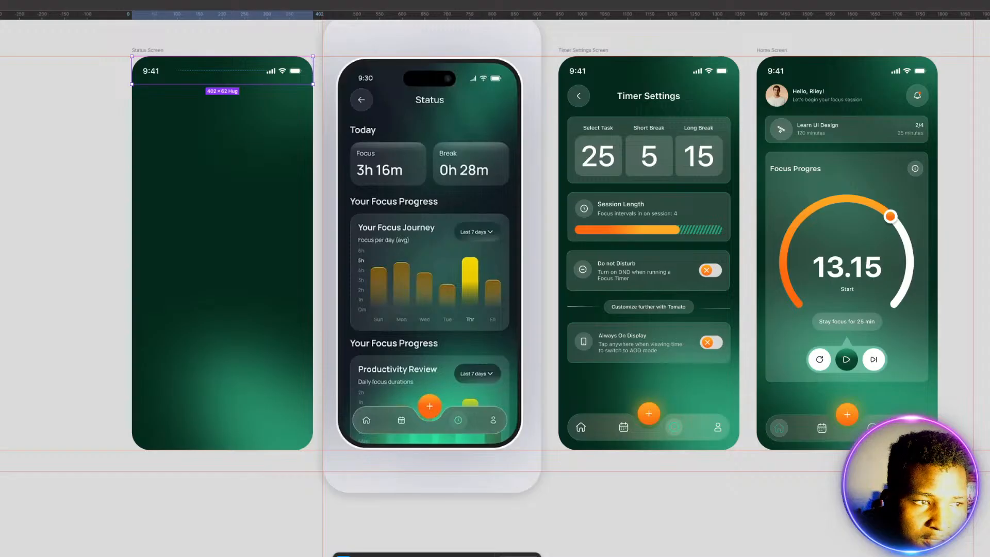
key("ctrl+shift+l")
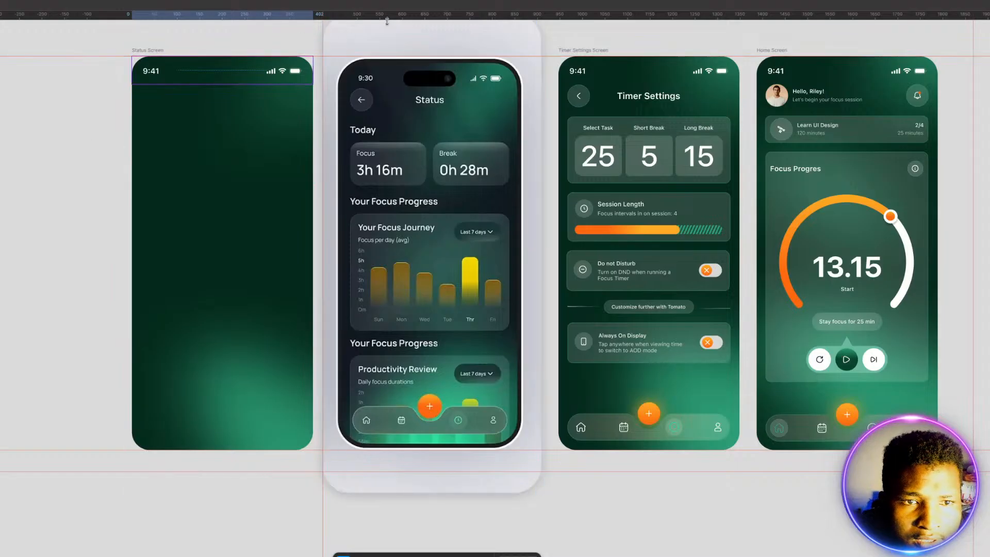
Step: Place a horizontal guide along the status bar's lower edge and draw a small square inside the Status Screen
left_click_drag(387, 20, 392, 84)
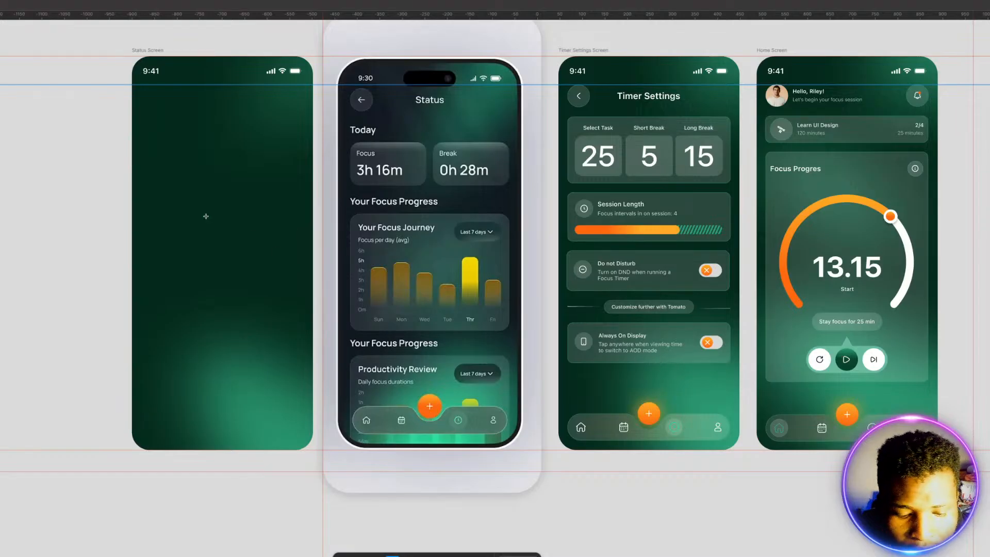
mouse_move(209, 205)
left_mouse_down()
mouse_move(238, 217)
mouse_move(223, 202)
mouse_move(217, 209)
left_mouse_up()
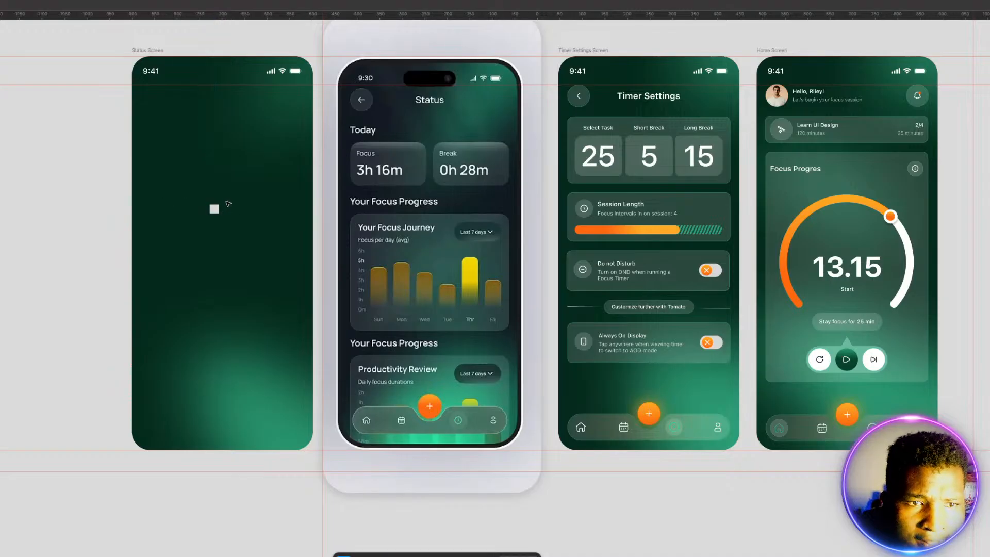
Step: Move the 20 px square flush with the Status Screen's left edge and place a vertical guide along the square's inner side
scroll(144, 159, "up", 3)
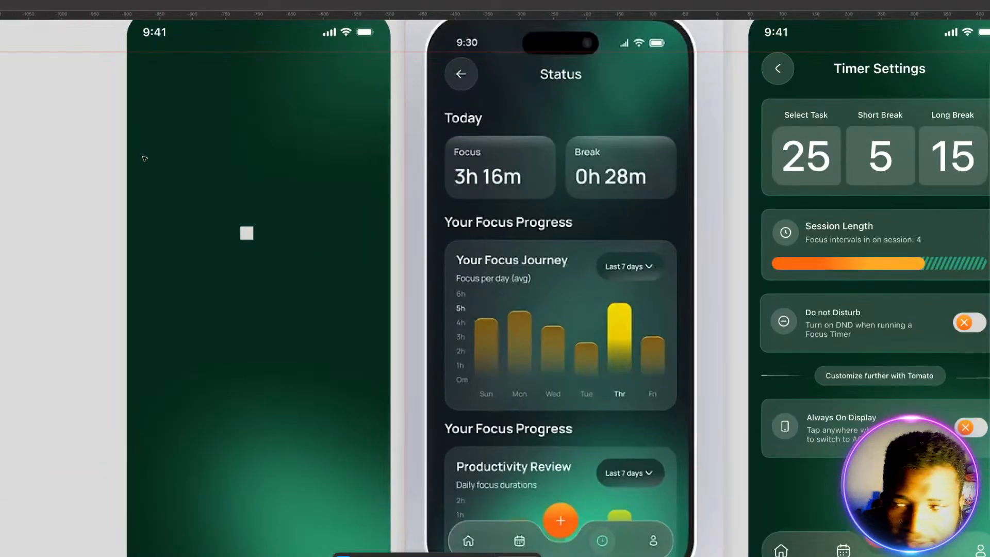
scroll(220, 165, "up", 2)
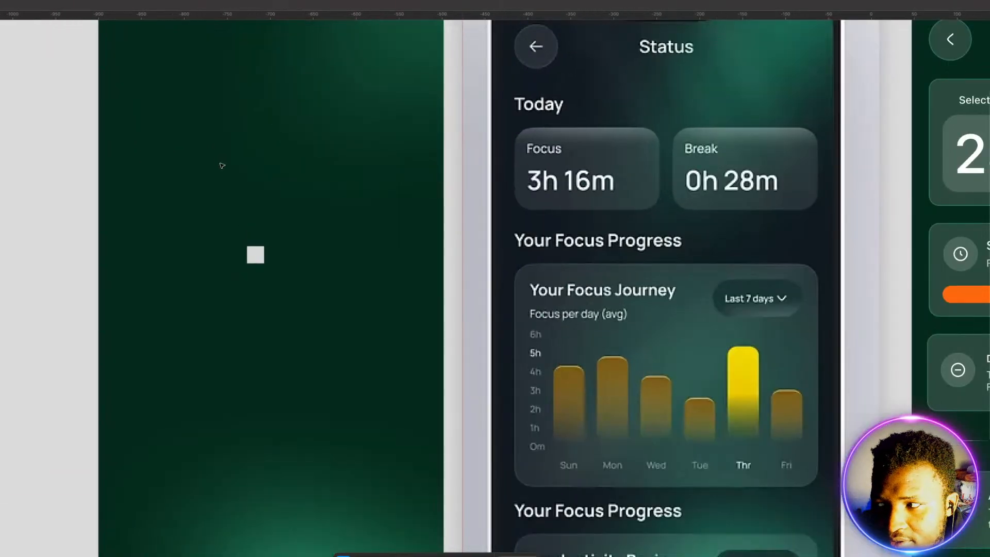
scroll(249, 175, "up", 3)
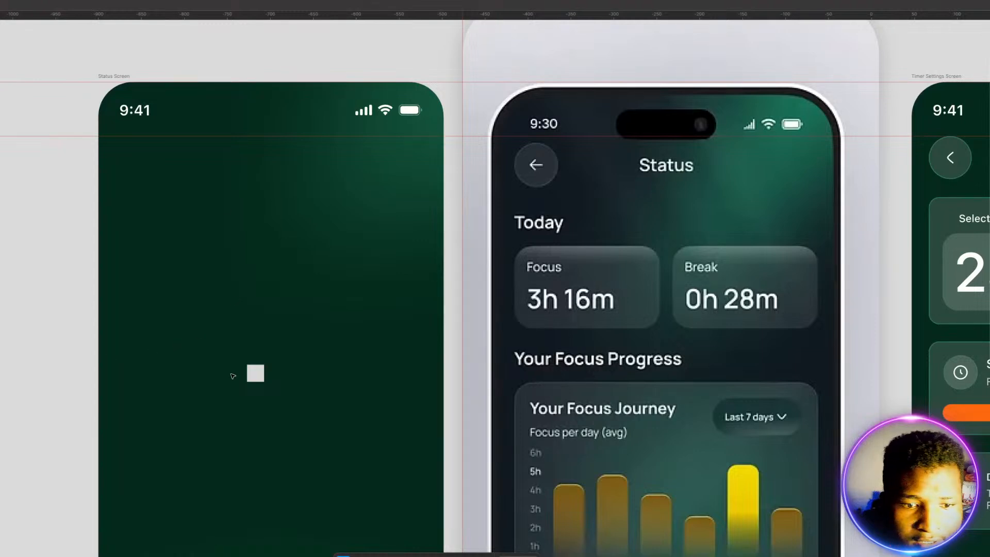
left_click_drag(253, 371, 106, 203)
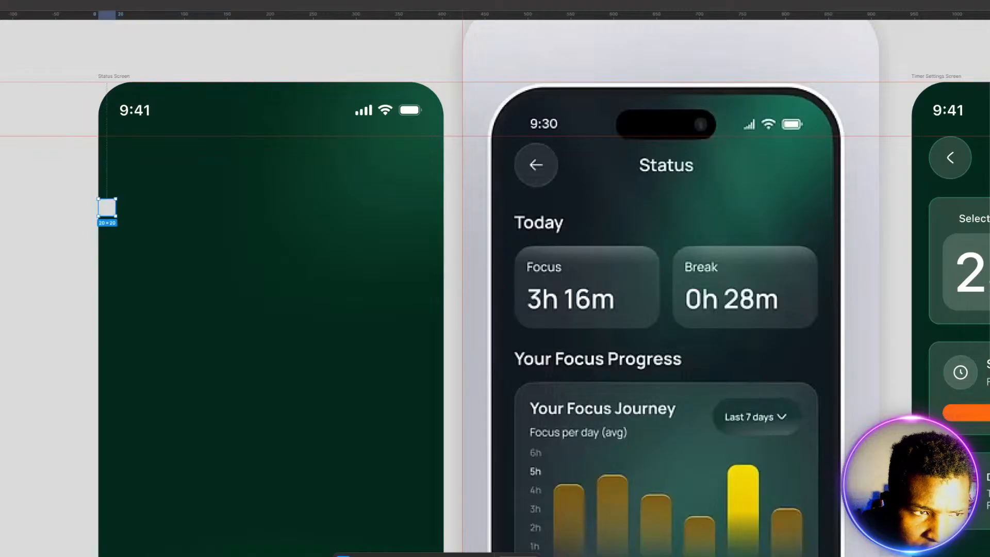
left_click_drag(1, 288, 115, 298)
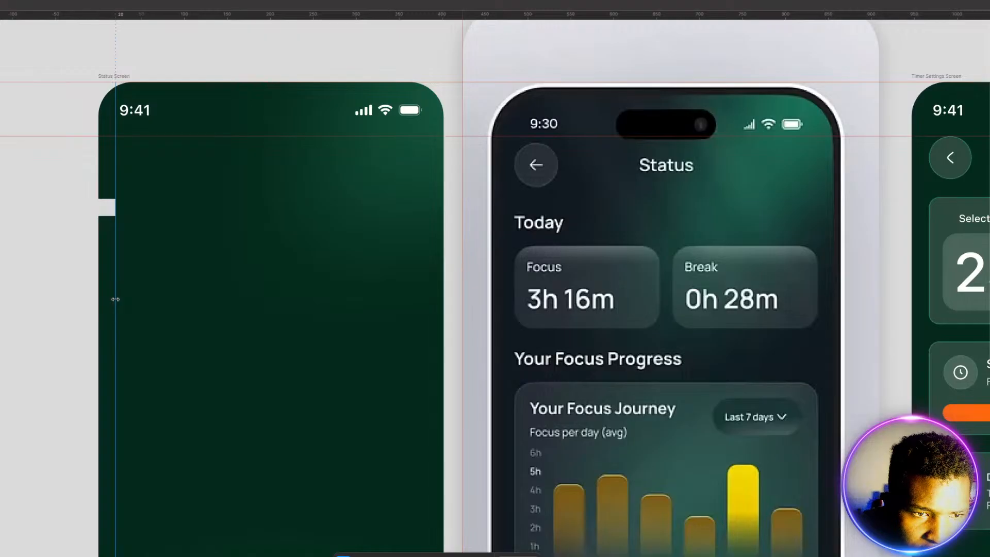
Step: Move the square flush with the Status Screen's right edge and place a vertical guide along its inner side at 382
left_click(108, 212)
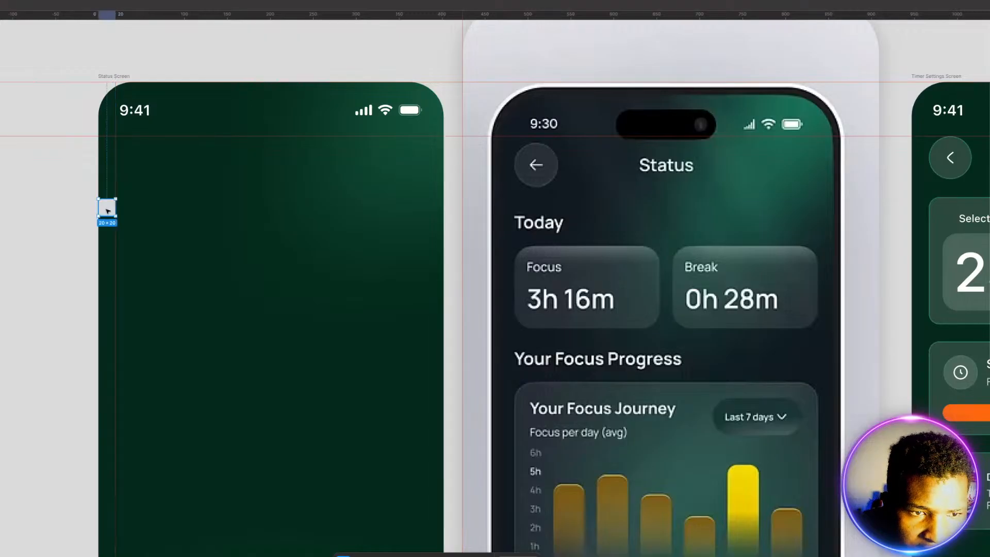
left_click_drag(109, 212, 436, 218)
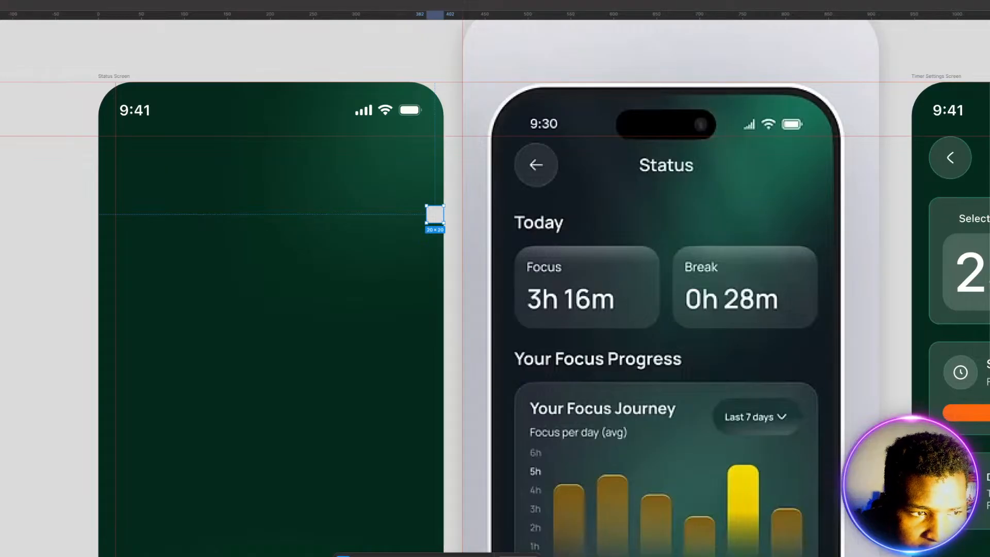
left_click_drag(1, 241, 426, 246)
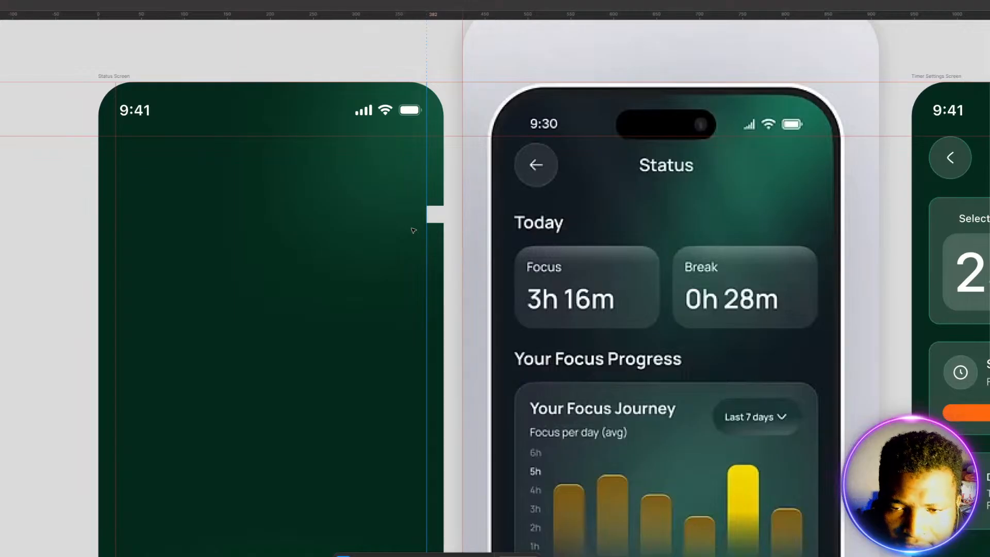
Step: Copy the back button and the Timer Settings title together from the Timer Settings Screen into the Status Screen's header area
scroll(458, 230, "down", 3)
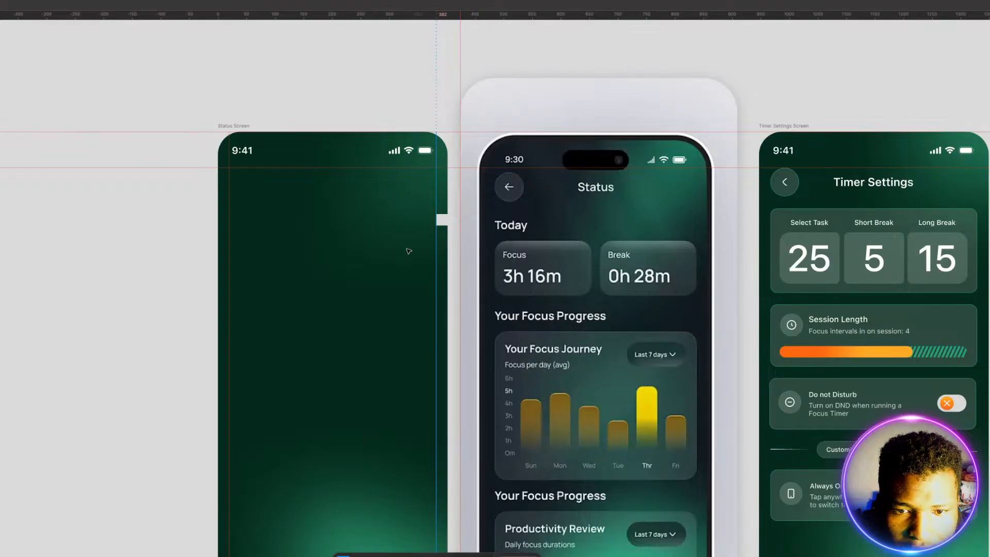
left_click_drag(413, 265, 254, 264)
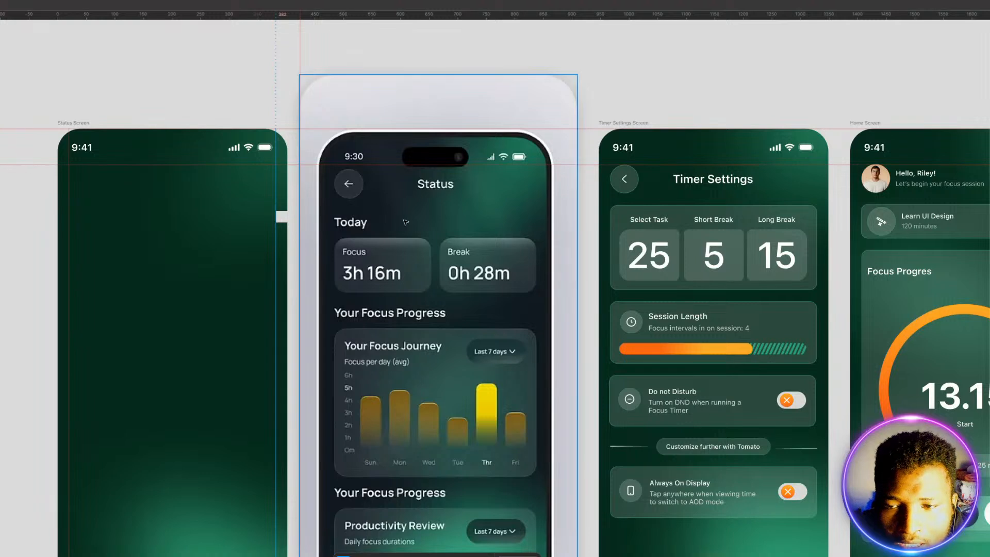
left_click(715, 181)
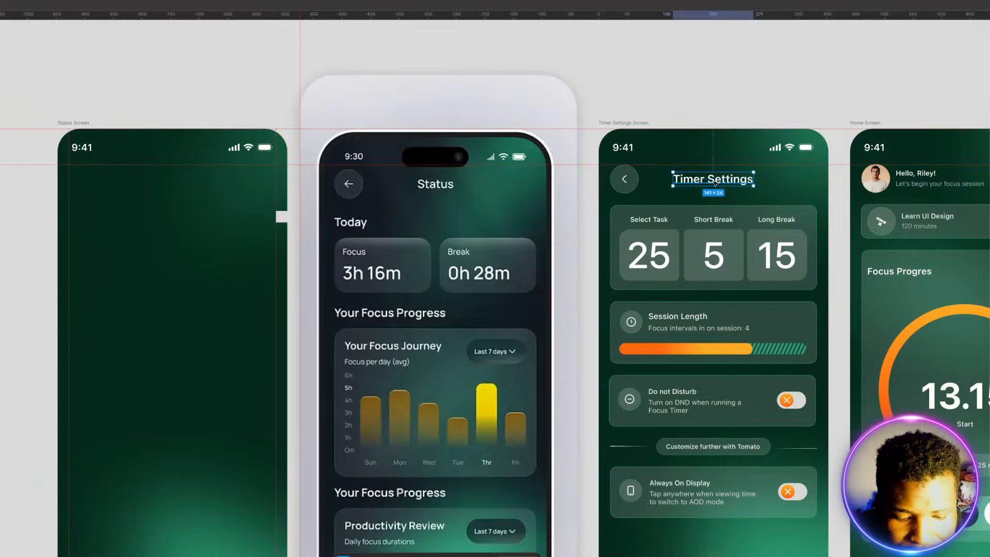
left_click(632, 185, "shift")
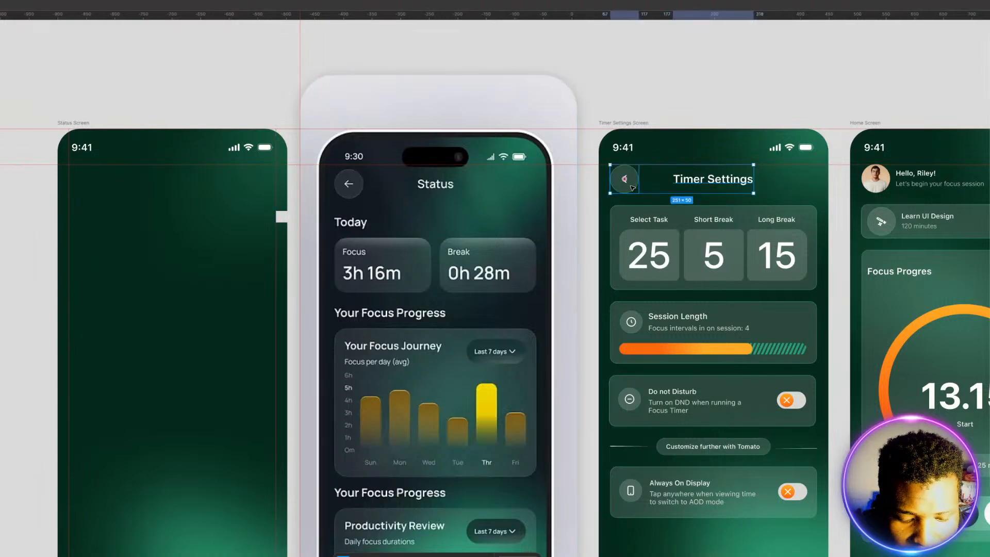
left_click_drag(632, 187, 114, 189)
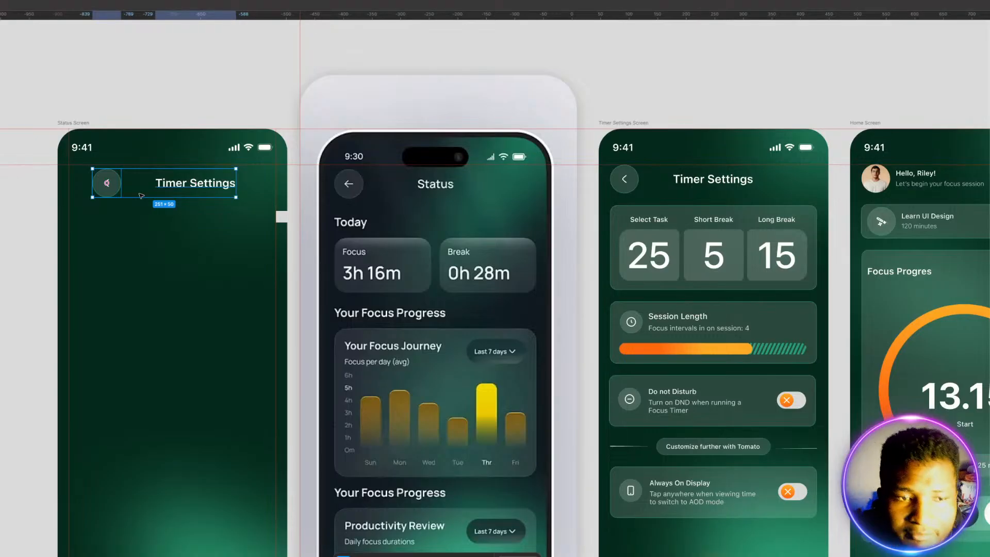
key("alt")
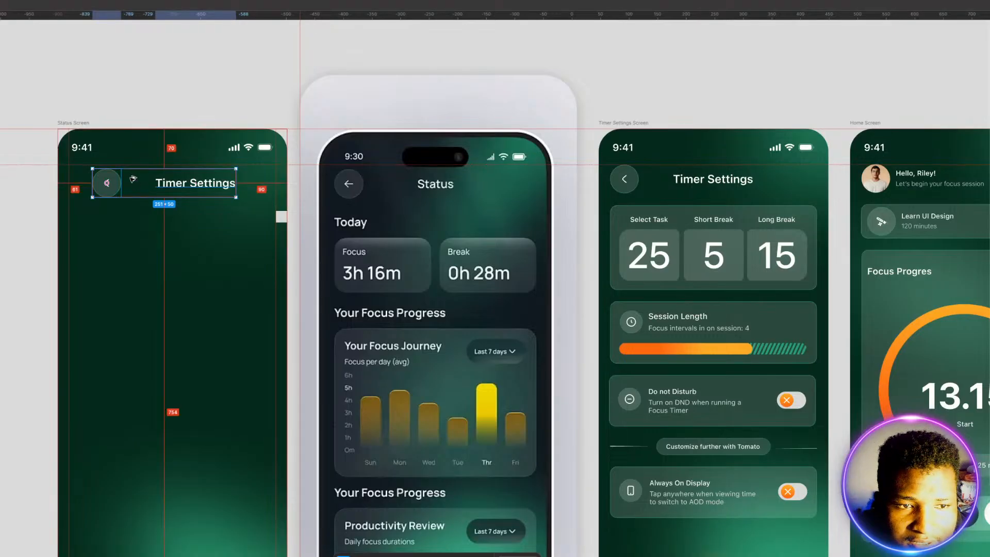
left_click_drag(135, 193, 124, 193)
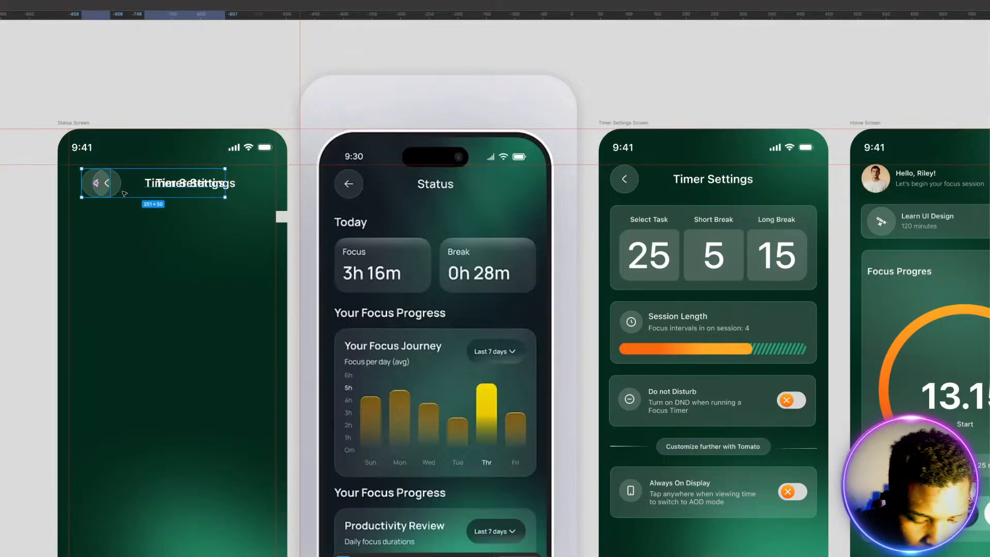
key("Delete")
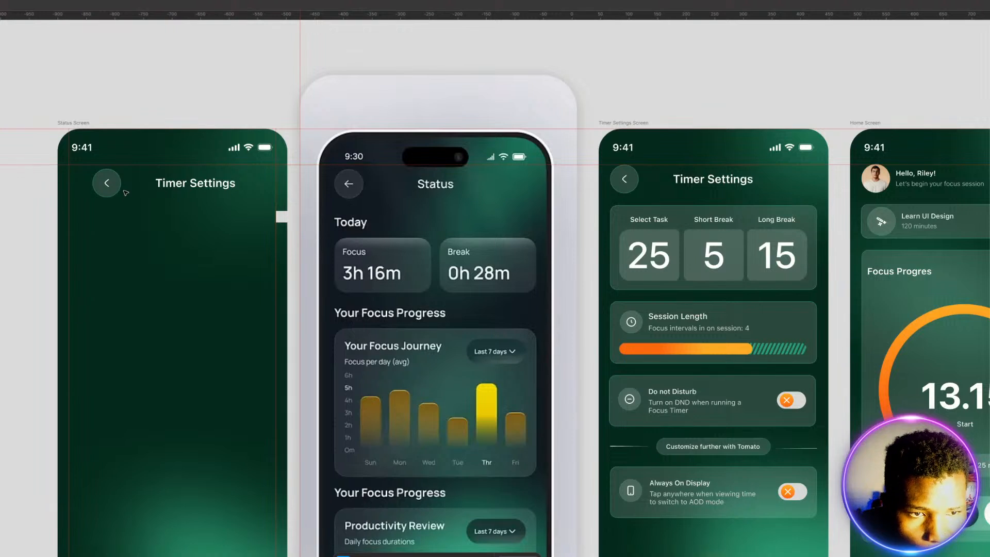
Step: Align the copied back button and title to the Status Screen's left margin guide, directly below the status bar guide
left_click(176, 184)
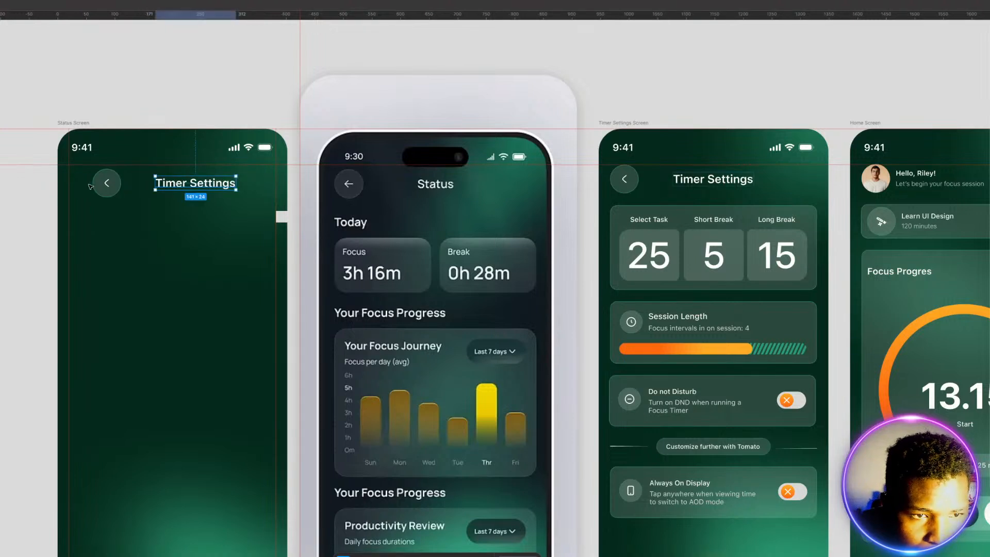
left_click(107, 188)
left_click_drag(107, 191, 85, 186)
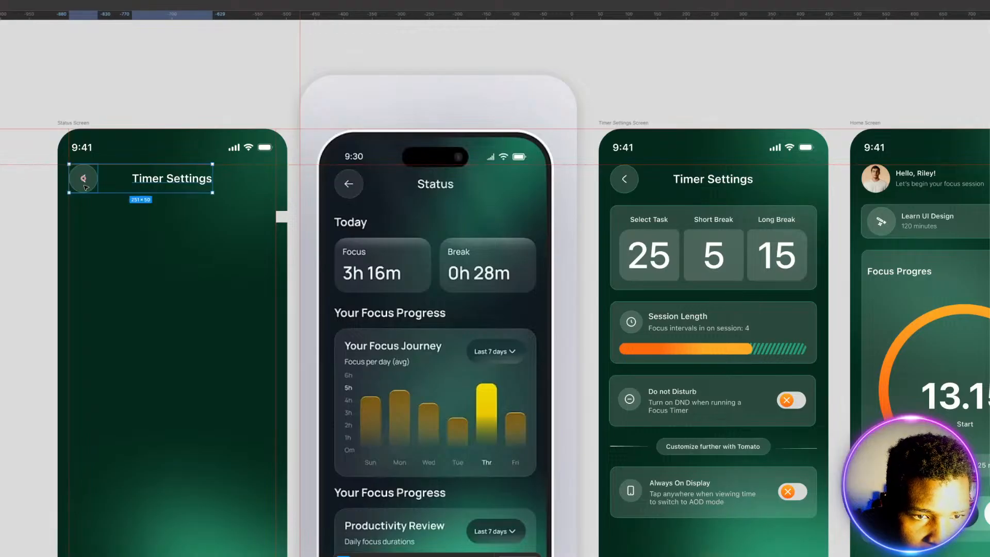
Step: Change the copied title's text to "Status" and center it horizontally in the Status Screen
left_click(122, 227)
double_click(160, 181)
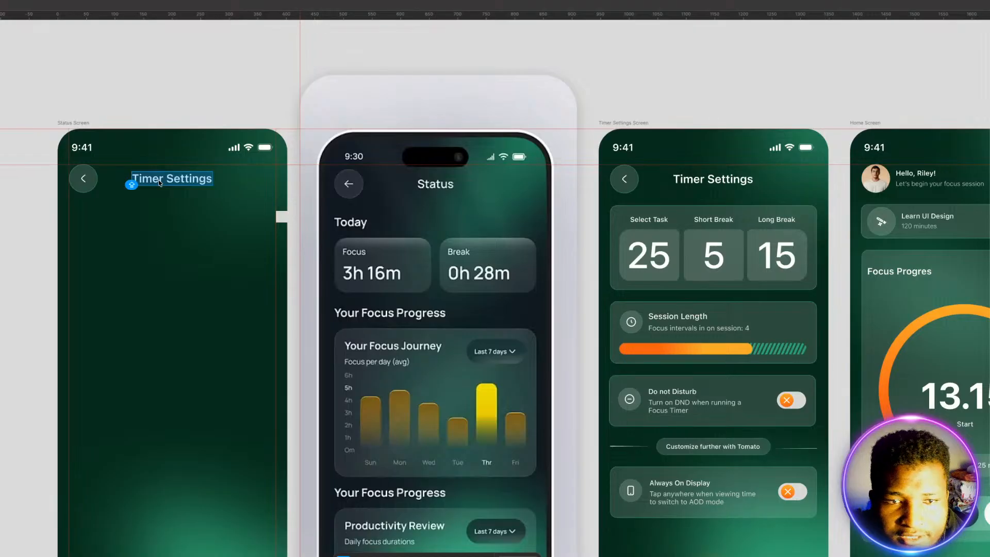
type("STAT")
key("BackSpace")
key("BackSpace")
key("BackSpace")
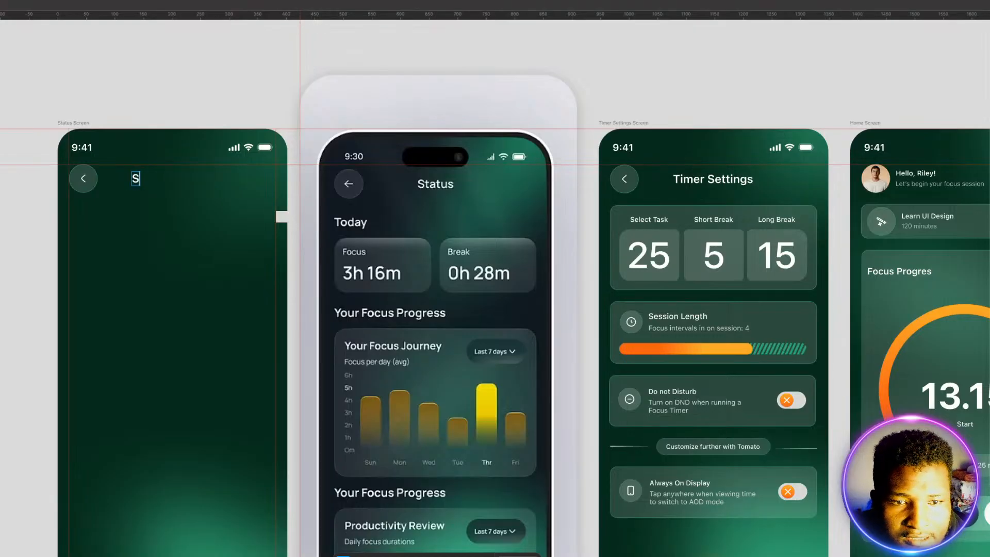
type("tatus")
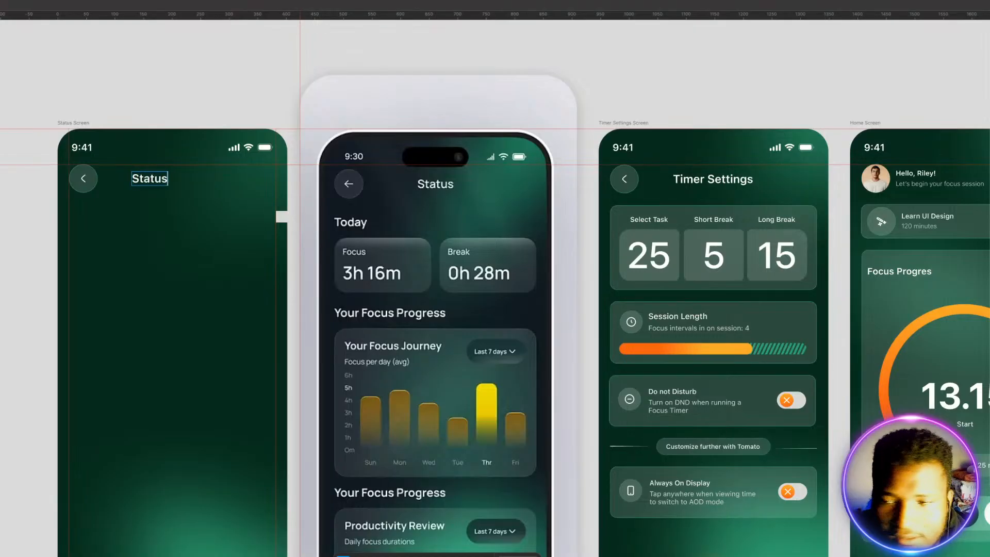
key("Escape")
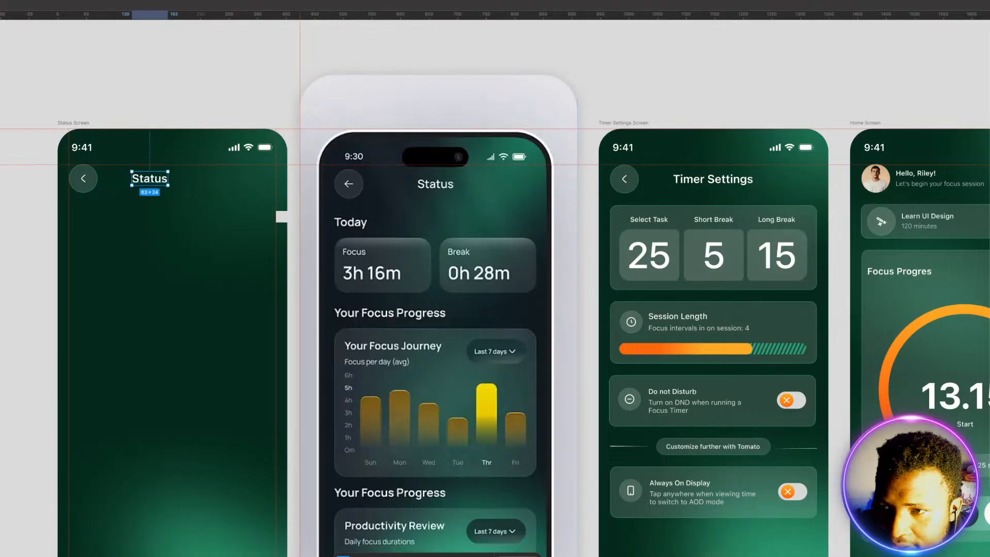
key("alt+h")
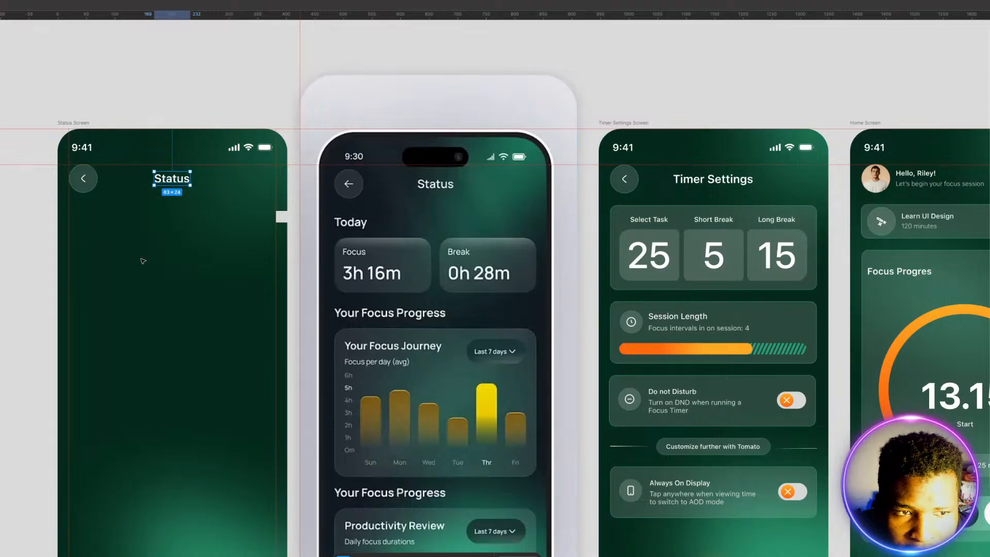
left_click(143, 260)
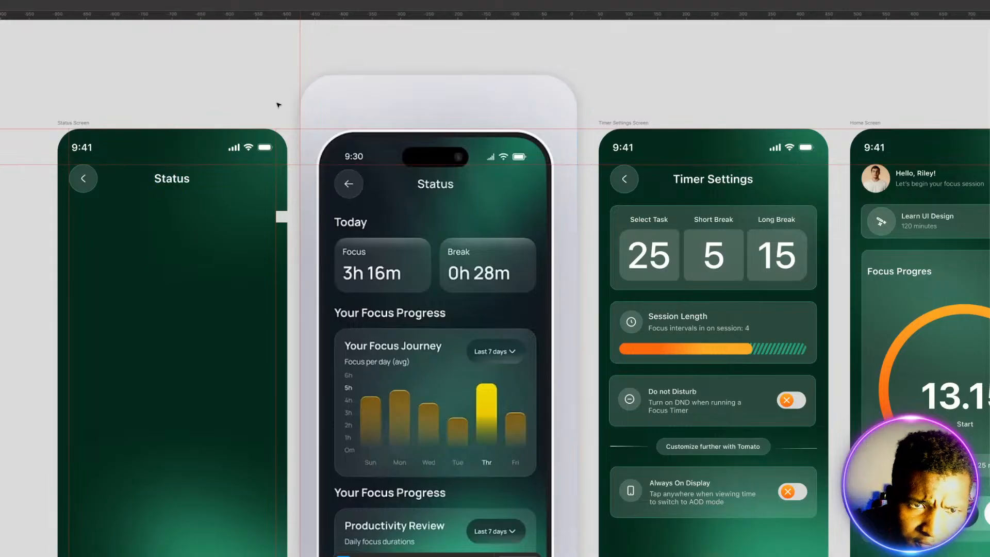
Step: Place a horizontal guide at the back button's lower edge and another 20 px below it, using the square as spacer
left_click_drag(272, 17, 216, 200)
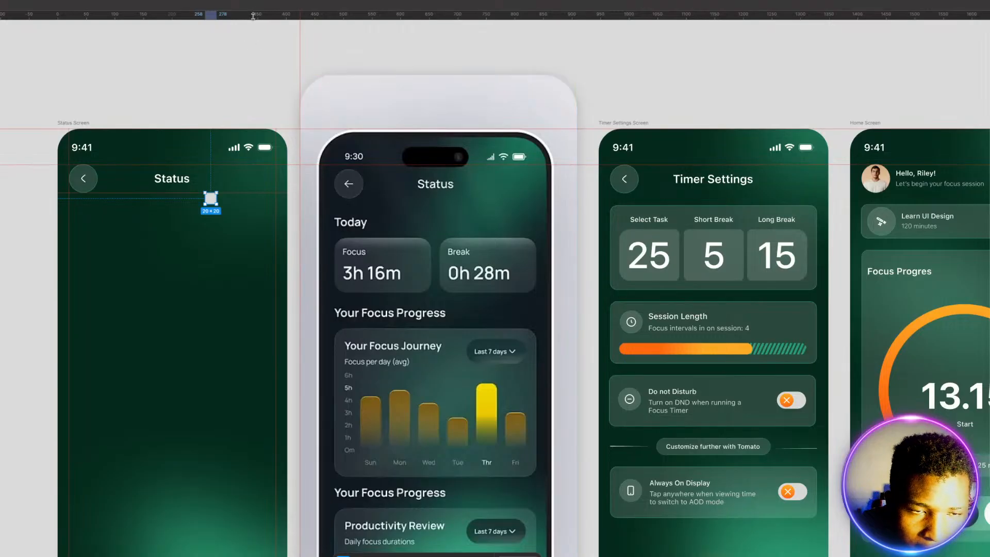
left_click_drag(253, 15, 234, 204)
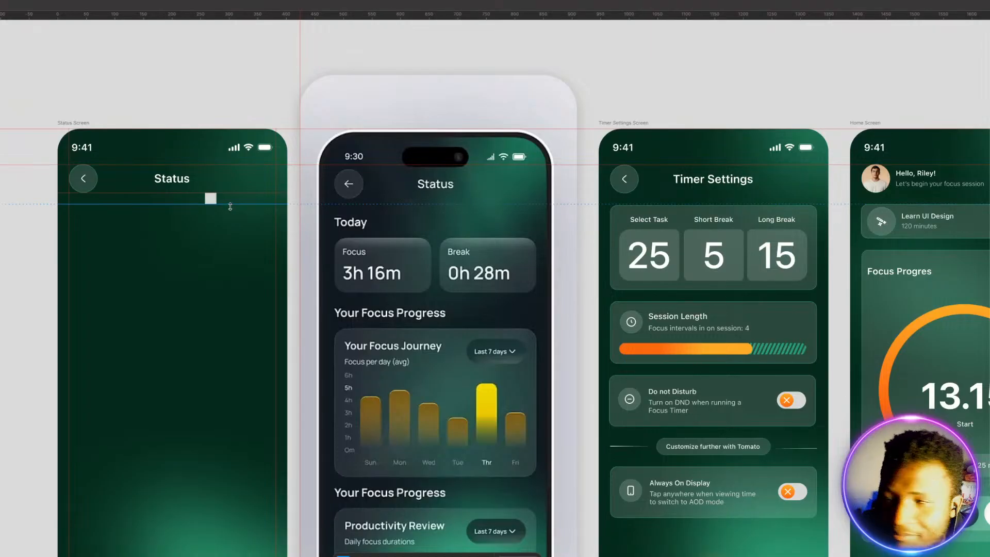
left_click(183, 251)
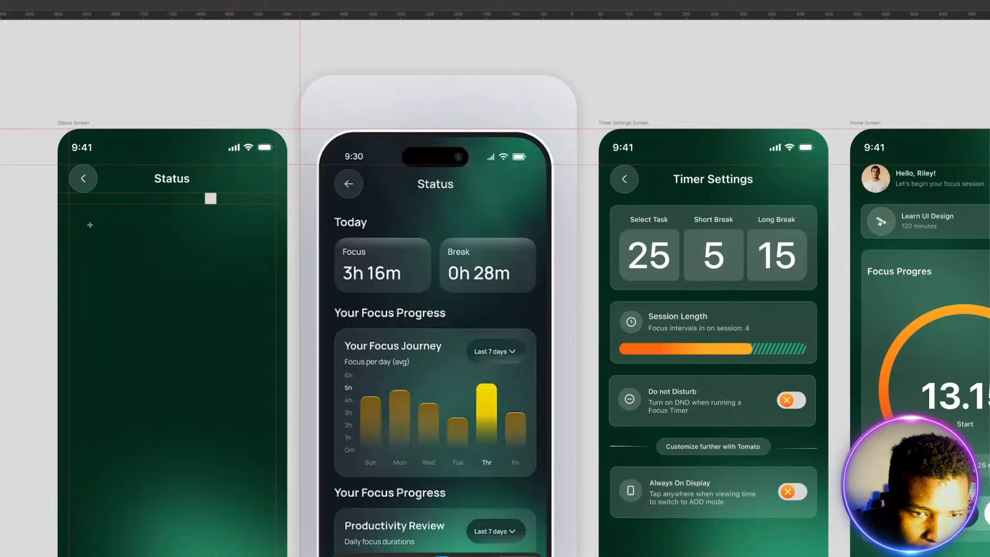
Step: Add a "Today" heading near the left margin, with its top on the lower guide beneath the header
left_click(78, 209)
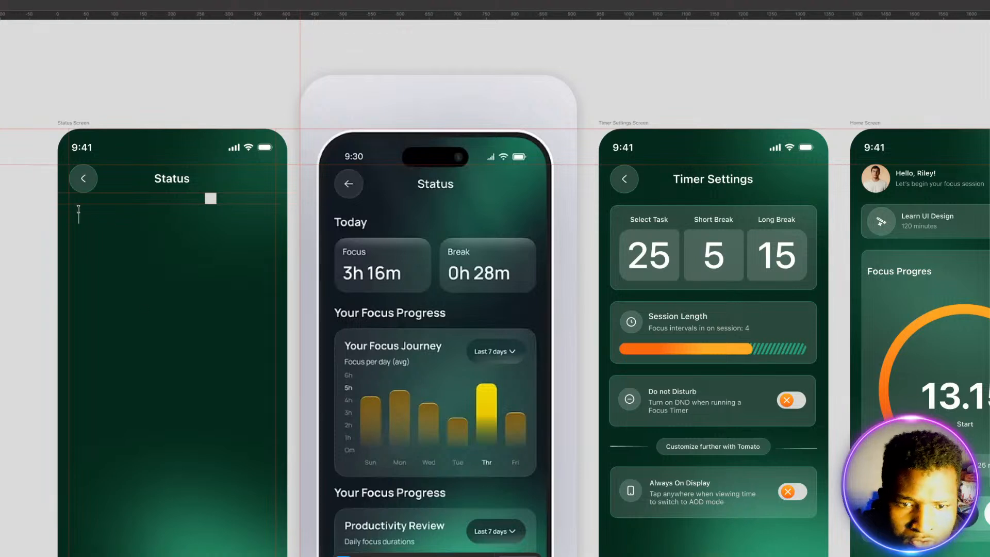
type("Today")
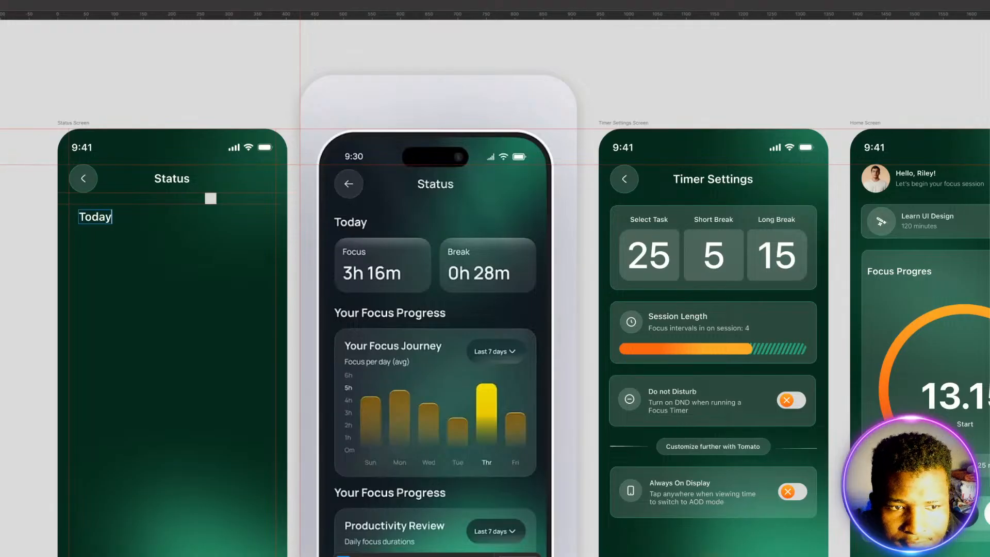
key("Escape")
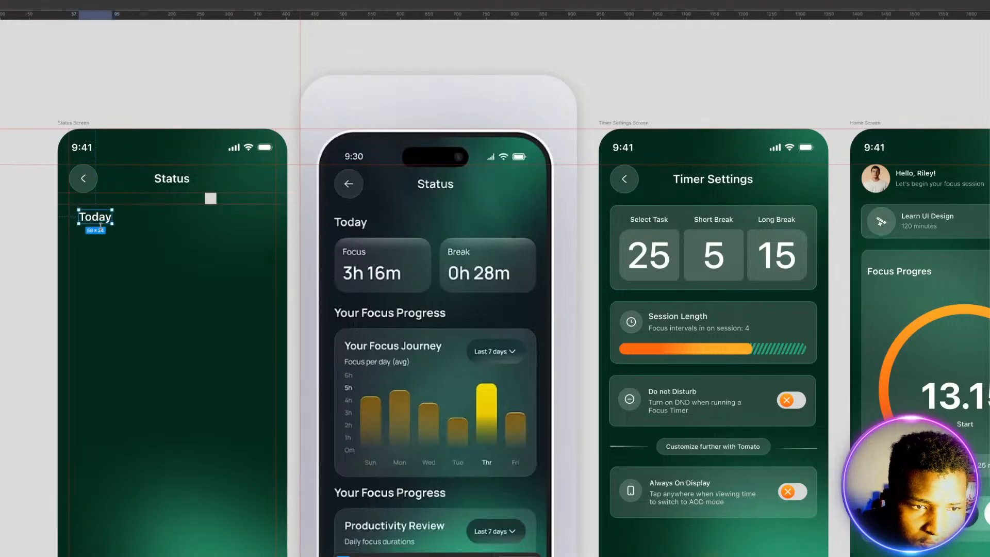
left_click_drag(92, 218, 85, 213)
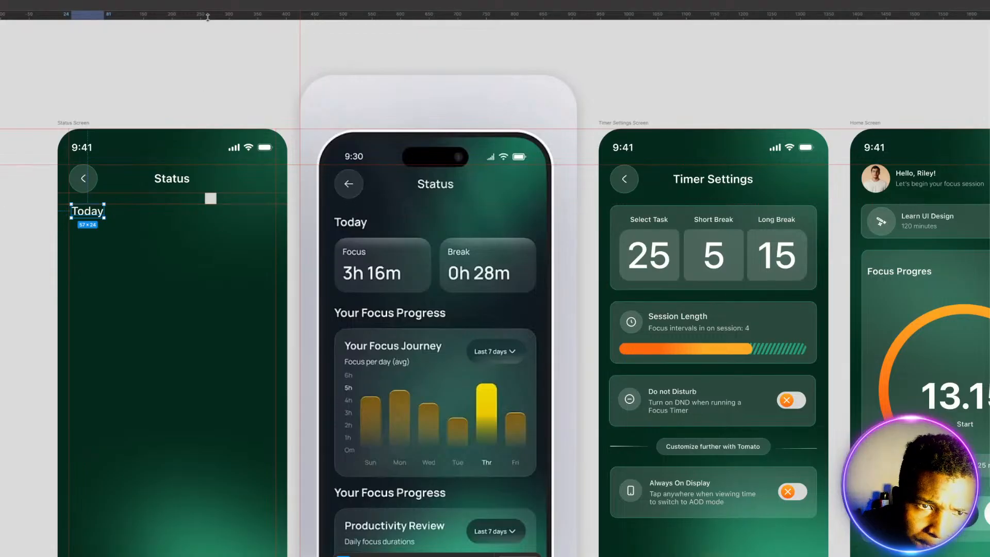
Step: Place horizontal guides at the Today heading's lower edge and 20 px below it, spaced with the square, and move the square further down
left_click_drag(207, 16, 206, 218)
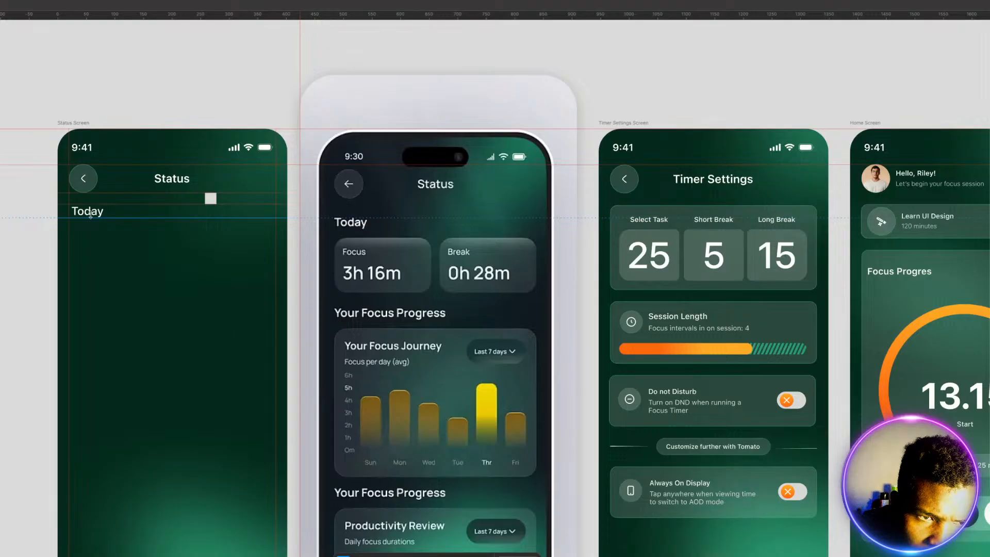
left_click_drag(209, 199, 160, 225)
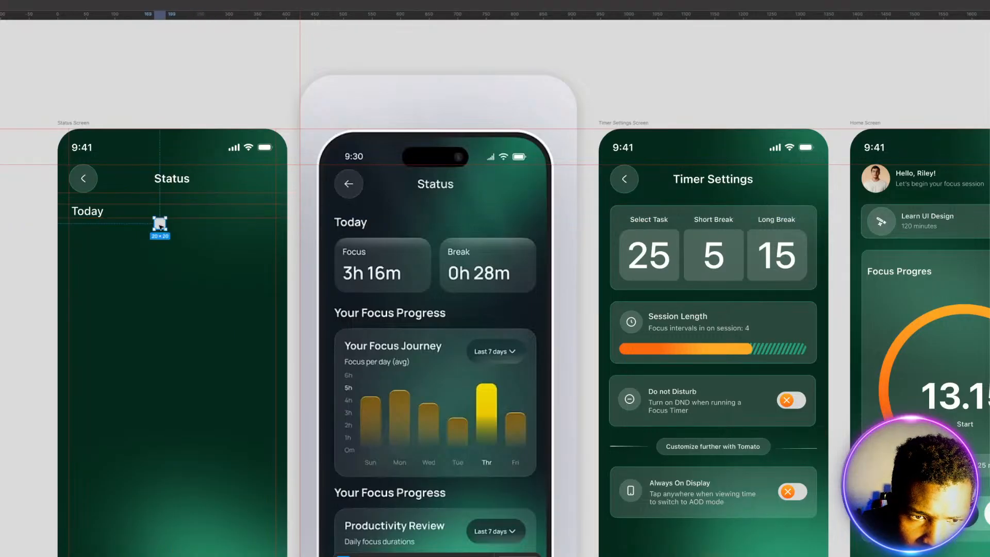
left_click_drag(264, 15, 250, 229)
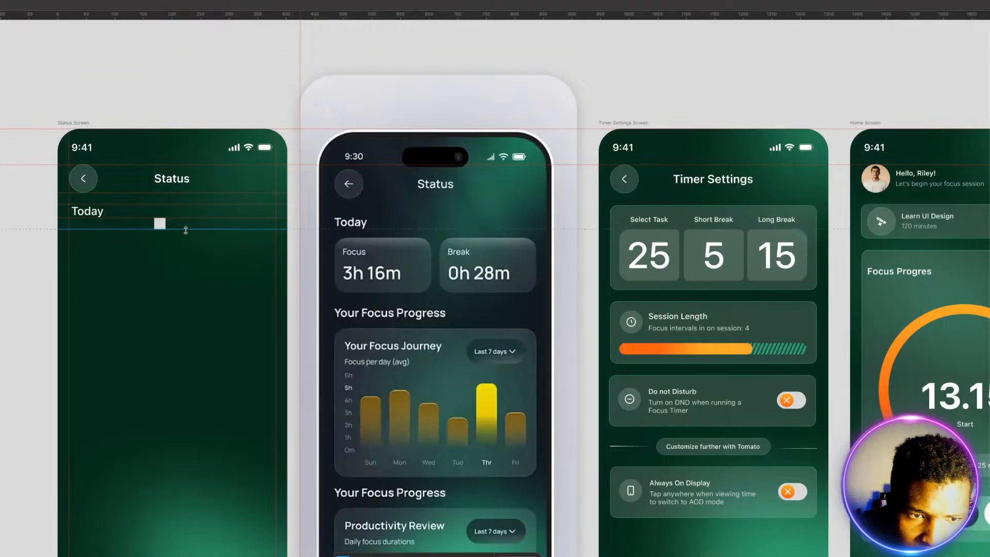
left_click(162, 225)
left_click_drag(162, 226, 167, 365)
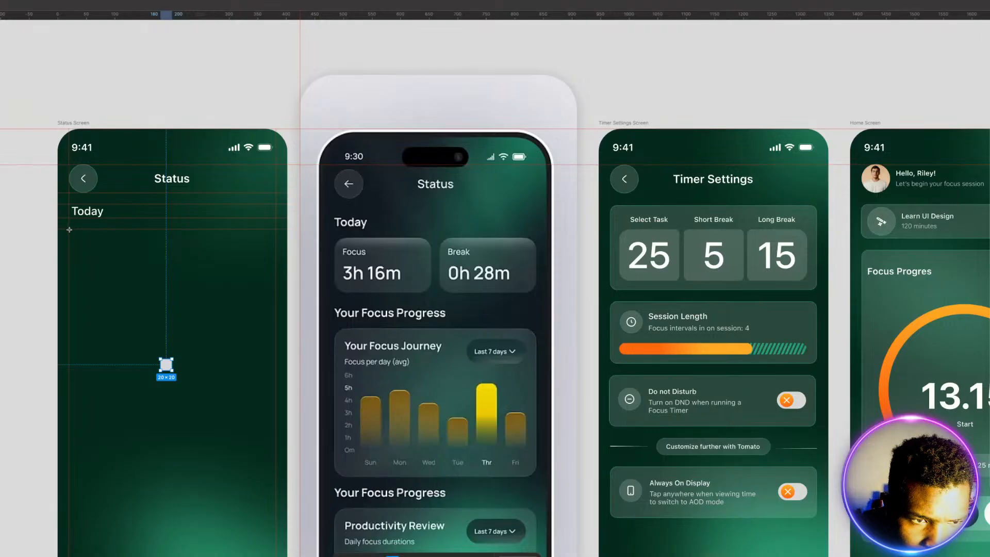
Step: Draw a card rectangle about 181 × 102 px at the left margin beneath Today and place a copy about 140 px wide against the right margin
mouse_move(70, 229)
left_mouse_down()
mouse_move(132, 258)
mouse_move(173, 303)
mouse_move(173, 288)
left_mouse_up()
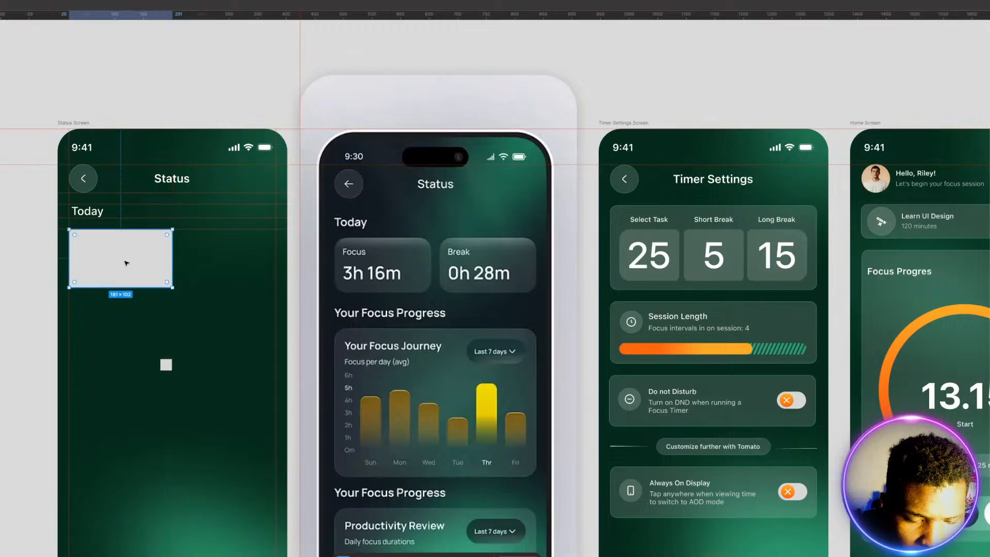
left_click_drag(127, 262, 196, 267)
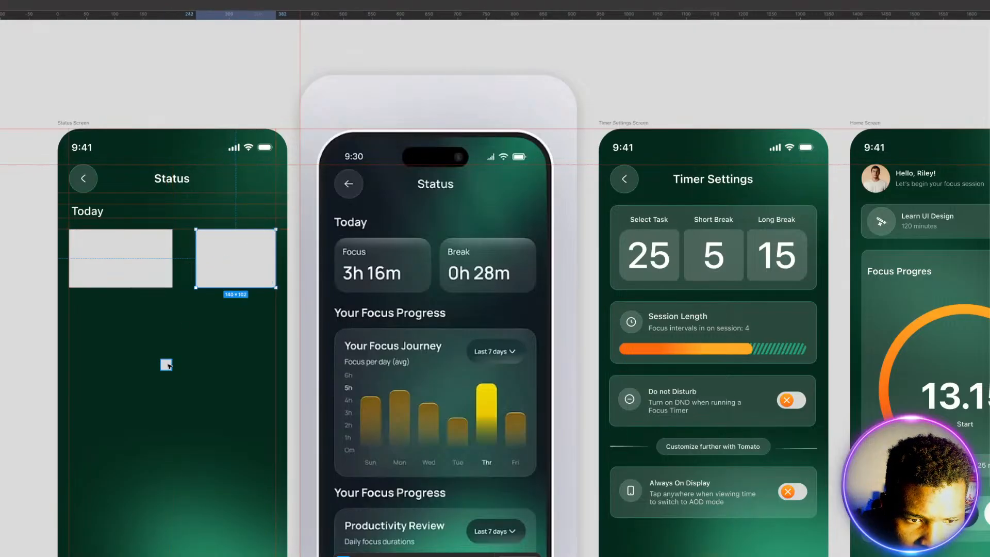
Step: Resize both cards to 171 px wide with a 20 px gap, using the horizontally centered square as spacer, and move the square below them
left_click_drag(167, 365, 185, 258)
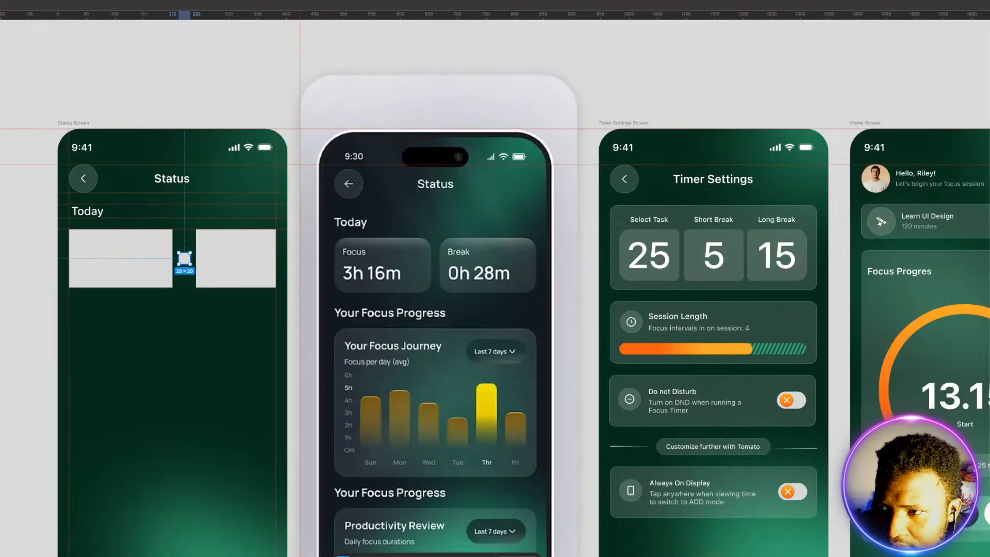
key("alt+h")
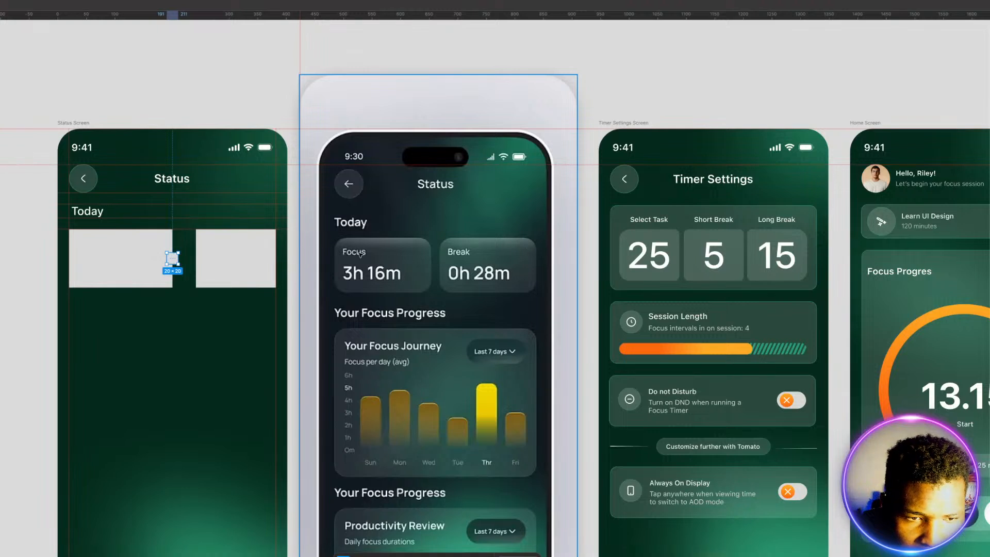
left_click(124, 274)
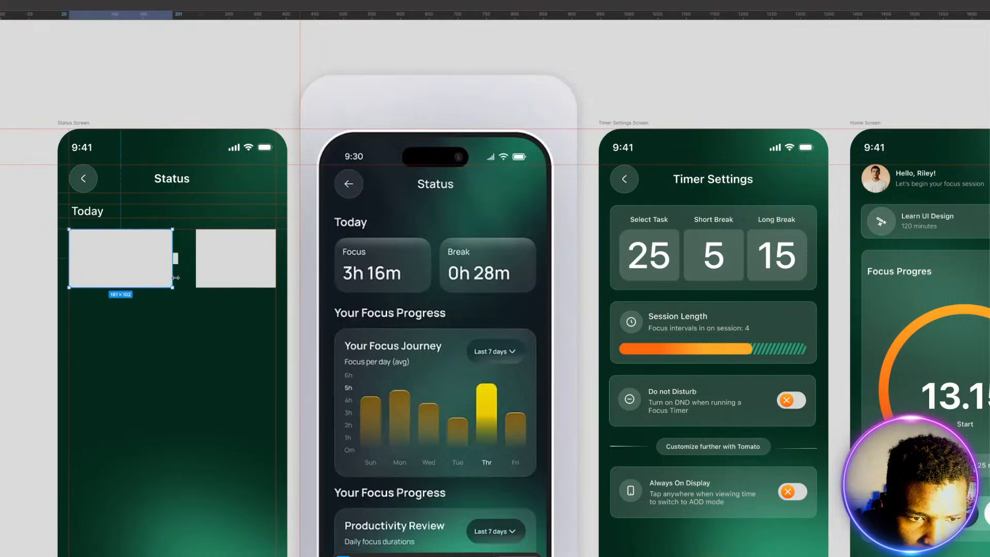
mouse_move(175, 277)
left_mouse_down()
mouse_move(166, 277)
mouse_move(187, 269)
mouse_move(178, 270)
left_mouse_up()
left_click(197, 269)
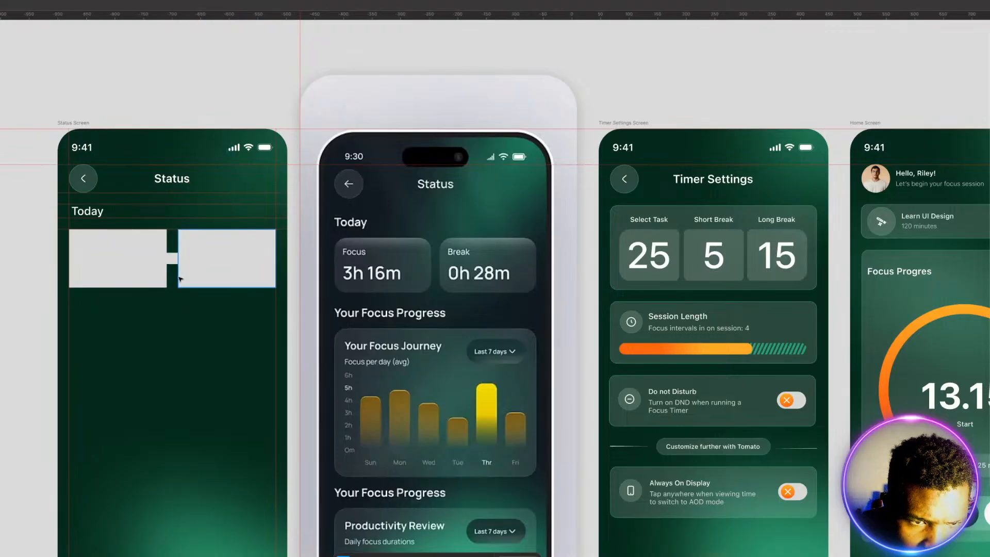
left_click(166, 259)
left_click(172, 259)
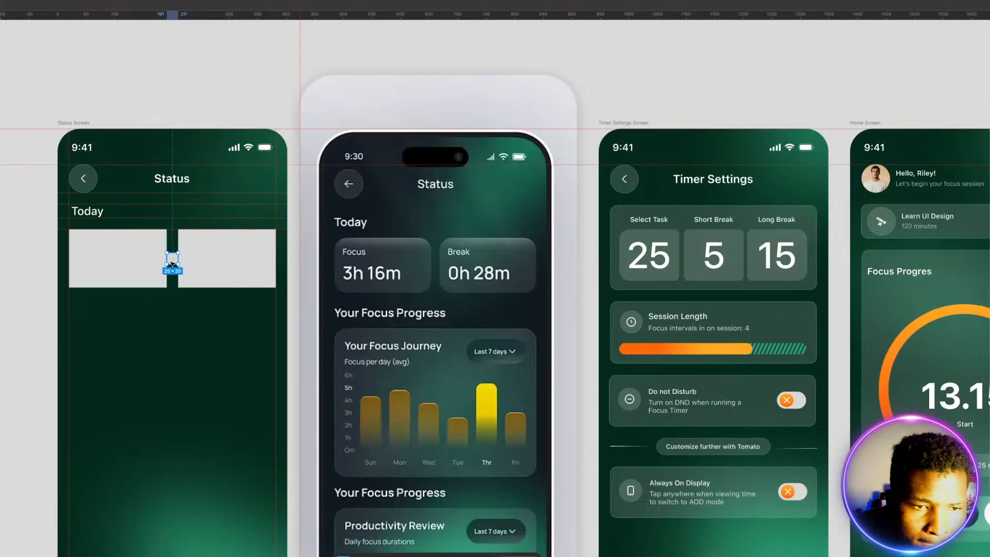
left_click_drag(172, 259, 170, 395)
Step: Round the corners of the left card beneath Today and select the right card
left_click(117, 258)
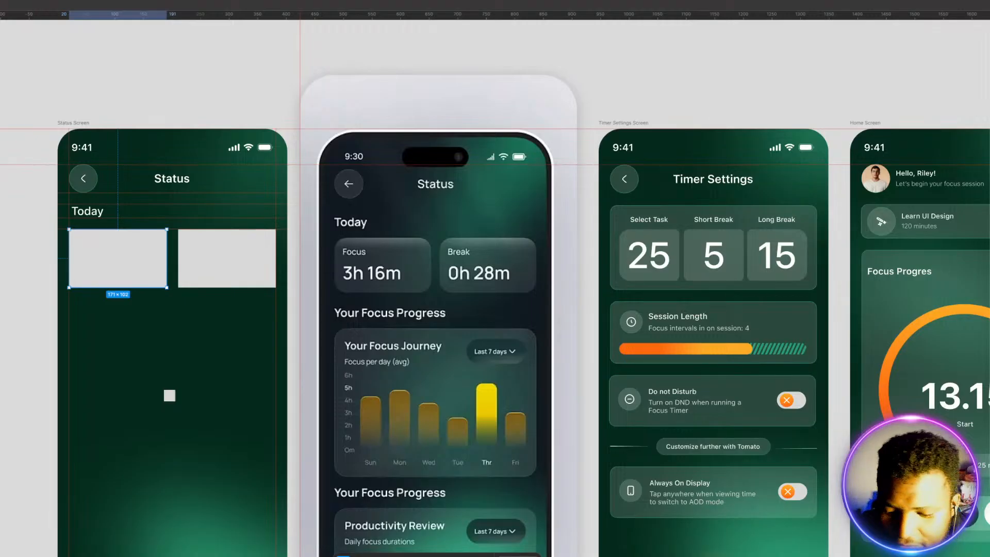
key("Return")
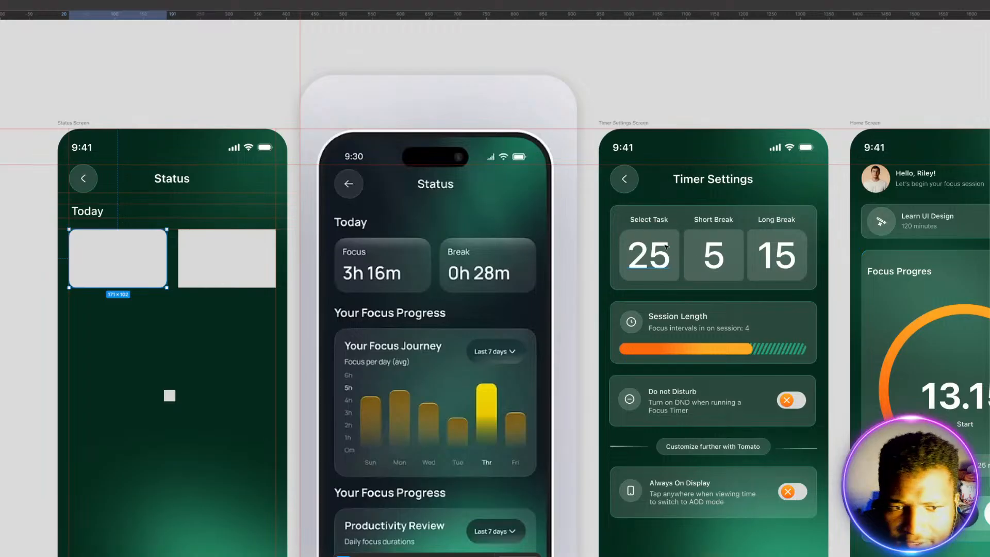
left_click(211, 263)
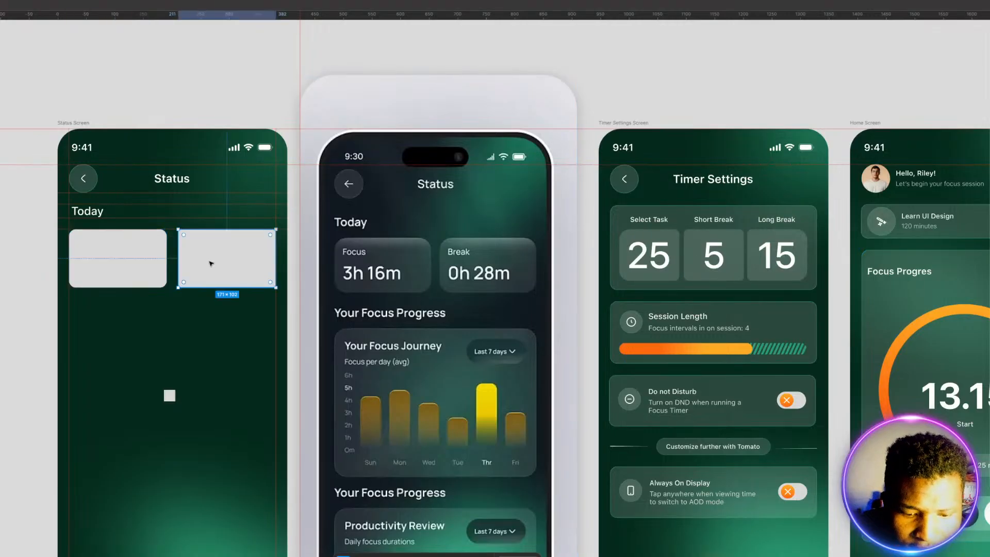
key("1")
key("2")
key("Return")
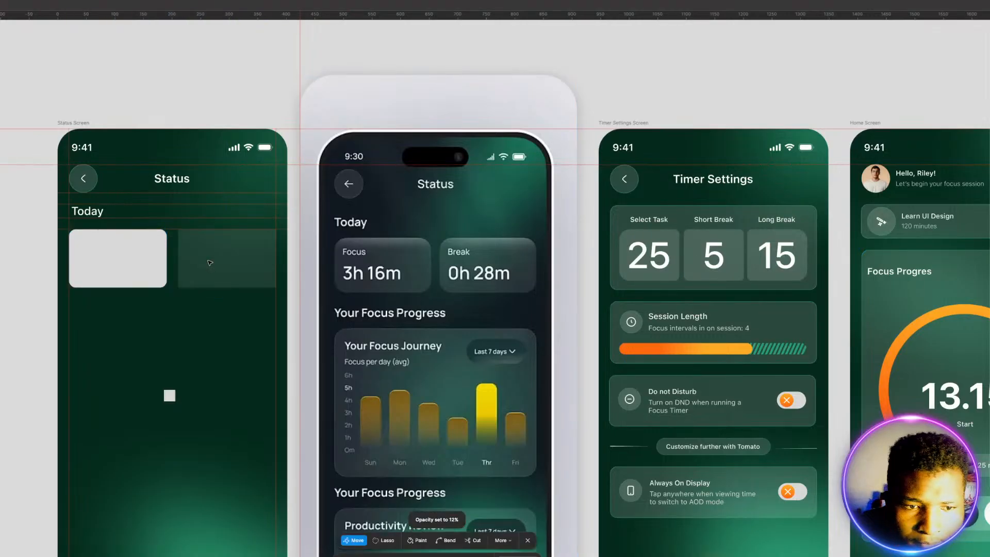
key("ctrl+z")
key("ctrl+z")
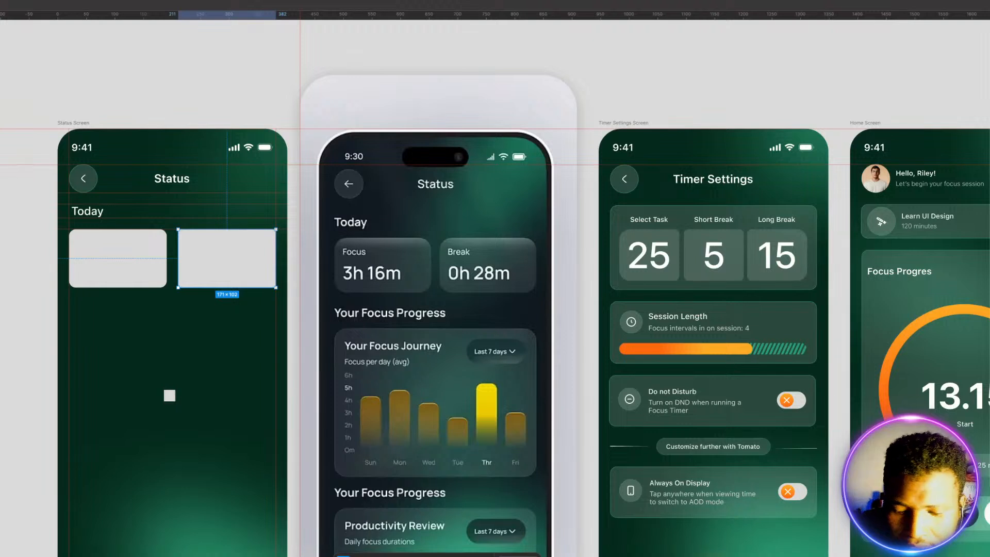
Step: Round the right card's corners to match the left card
key("Escape")
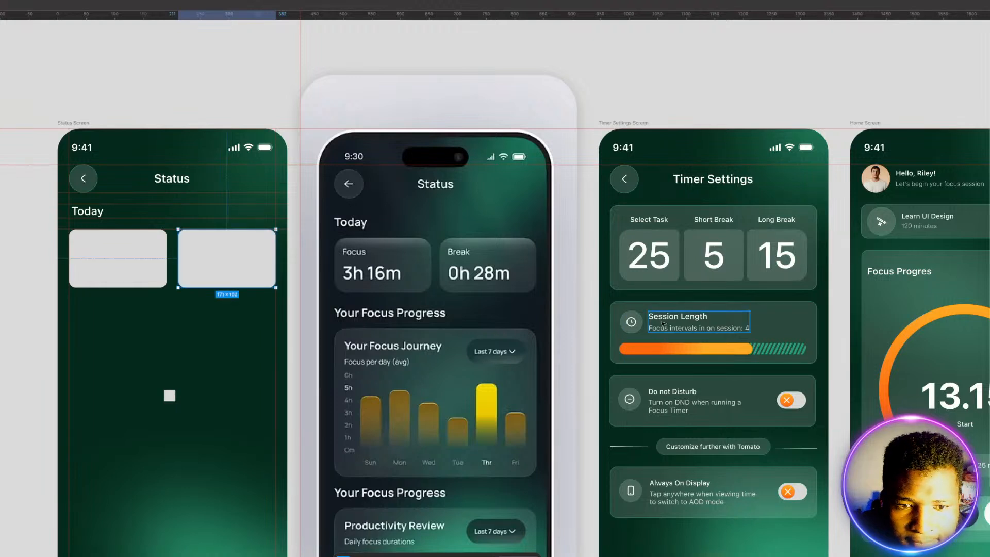
Step: Give the left card a linear gradient fill with both color stops set to white (FFFFFF)
left_click(134, 251)
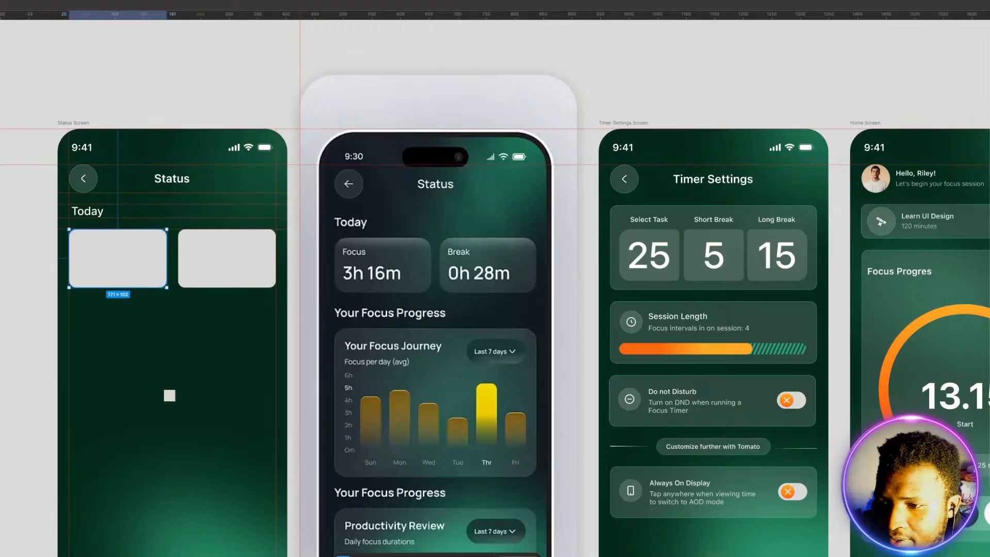
left_click(989, 309)
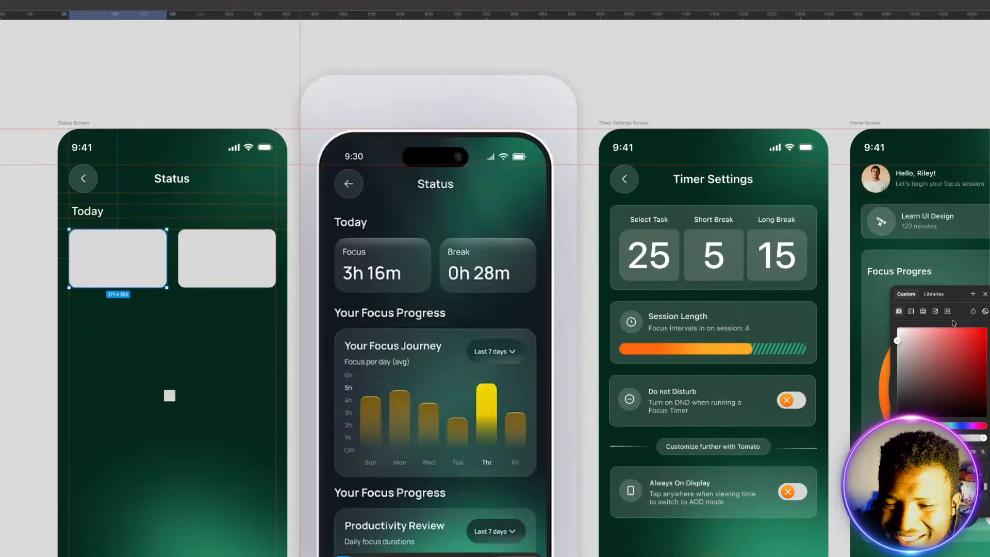
left_click(912, 312)
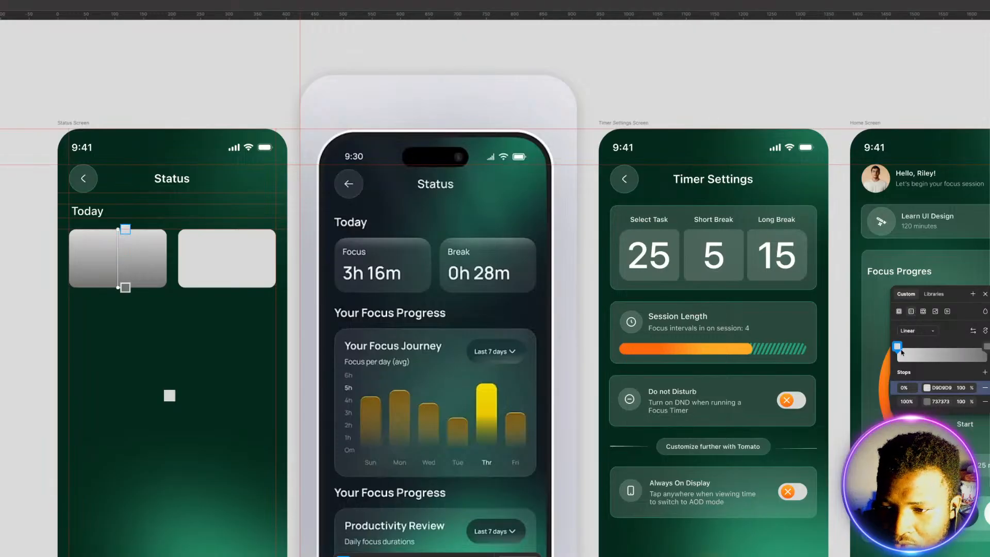
left_click(898, 348)
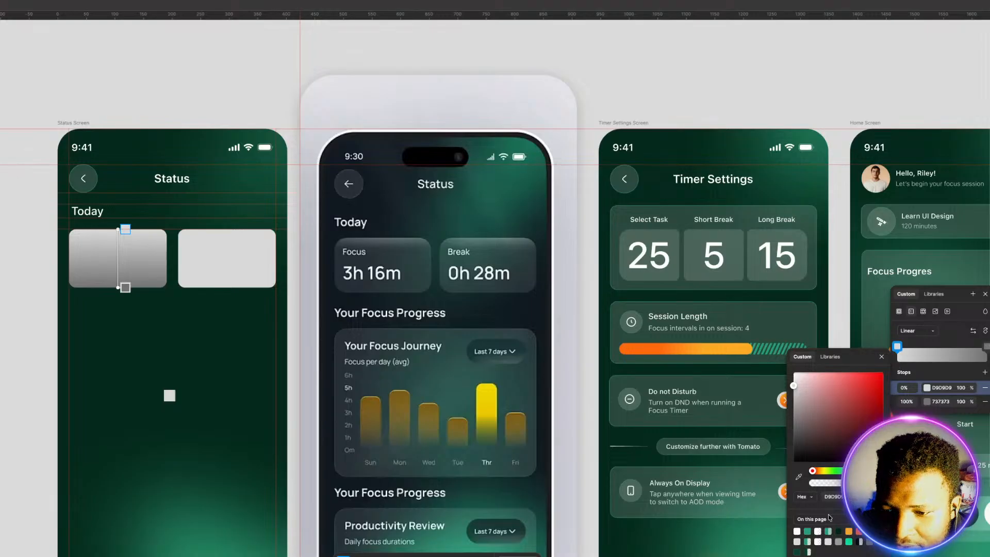
left_click(798, 531)
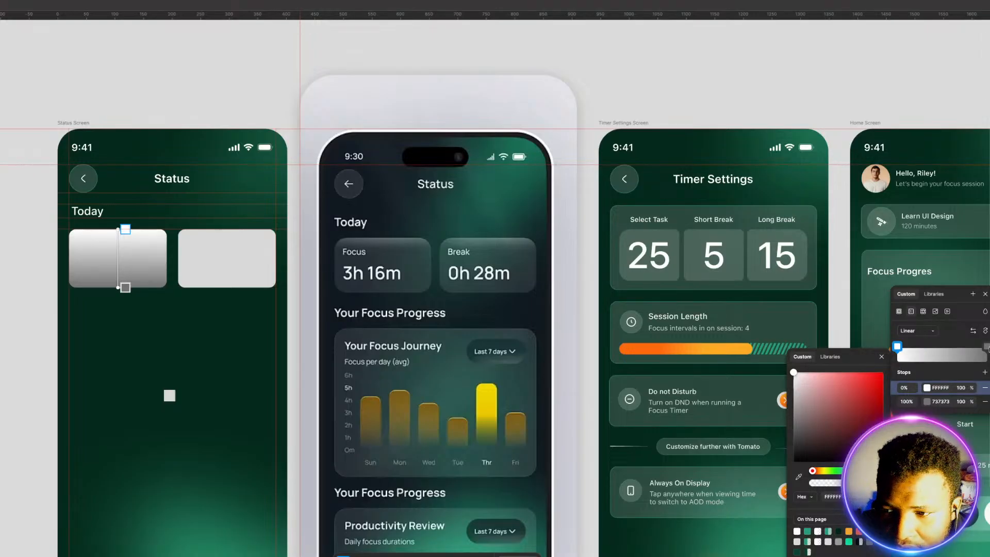
left_click(985, 348)
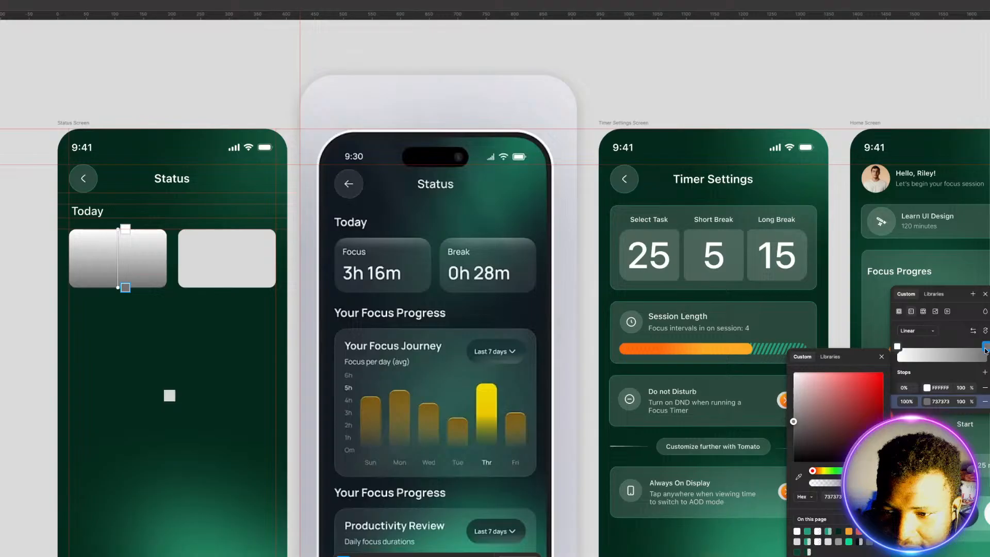
left_click(798, 531)
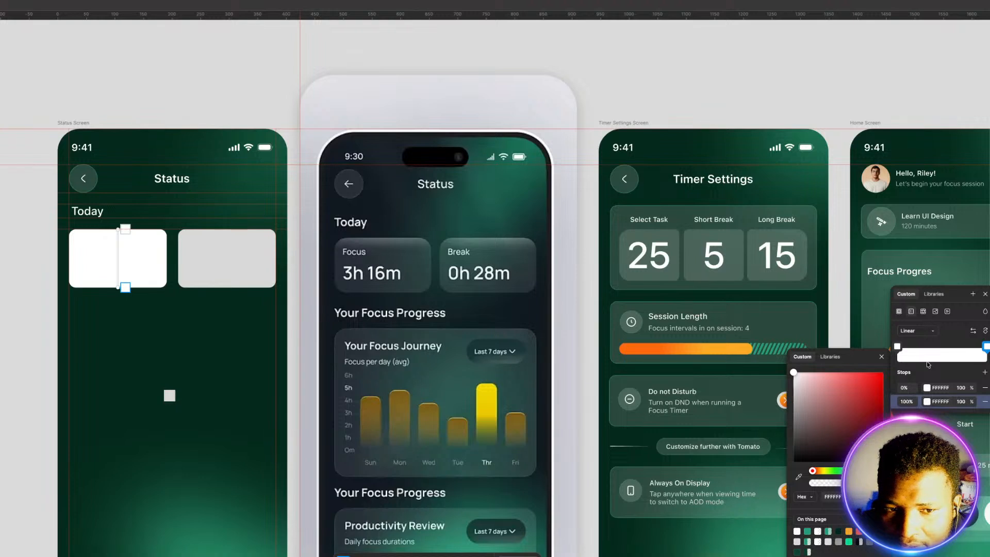
Step: Lower the opacity of the left card's 100% gradient stop to 17% and close the fill settings
left_click(972, 402)
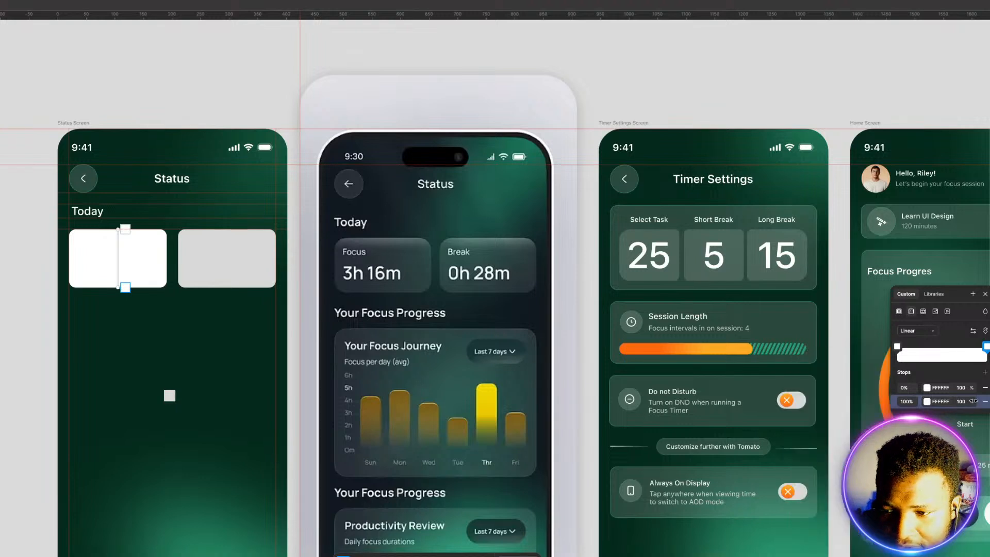
left_click_drag(972, 402, 892, 424)
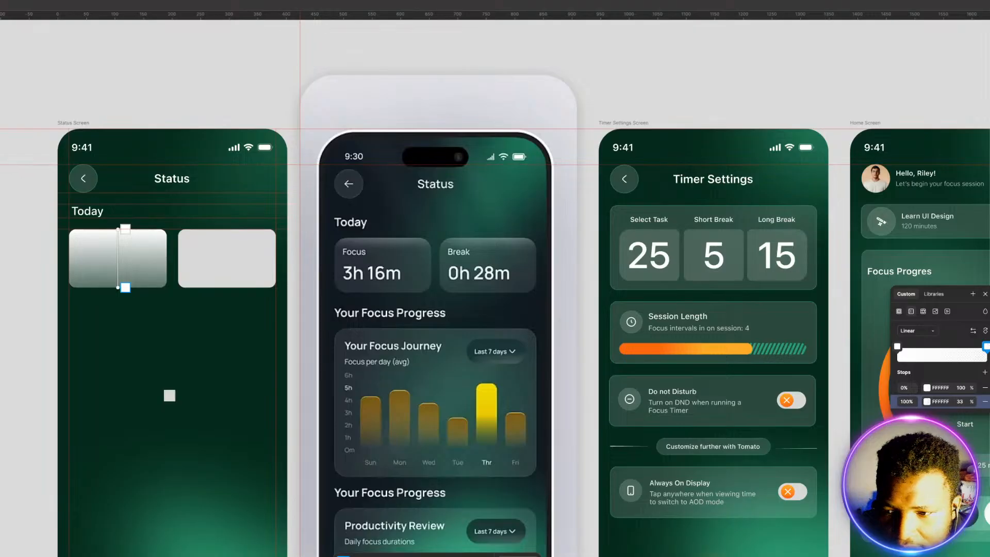
left_click_drag(879, 422, 871, 422)
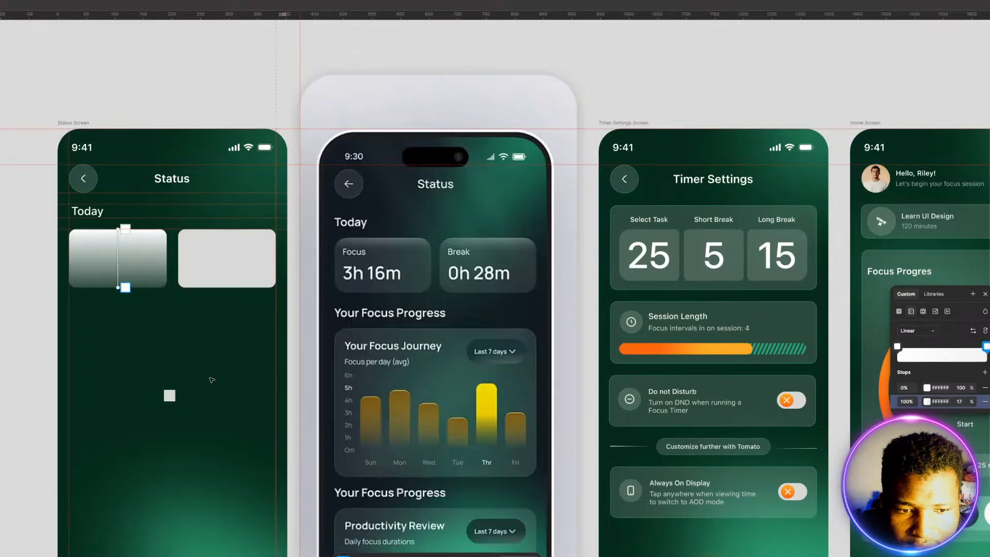
key("Escape")
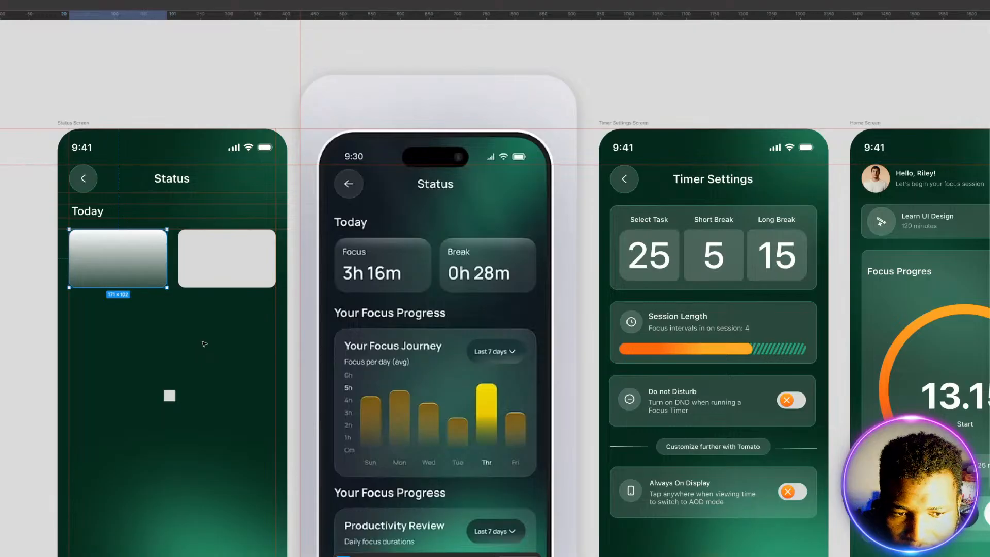
Step: Move the left card's semi-transparent gradient stop to 25% and tilt the gradient line slightly by shifting its upper end leftward
left_click_drag(204, 344, 231, 343)
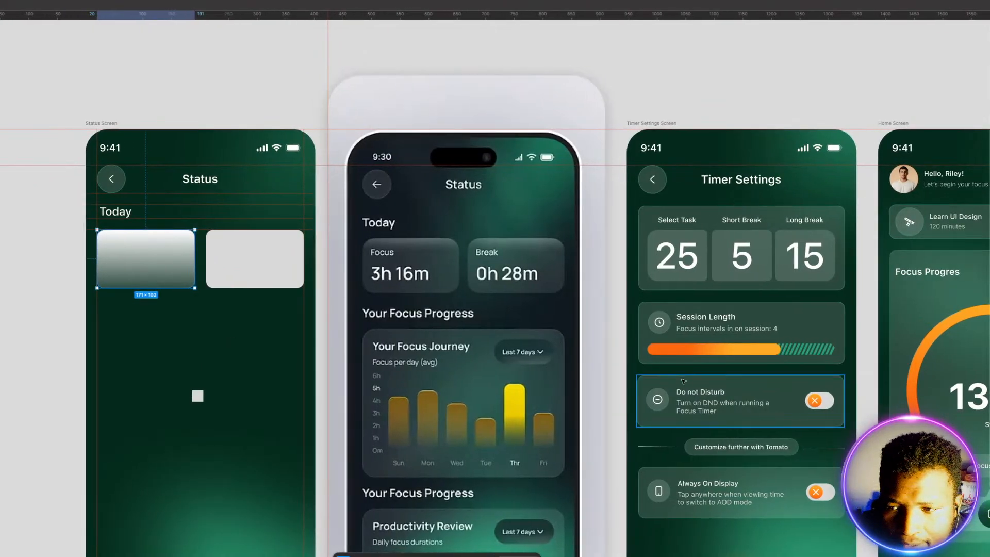
left_click(989, 295)
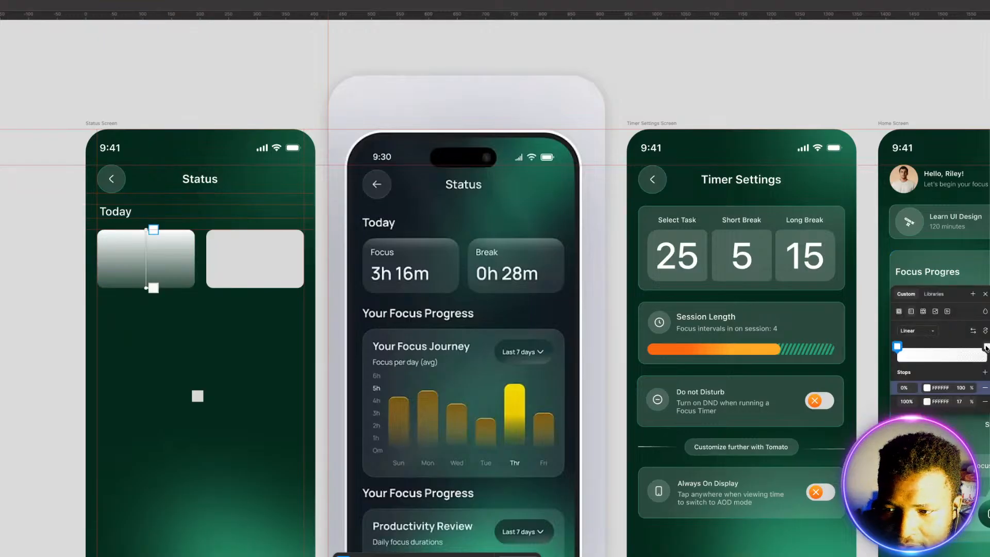
left_click_drag(987, 349, 921, 348)
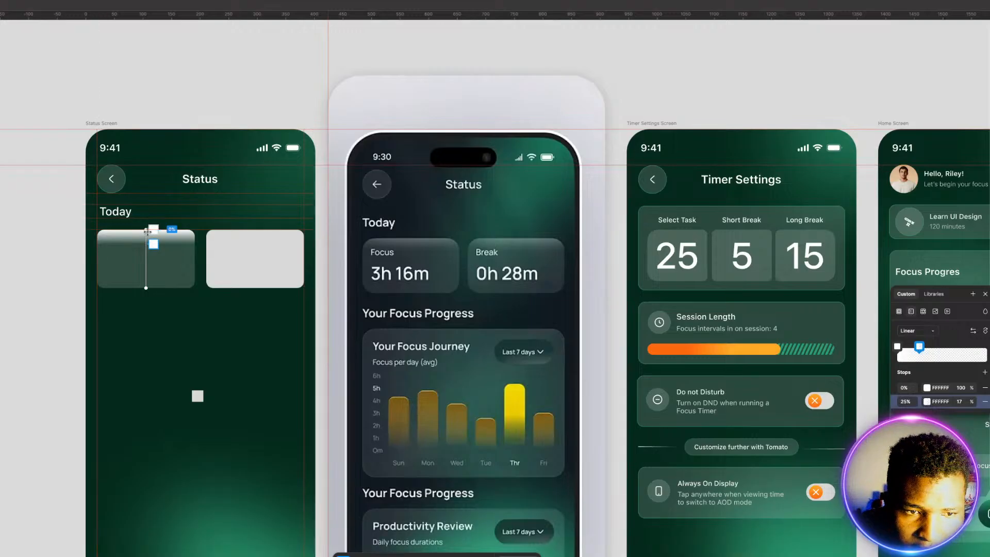
mouse_move(148, 231)
left_mouse_down()
mouse_move(137, 232)
mouse_move(147, 232)
left_mouse_up()
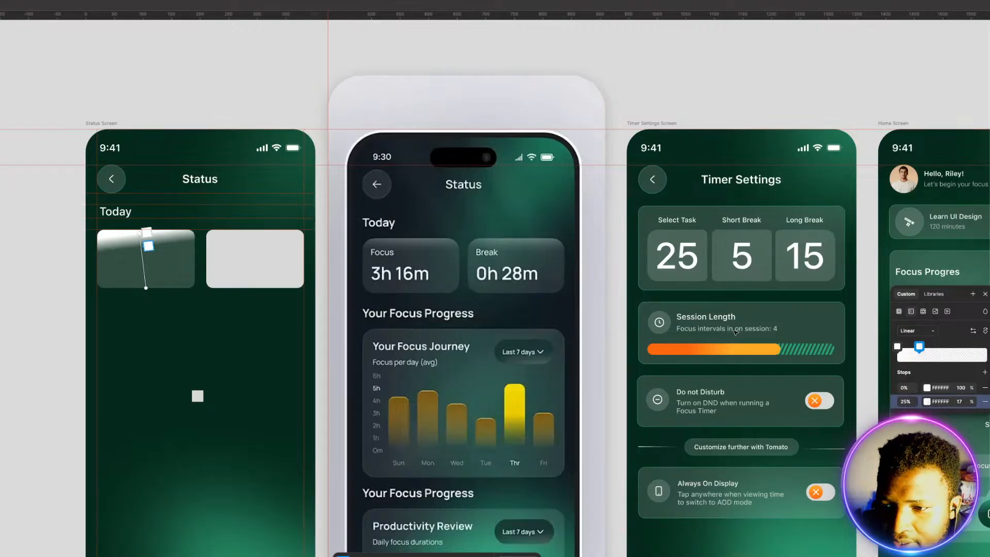
Step: Set the left card's gradient stop opacities to 50% at the start and 15% at the 25% stop, and tilt the gradient slightly more
left_click(965, 387)
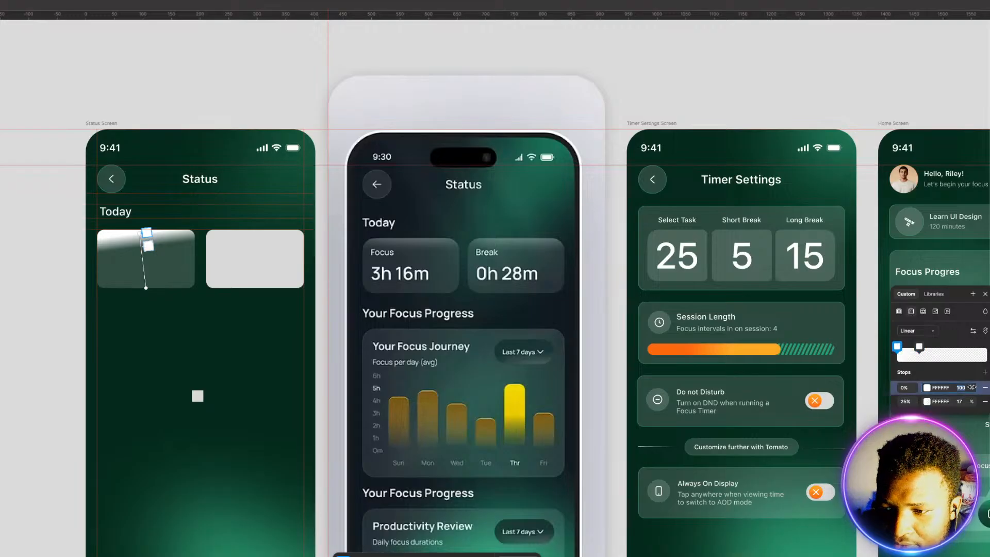
left_click_drag(966, 387, 923, 388)
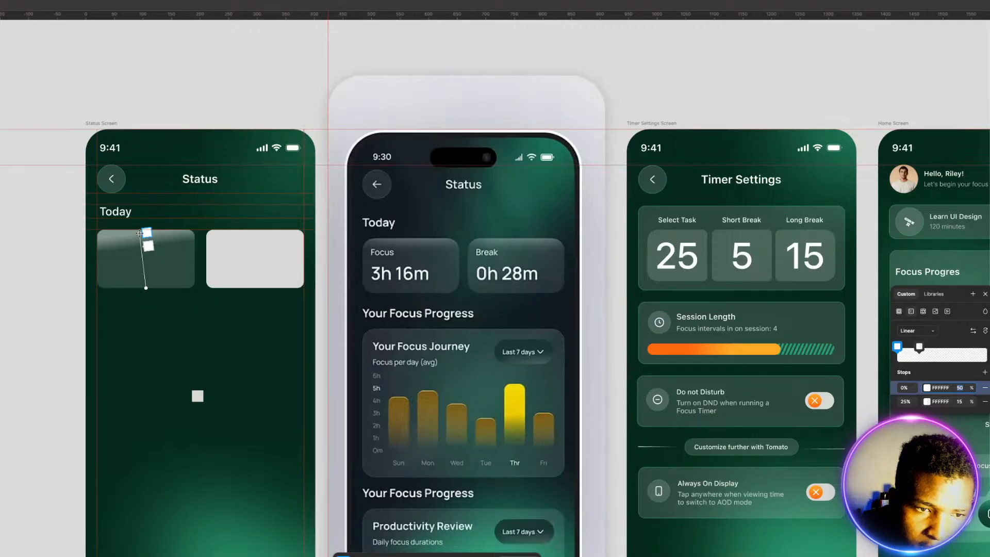
left_click_drag(139, 233, 137, 235)
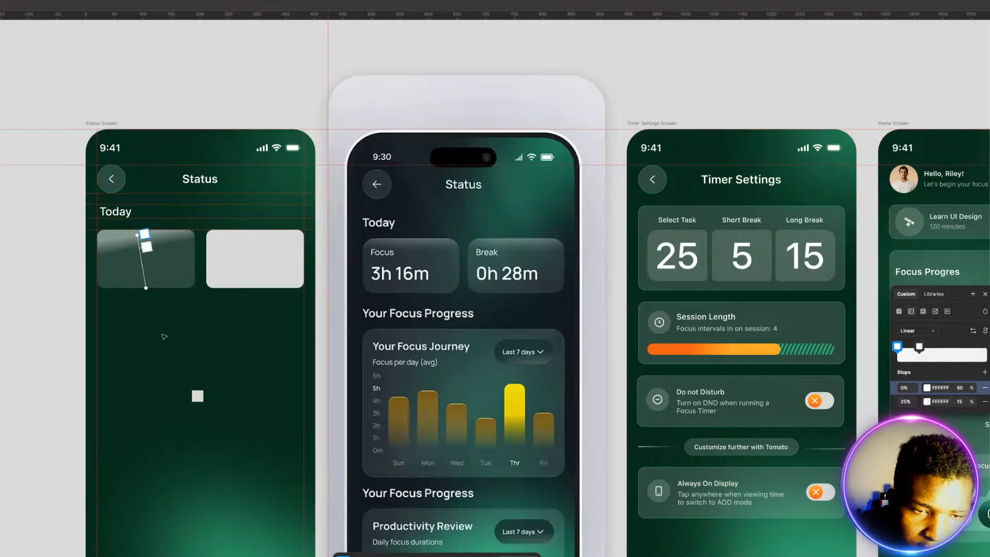
key("Escape")
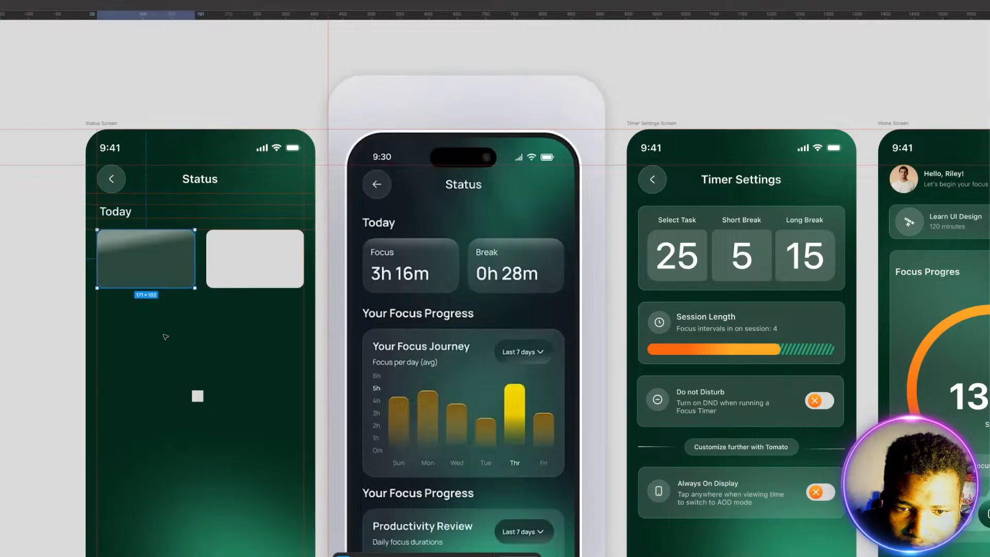
Step: Move the left card's 15% opacity gradient stop to 22% and shift the gradient line's lower end slightly leftward
left_click(224, 251)
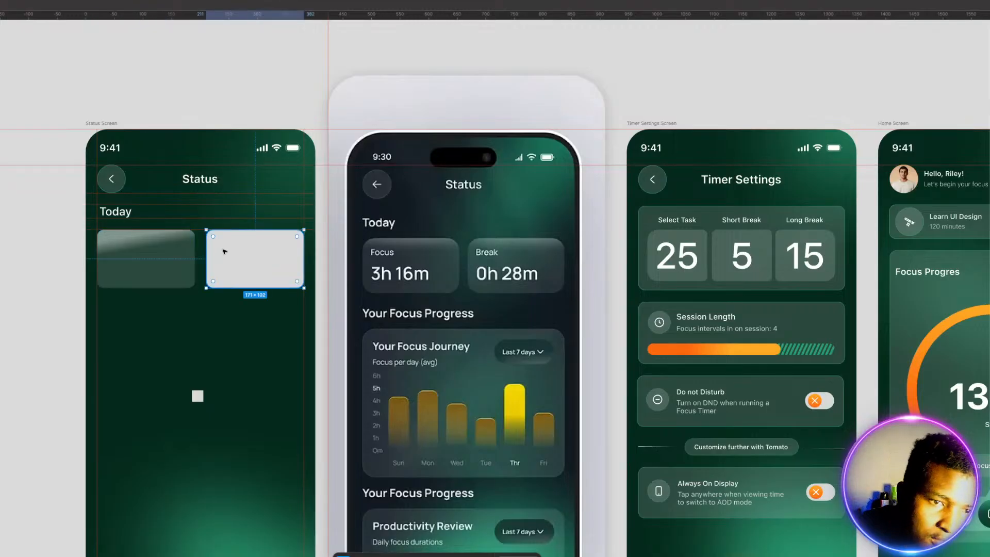
left_click(157, 264)
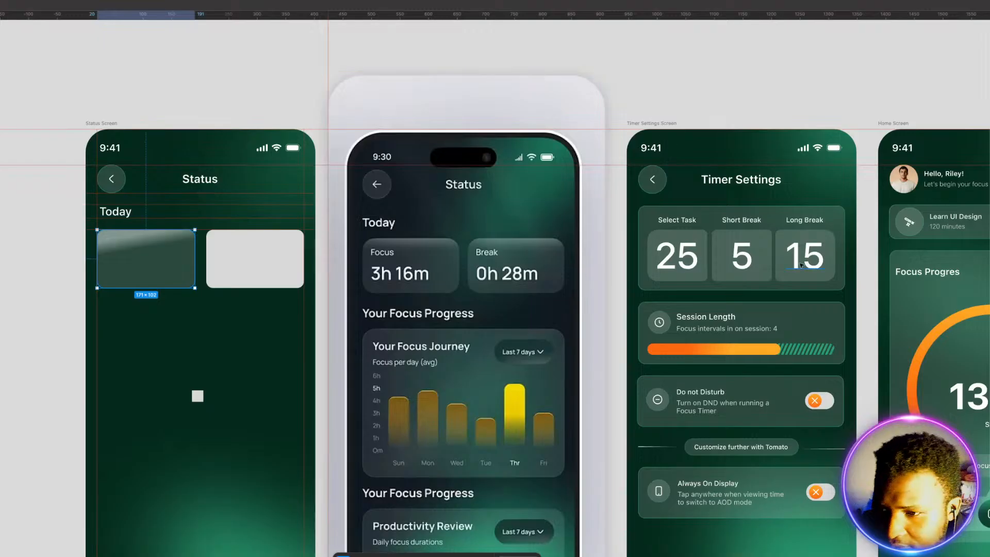
left_click(989, 288)
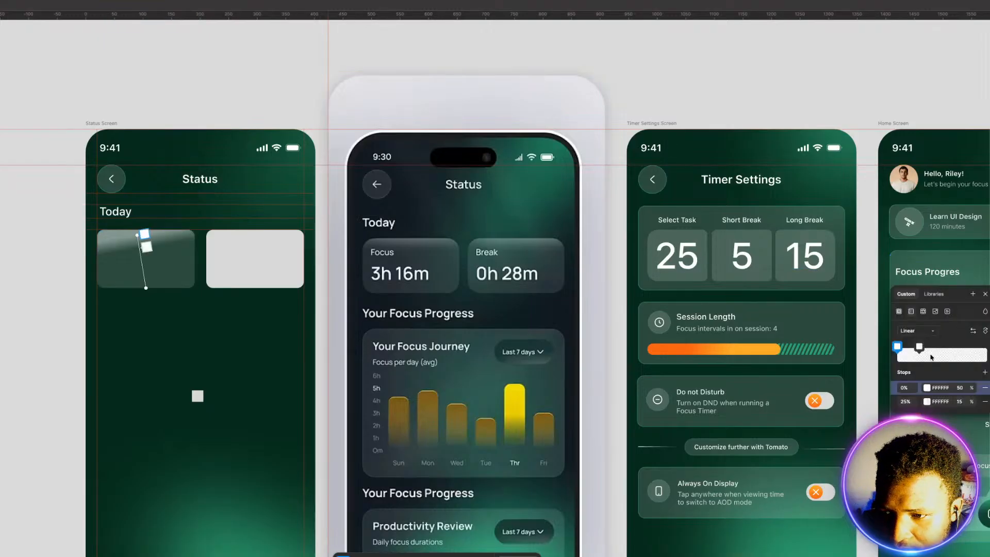
mouse_move(919, 346)
left_mouse_down()
mouse_move(902, 350)
mouse_move(919, 351)
left_mouse_up()
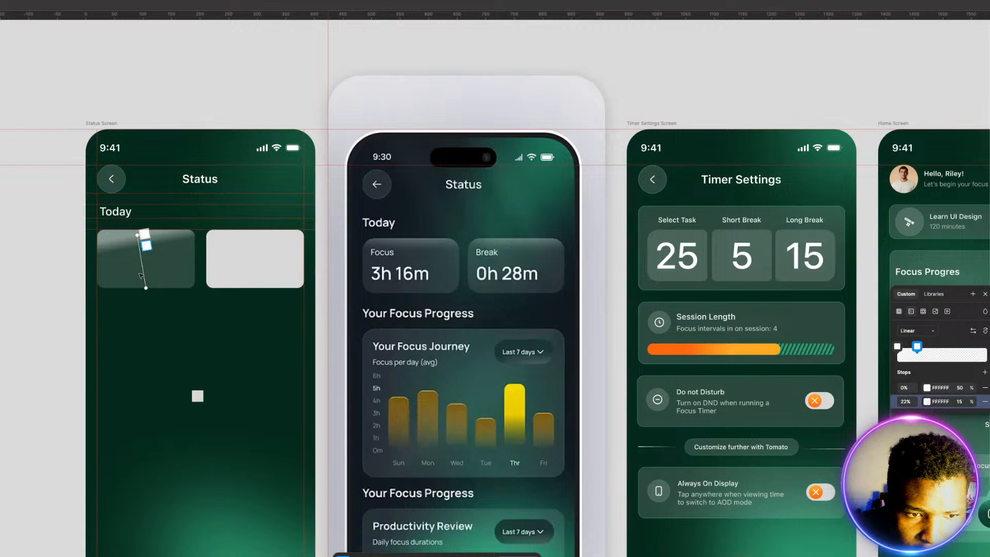
left_click_drag(146, 288, 140, 286)
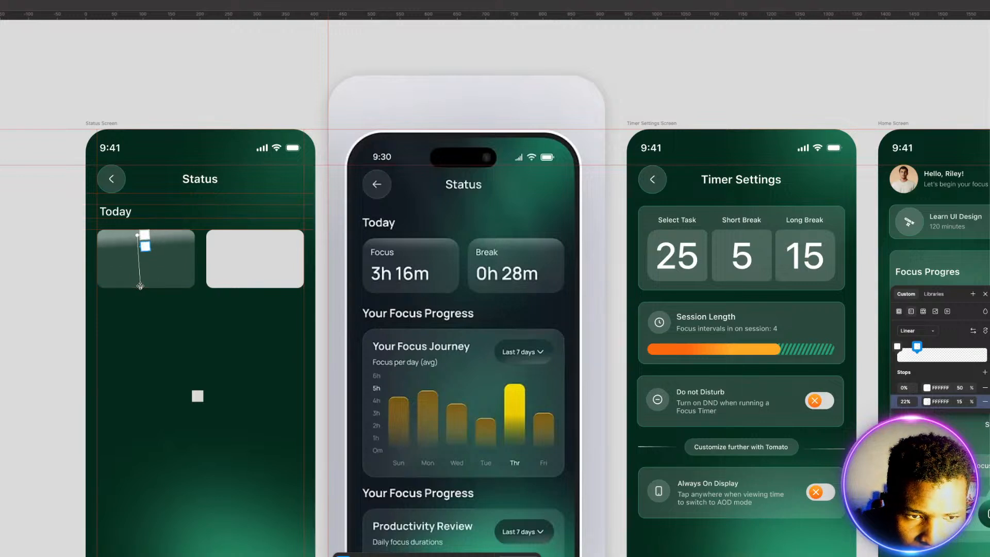
key("Escape")
Step: Delete the plain white right card and replace it with a duplicate of the gradient card, aligned to the right margin guide
left_click(243, 279)
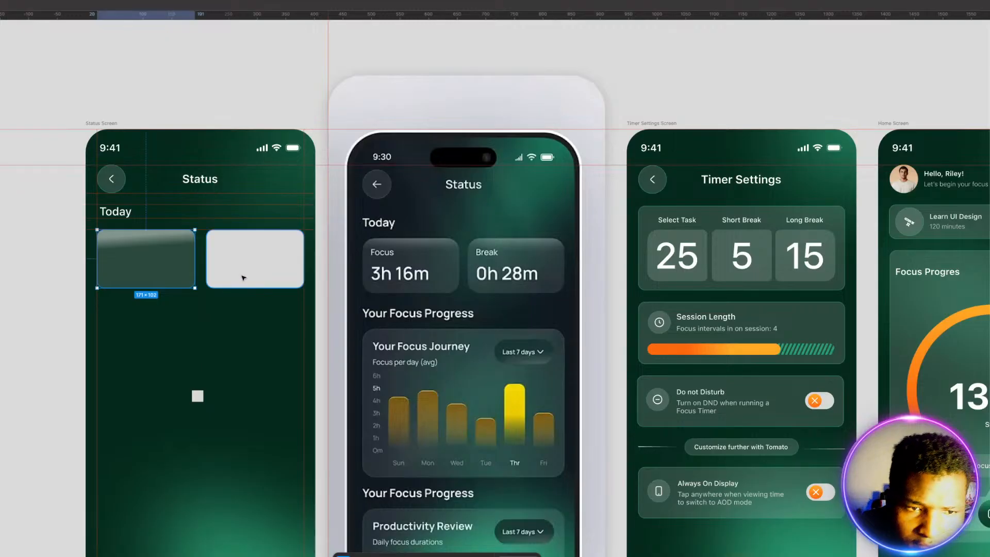
key("Delete")
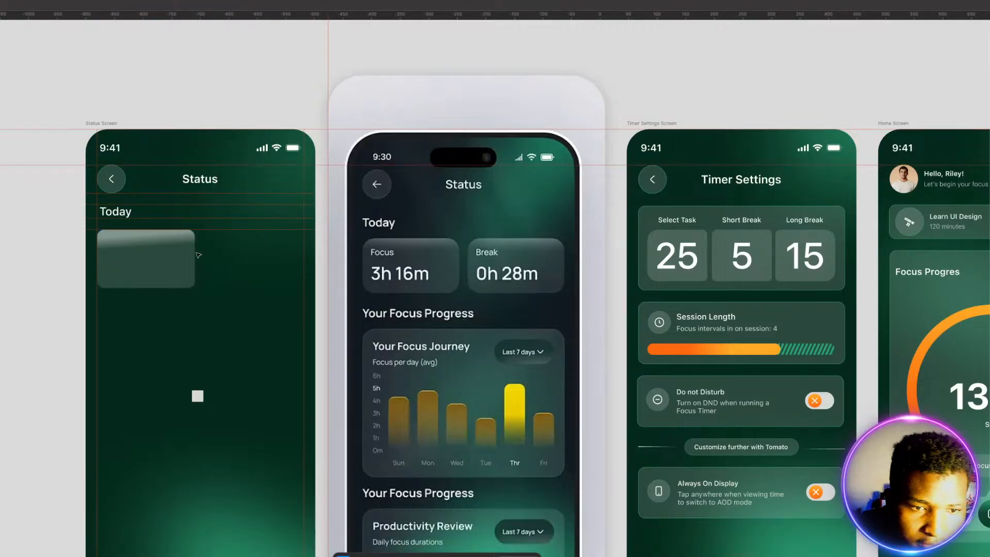
left_click(121, 256)
left_click_drag(137, 255, 244, 258)
left_click(241, 327)
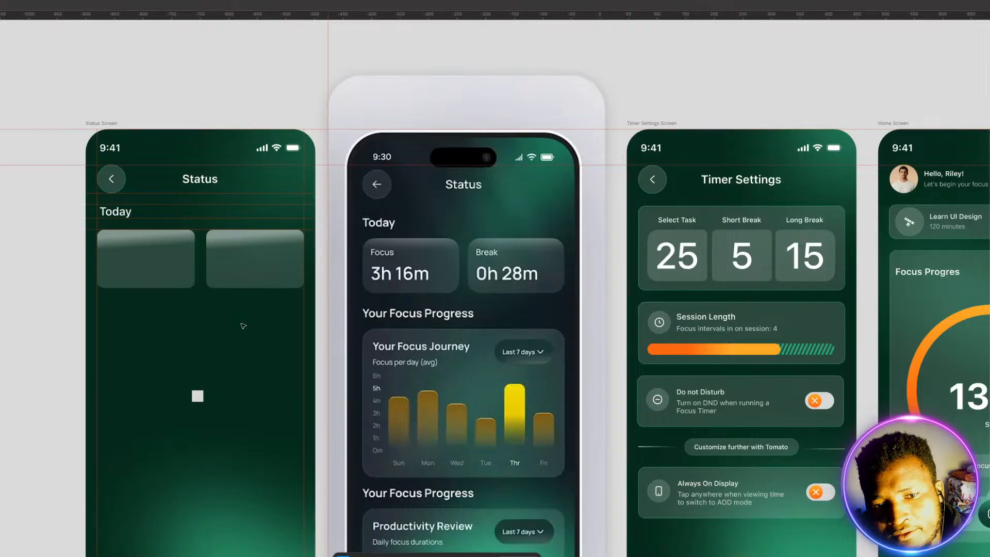
Step: Add a horizontal guide along the bottom edge of the two Today cards
left_click(273, 260)
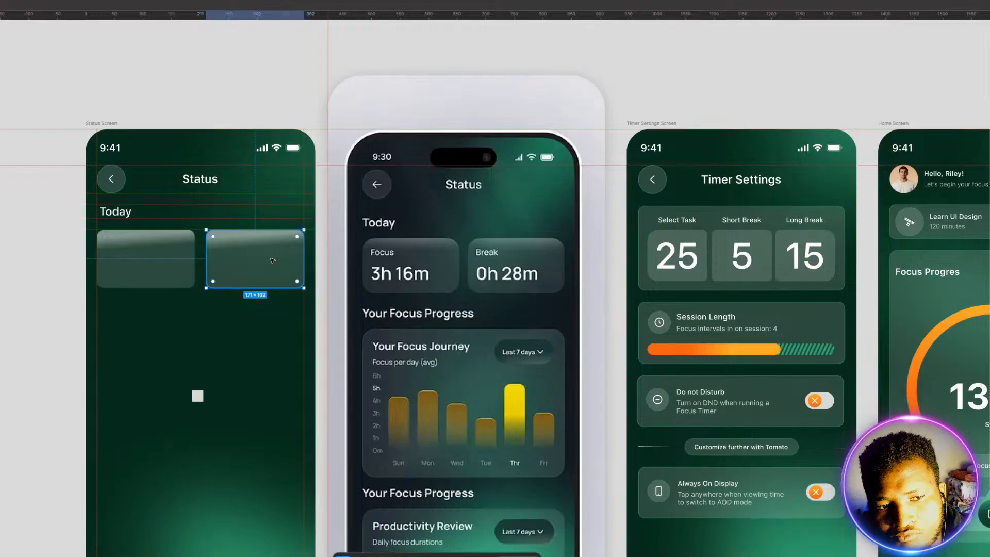
left_click(164, 339)
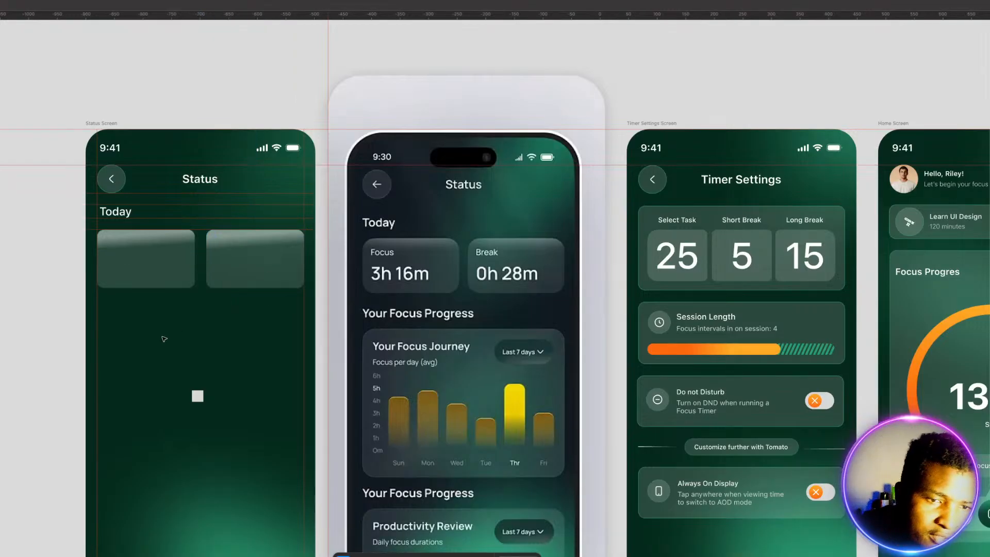
left_click_drag(275, 16, 244, 288)
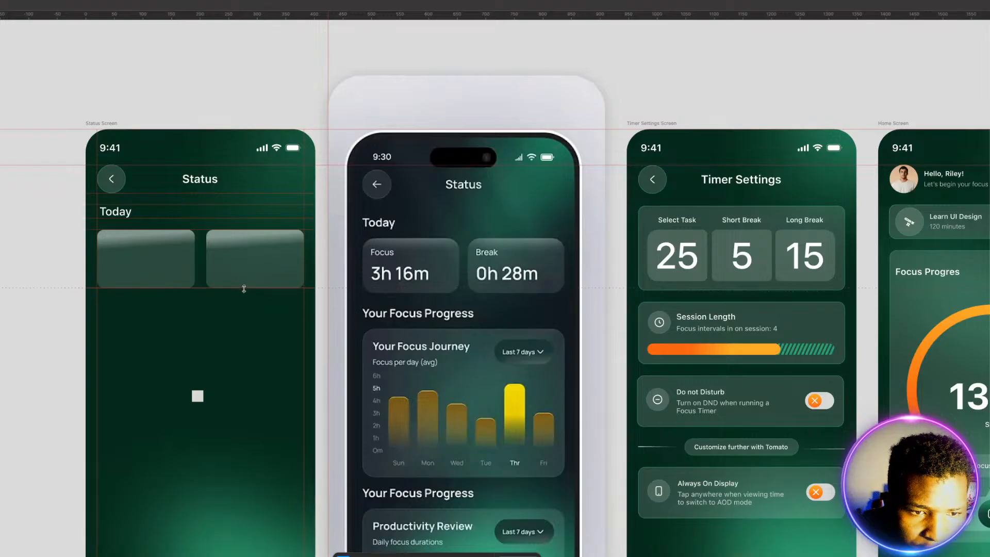
Step: Duplicate the small 20 × 20 spacer square, place the copy below the left card, and resize it to 10 × 10
left_click(197, 396)
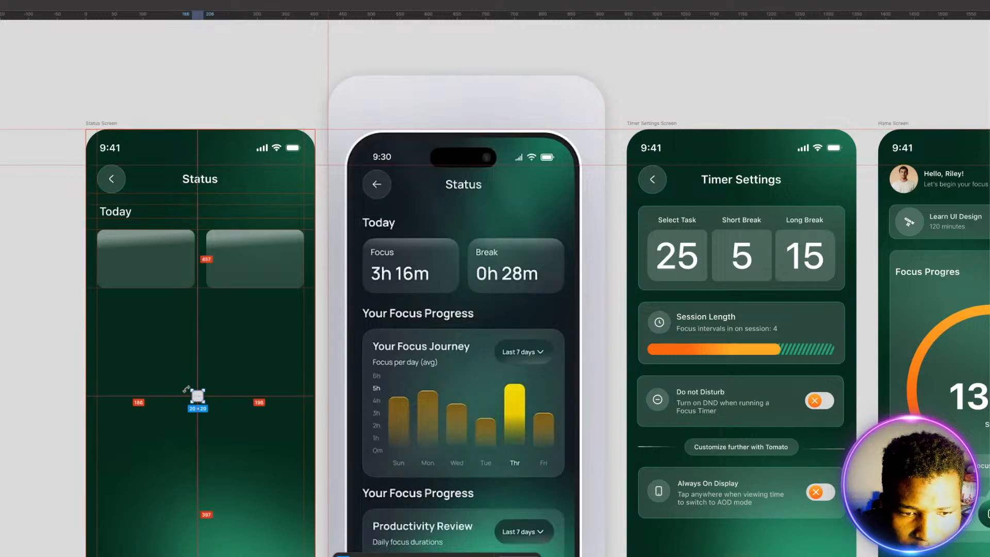
left_click_drag(196, 395, 167, 336)
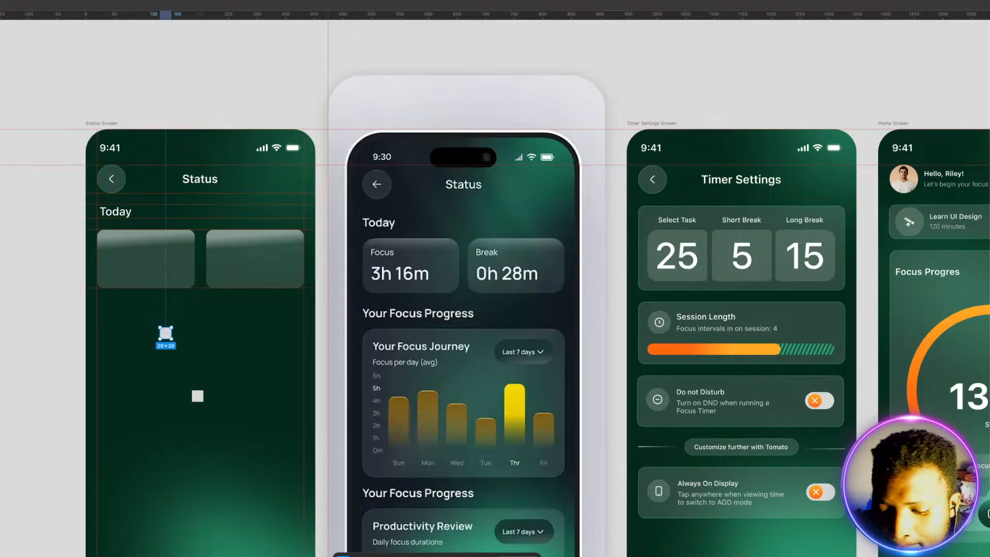
key("Return")
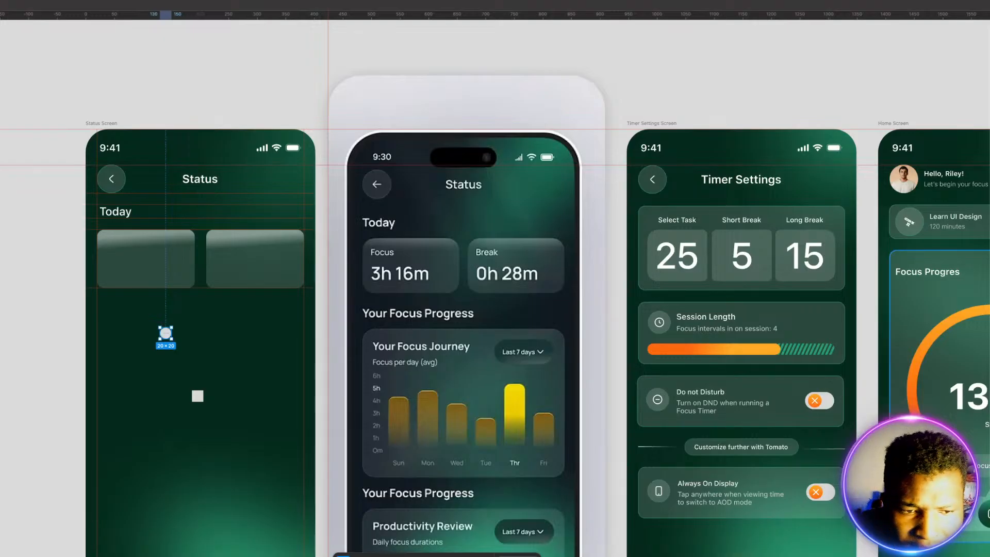
key("Return")
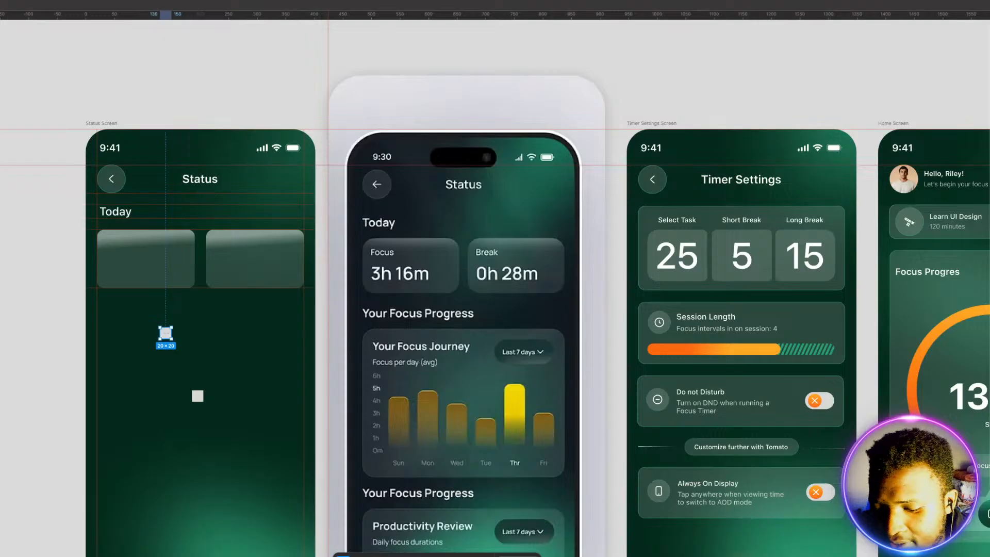
key("Return")
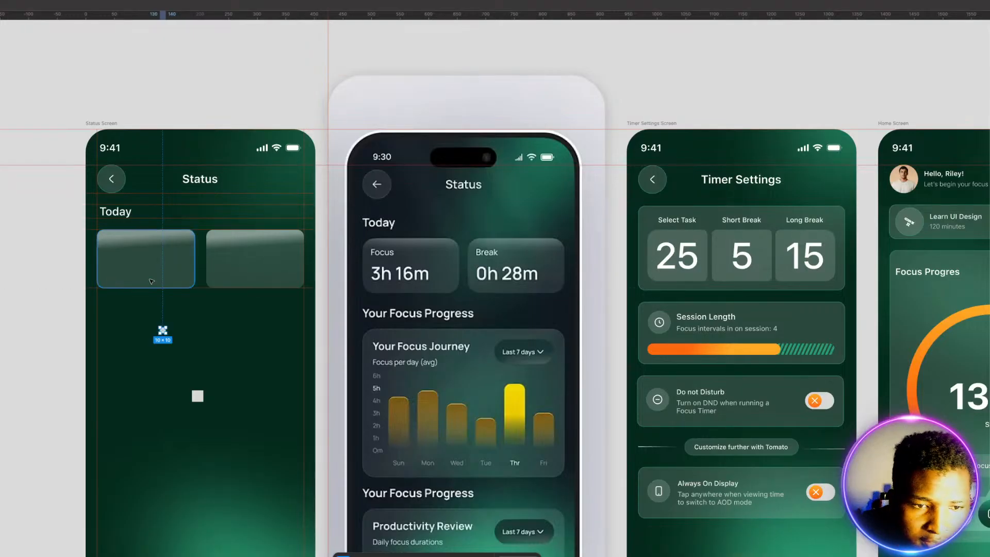
Step: Use the 10 × 10 spacer against the left inner edge of each card to place a vertical padding guide in both cards
scroll(93, 263, "up", 3)
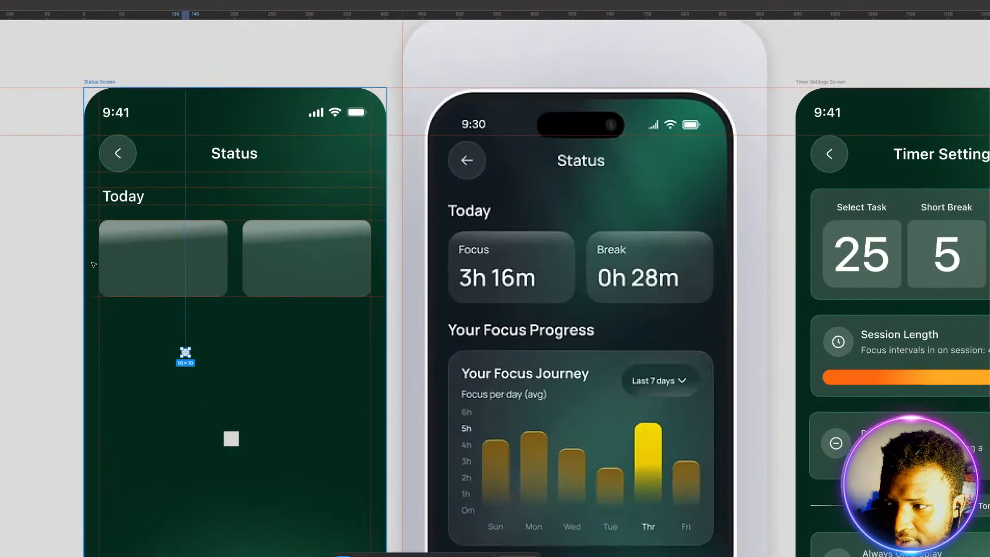
scroll(93, 263, "up", 3)
scroll(94, 265, "down", 3)
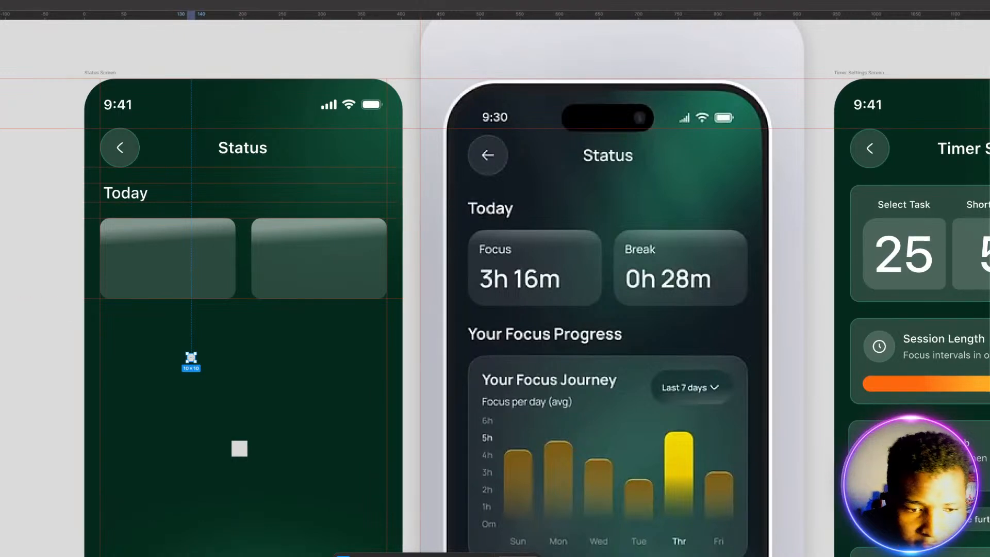
left_click_drag(192, 359, 104, 262)
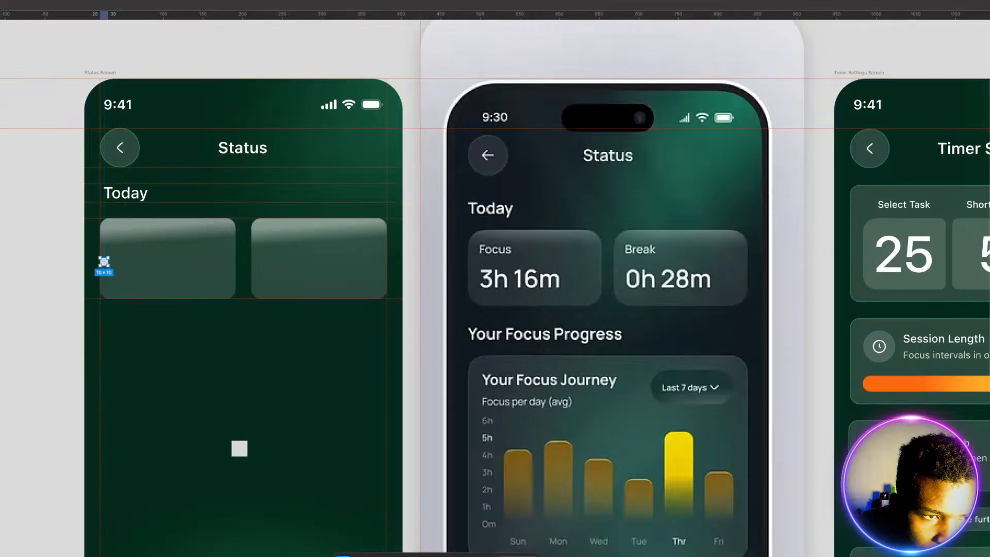
left_click(124, 298)
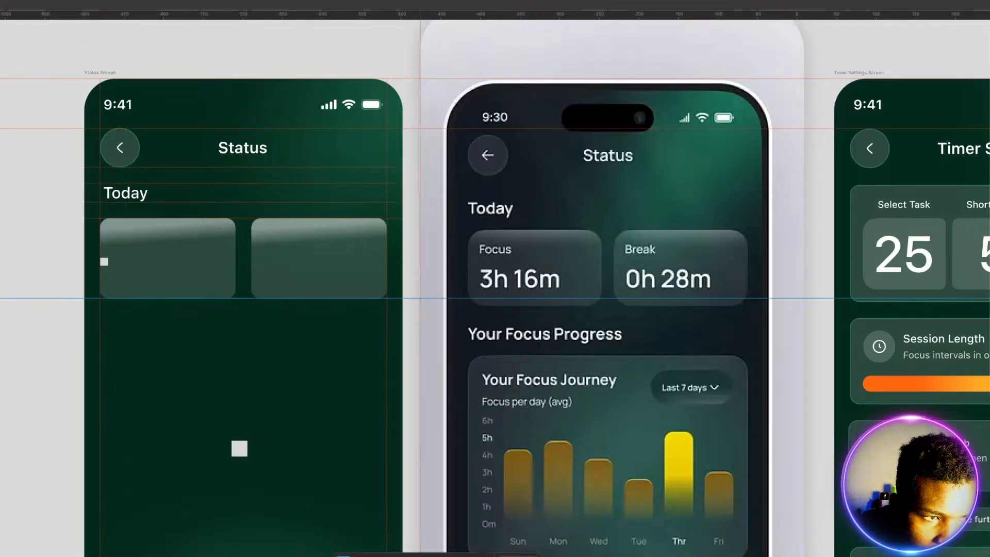
left_click(104, 262)
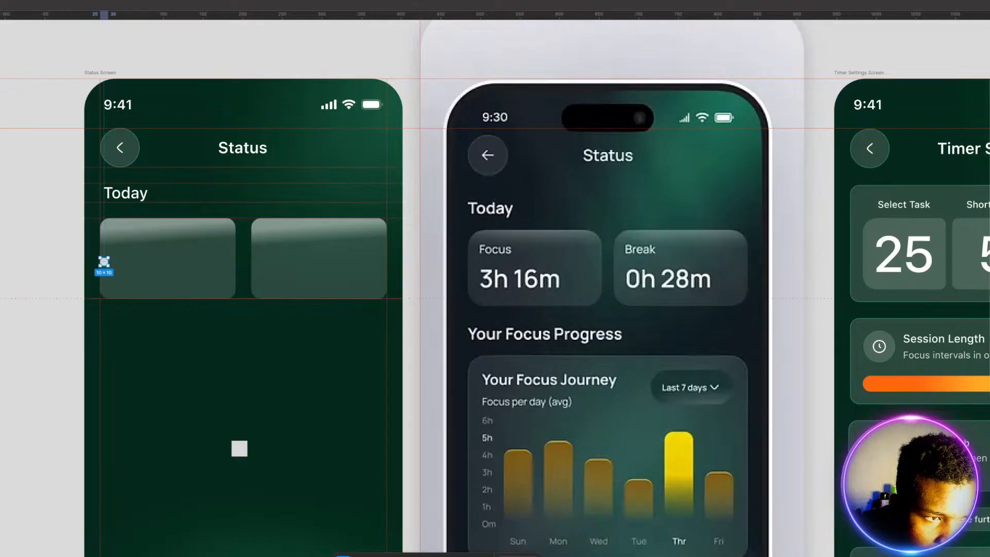
left_click_drag(1, 304, 108, 308)
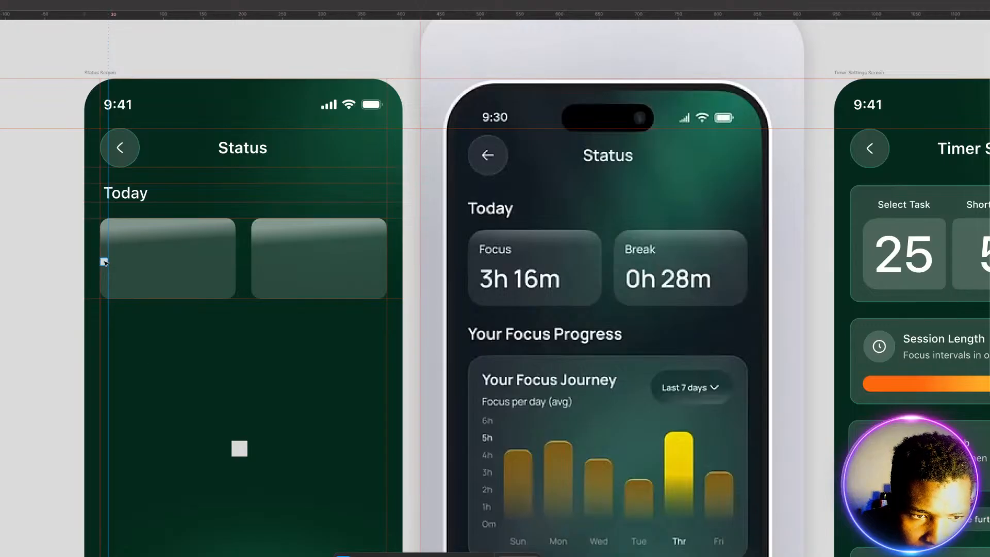
left_click_drag(105, 262, 256, 259)
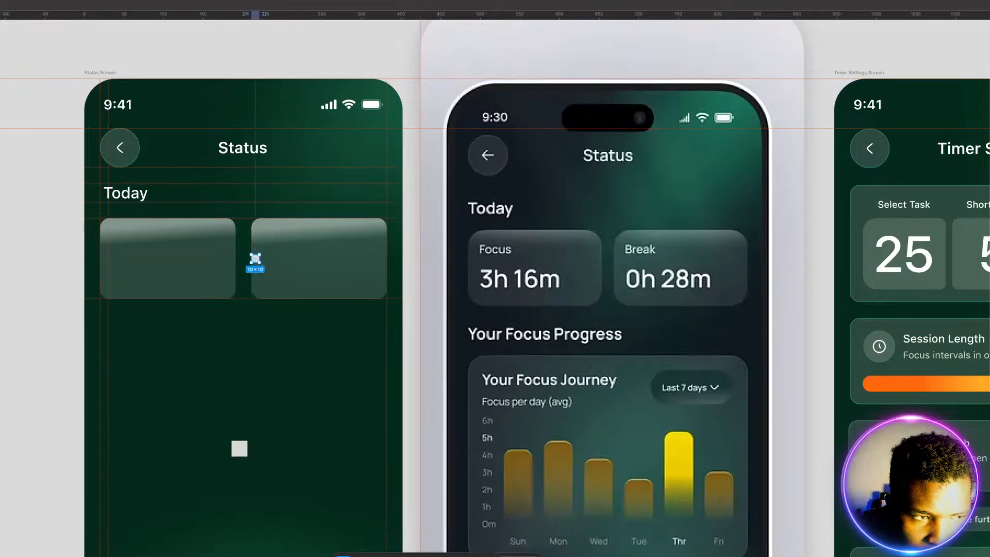
left_click_drag(1, 291, 260, 293)
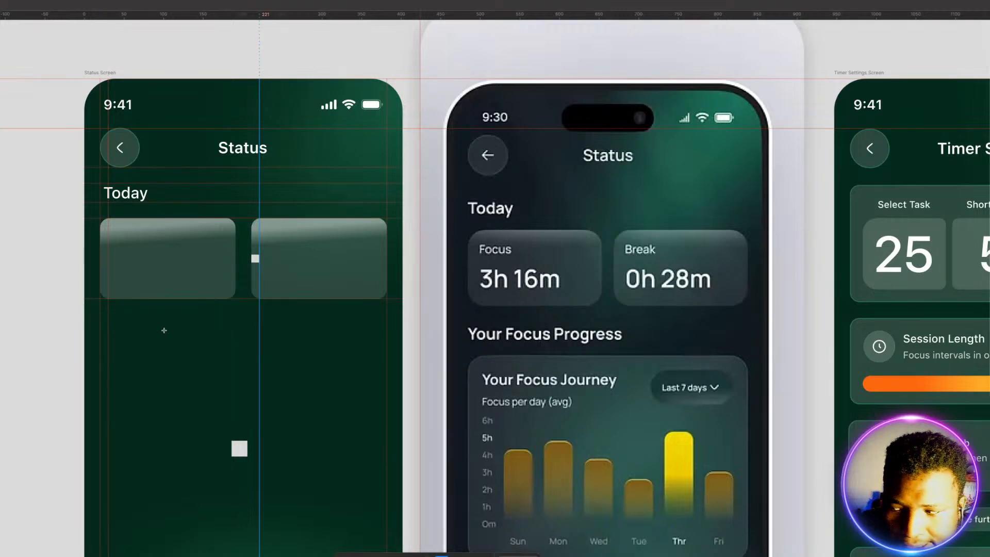
Step: Add the text label "Focus" in the upper part of the left card
left_click(127, 238)
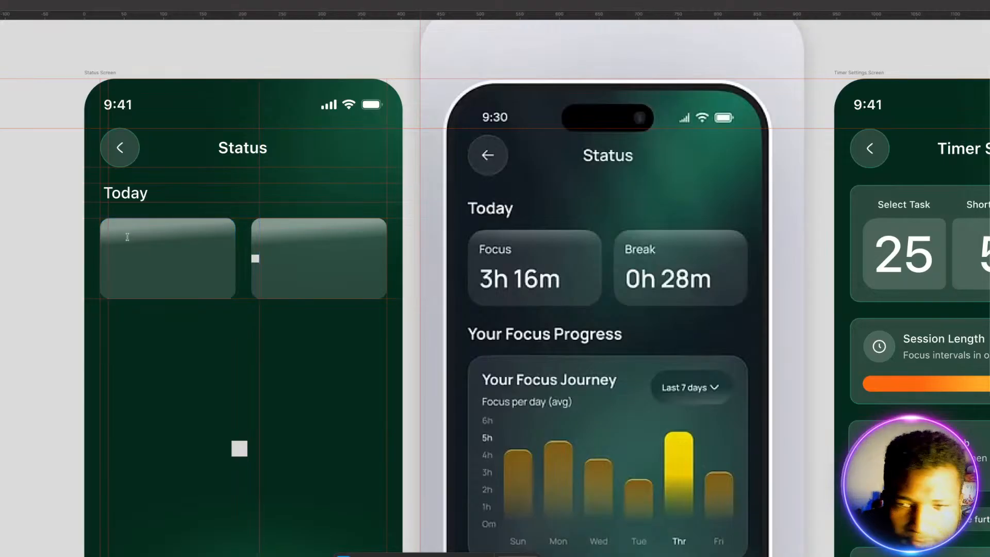
type("F")
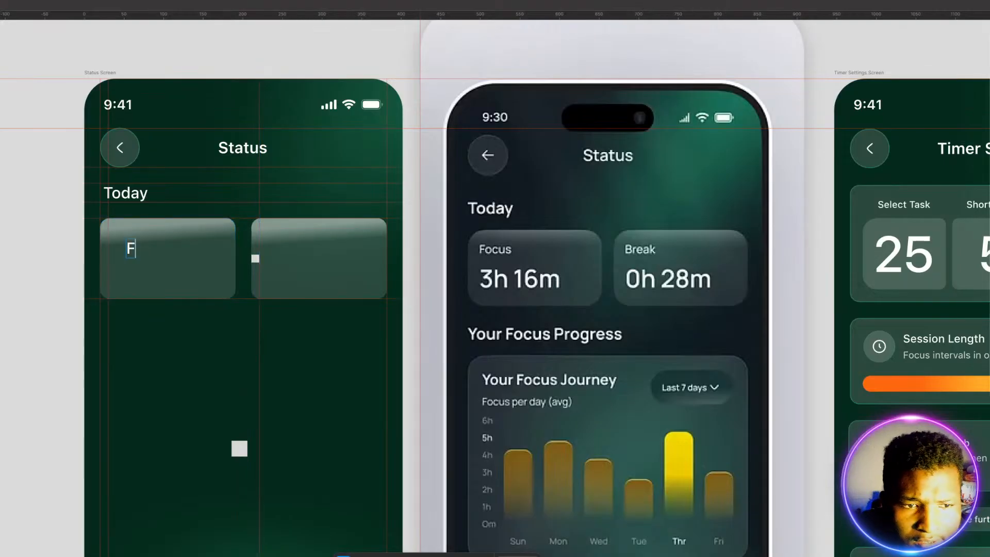
type("ocus")
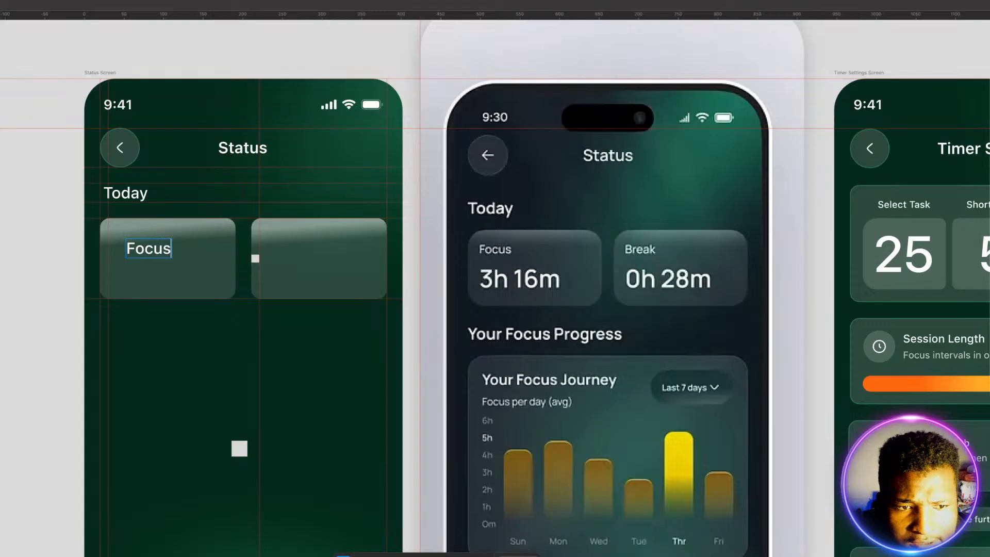
key("Escape")
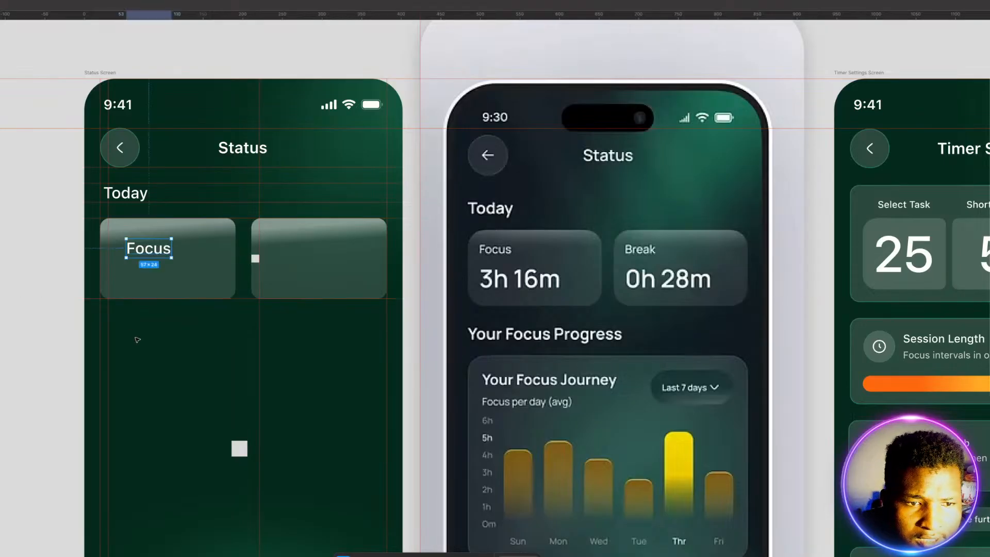
Step: Add the text "3h 16m" below the Focus label in the left card
key("Return")
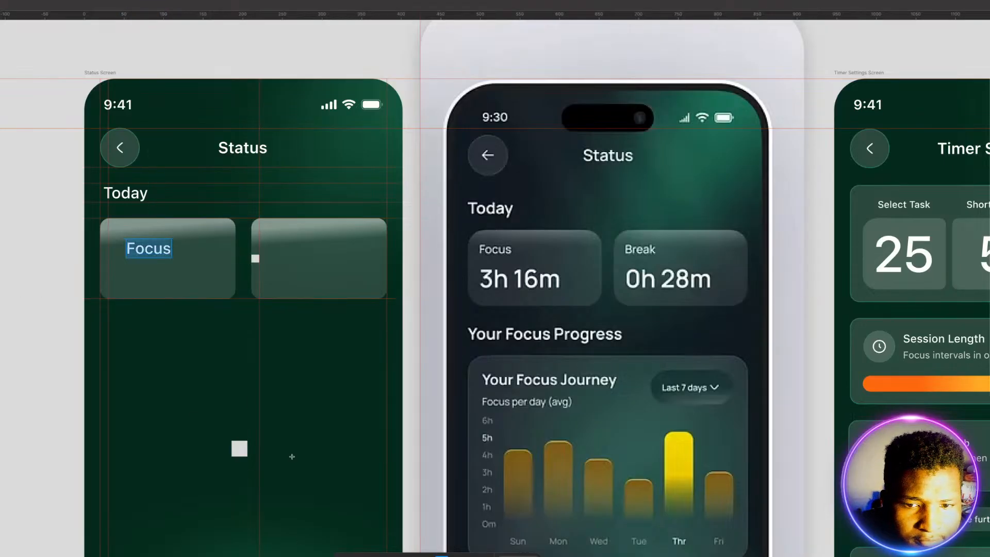
left_click(123, 276)
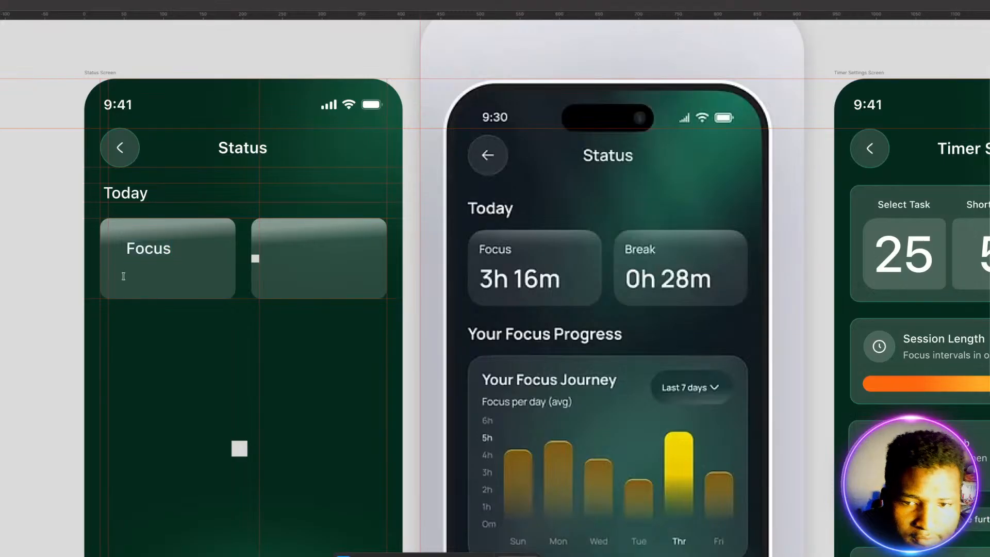
type("3h ")
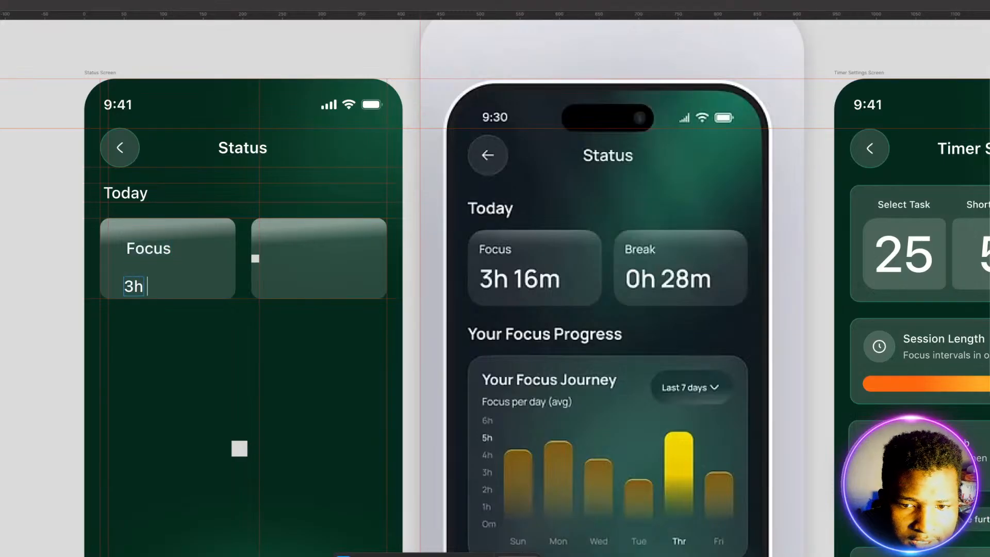
type("16m")
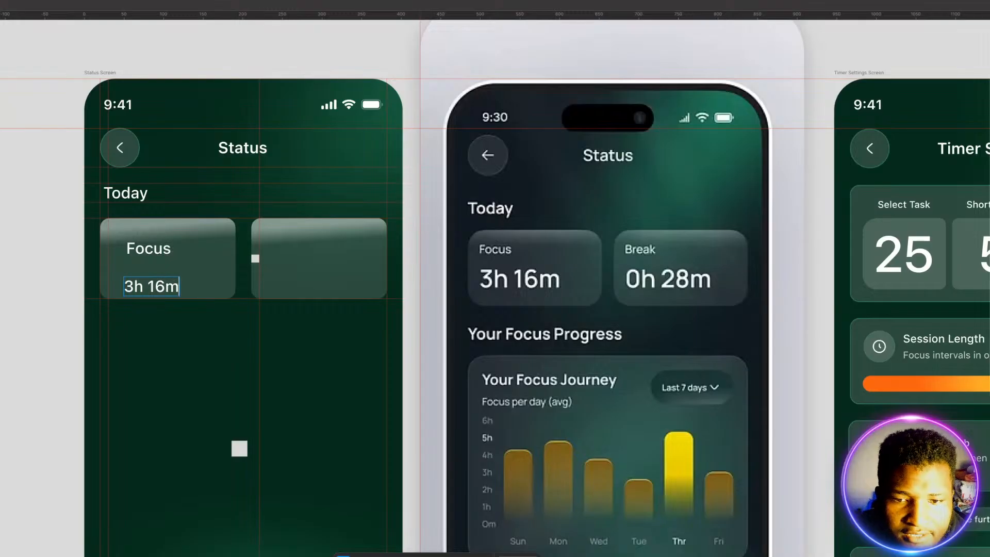
key("Escape")
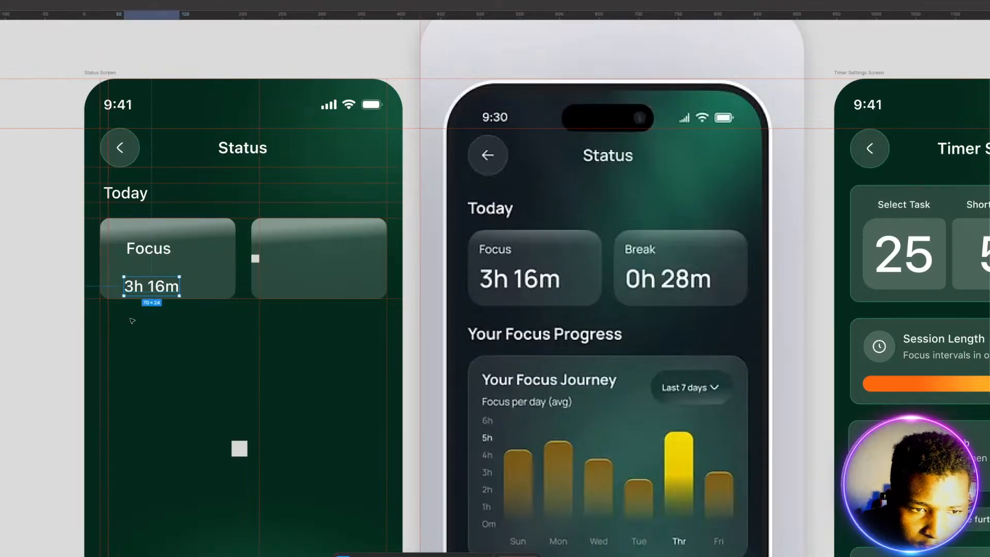
Step: Reduce the Focus label's text size and enlarge the 3h 16m text in the left card, placing it just below the label
left_click(143, 254)
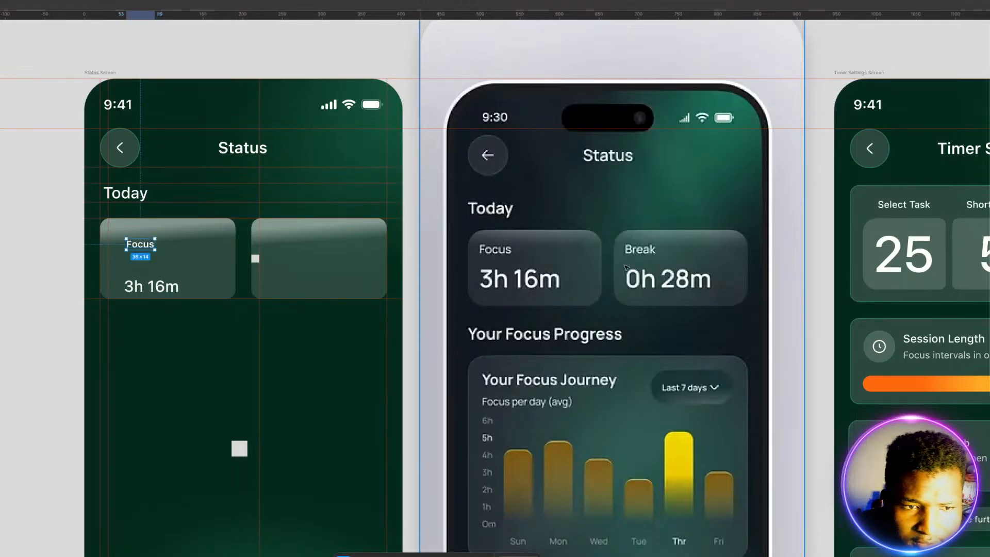
left_click(155, 286)
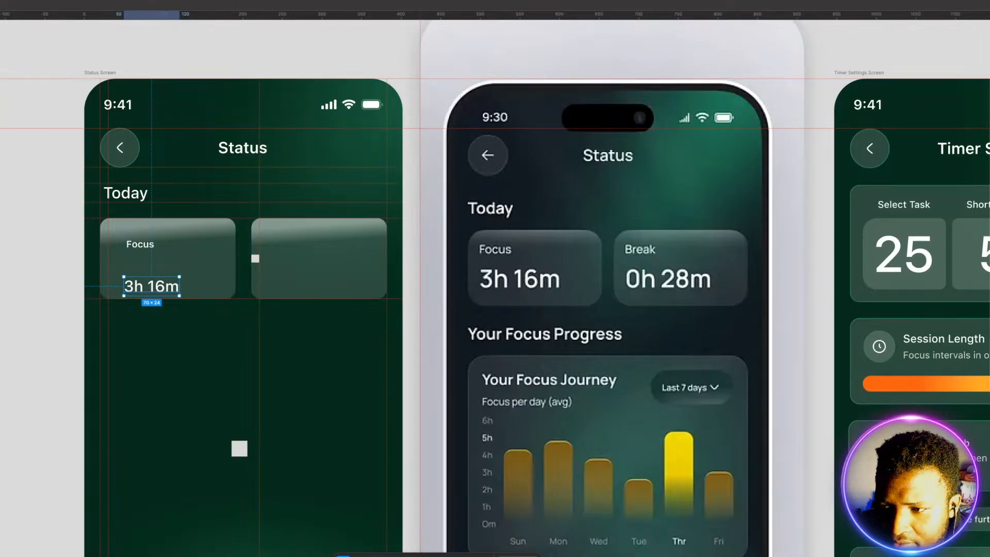
key("Return")
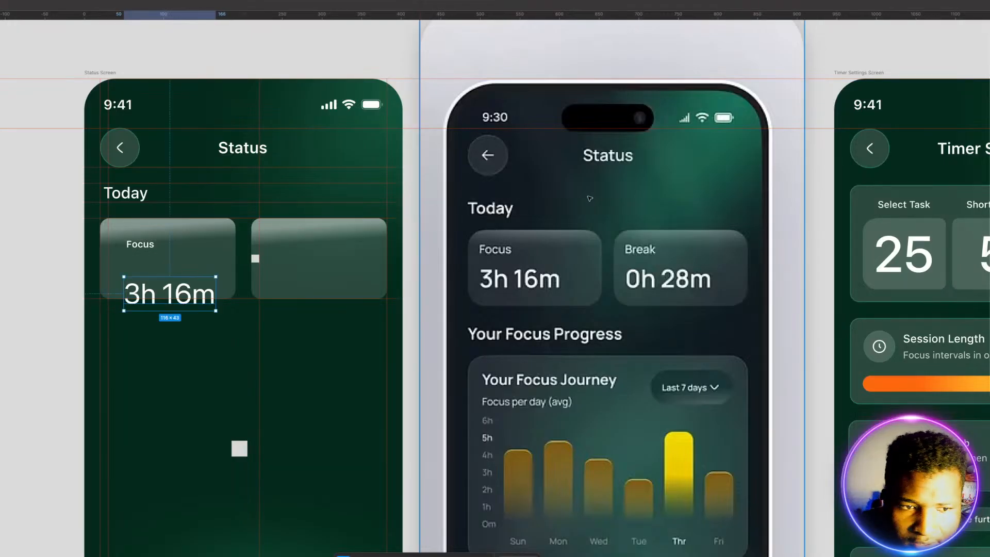
left_click_drag(182, 295, 168, 277)
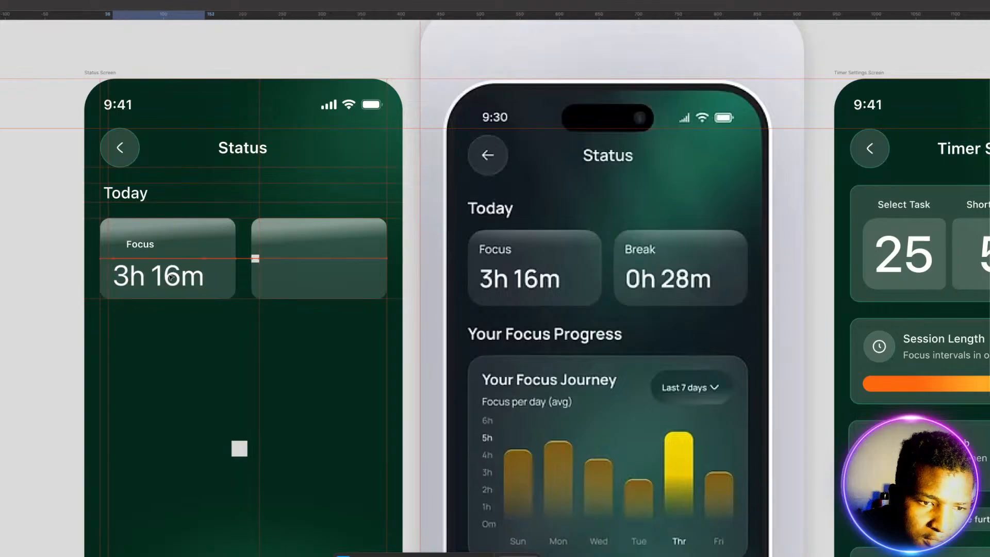
Step: Left-align the Focus label with the 3h 16m text and duplicate both texts into the right card
left_click(142, 246)
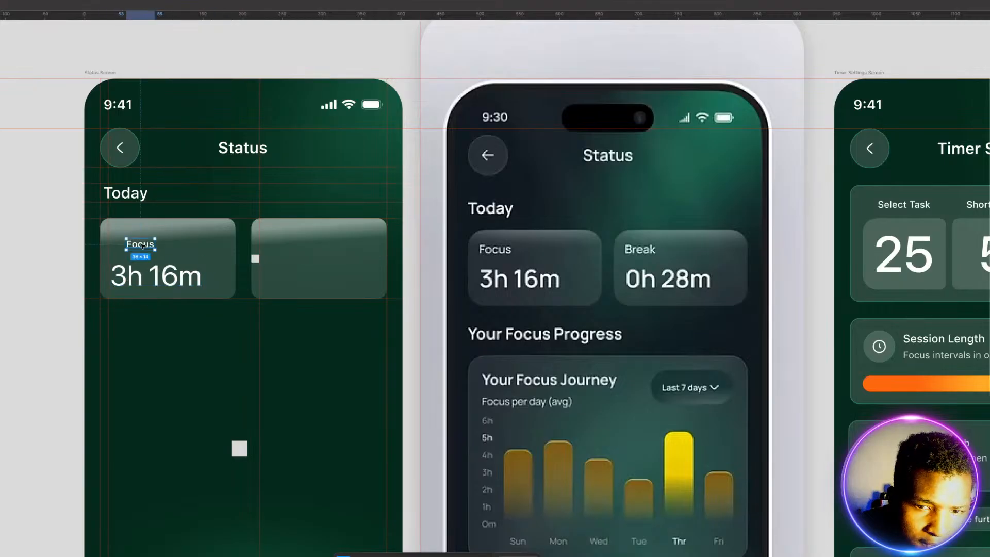
left_click(149, 276, "shift")
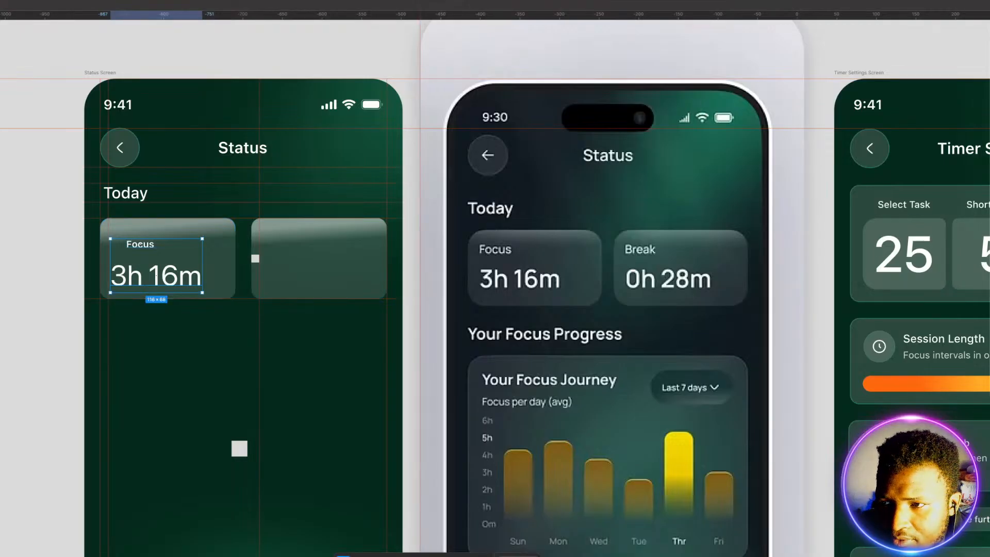
key("alt+a")
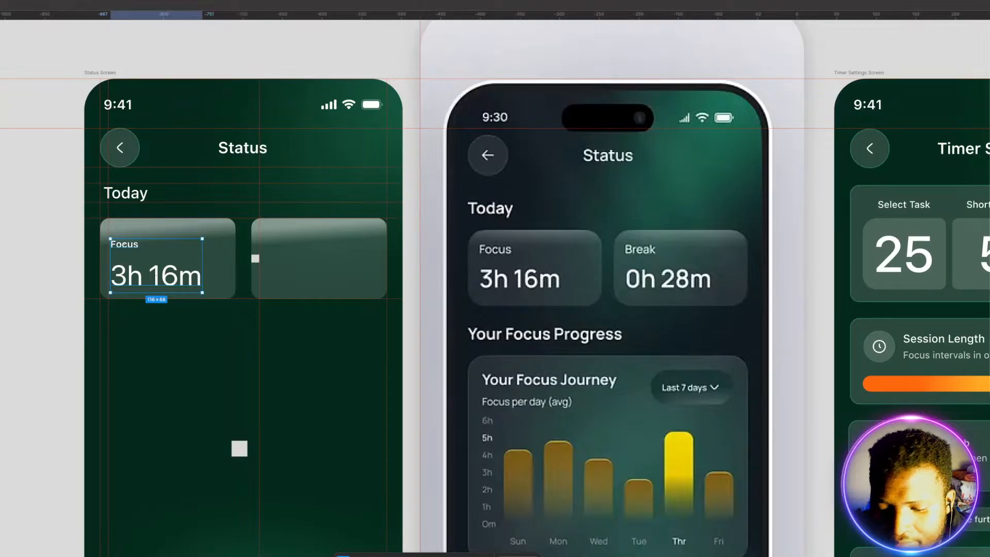
key("Up")
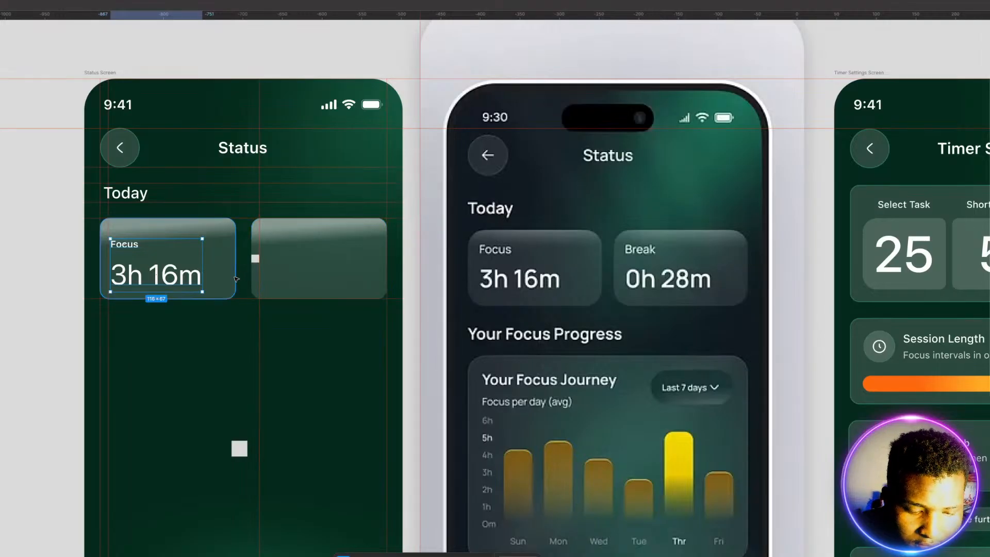
left_click_drag(180, 282, 328, 273)
Step: Combine the left card's Focus label and 3h 16m text into one block and centre it vertically in the card
left_click(155, 276)
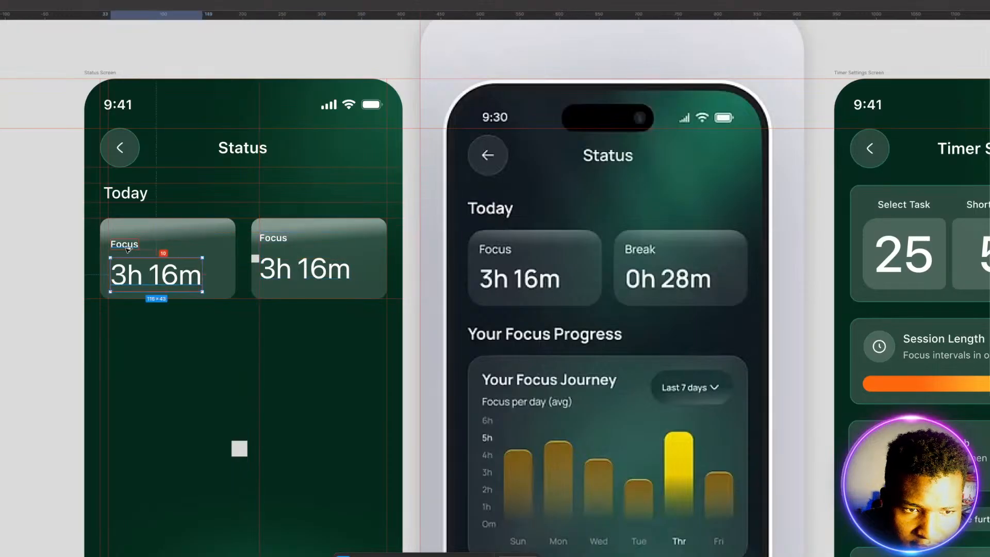
left_click(128, 249)
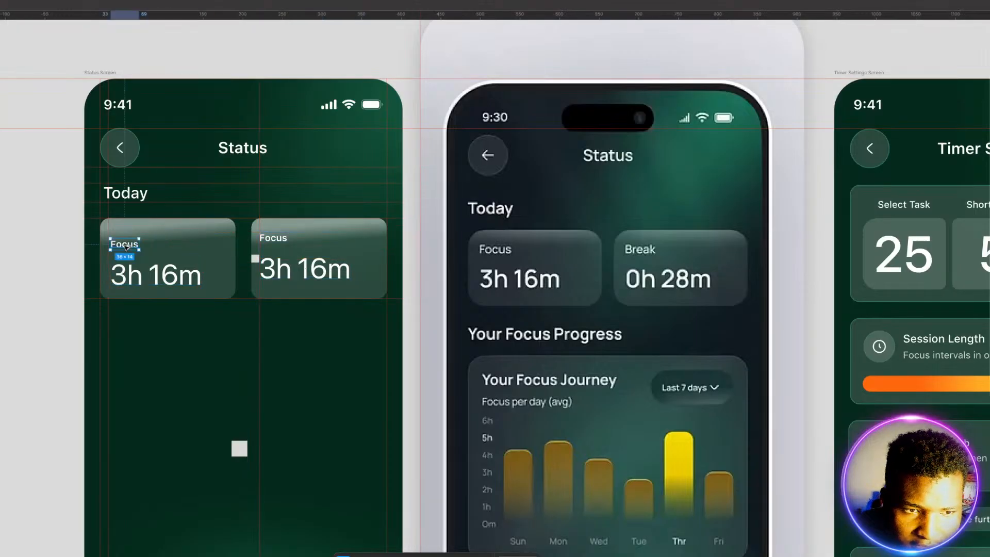
left_click(138, 276, "shift")
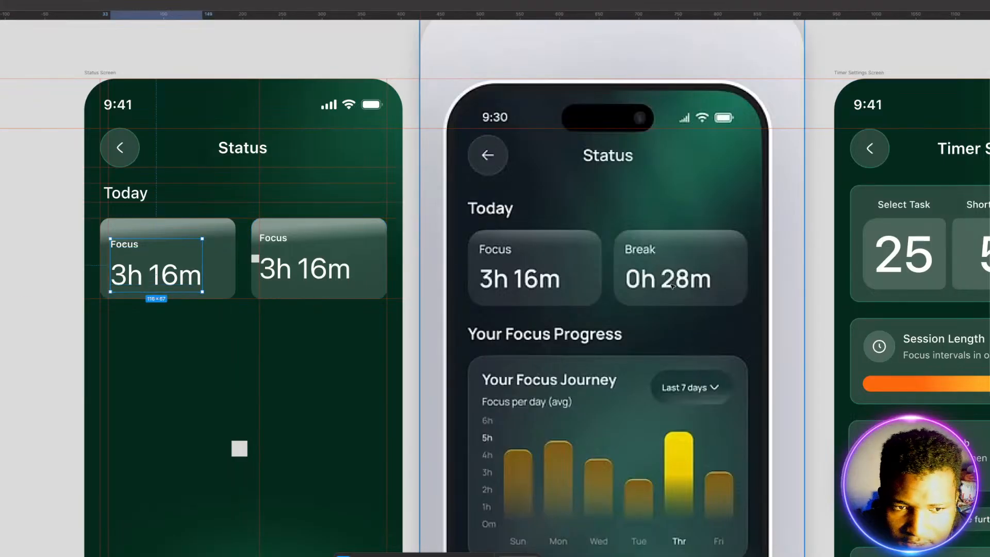
left_click(227, 247)
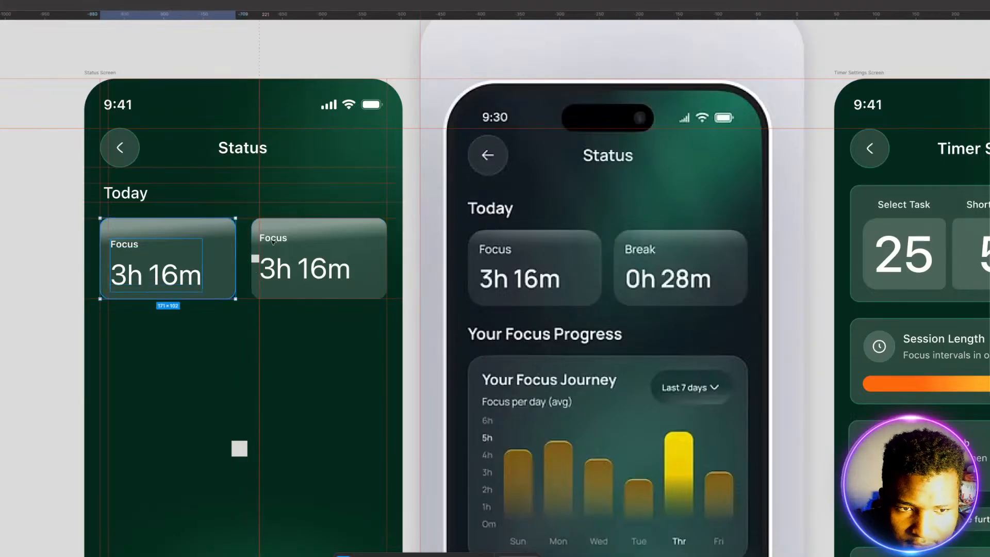
key("alt+v")
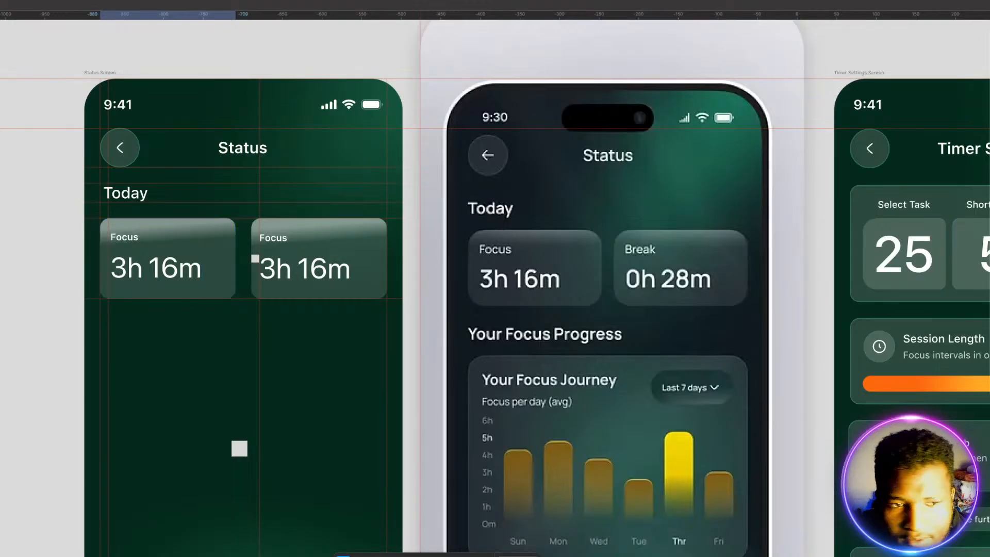
left_click(276, 343)
Step: Nudge the left card's text block four pixels left to the card's inner padding guide
left_click(156, 268)
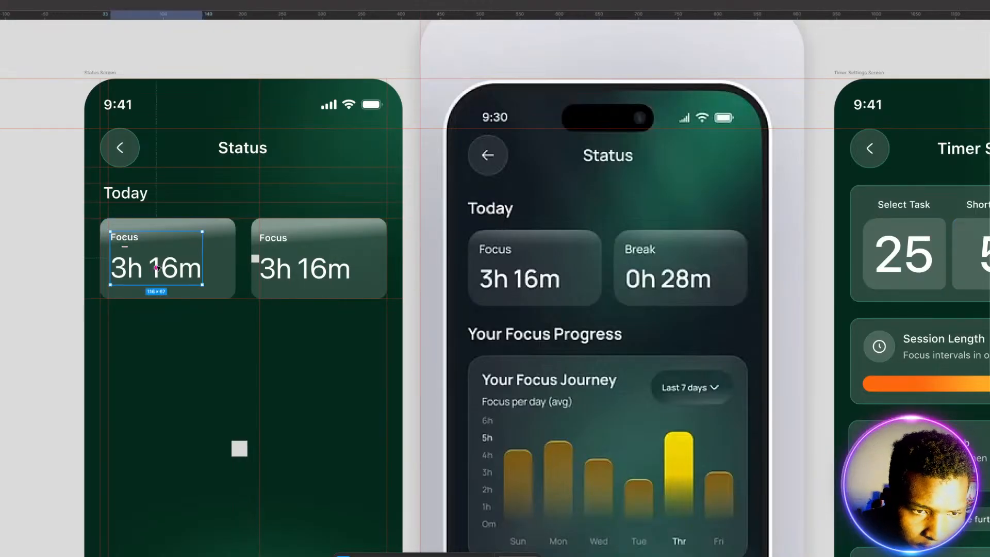
key("Left")
key("Left")
key("Left")
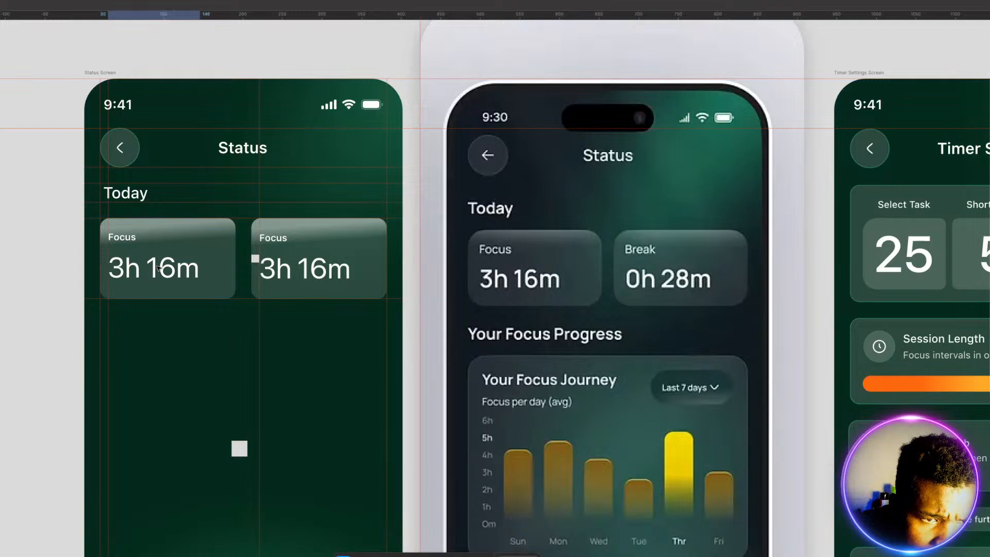
key("Left")
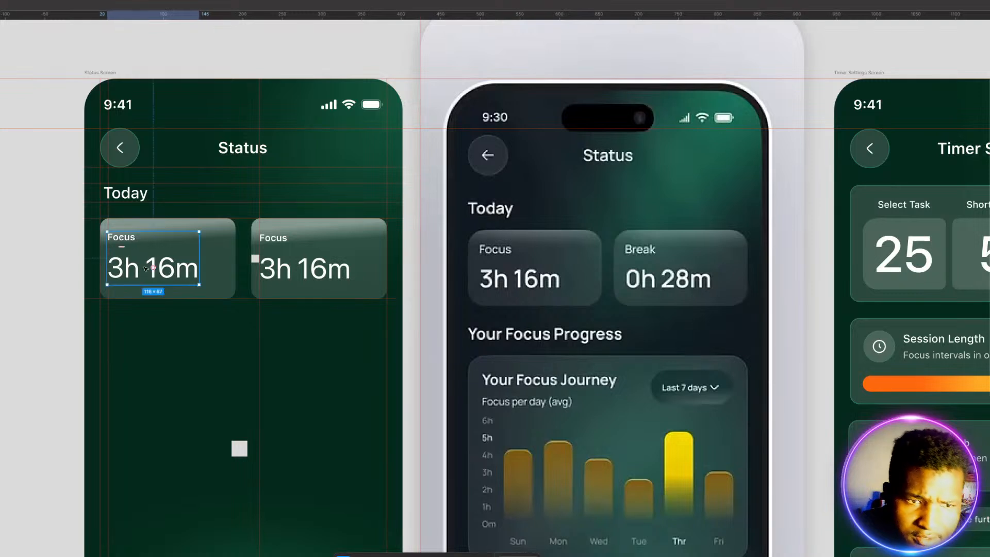
left_click(162, 340)
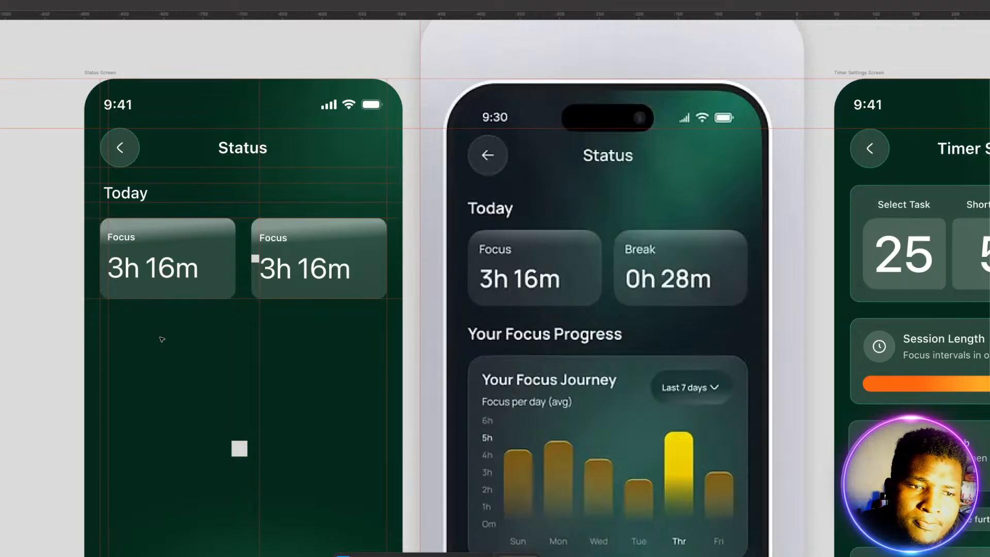
left_click(125, 194)
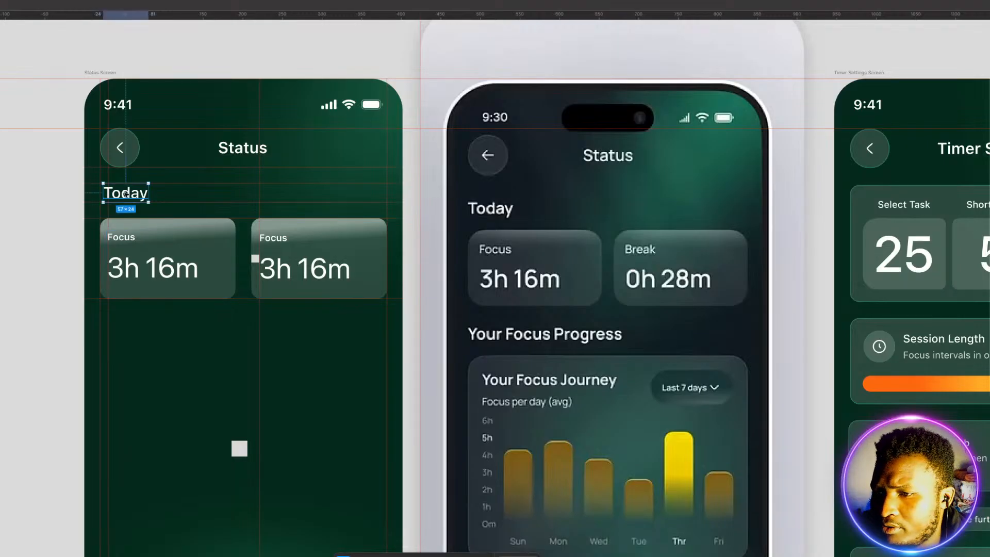
left_click(156, 359)
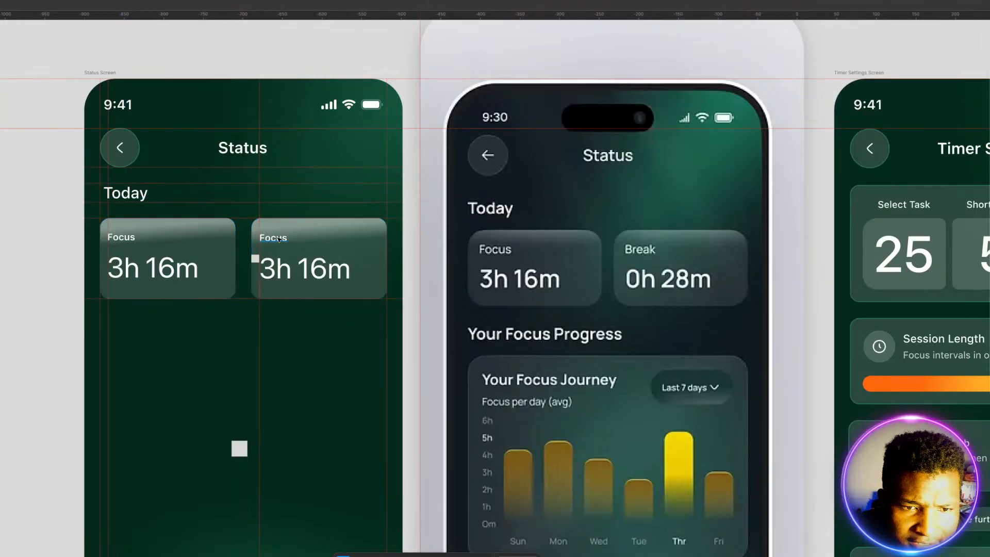
Step: Combine the right card's label and time into one block, and tighten both cards' text spacing so each block measures 116 × 62
left_click(282, 267)
left_click_drag(278, 246, 276, 240)
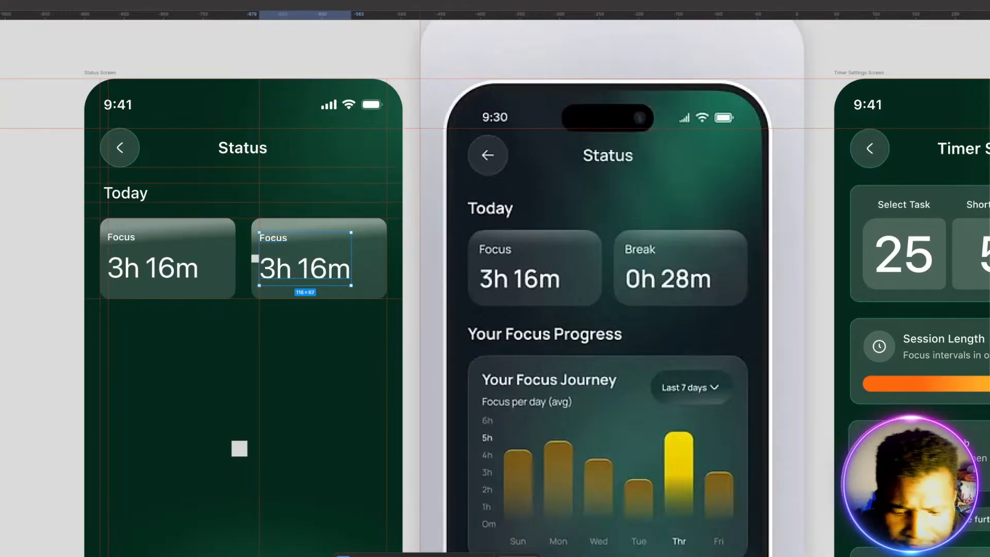
key("Return")
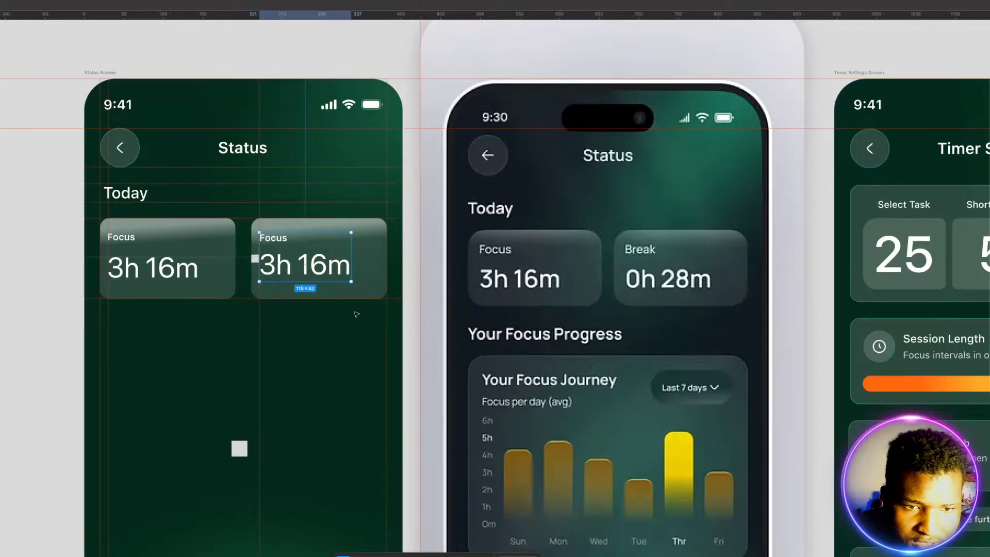
left_click(148, 291)
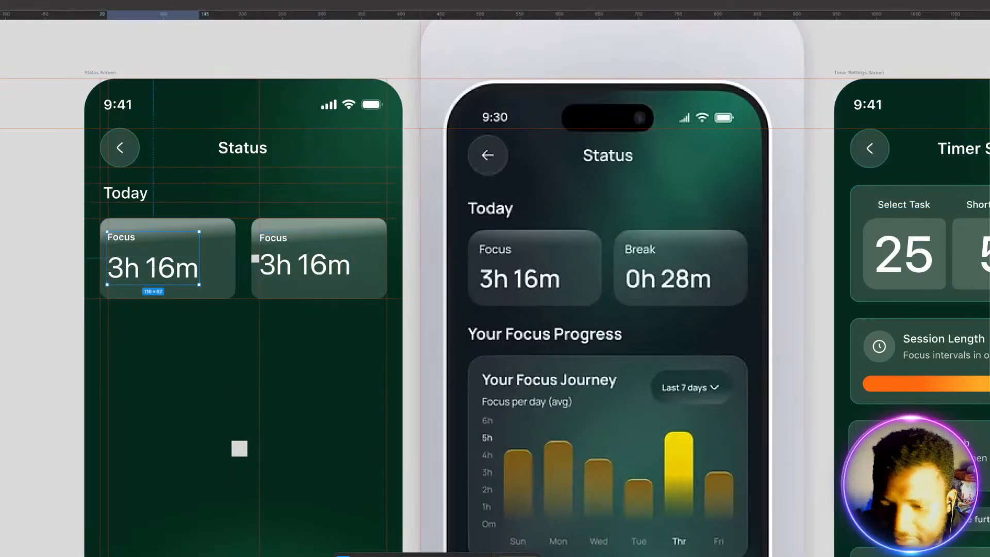
key("Return")
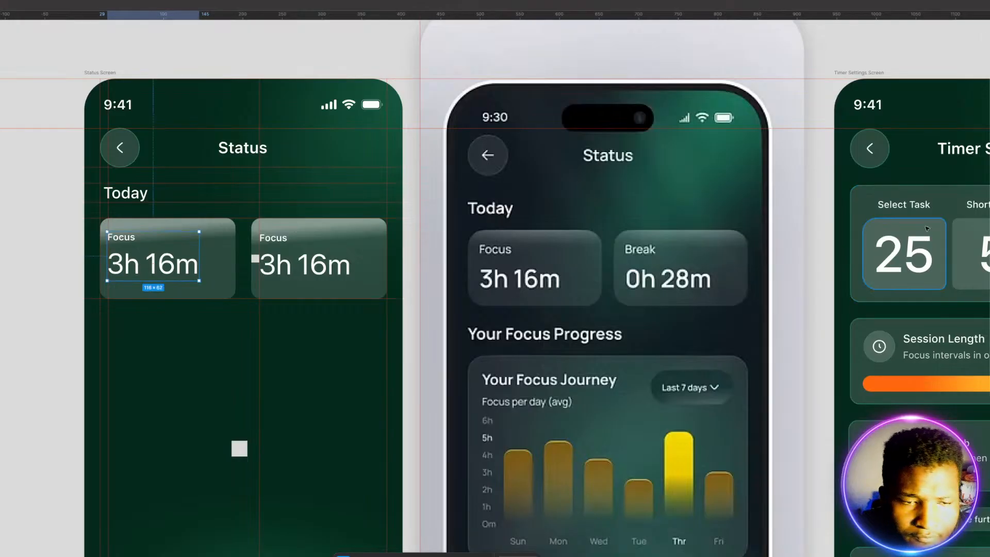
left_click(223, 336)
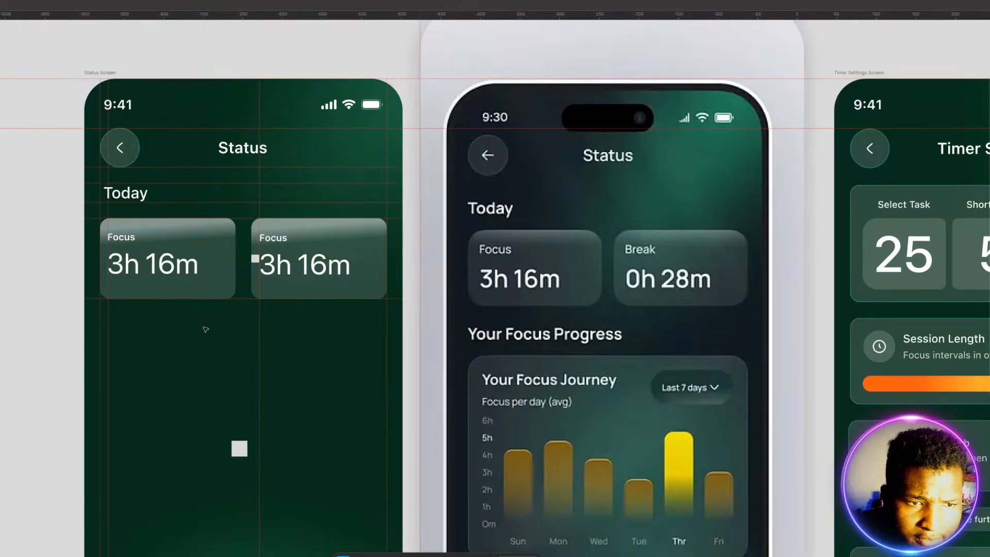
Step: Shorten both Today cards from their lower edges so that each measures 171 × 90
left_click(206, 290)
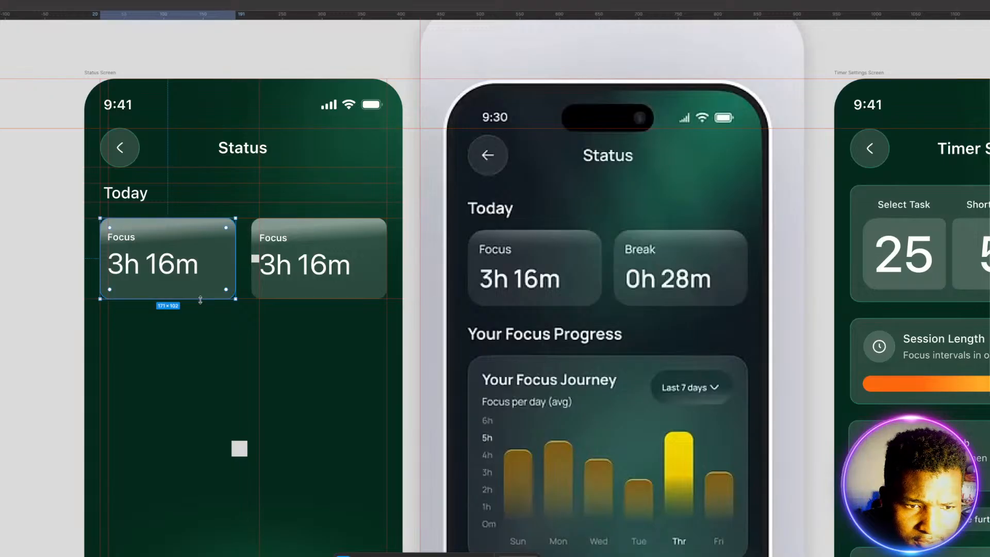
left_click_drag(198, 299, 196, 289)
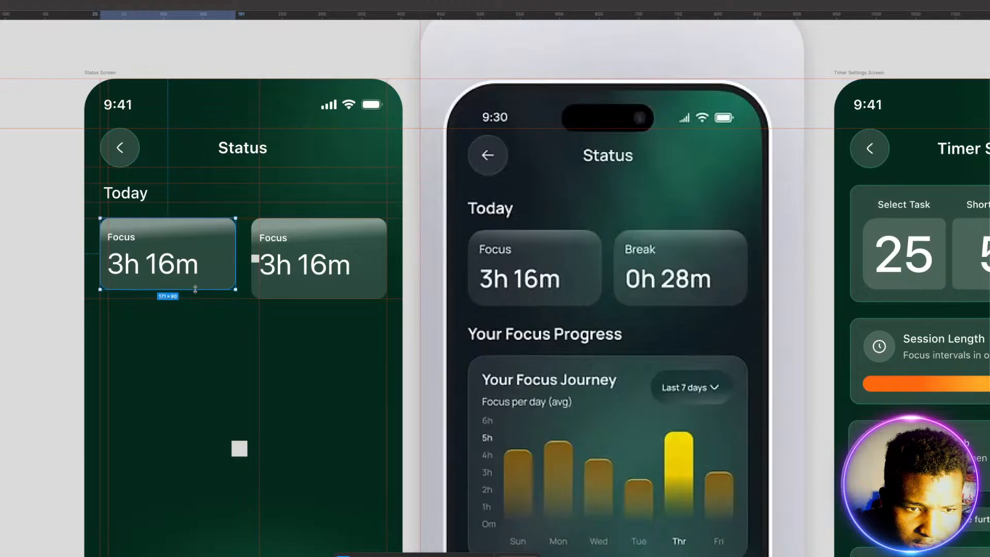
left_click(310, 290)
left_click_drag(309, 294, 309, 289)
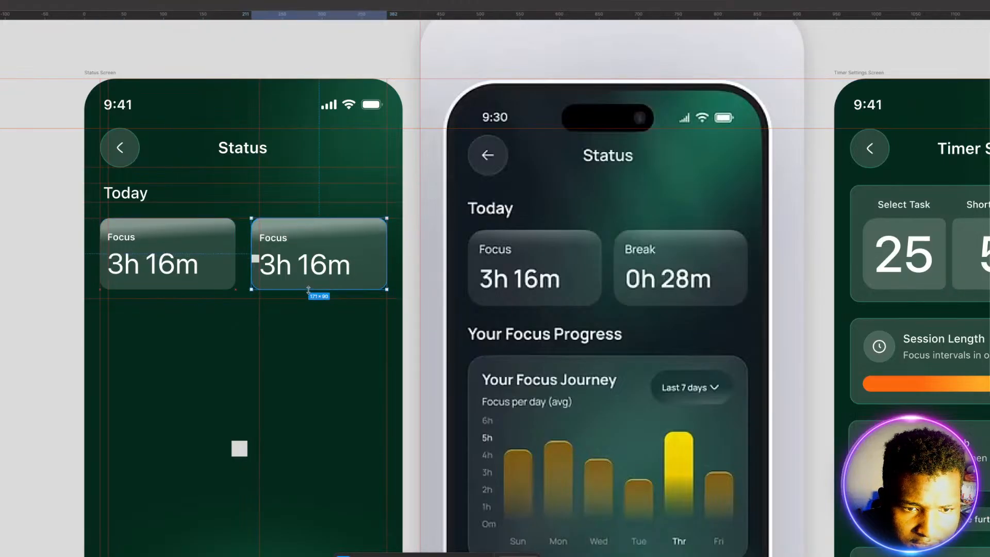
left_click(304, 324)
Step: Centre the label and time text blocks vertically within both shortened cards
left_click(276, 265)
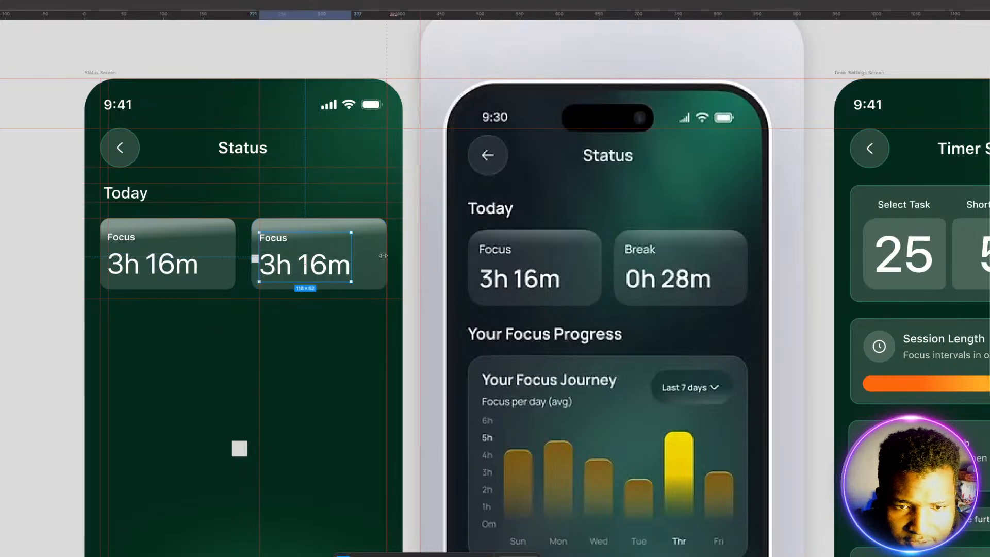
key("Escape")
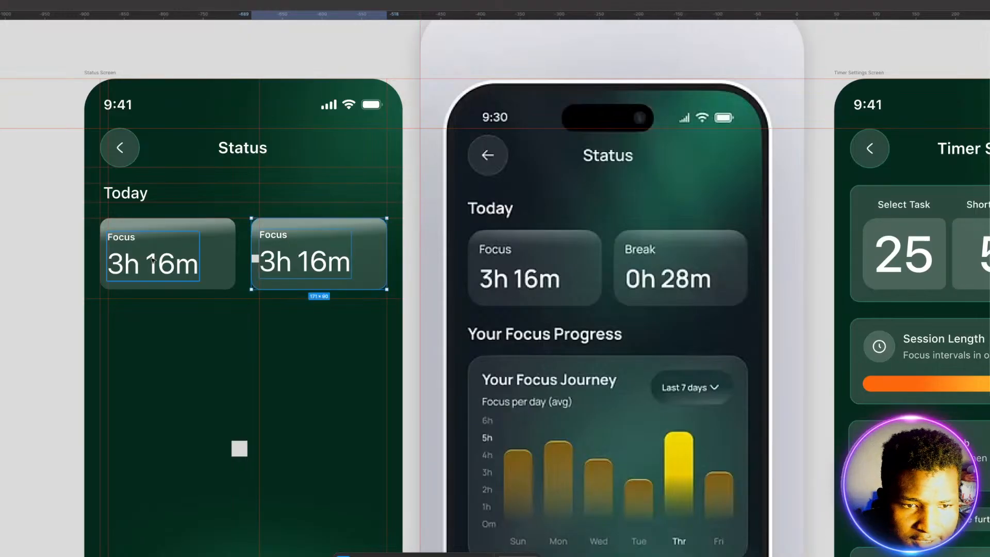
left_click(173, 260)
key("Escape")
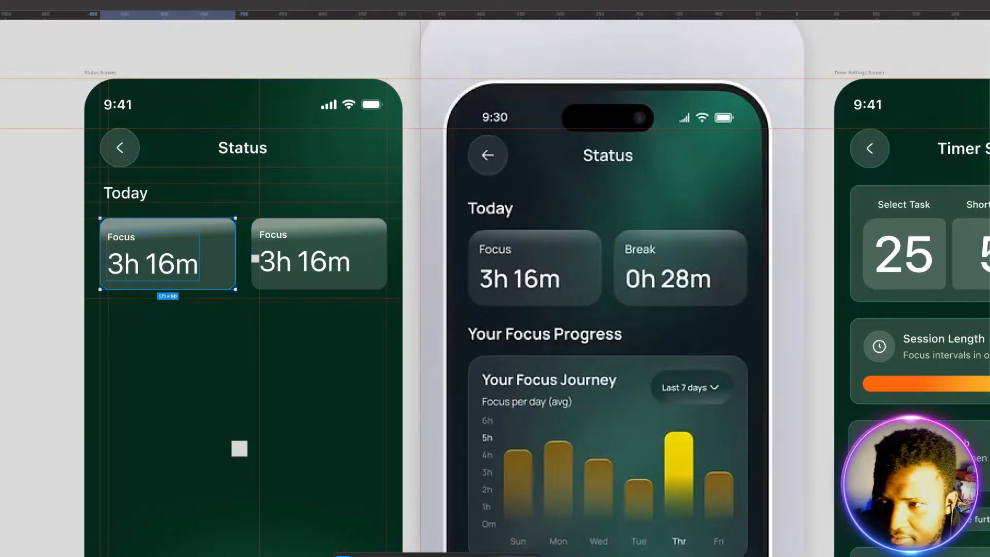
key("shift+a")
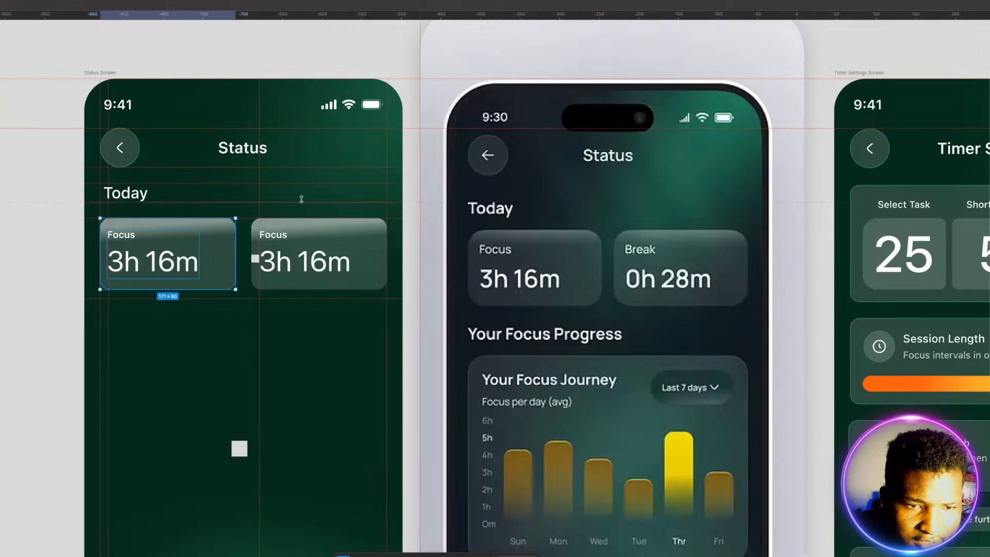
left_click(200, 335)
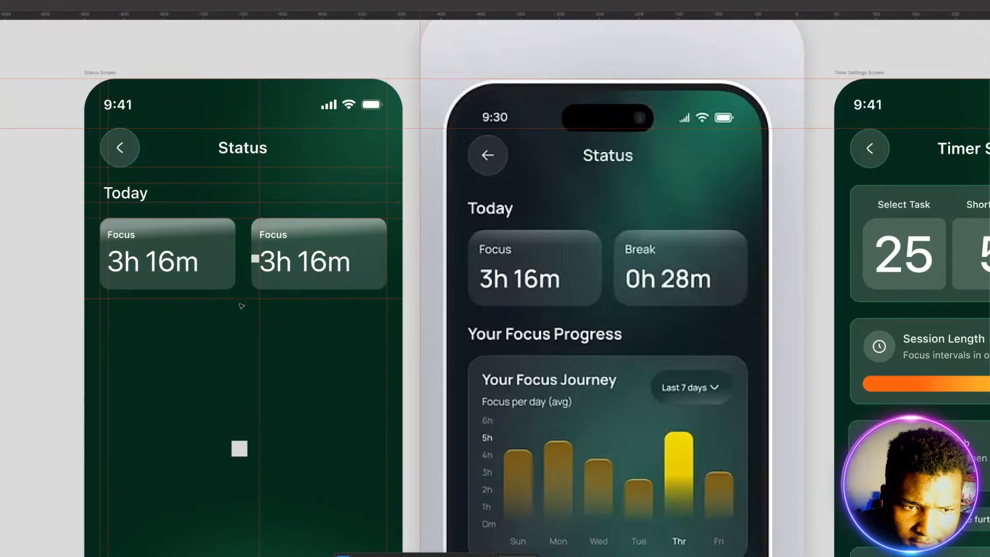
Step: Move the lower horizontal guide up to the cards' bottom edge and add another guide below it, spaced with the 20 × 20 square
left_click_drag(239, 299, 237, 290)
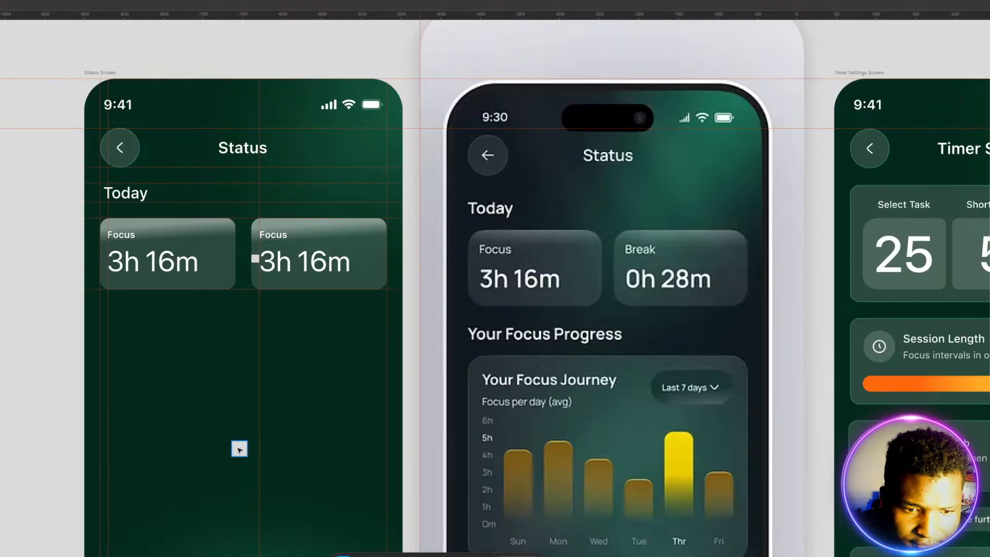
left_click(239, 449)
left_click_drag(239, 450, 170, 300)
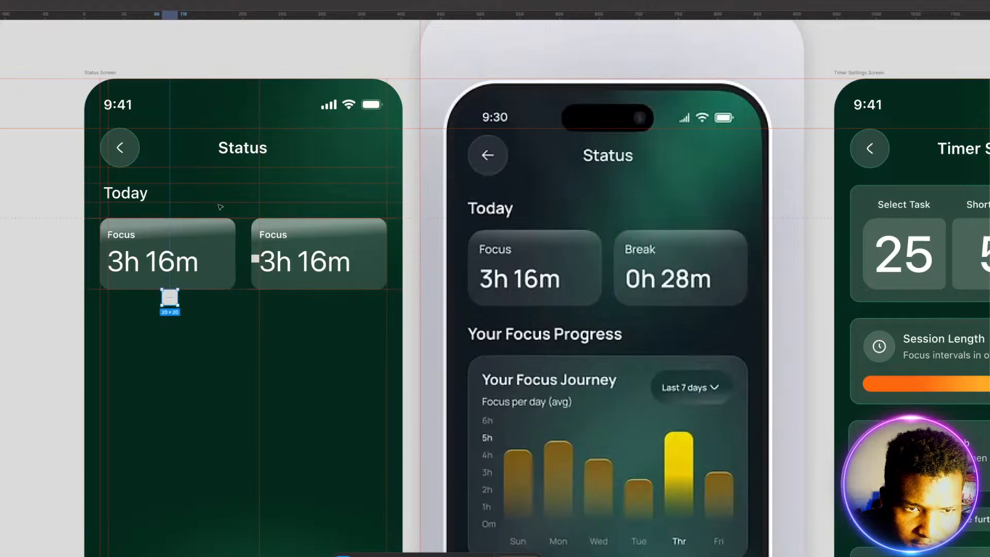
left_click_drag(344, 15, 336, 305)
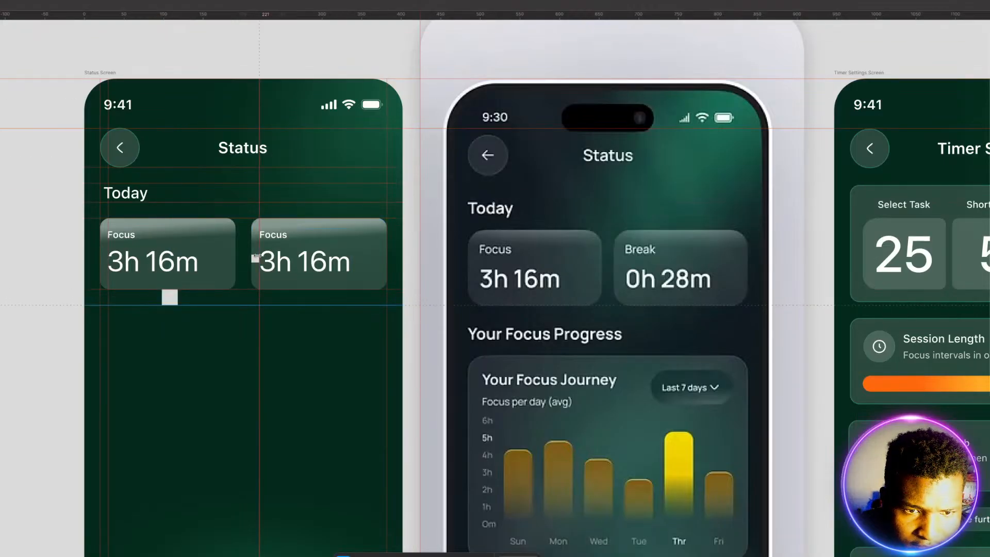
Step: Move the small square below the Today cards and shift the lowest horizontal guide down to the square's bottom edge
left_click_drag(256, 260, 229, 311)
left_click_drag(289, 307, 288, 313)
left_click(219, 357)
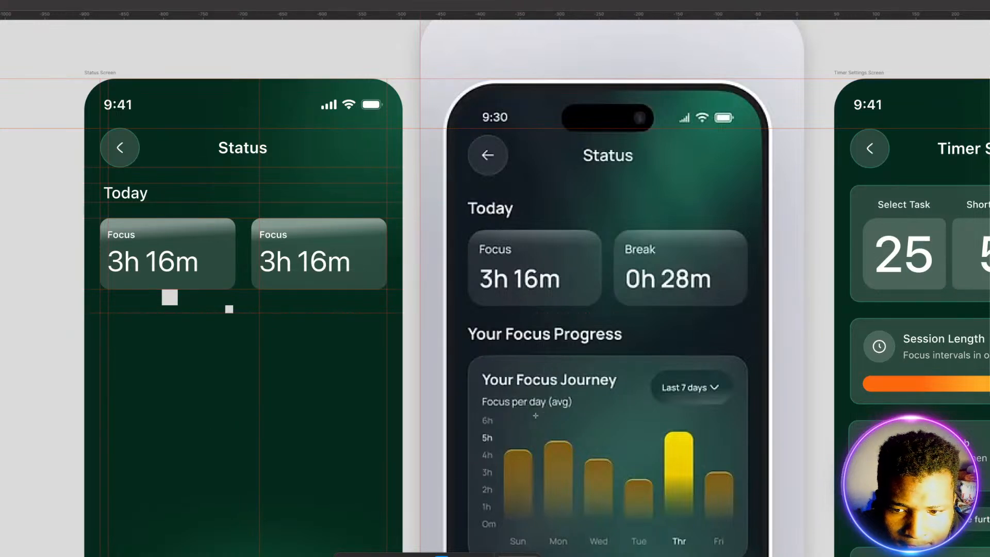
Step: Add the heading text "Your Focus Progress" under the lowest guide, starting near the screen's left margin
scroll(593, 382, "down", 3)
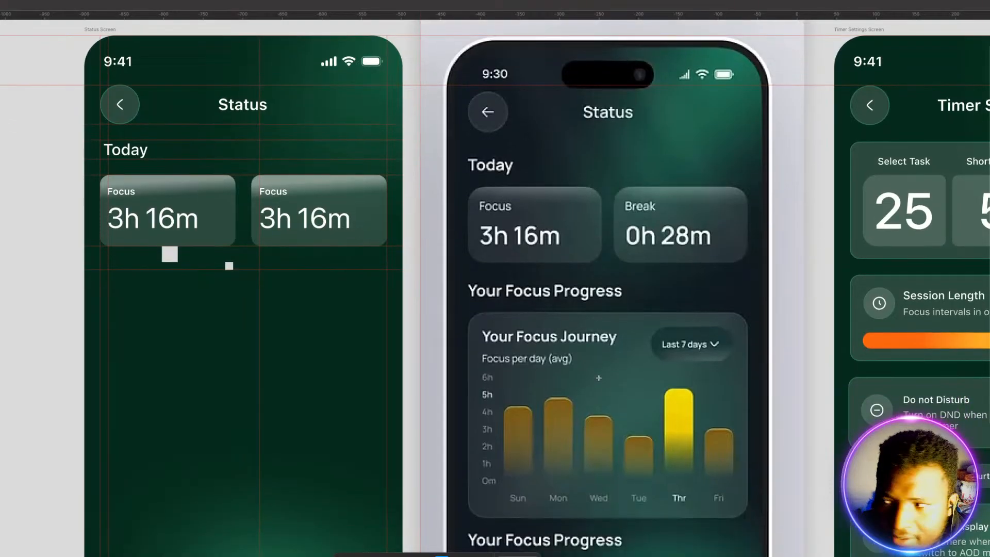
scroll(598, 378, "down", 4)
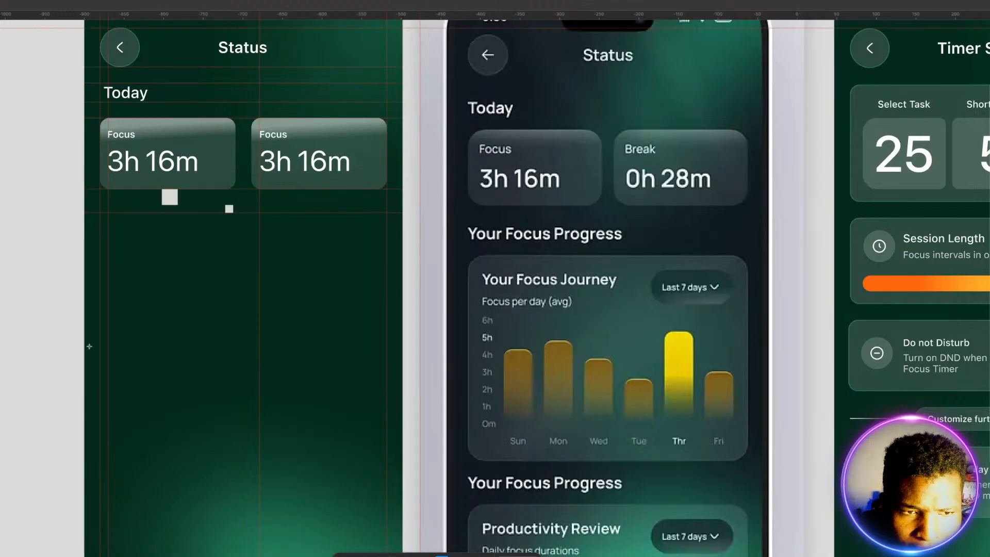
left_click(102, 214)
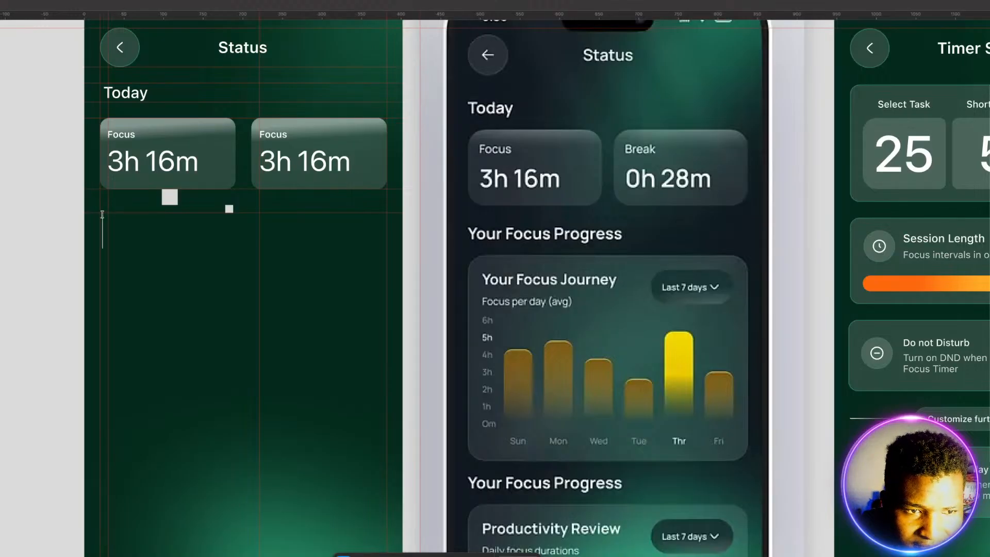
type("Your")
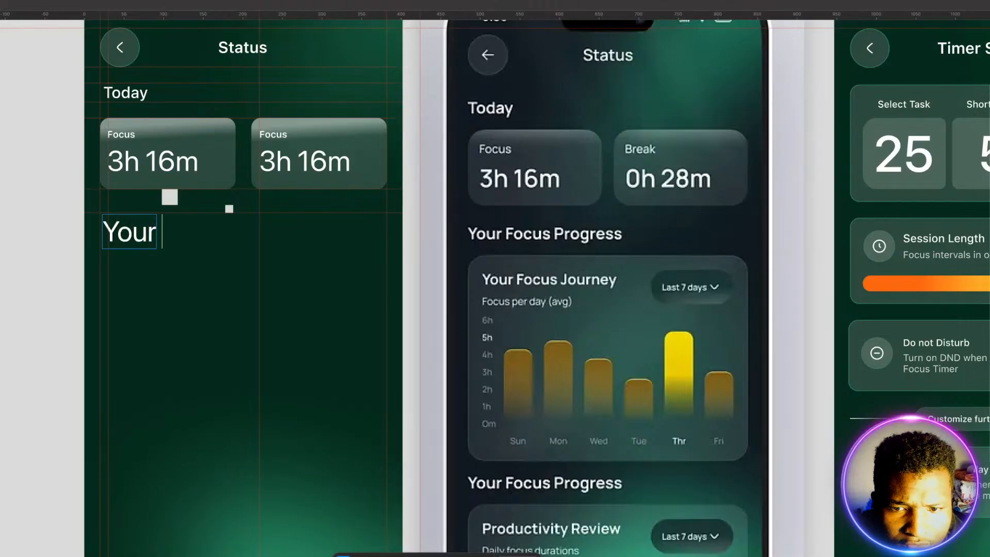
type(" Focus Pr")
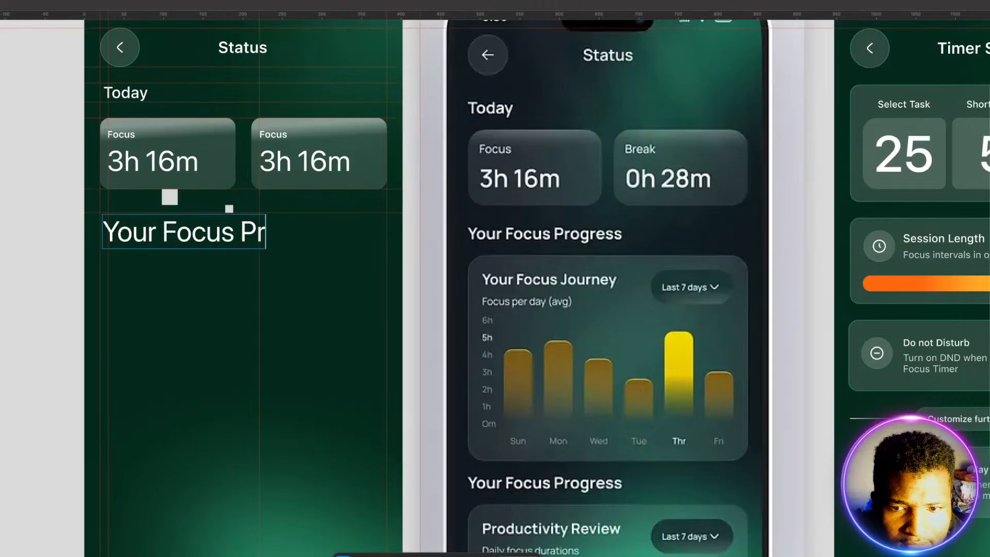
type("ogress")
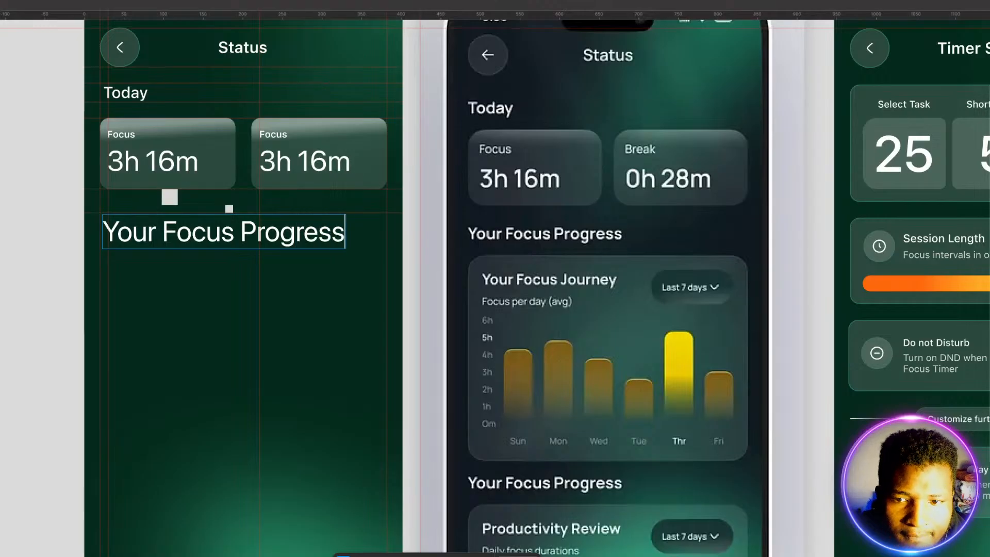
key("Escape")
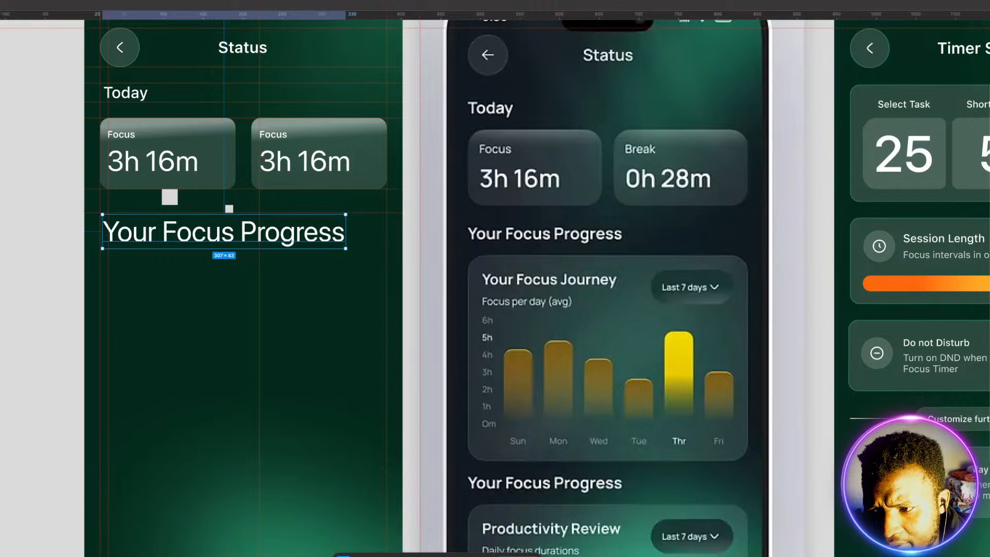
Step: Restyle the "Your Focus Progress" heading as smaller, heavier text and snap it to the left margin and the horizontal guide above it
key("ctrl+b")
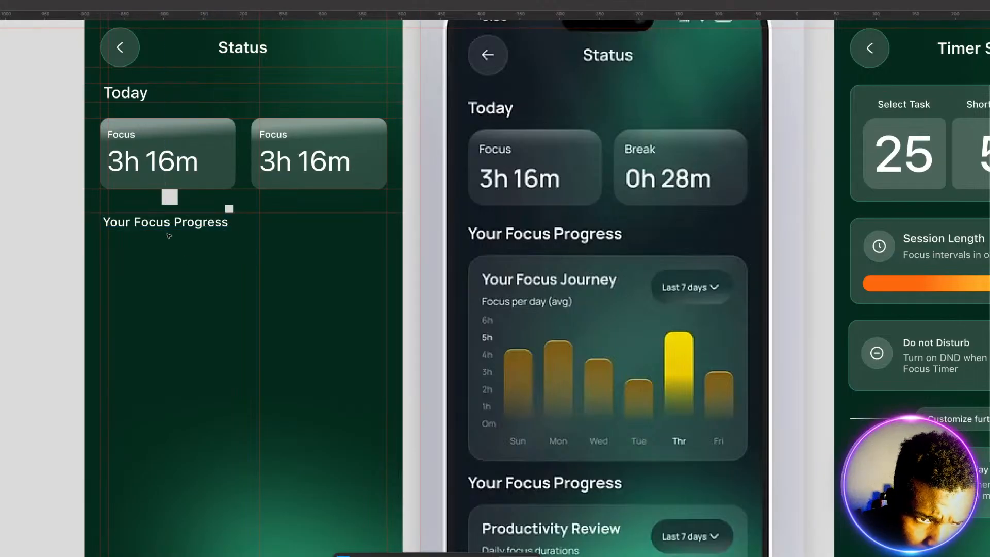
left_click_drag(165, 225, 163, 223)
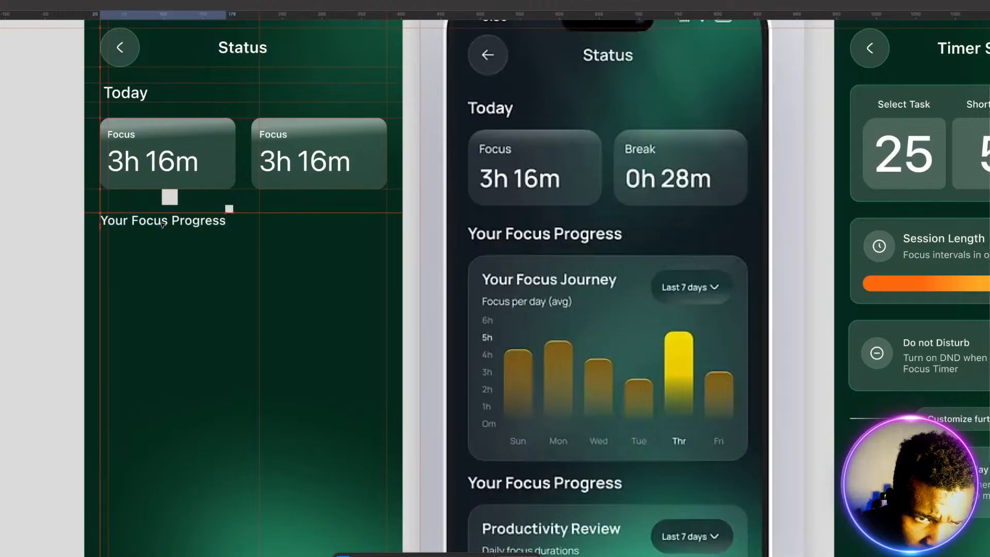
left_click(170, 265)
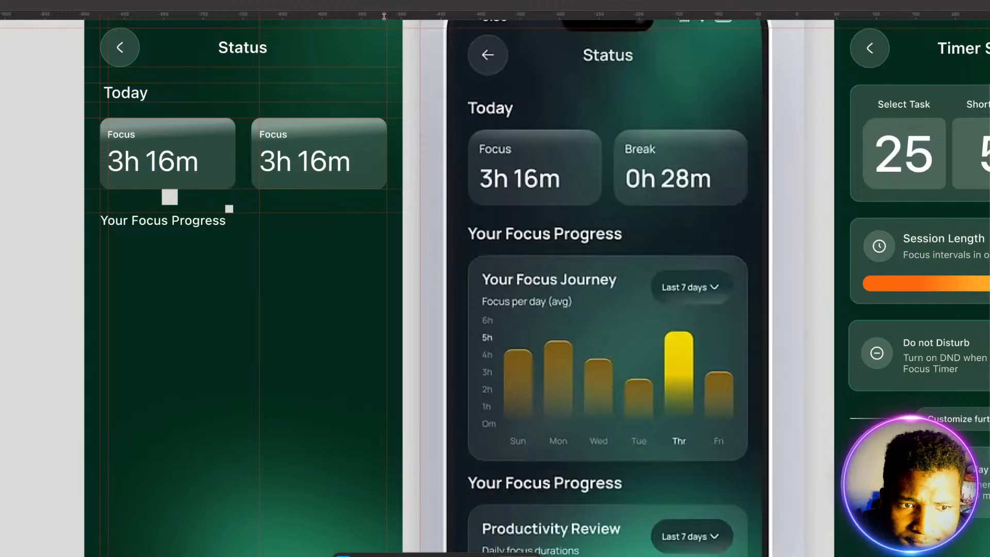
Step: Place a guide along the heading's bottom edge and another one 20 below it, spaced with the 20 × 20 square
left_click_drag(384, 17, 356, 225)
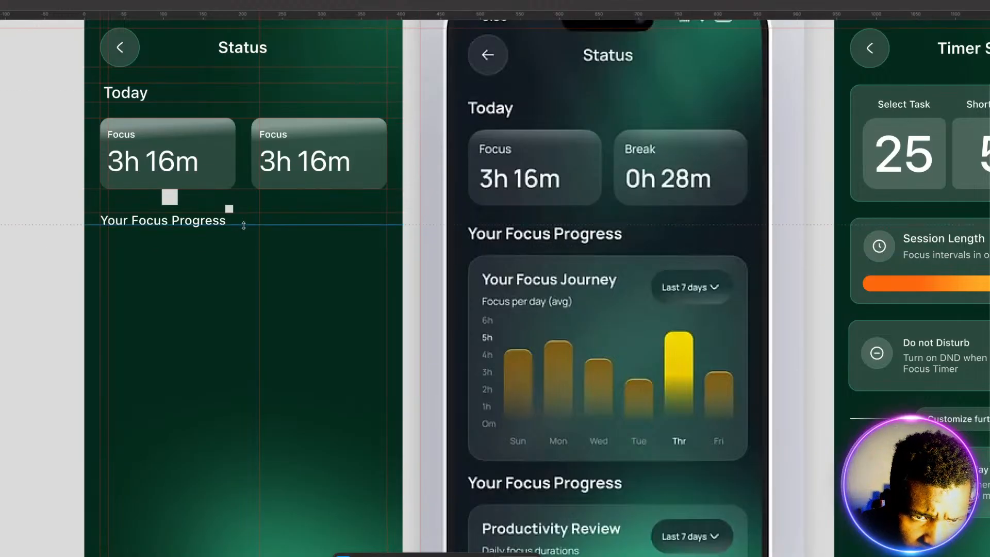
left_click_drag(243, 225, 243, 228)
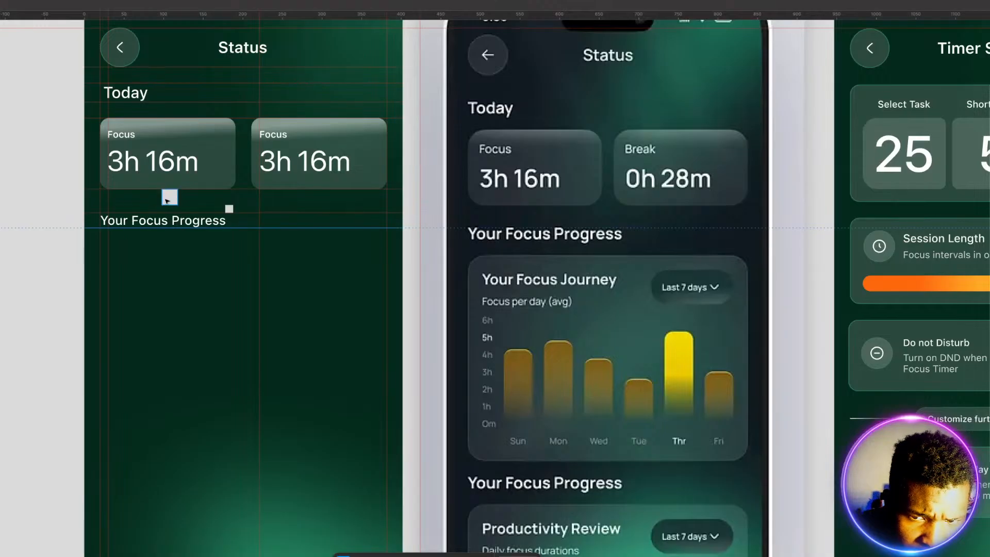
left_click_drag(168, 200, 246, 241)
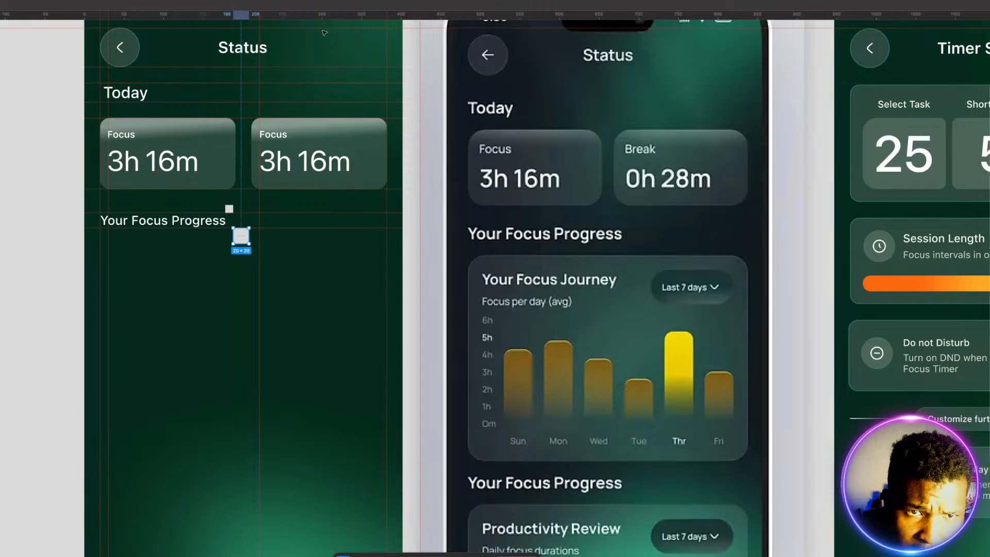
left_click_drag(324, 16, 301, 242)
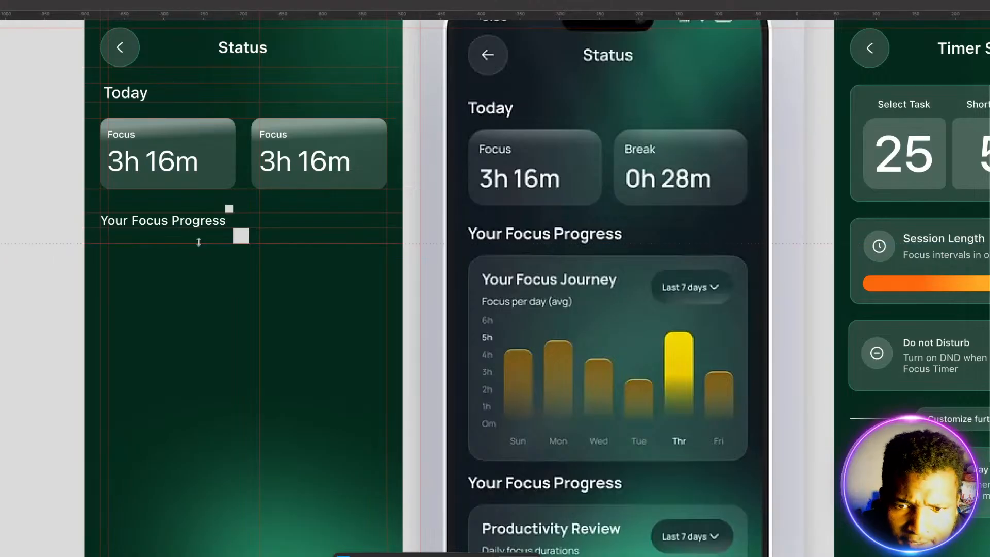
Step: Draw a 382 × 250 rectangle between the side margins, starting at the lowest guide below the heading, and round its corners
scroll(205, 245, "down", 3)
scroll(204, 245, "down", 2)
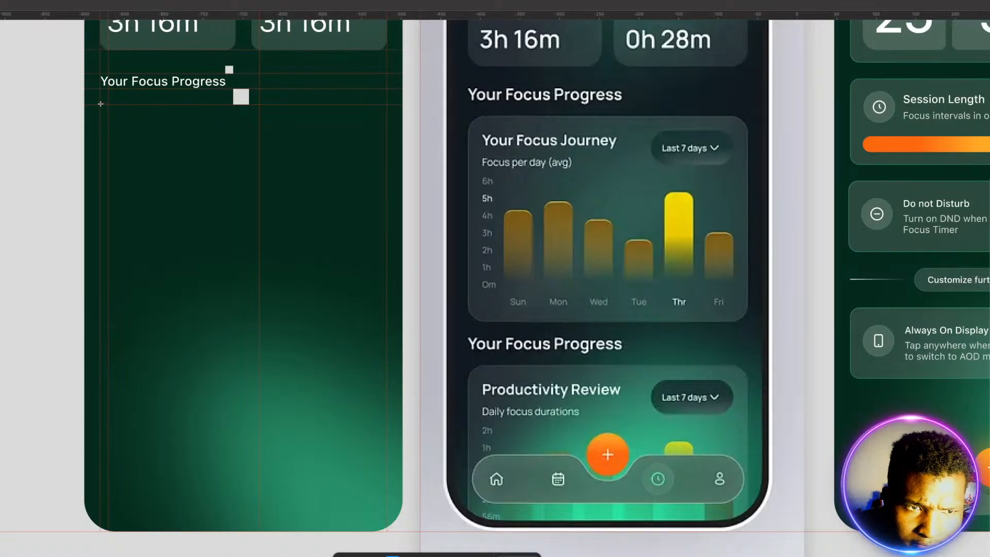
mouse_move(100, 104)
left_mouse_down()
mouse_move(168, 171)
mouse_move(387, 240)
mouse_move(387, 279)
left_mouse_up()
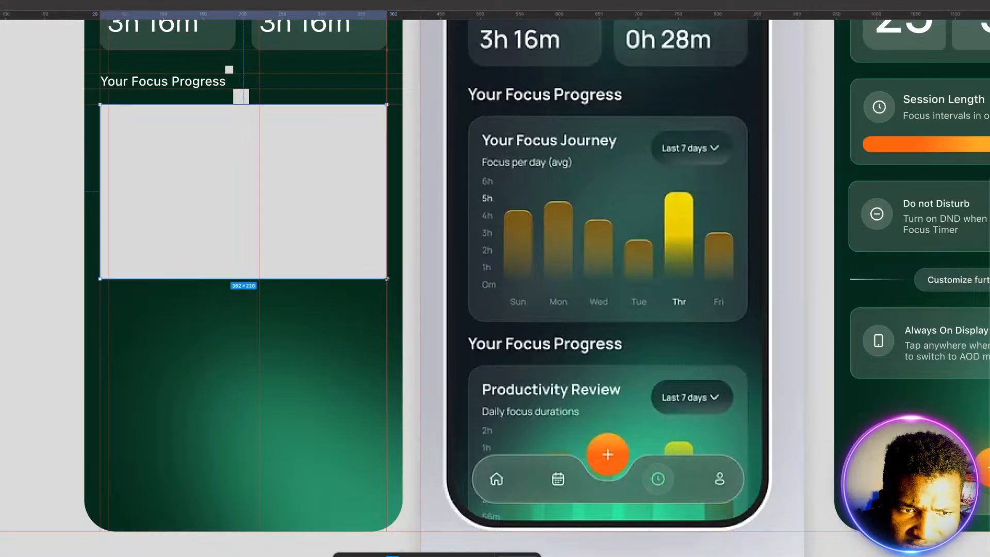
left_click_drag(386, 278, 387, 302)
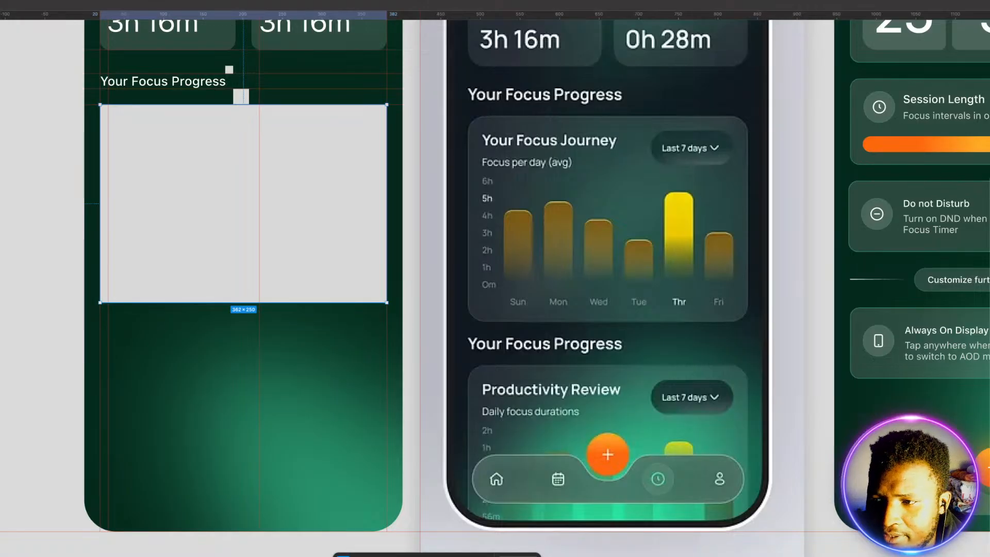
key("Return")
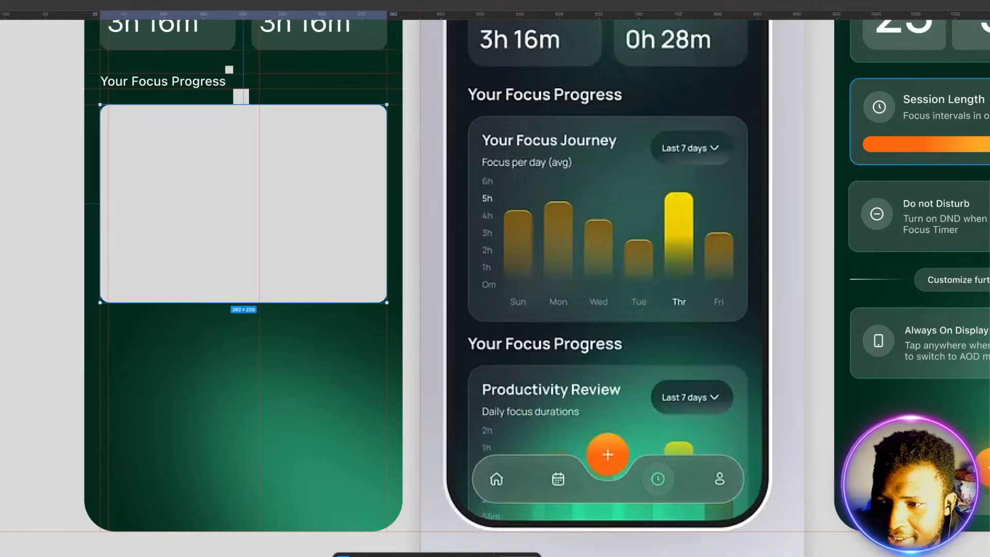
Step: Change the large rectangle's fill to white and lower the fill's opacity for a translucent glass look
left_click(989, 312)
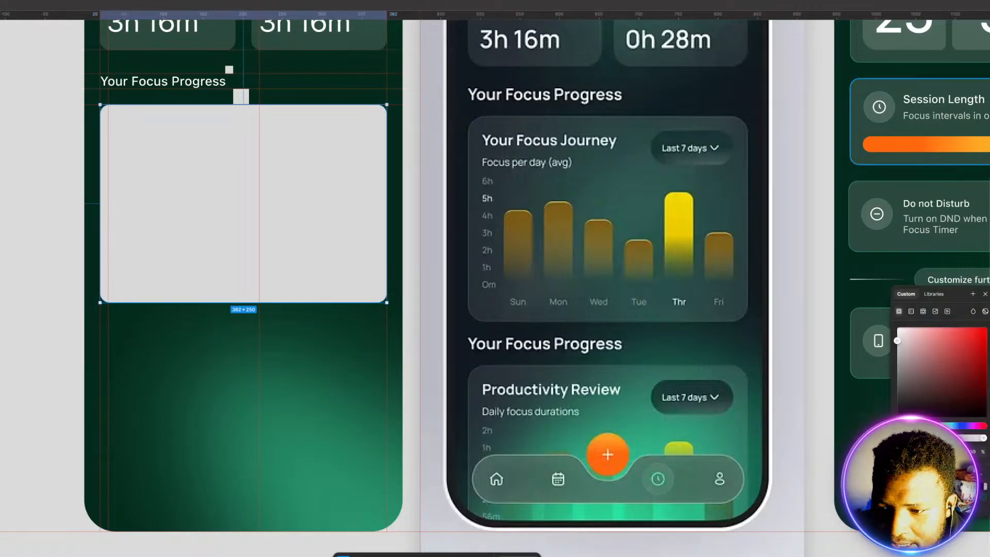
left_click(941, 486)
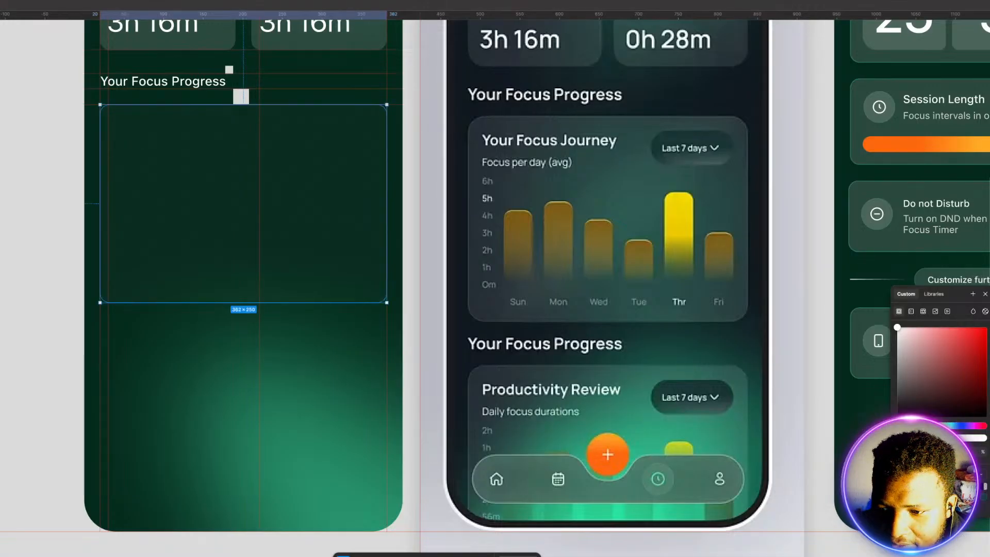
type("50")
key("Return")
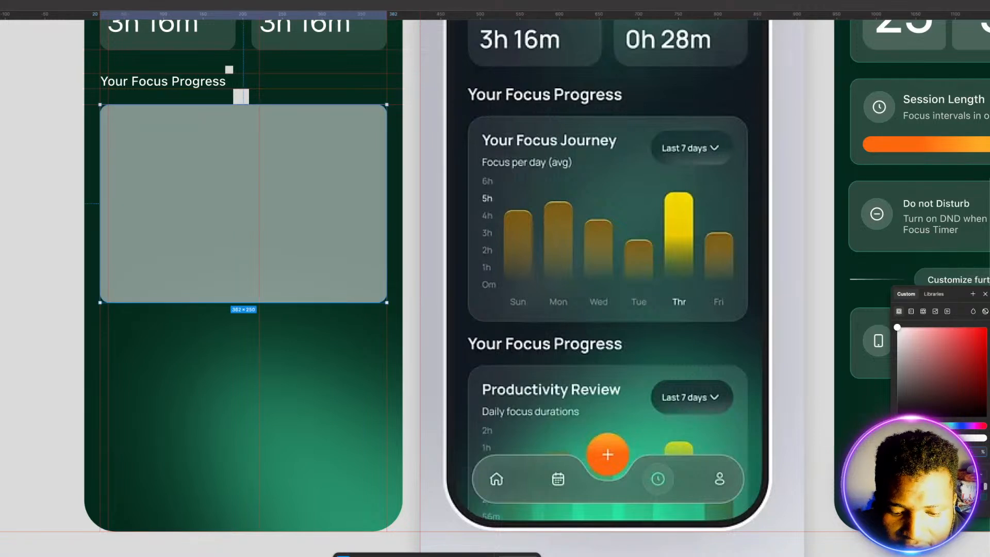
key("Return")
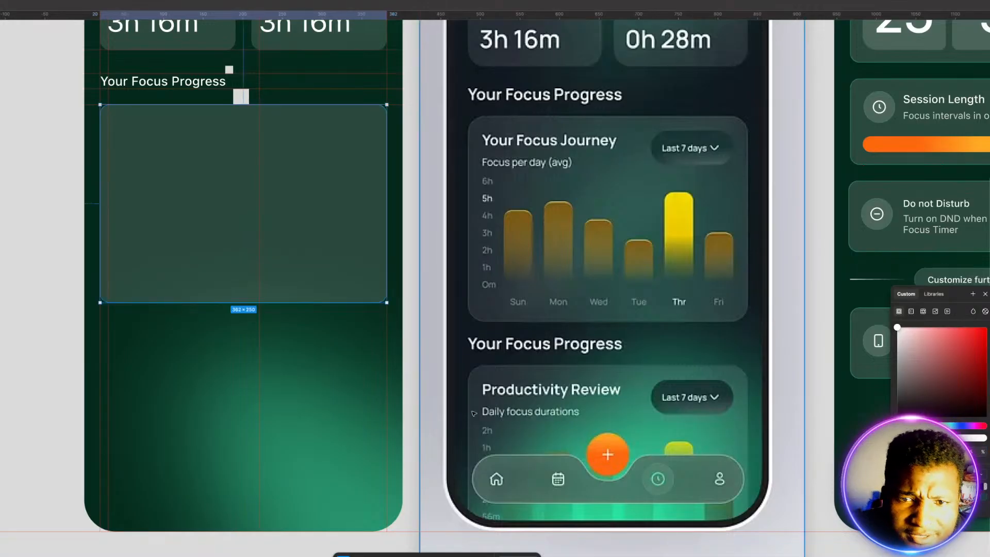
Step: Add a thin outline to the left Today card and colour it with the saved green swatch
scroll(410, 394, "up", 4)
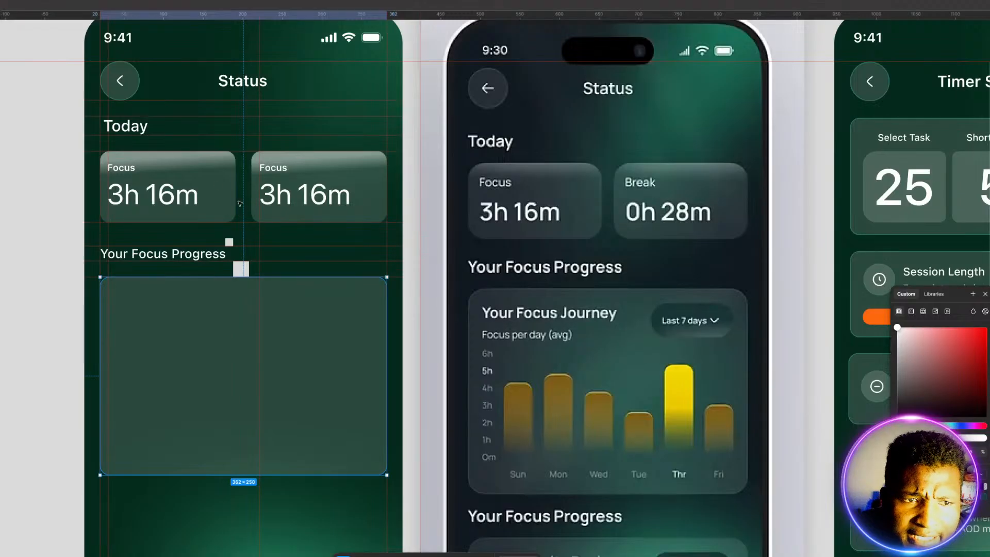
left_click(215, 182)
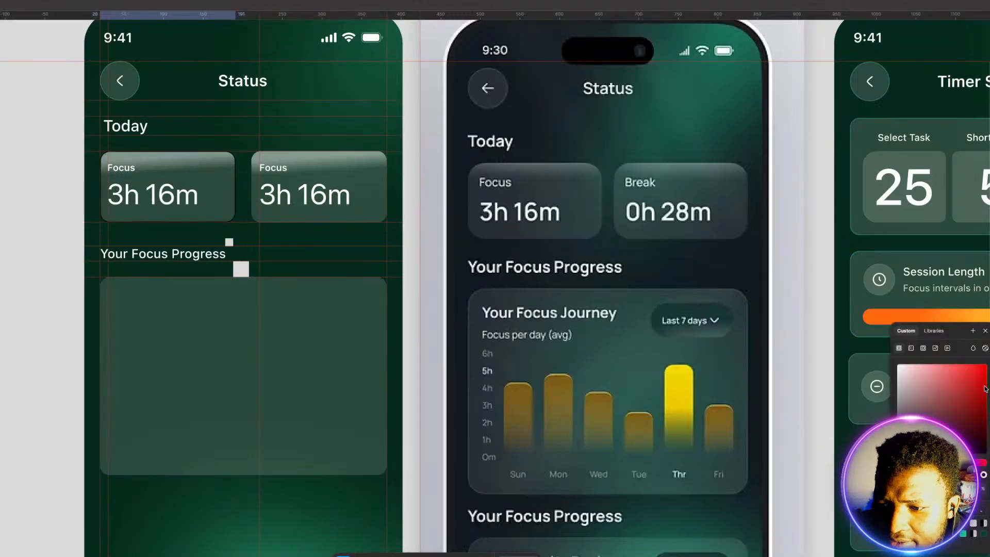
left_click(963, 533)
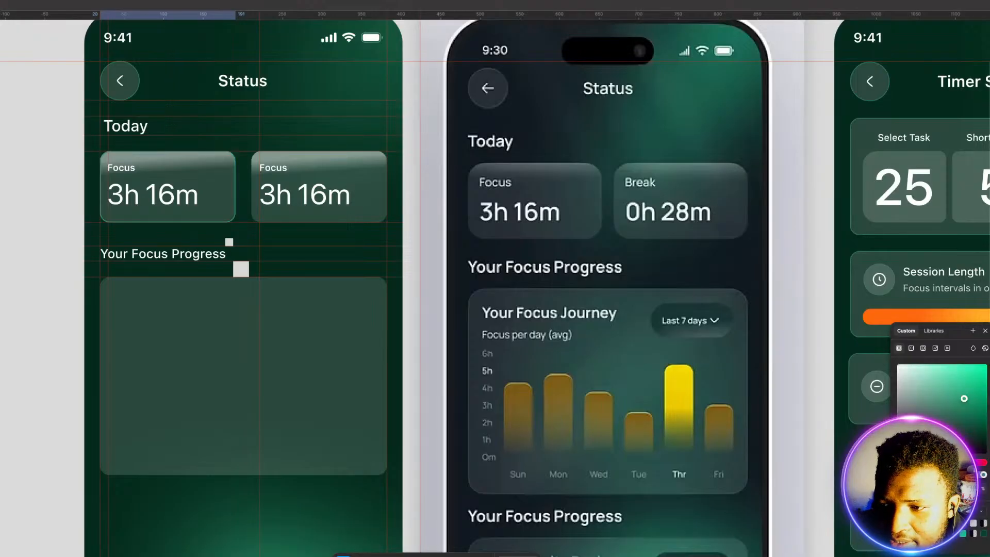
key("Escape")
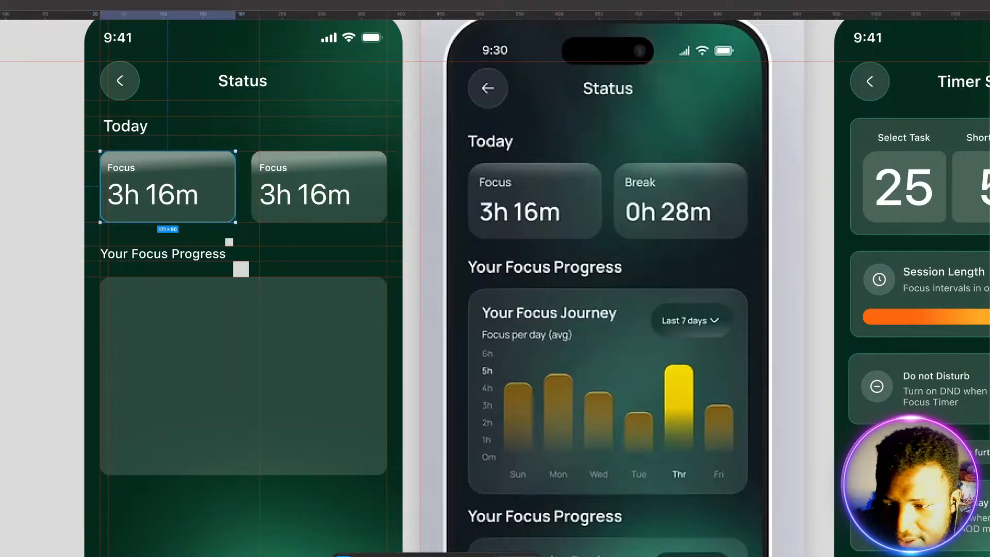
key("Return")
key("Escape")
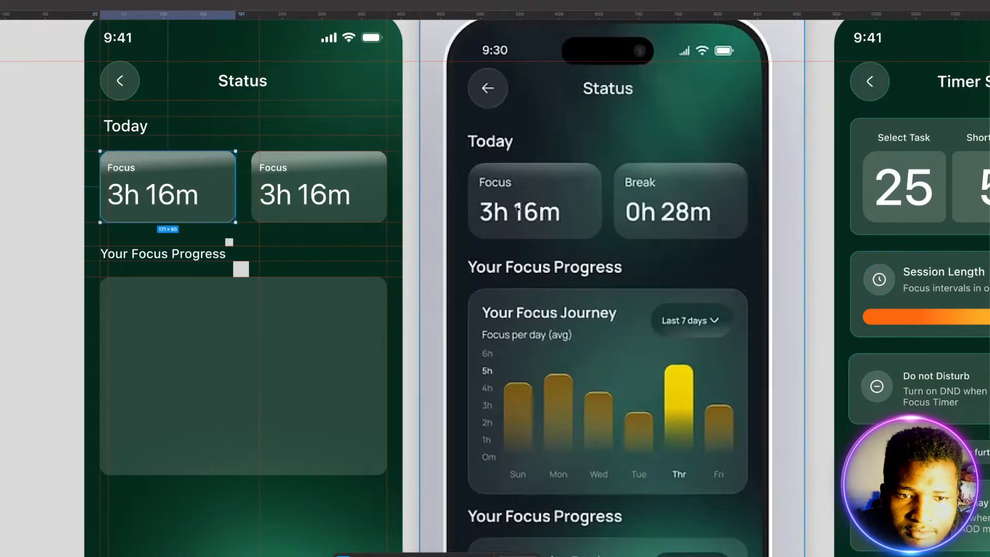
Step: Give the right Today card the same thin outline in the saved green
left_click(357, 163)
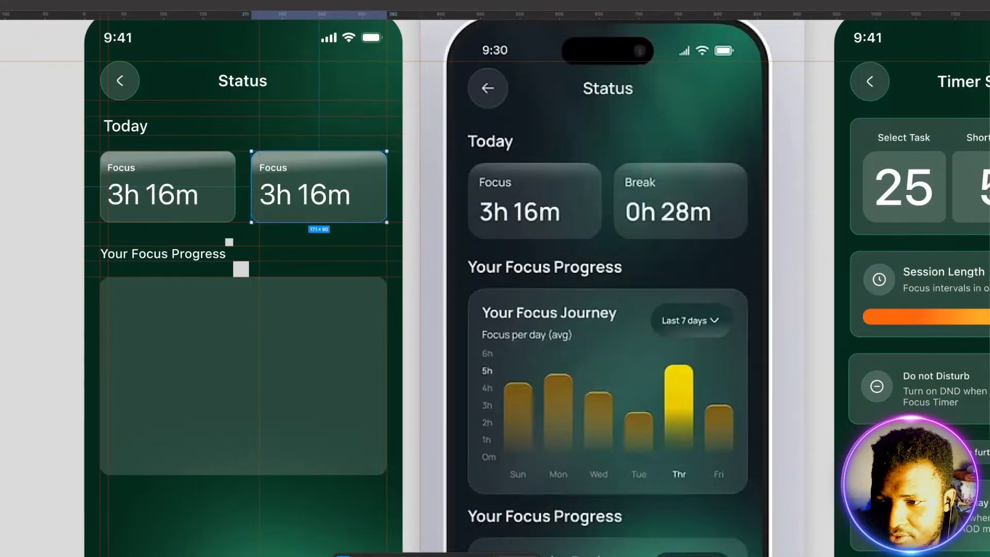
left_click(989, 340)
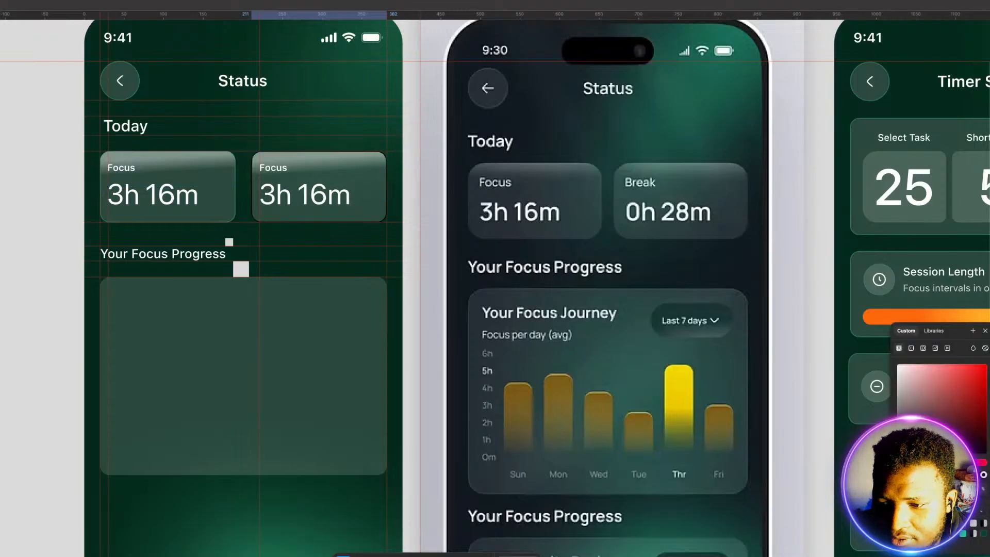
left_click(963, 533)
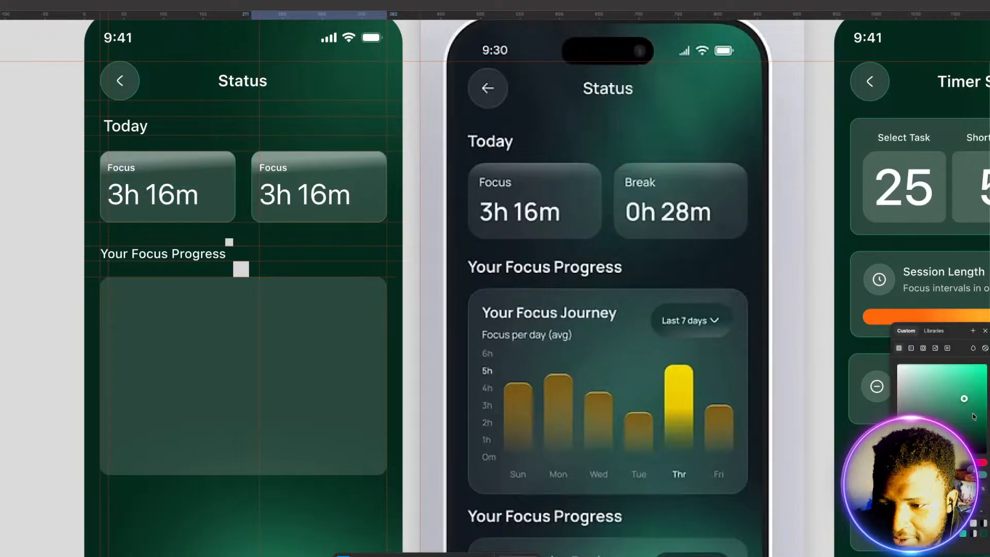
Step: Add a matching thin green outline to the large card under "Your Focus Progress" and deselect it
left_click(282, 445)
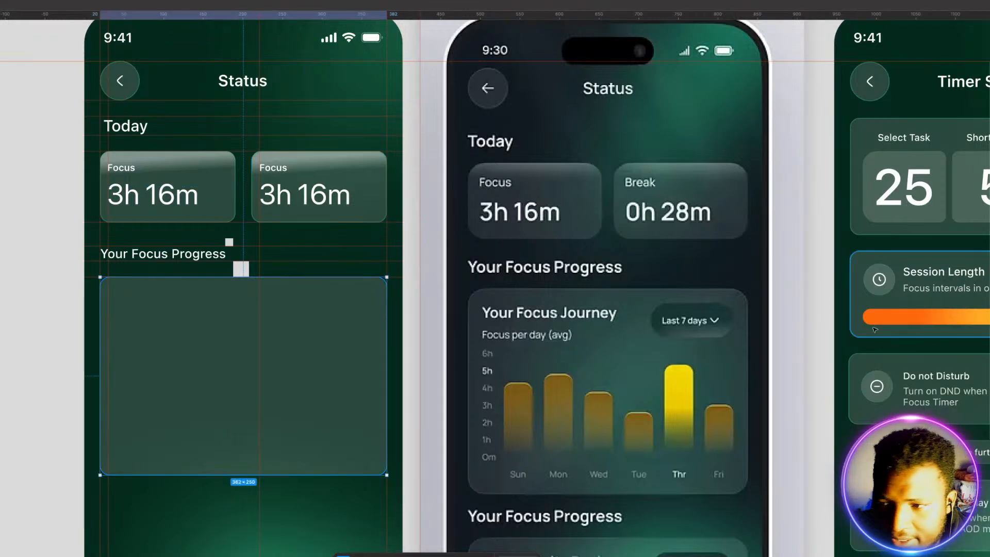
left_click(989, 330)
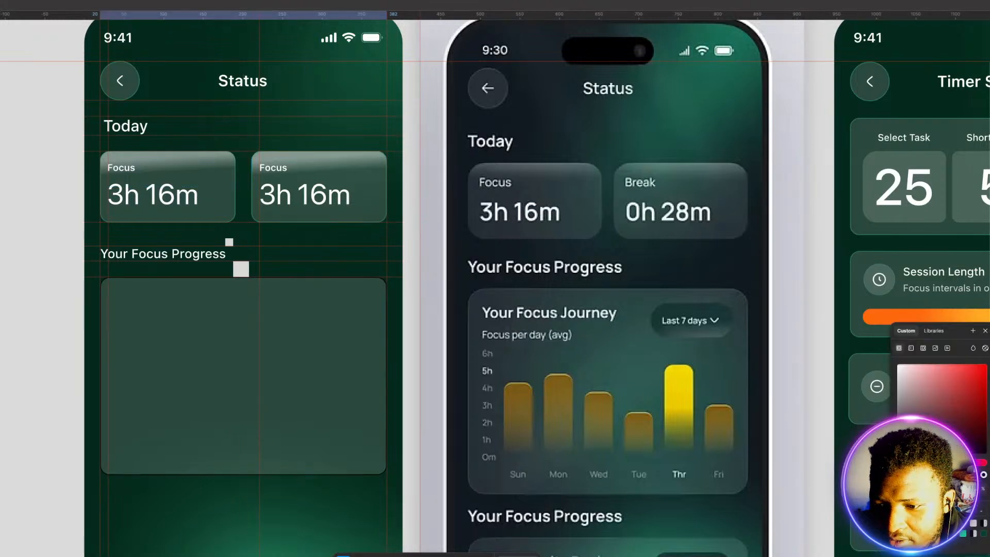
left_click(943, 532)
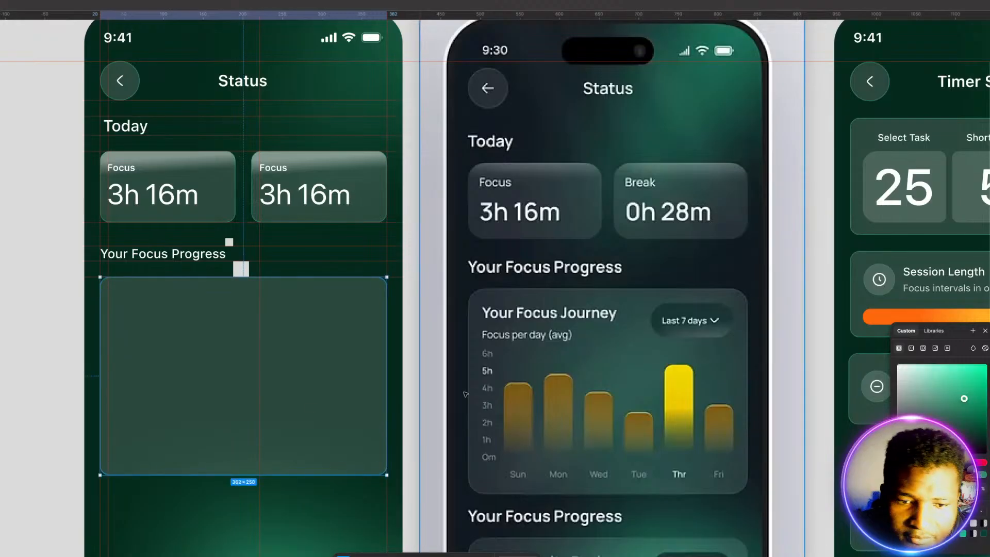
left_click(302, 506)
scroll(252, 320, "down", 1)
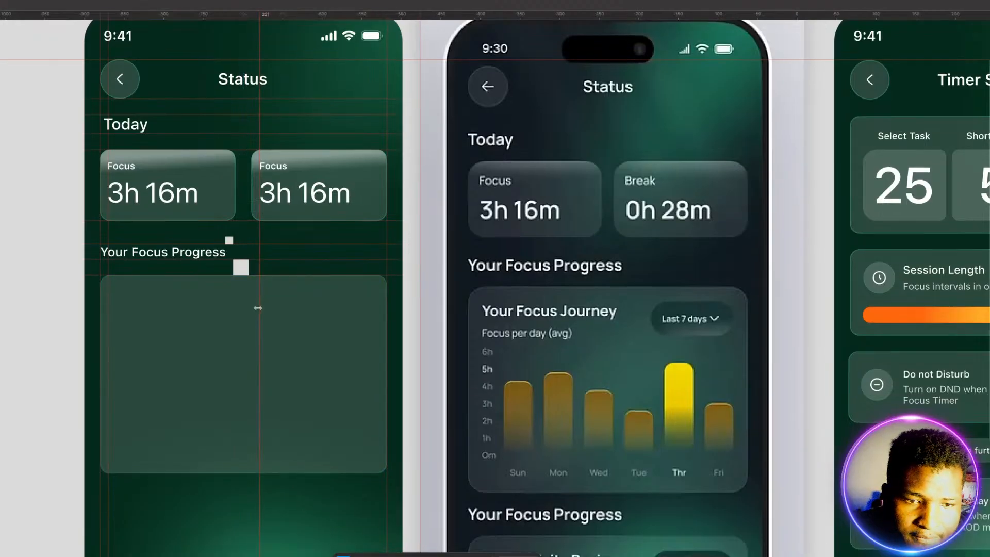
Step: Move the 20 × 20 spacer square just inside the large card's top edge and place a horizontal guide along the square's bottom
scroll(258, 308, "down", 3)
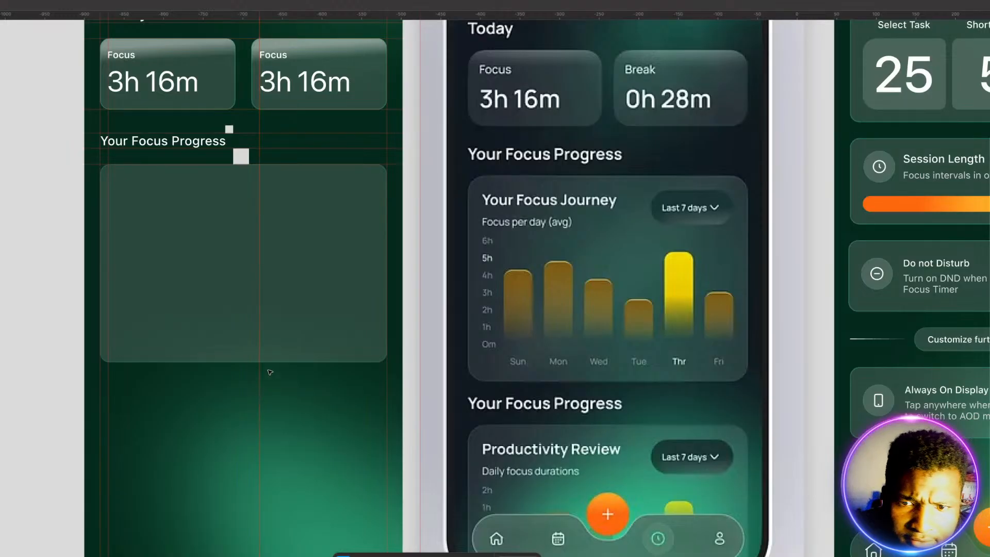
left_click(245, 155)
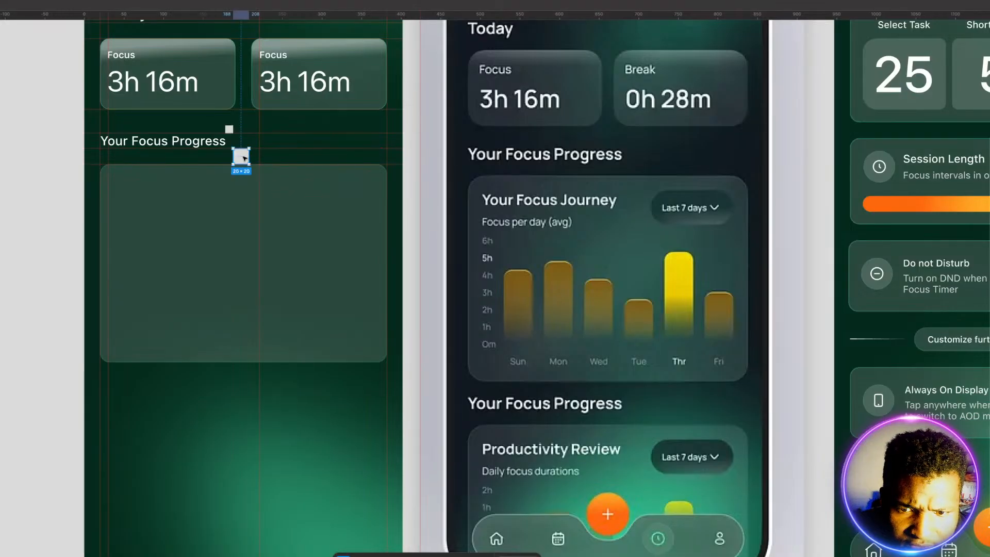
left_click_drag(244, 157, 244, 173)
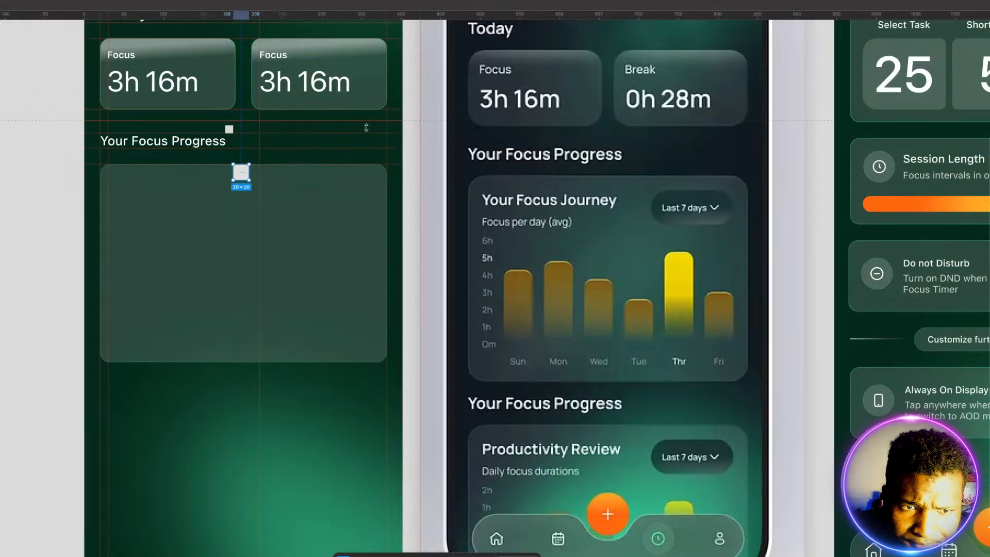
left_click_drag(366, 127, 361, 180)
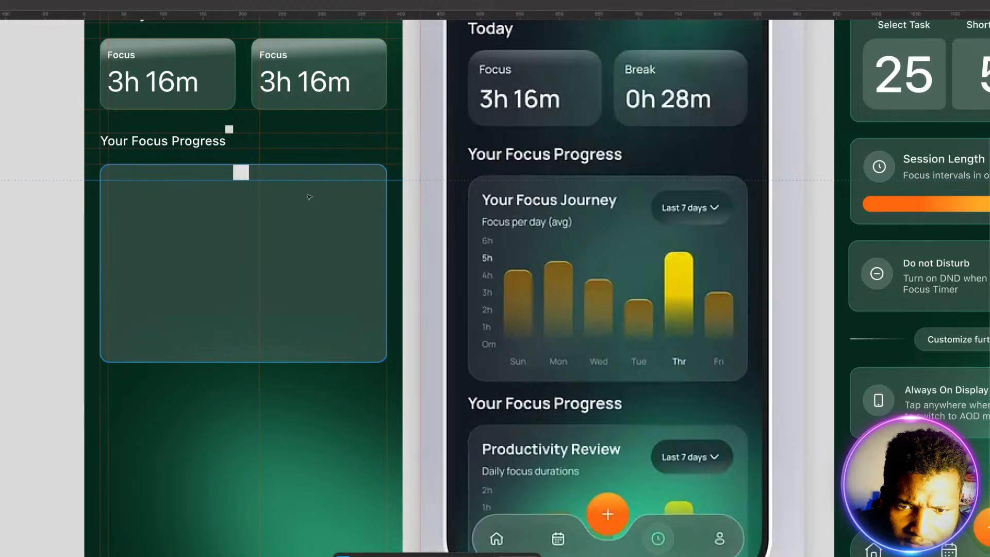
Step: Move the 10 × 10 spacer square from above the "Your Focus Progress" heading to just inside the large card's right edge
left_click(229, 129)
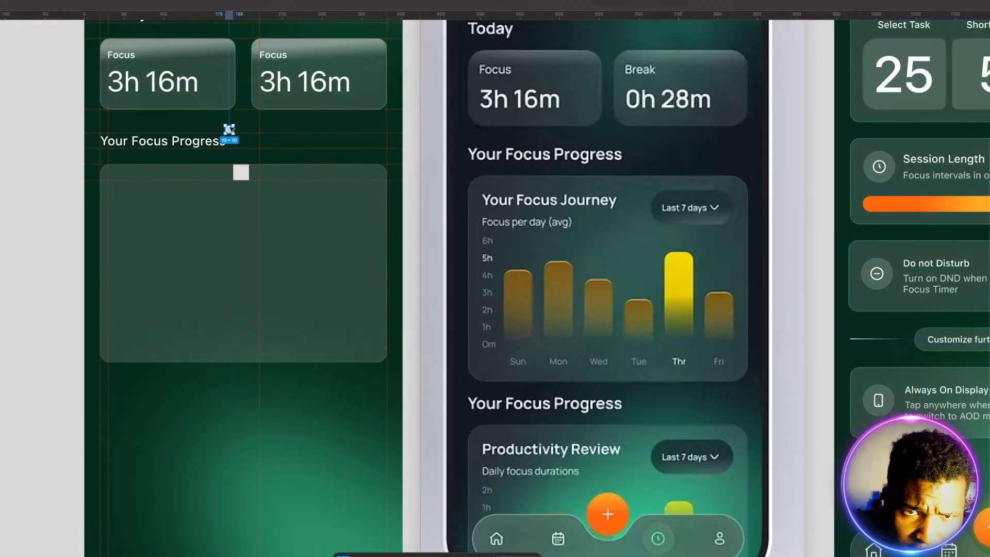
left_click_drag(230, 130, 382, 255)
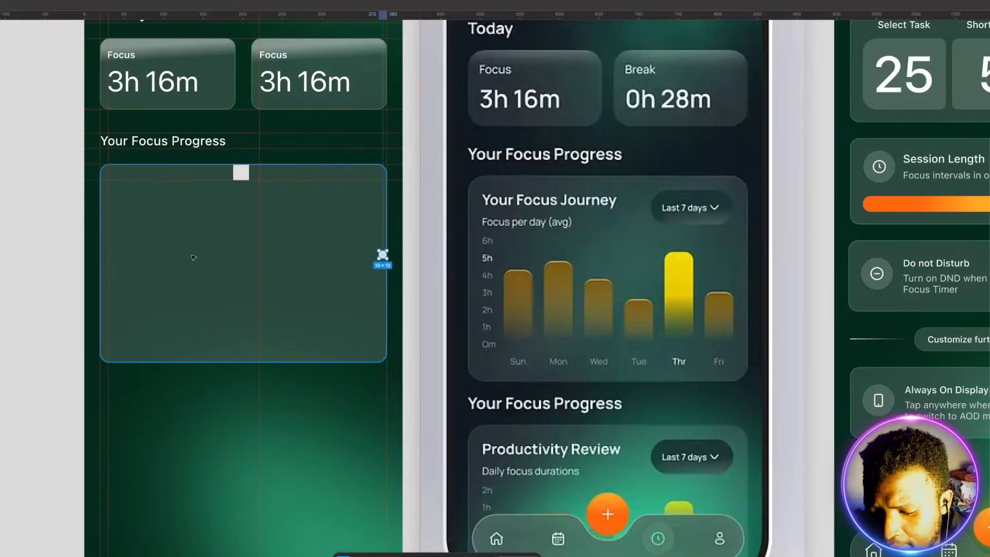
left_click(242, 175)
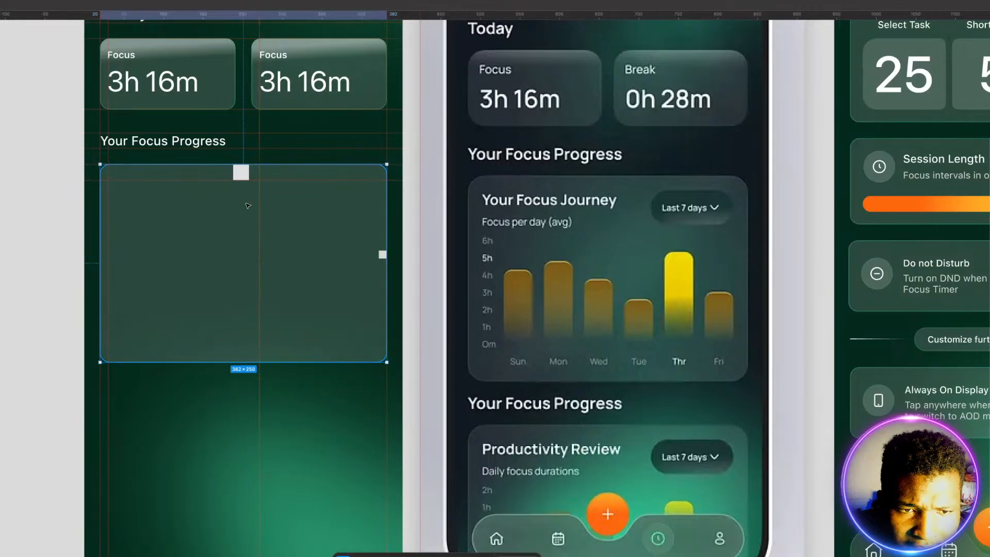
left_click_drag(244, 174, 247, 182)
left_click(246, 169)
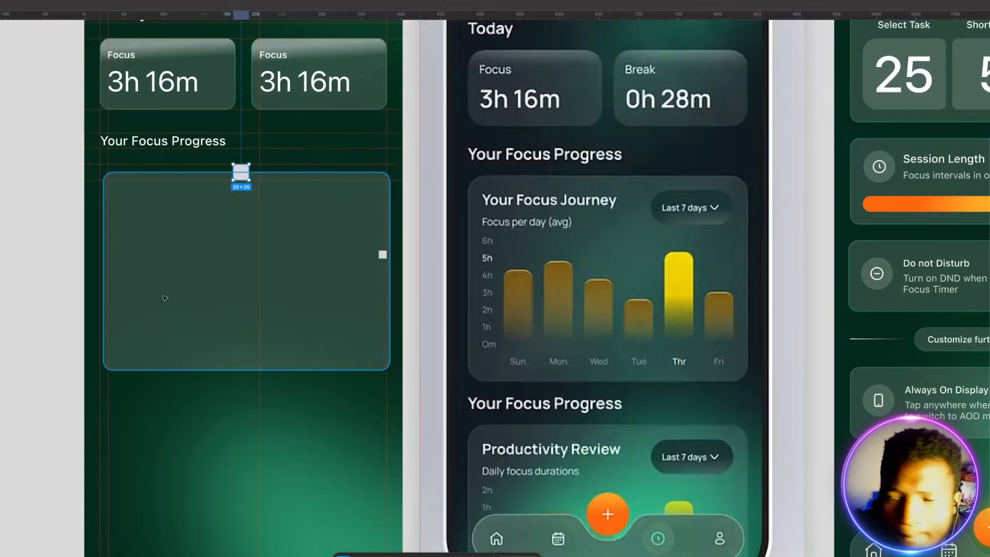
left_click(154, 311)
left_click_drag(176, 283, 173, 274)
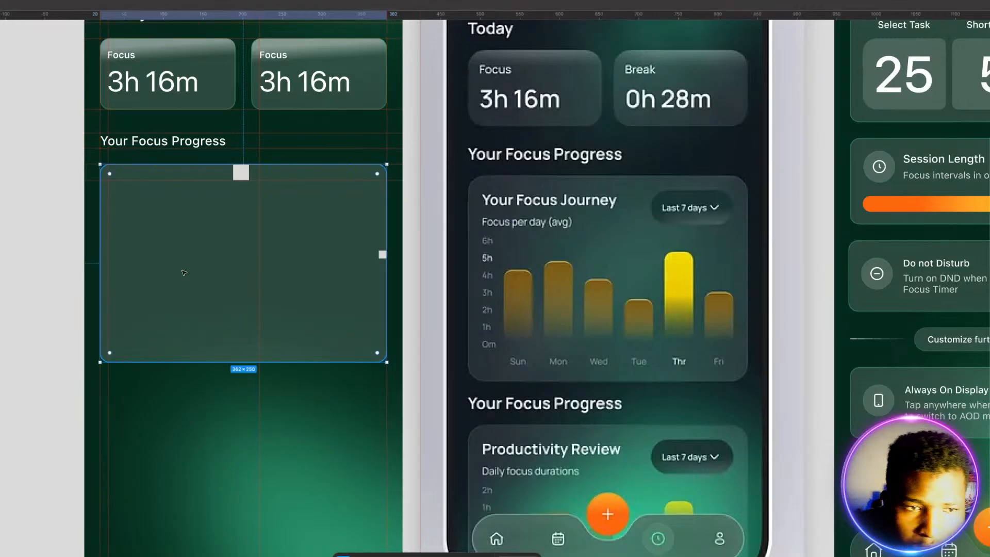
left_click(179, 396)
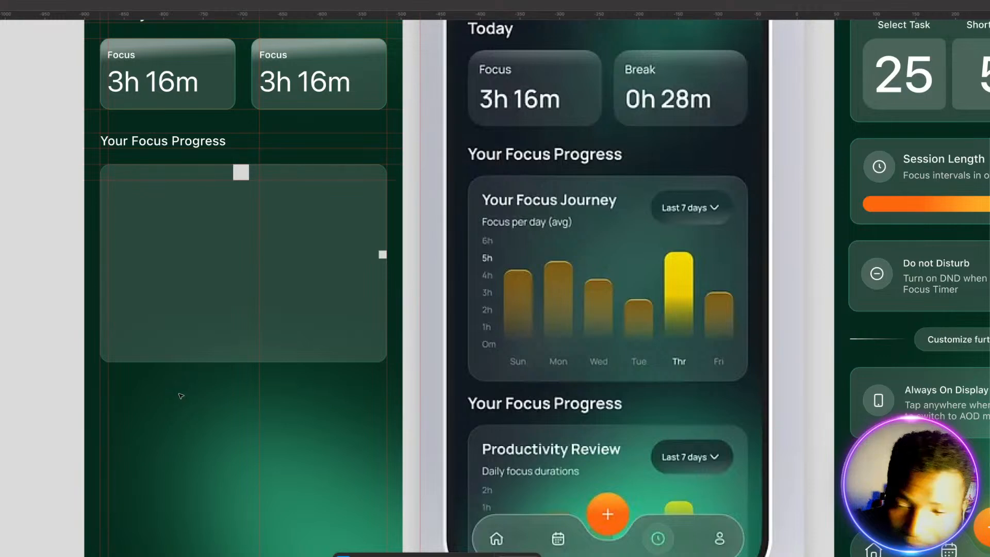
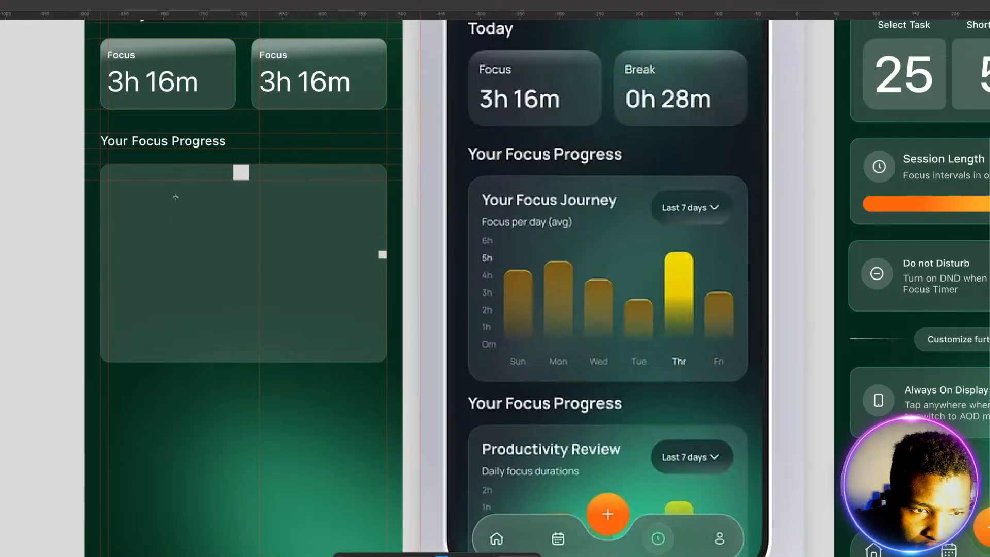
Step: Add the text "Your Focus Journey" in the large card and align it with the left inner guide beneath the top guide
left_click(111, 185)
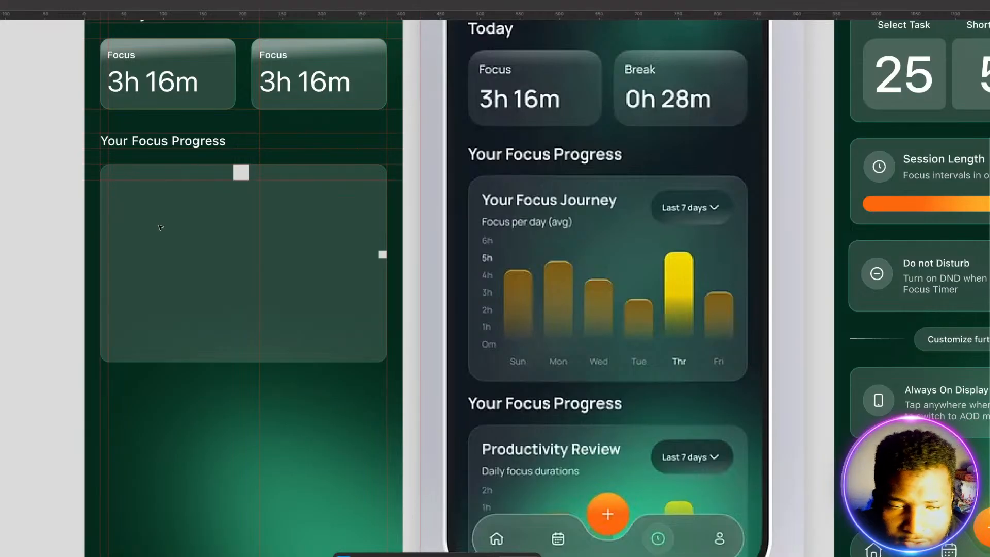
type("Your Focus")
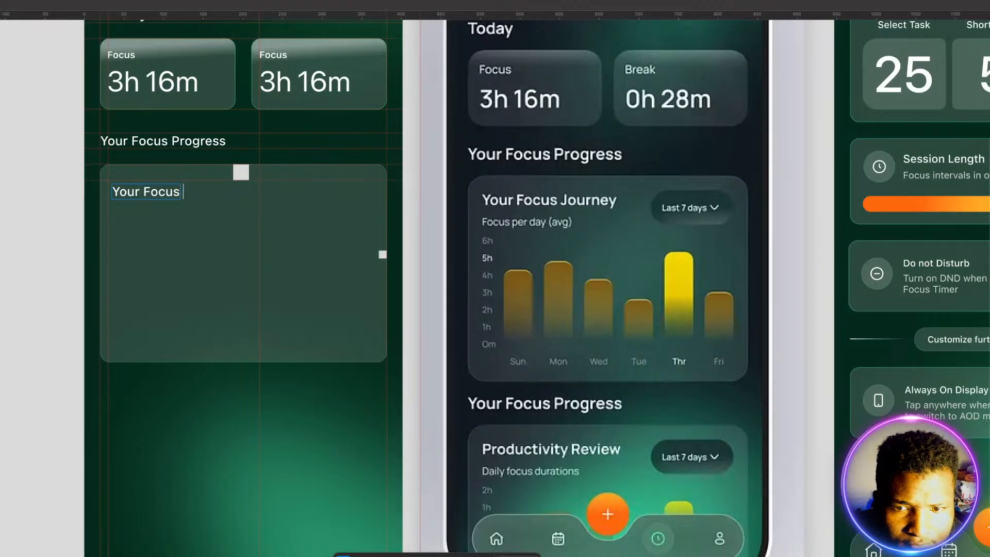
type(" Journey")
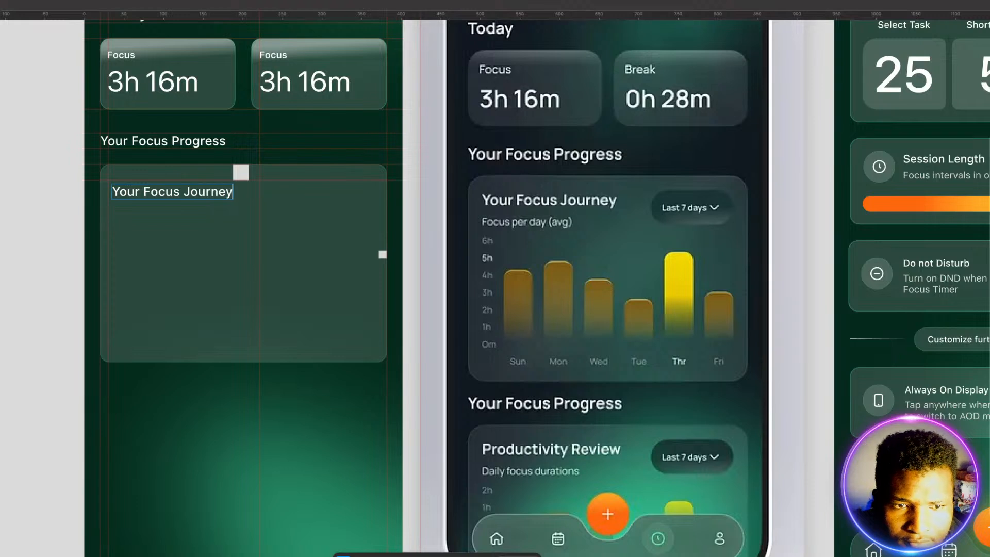
key("Escape")
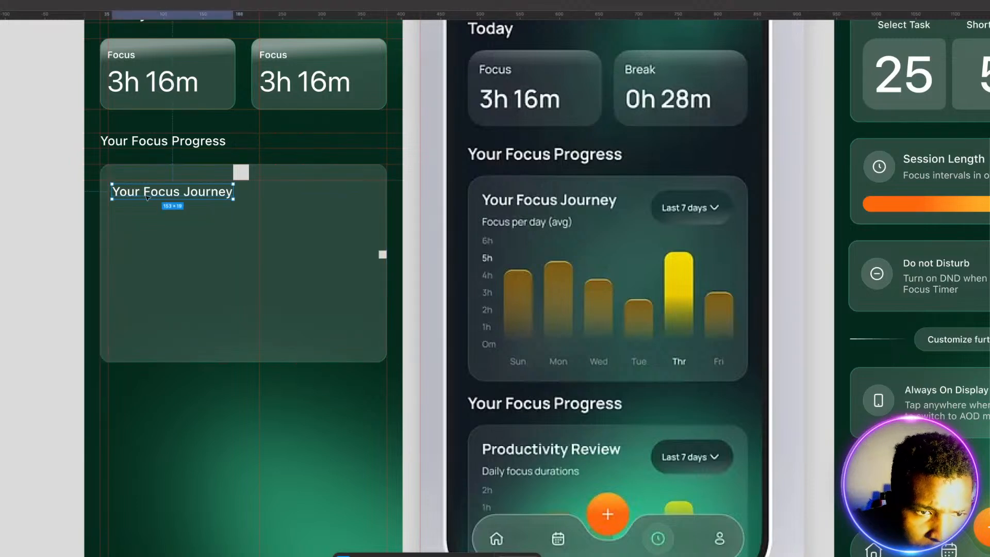
left_click_drag(147, 193, 143, 186)
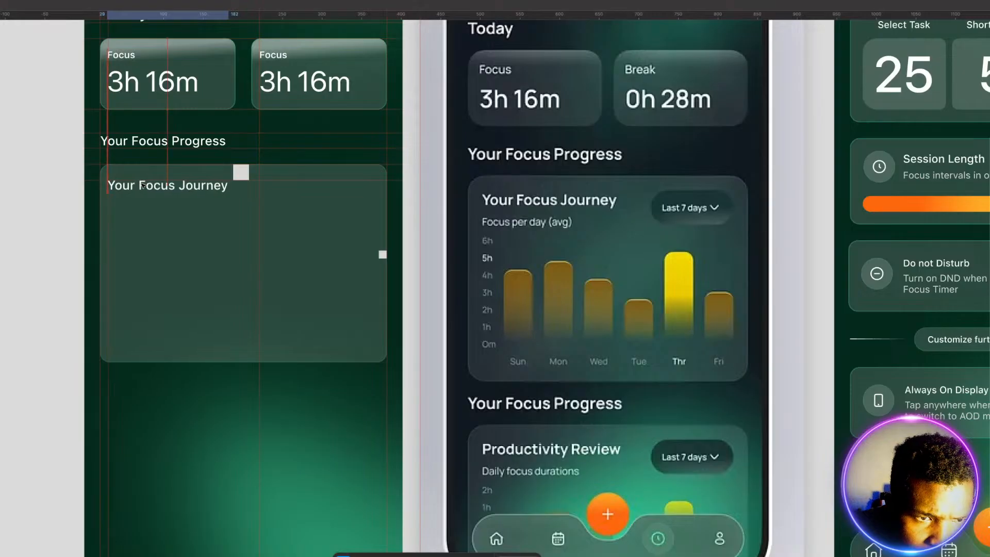
Step: Place a vertical guide along the 10 × 10 spacer's left edge and draw a 100 × 40 rounded pill against it in the card's upper-right corner
left_click(177, 244)
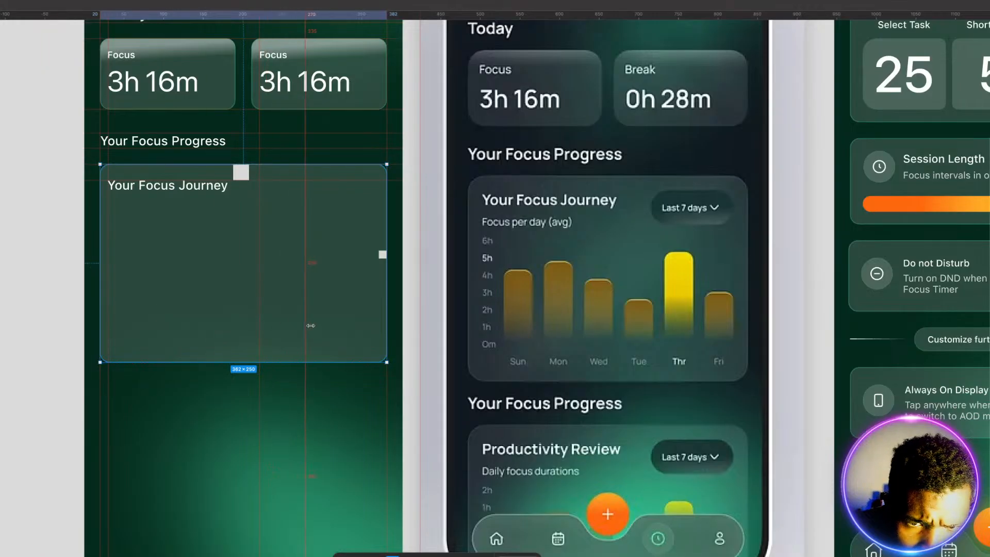
key("Escape")
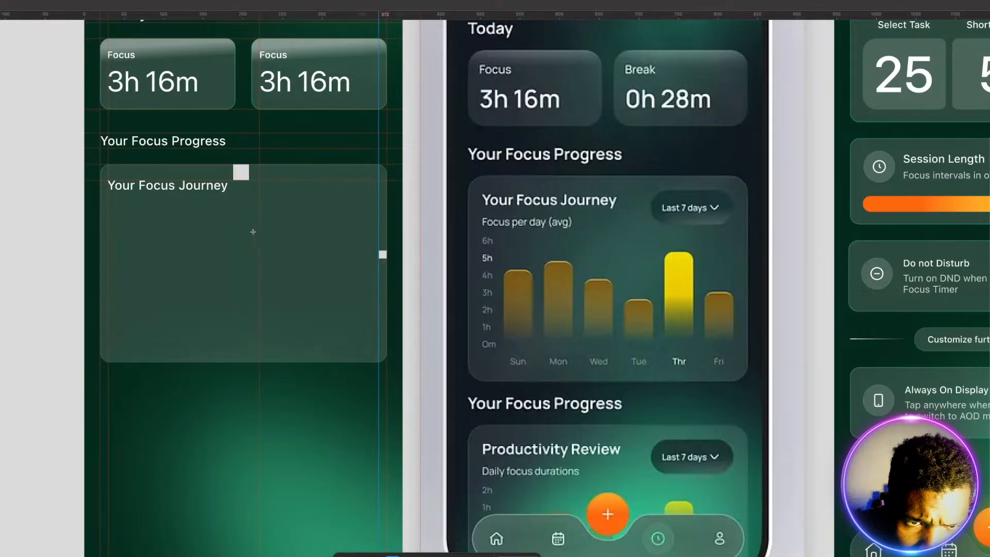
left_click_drag(260, 181, 347, 220)
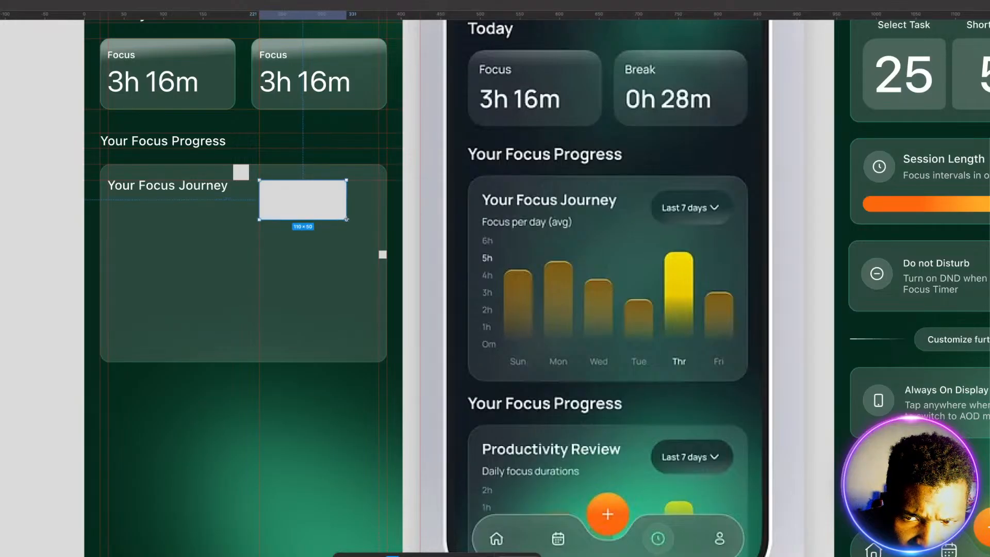
mouse_move(347, 219)
left_mouse_down()
mouse_move(323, 202)
mouse_move(337, 201)
left_mouse_up()
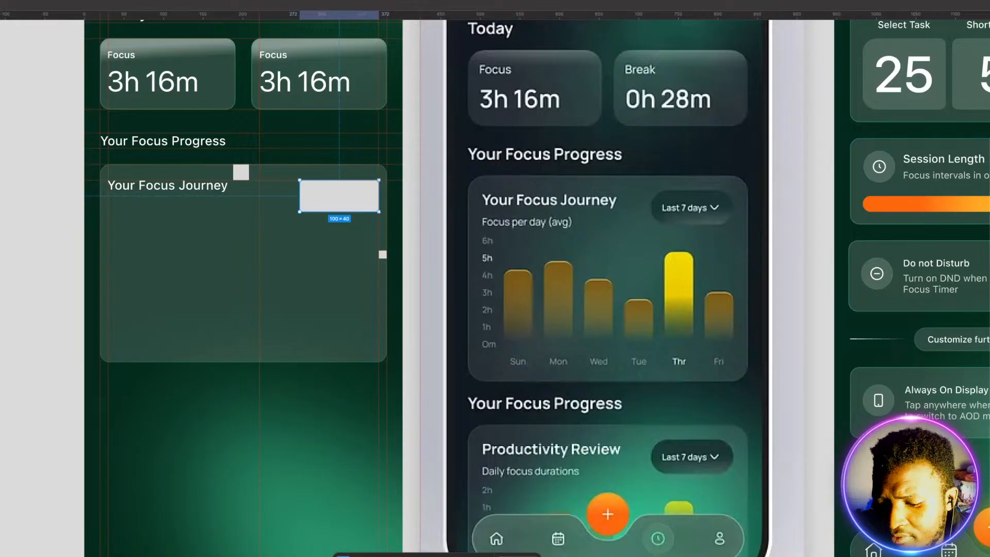
key("Return")
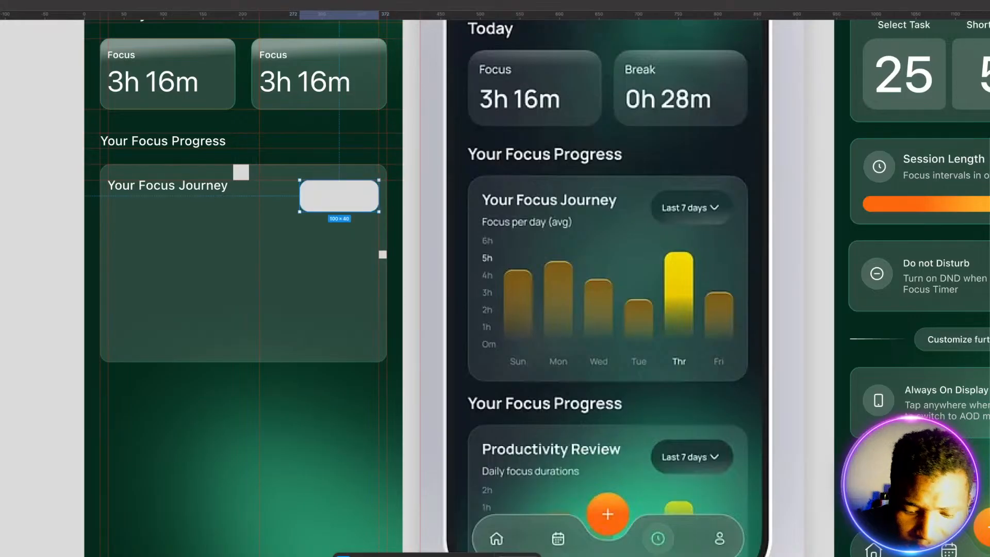
key("Return")
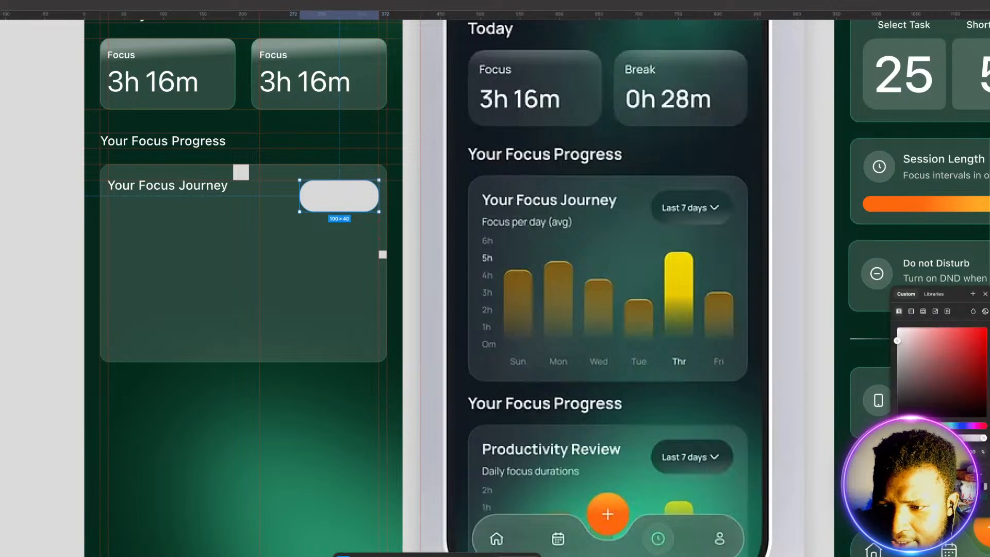
Step: Give the pill a linear gradient fill from dark green 09432C at the top to white FFFFFF at 100% opacity
left_click(911, 312)
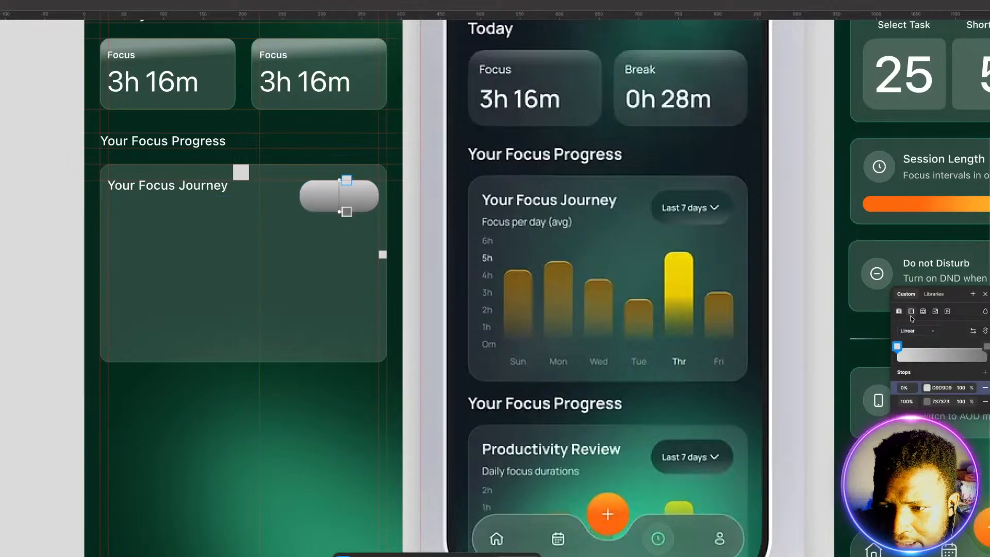
left_click(987, 347)
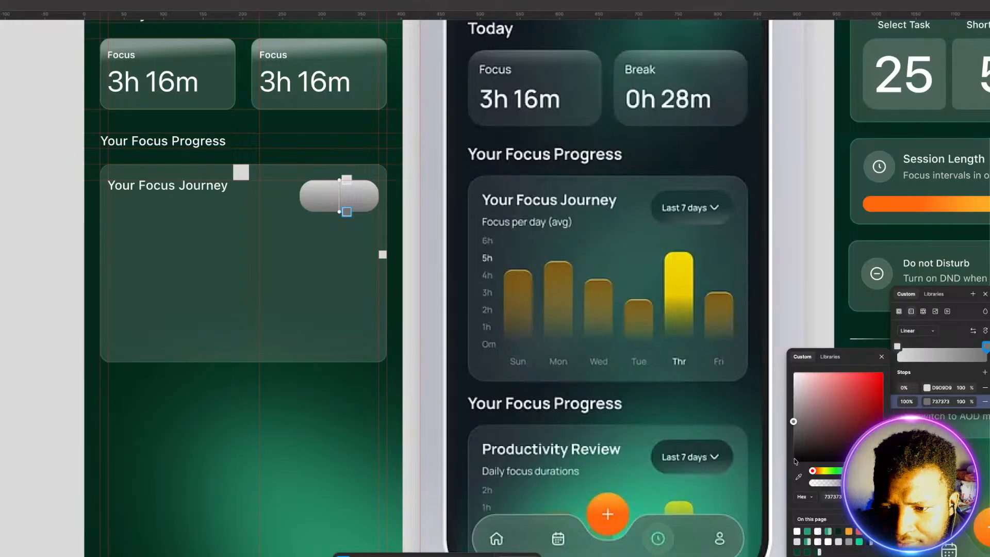
left_click(818, 531)
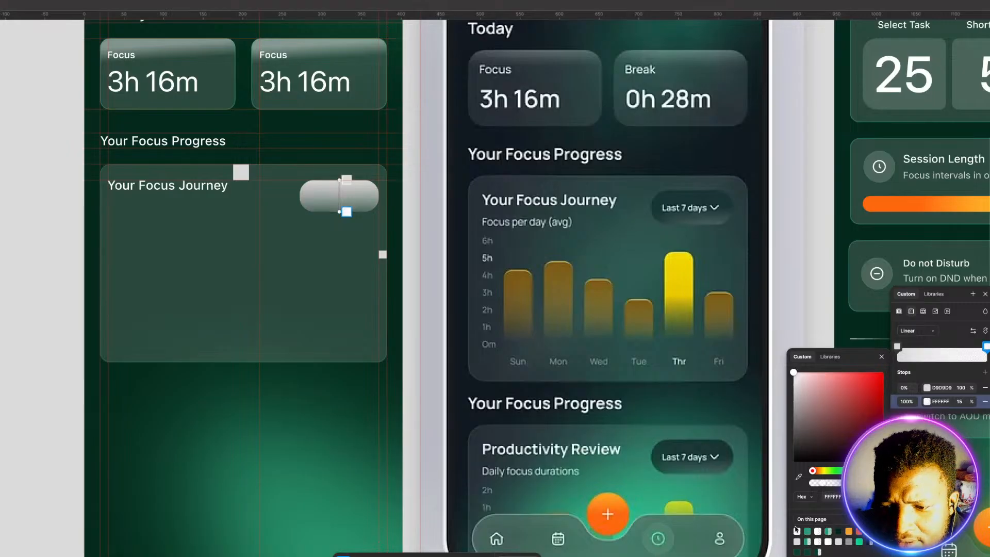
left_click(798, 531)
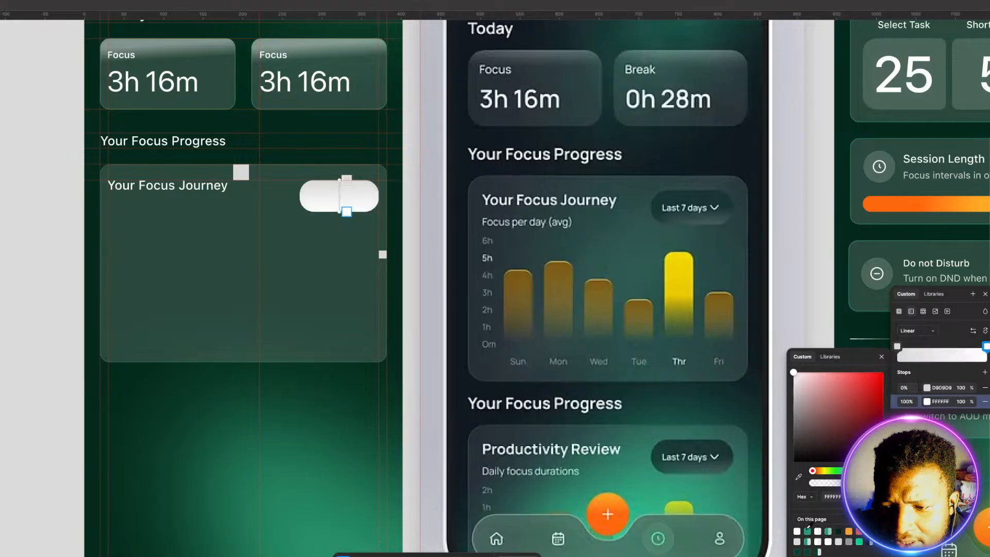
left_click(898, 346)
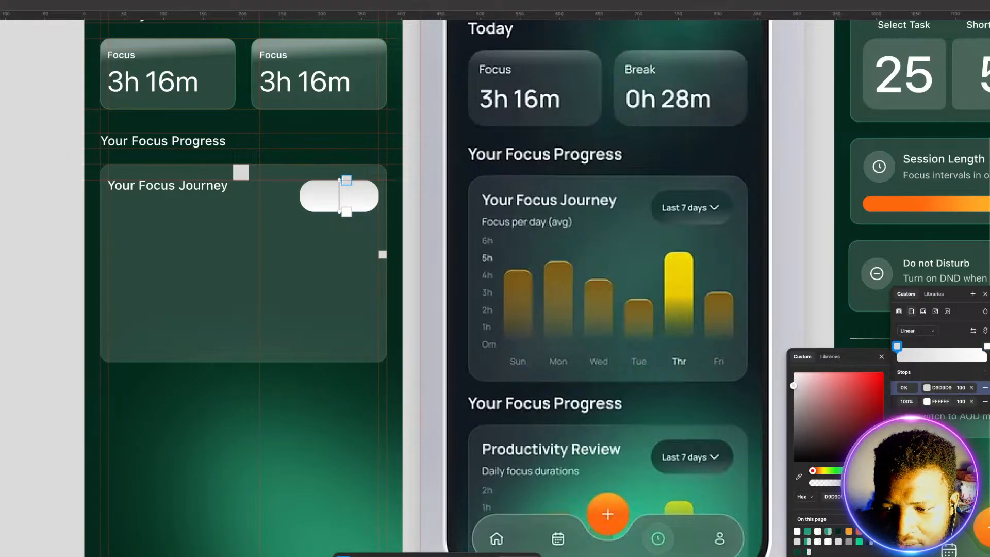
left_click(798, 552)
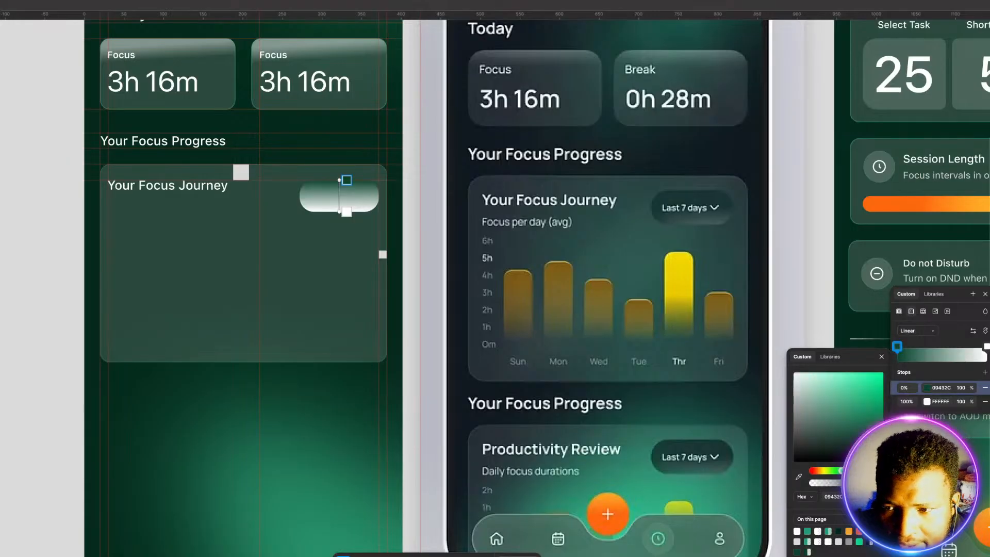
Step: Tilt the pill's gradient slightly with the green stop at 58%, and lower the white stop's opacity to 25%
left_click_drag(899, 348, 950, 356)
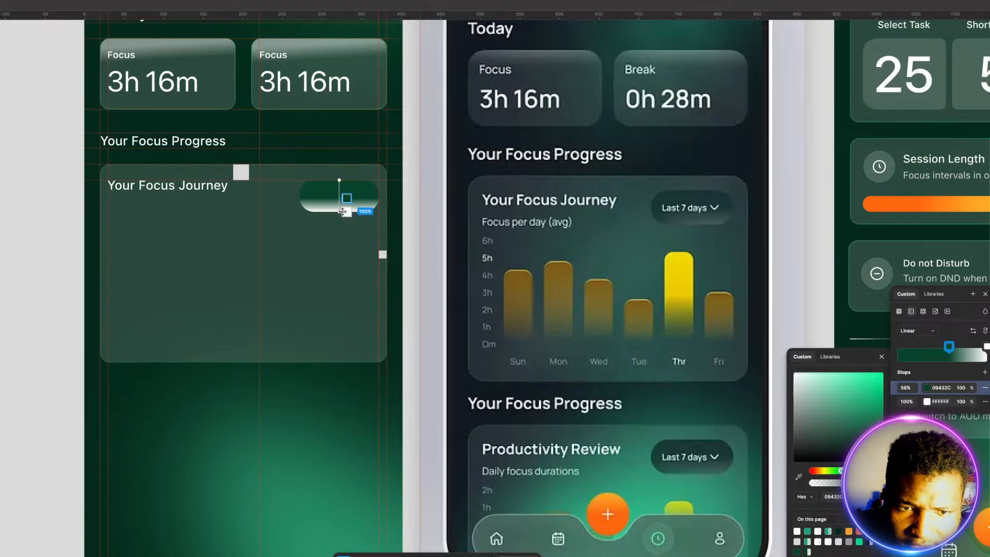
left_click_drag(339, 213, 346, 214)
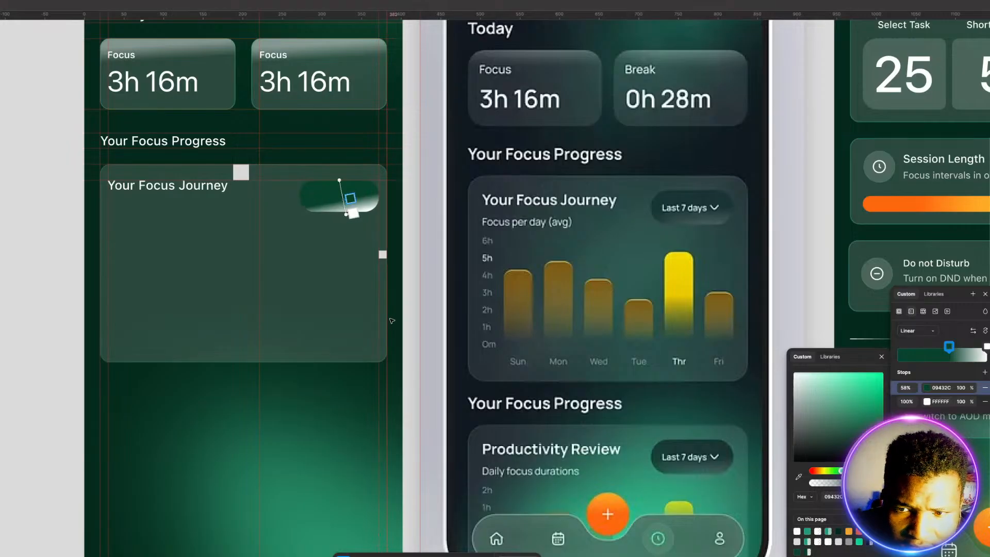
left_click(973, 403)
left_click_drag(972, 402, 928, 397)
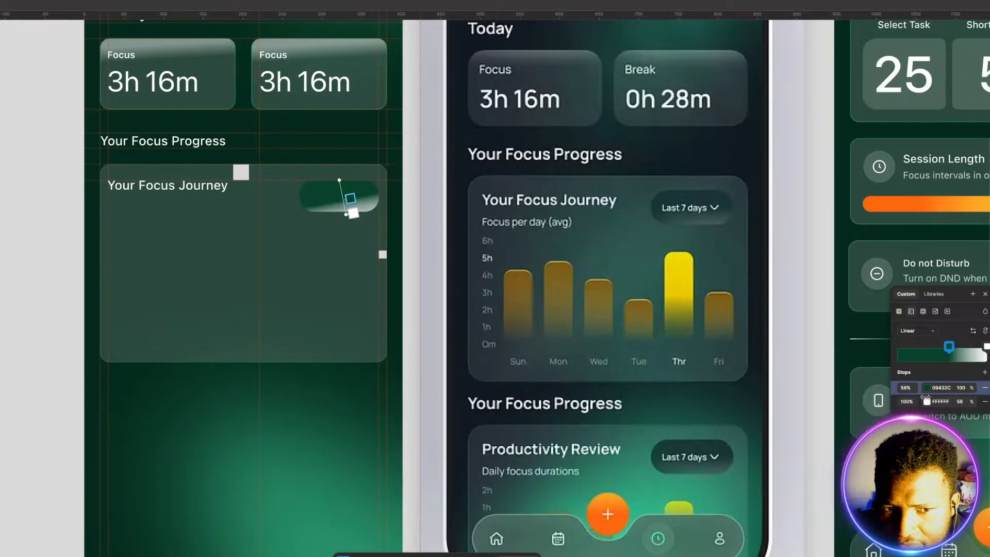
left_click_drag(923, 397, 889, 400)
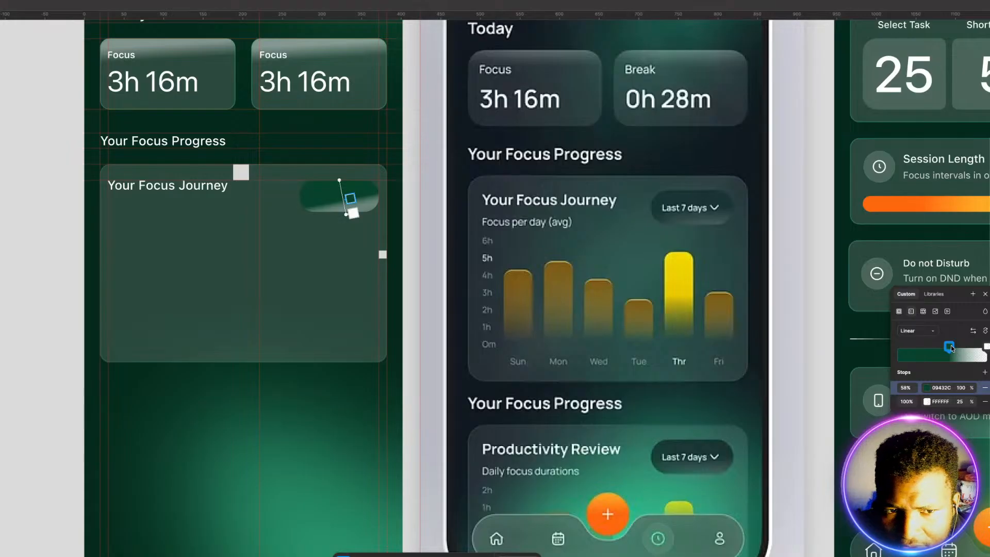
Step: Shift the gradient's green stop to 64% and reduce its opacity to 50%
left_click_drag(949, 347, 956, 347)
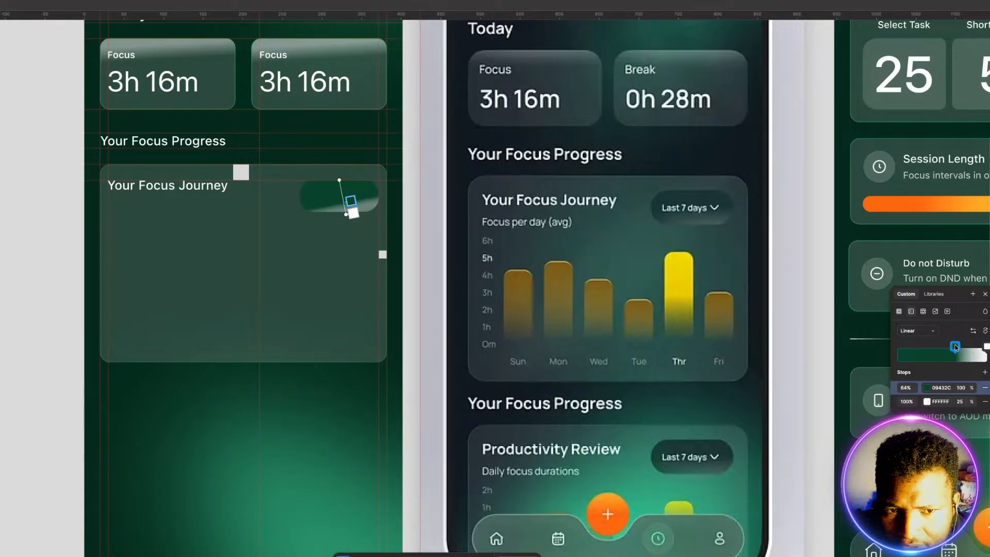
left_click_drag(969, 388, 920, 388)
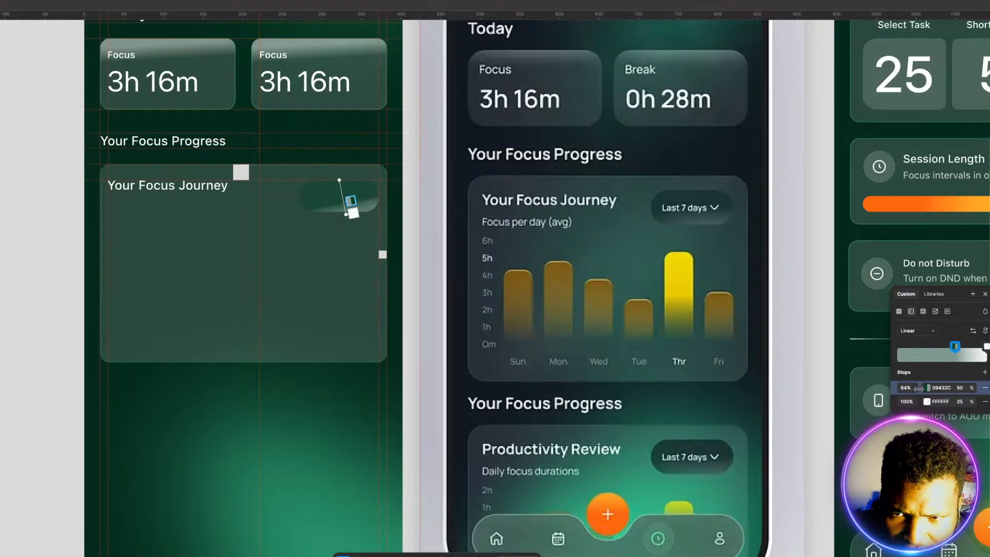
mouse_move(919, 388)
left_mouse_down()
mouse_move(886, 404)
mouse_move(951, 401)
mouse_move(919, 394)
left_mouse_up()
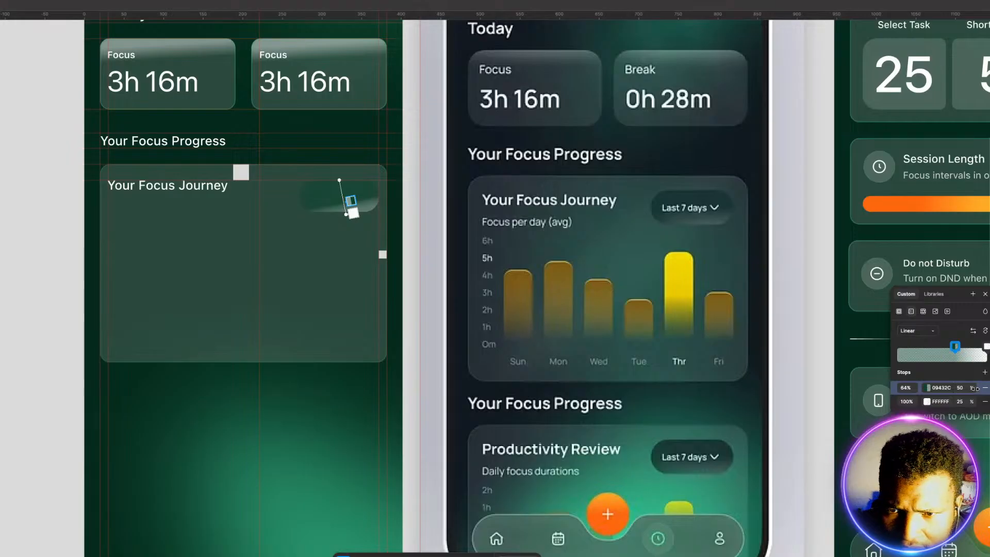
left_click(989, 348)
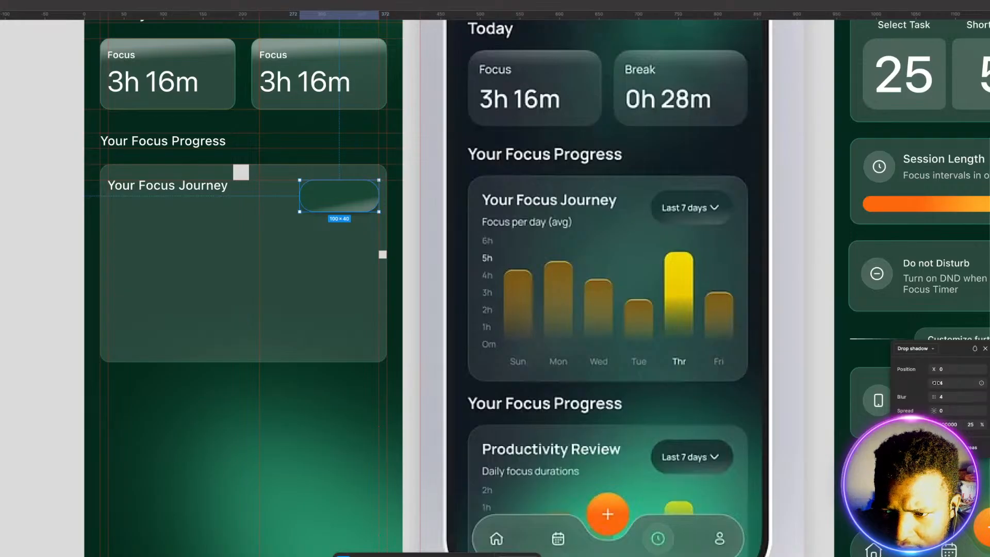
Step: Add a drop shadow to the pill with X and Y offsets of 0, blur 20 and spread 2
left_click_drag(935, 384, 947, 413)
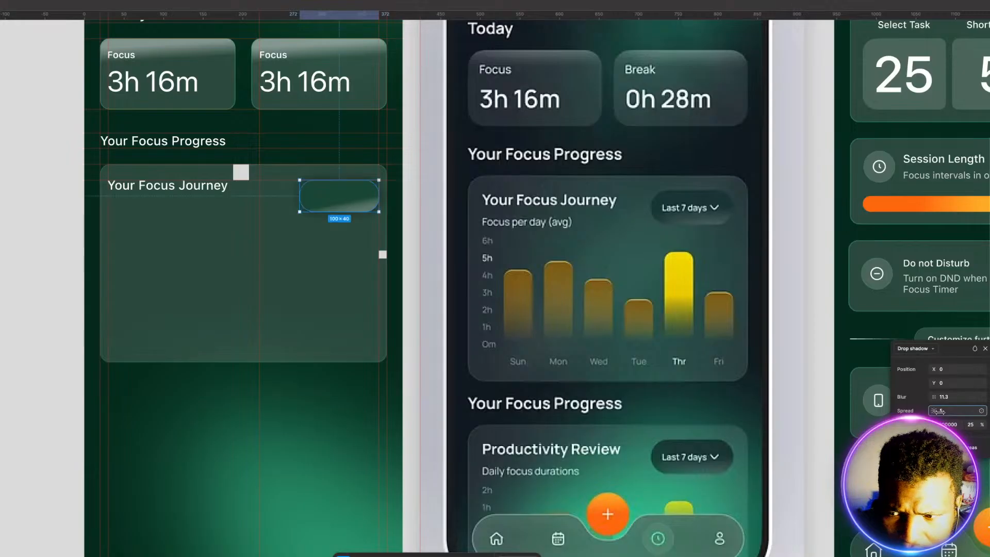
left_click_drag(930, 398, 936, 399)
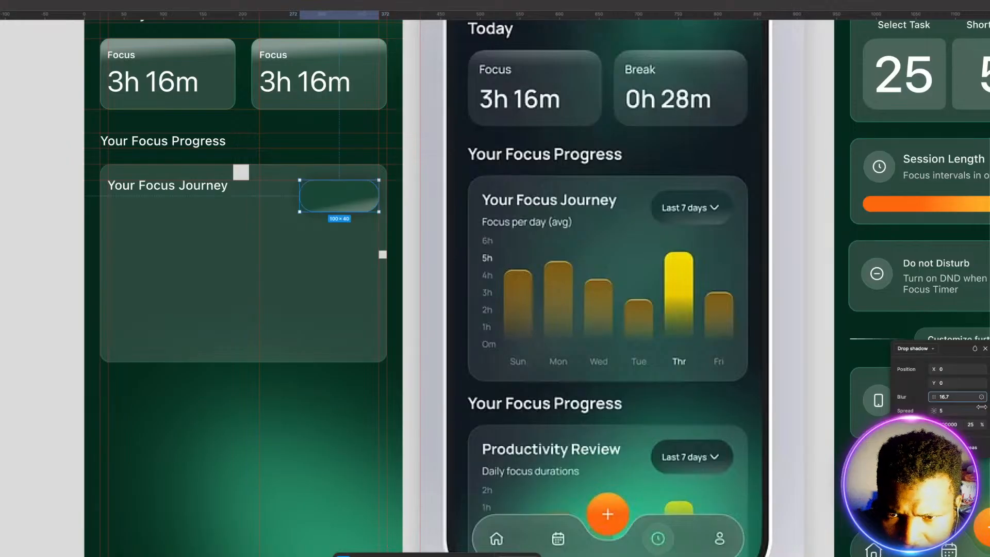
left_click_drag(982, 407, 984, 407)
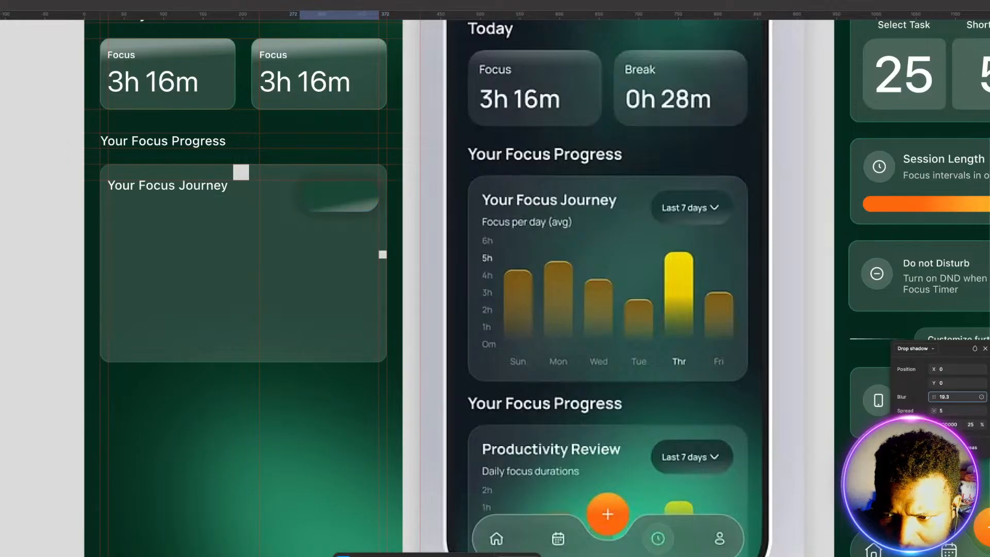
left_click_drag(933, 397, 935, 397)
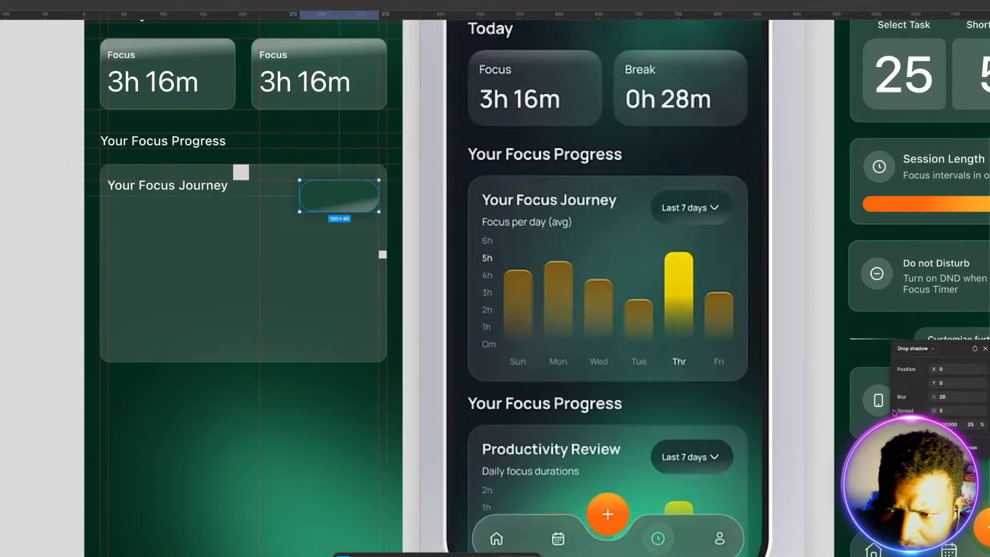
left_click_drag(934, 411, 934, 411)
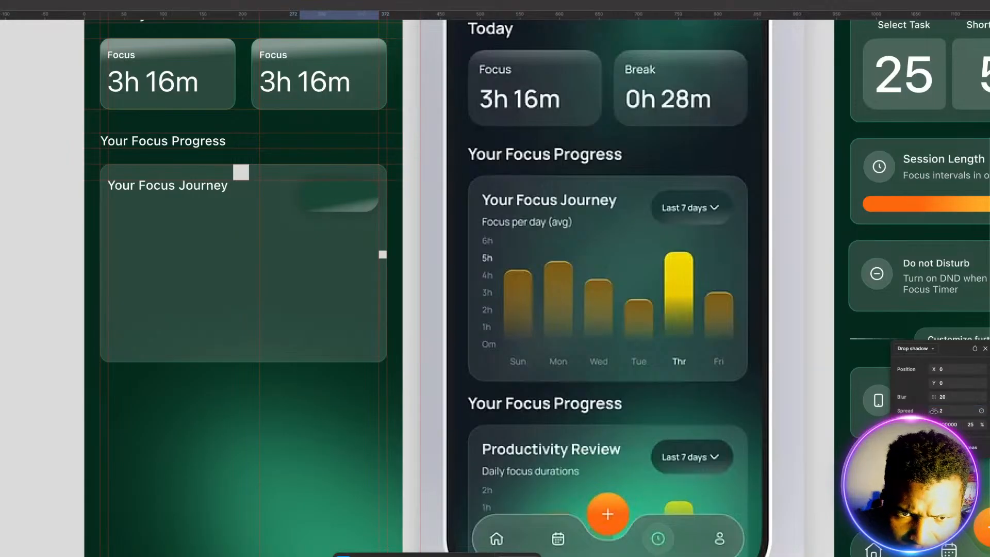
Step: Recolor the pill's drop shadow to green 289D73 at 10% opacity and set its spread to 8
left_click(934, 425)
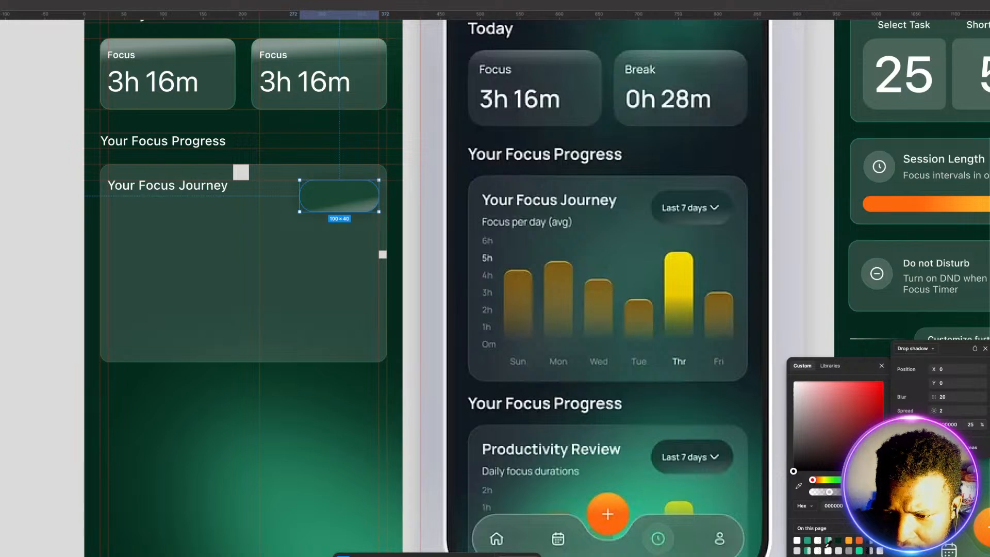
left_click(808, 550)
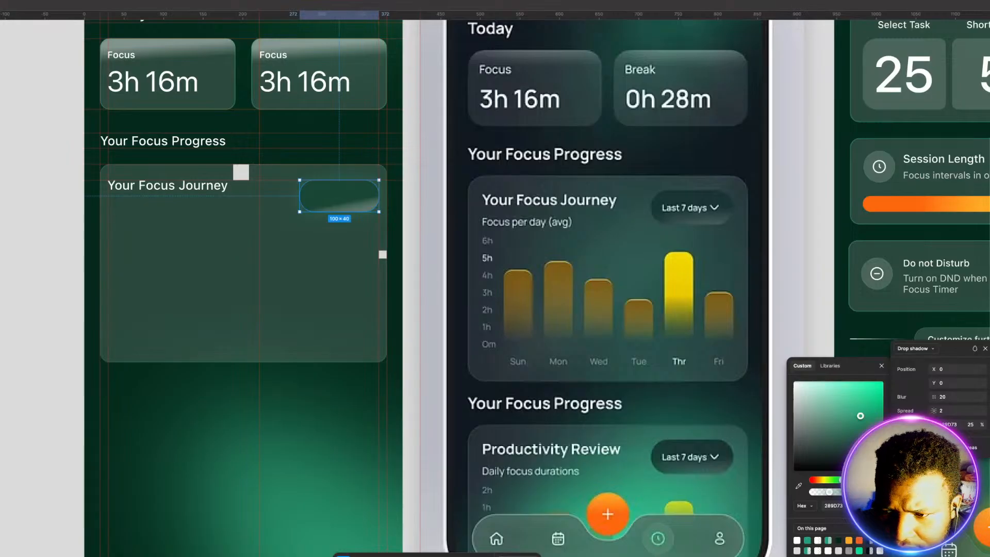
left_click_drag(983, 425, 983, 427)
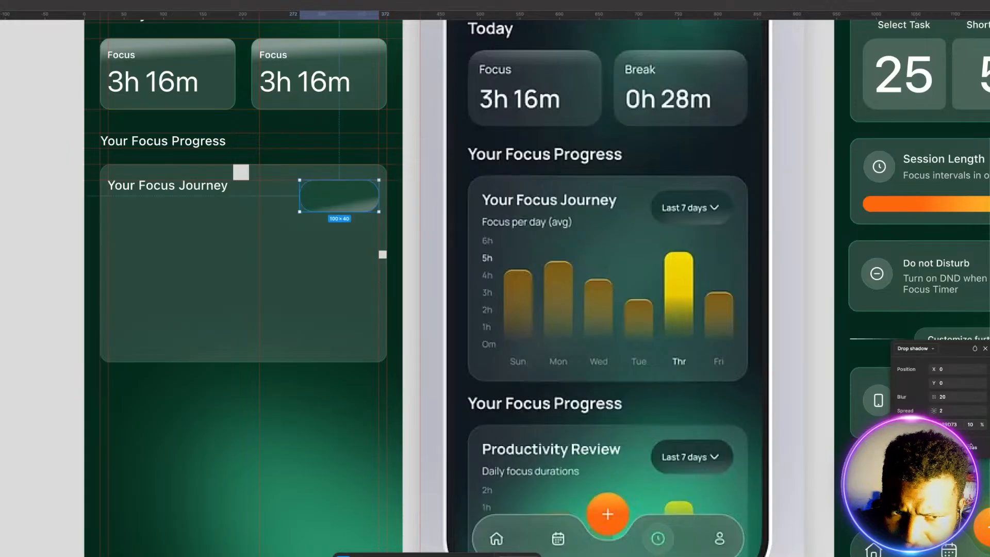
left_click_drag(971, 445, 974, 447)
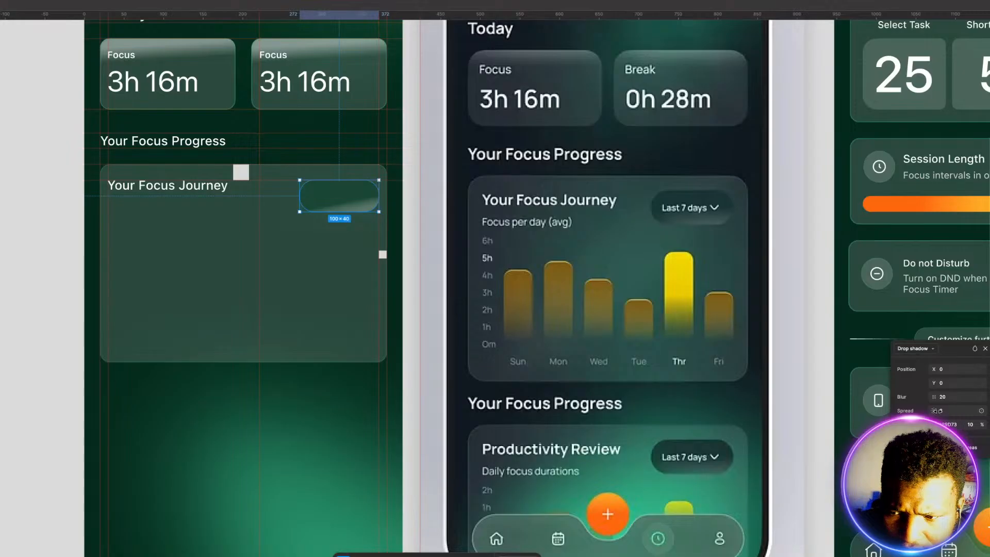
left_click_drag(934, 410, 954, 420)
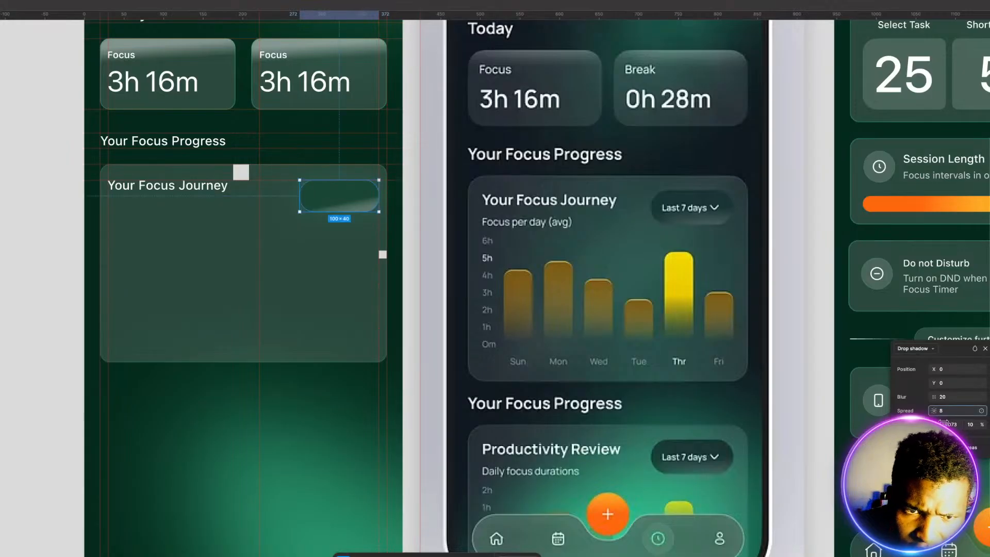
Step: Reduce the spread of the pill's drop shadow to 5
left_click_drag(944, 421, 940, 421)
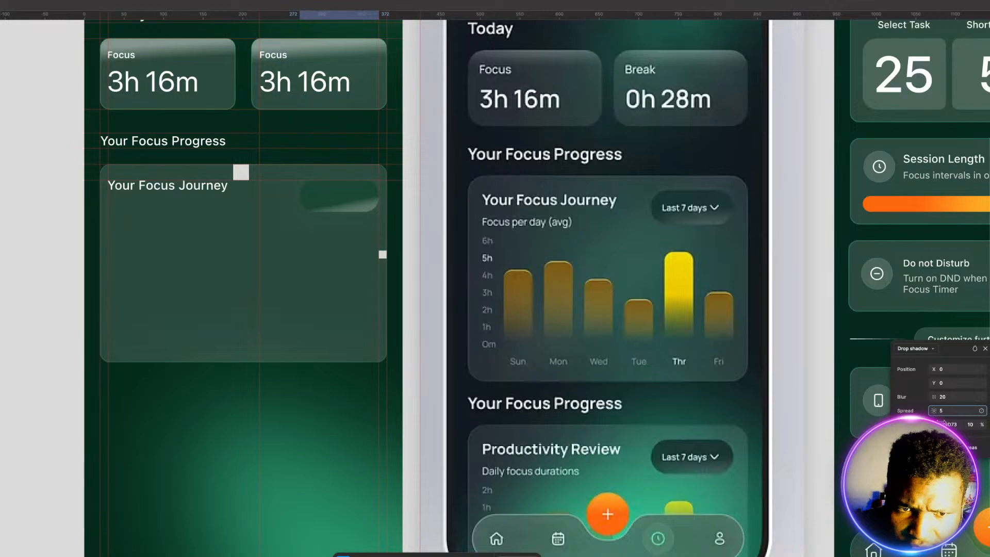
left_click_drag(942, 421, 938, 411)
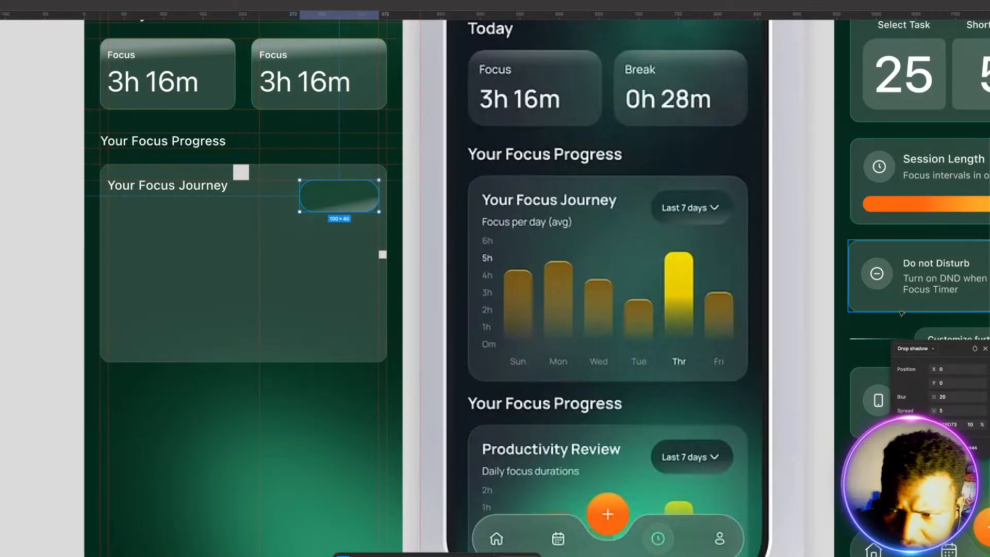
Step: Straighten the pill's gradient slightly, move its green stop to 60%, and lower the white stop's opacity to 2%
left_click(989, 294)
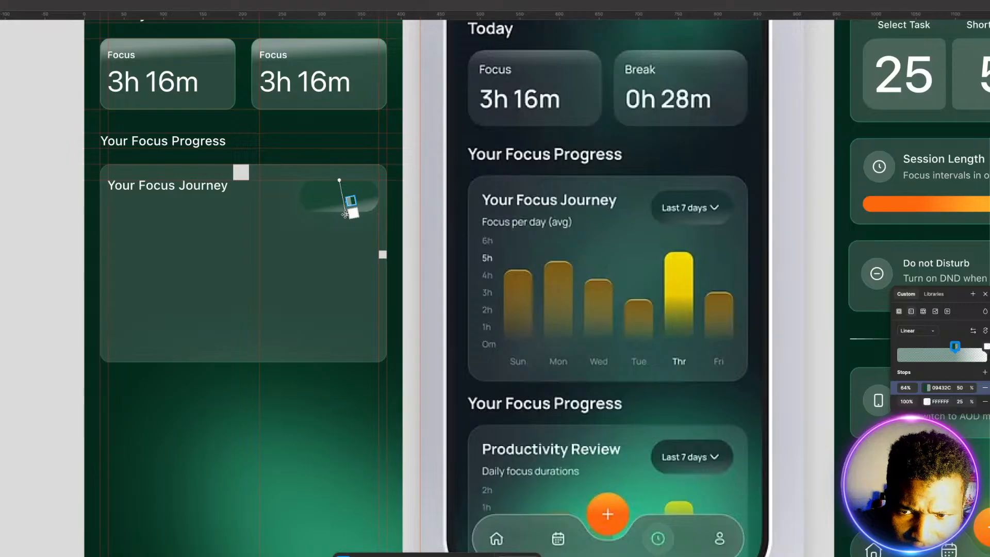
left_click_drag(345, 215, 341, 214)
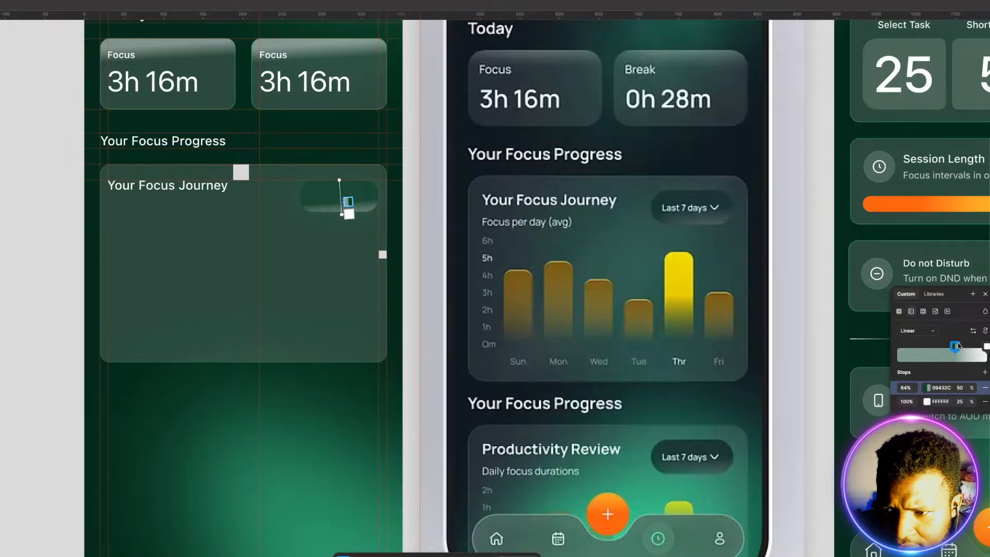
left_click_drag(958, 345, 951, 345)
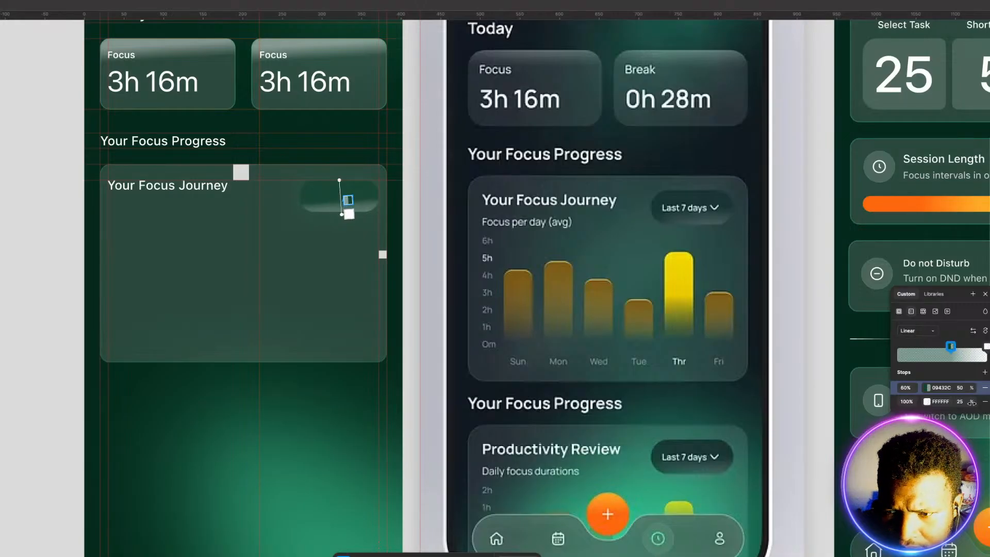
left_click_drag(962, 401, 938, 394)
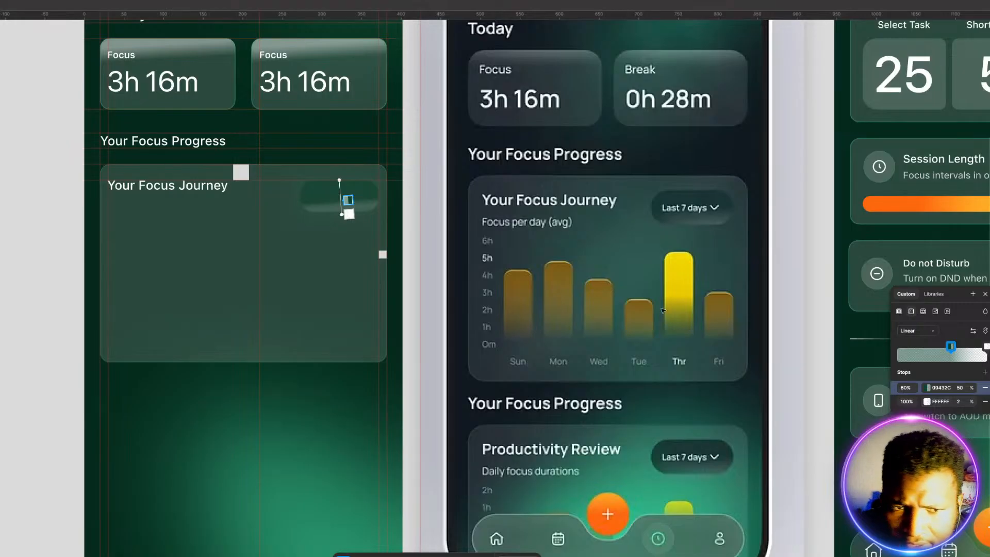
key("Escape")
left_click(292, 384)
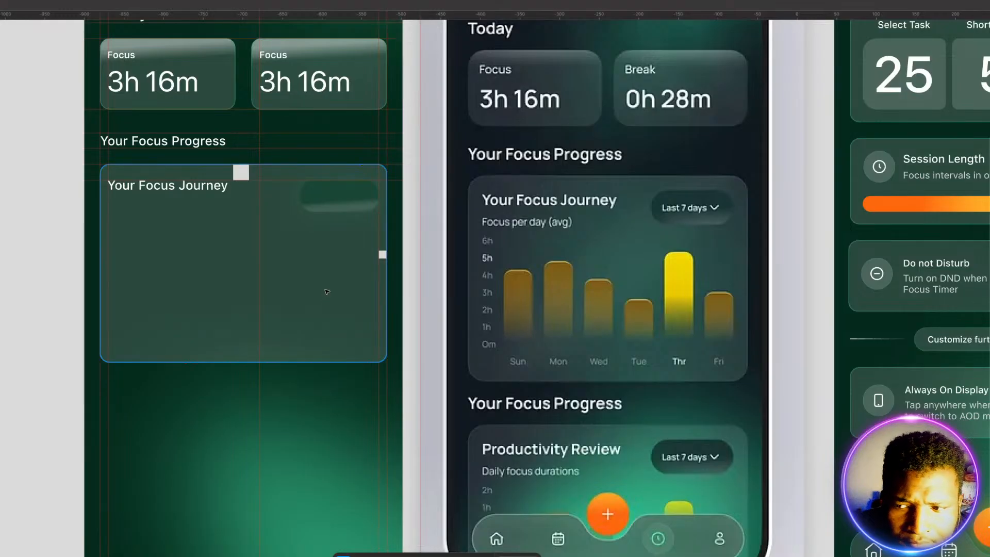
Step: Place an 18 × 18 chevron-down icon near the right end of the pill and color it white
scroll(314, 263, "down", 5)
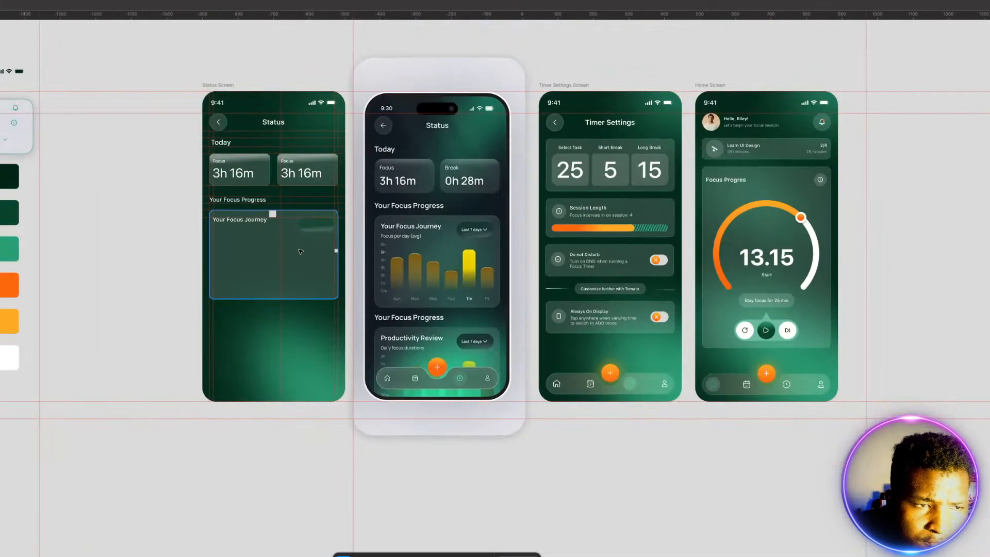
scroll(301, 252, "up", 2)
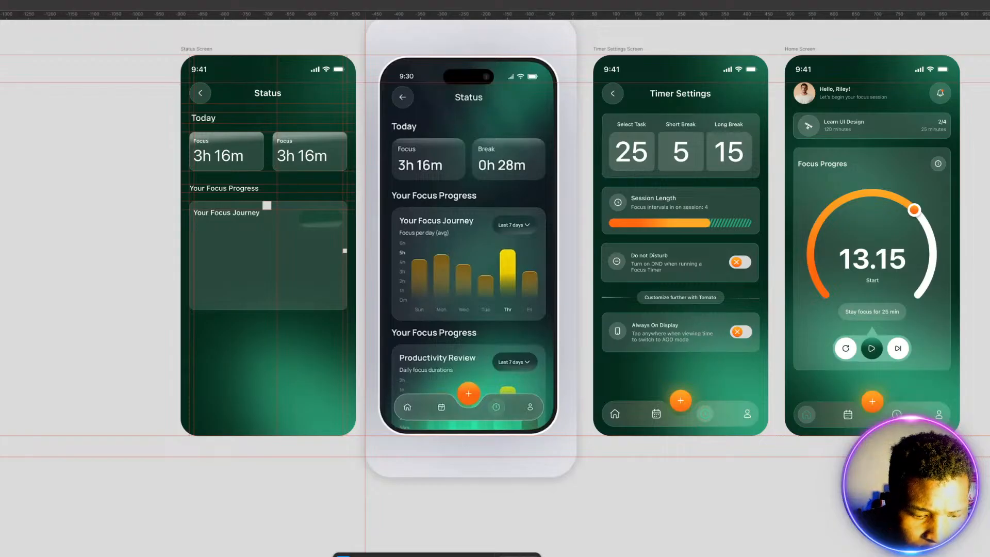
left_click_drag(2, 180, 333, 220)
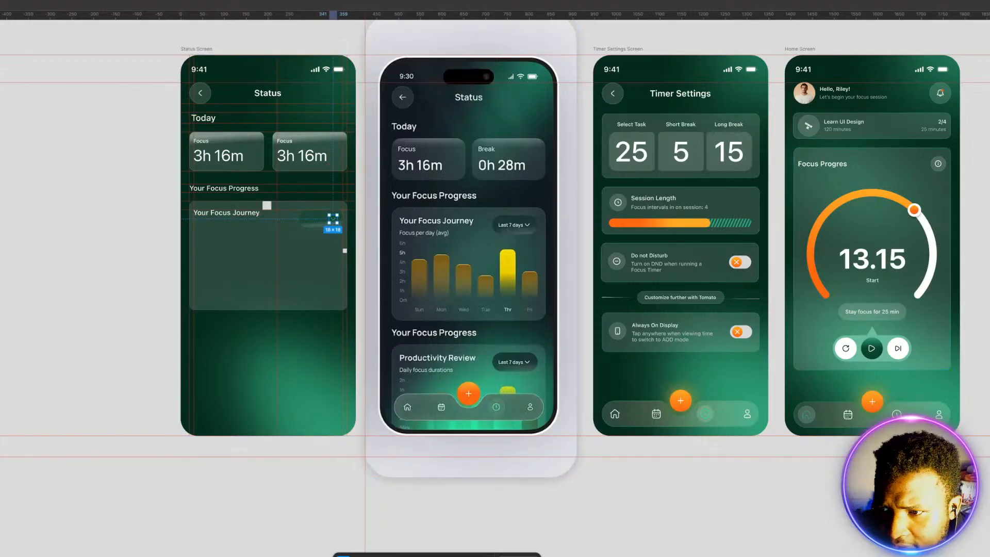
left_click(989, 405)
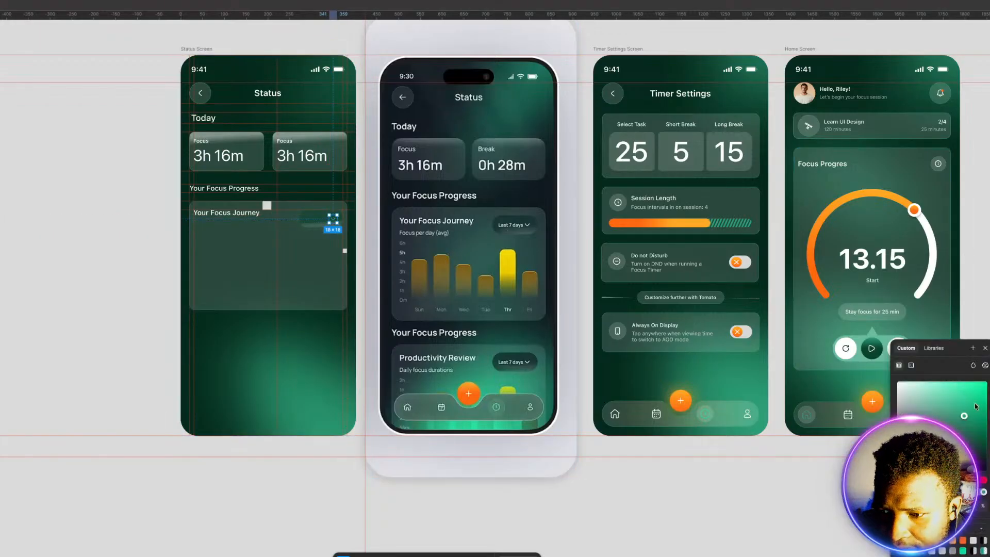
left_click_drag(964, 416, 897, 382)
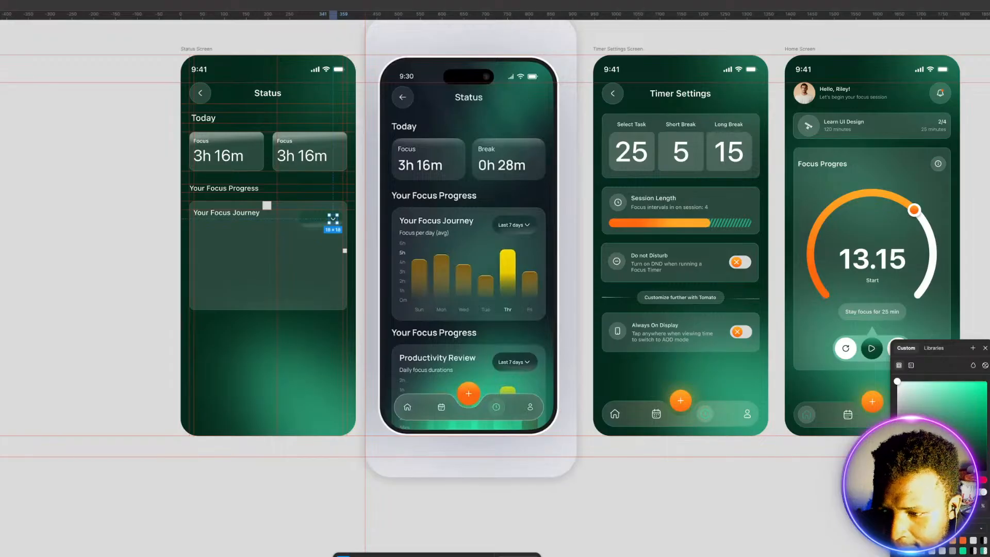
Step: Add the text label "Last 7 days" over the pill in the "Your Focus Journey" card
scroll(310, 214, "up", 5)
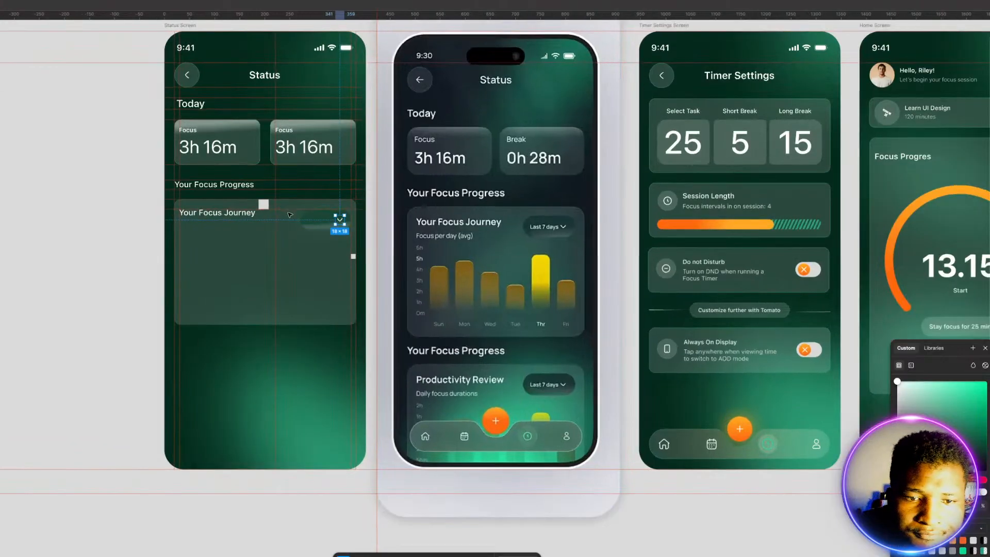
scroll(314, 214, "up", 2)
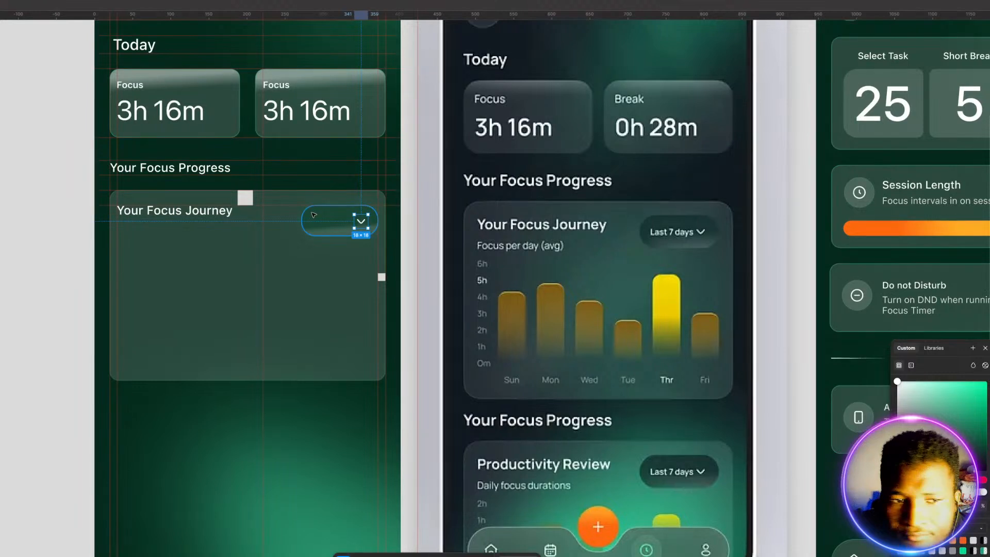
scroll(312, 217, "up", 1)
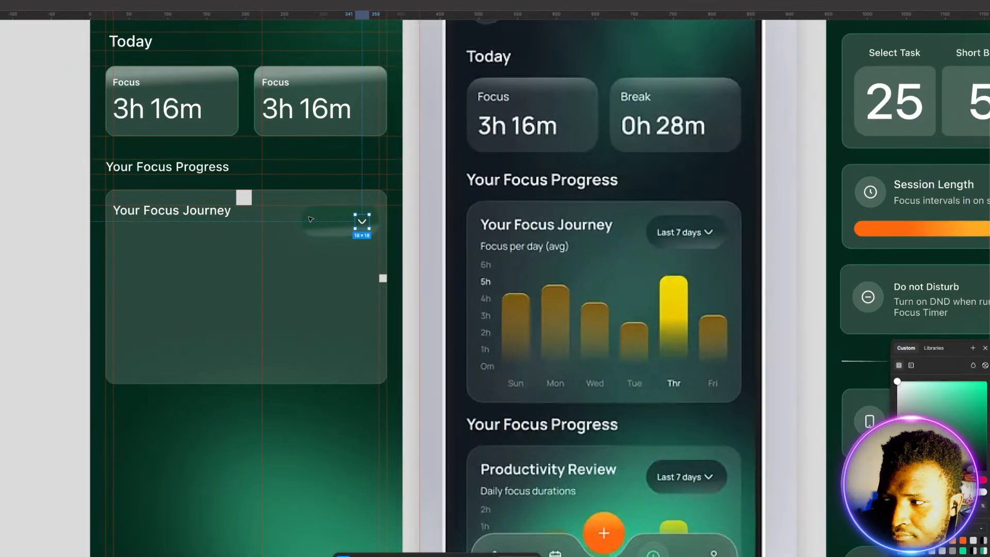
left_click(352, 279)
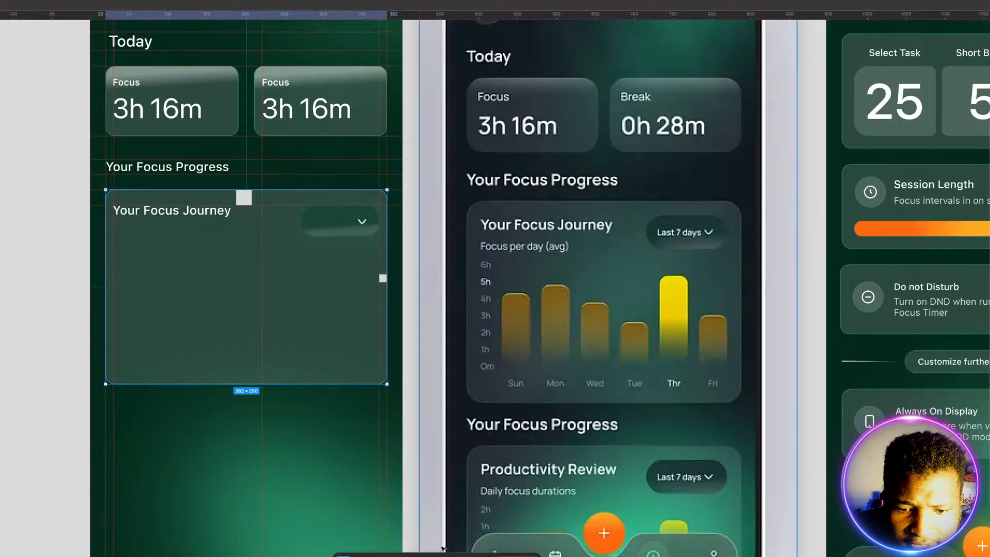
key("t")
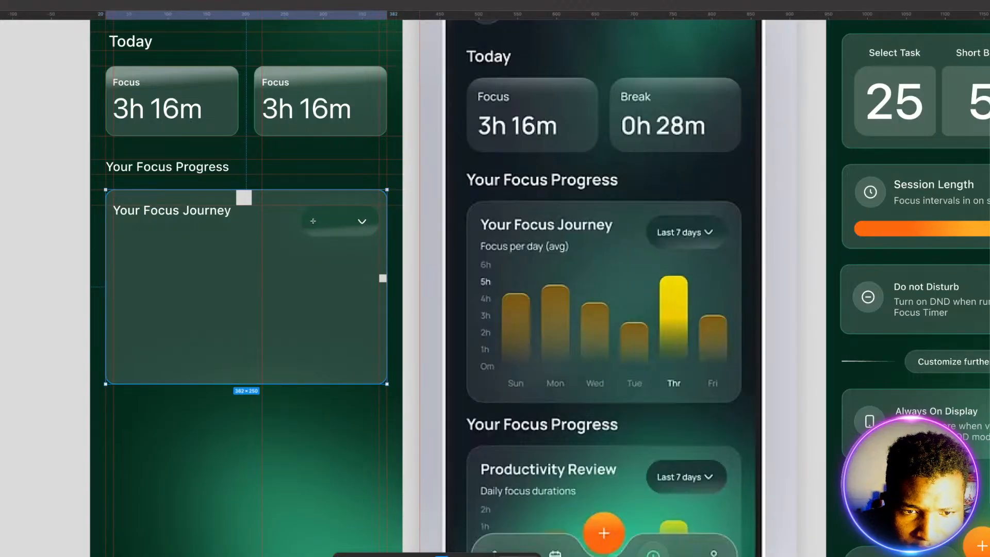
left_click(313, 223)
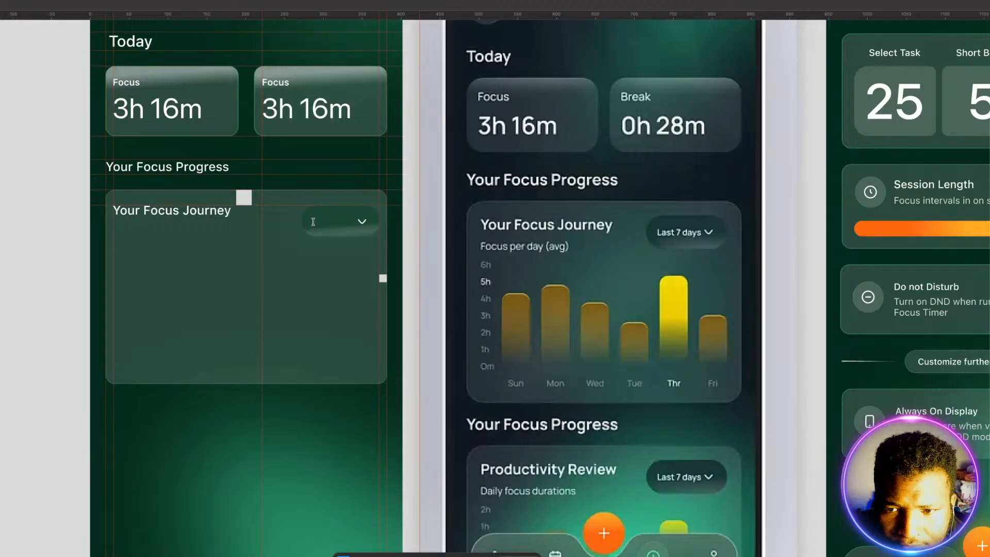
type("Last")
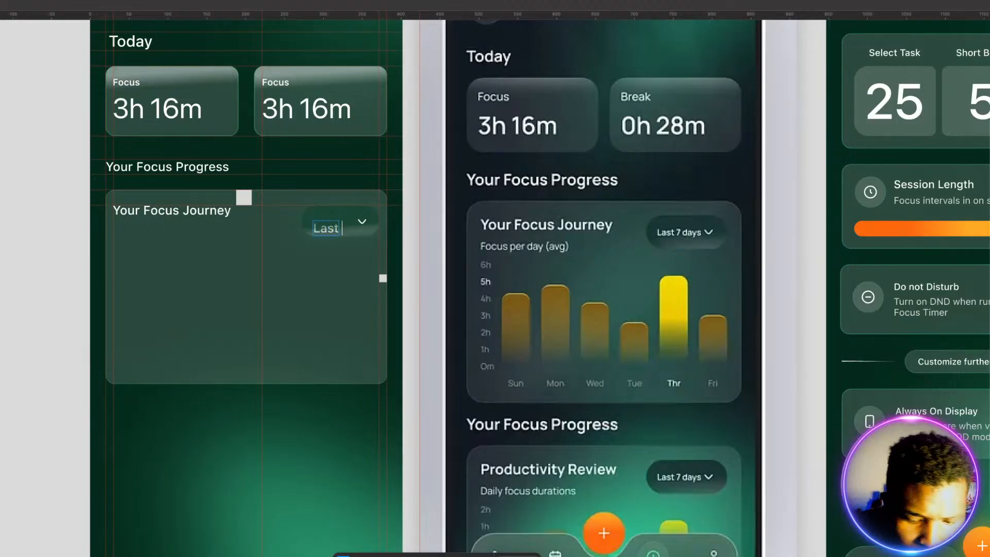
type(" 7 D")
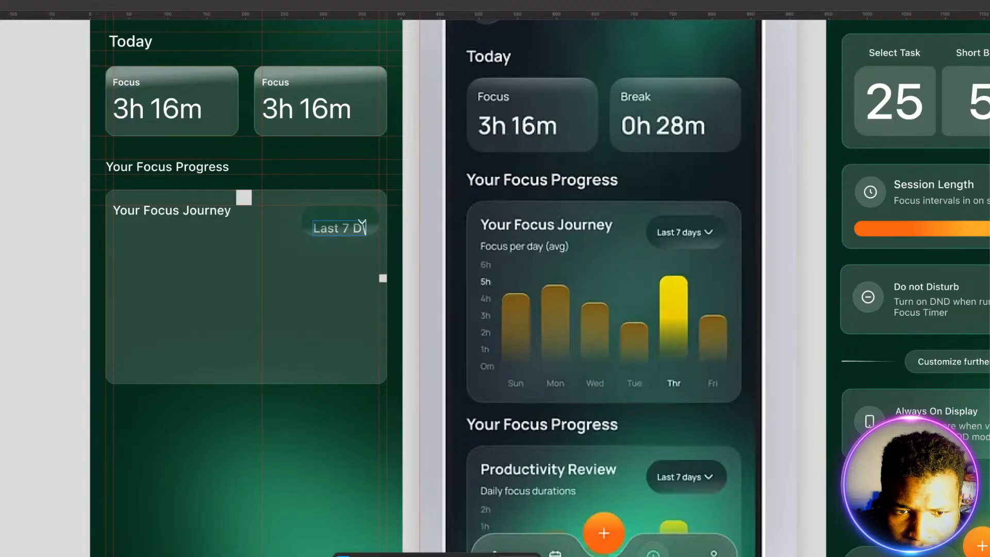
key("BackSpace")
type("da")
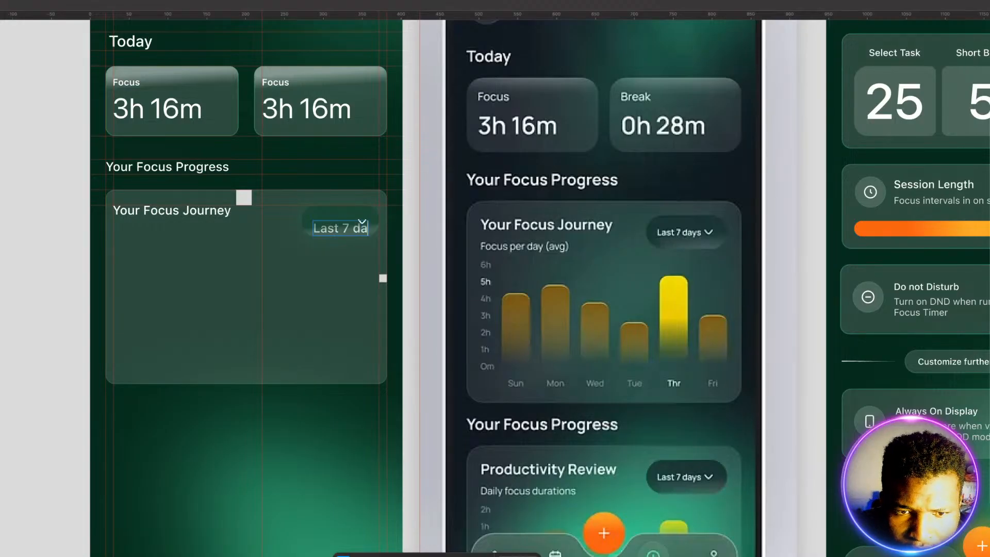
type("ys")
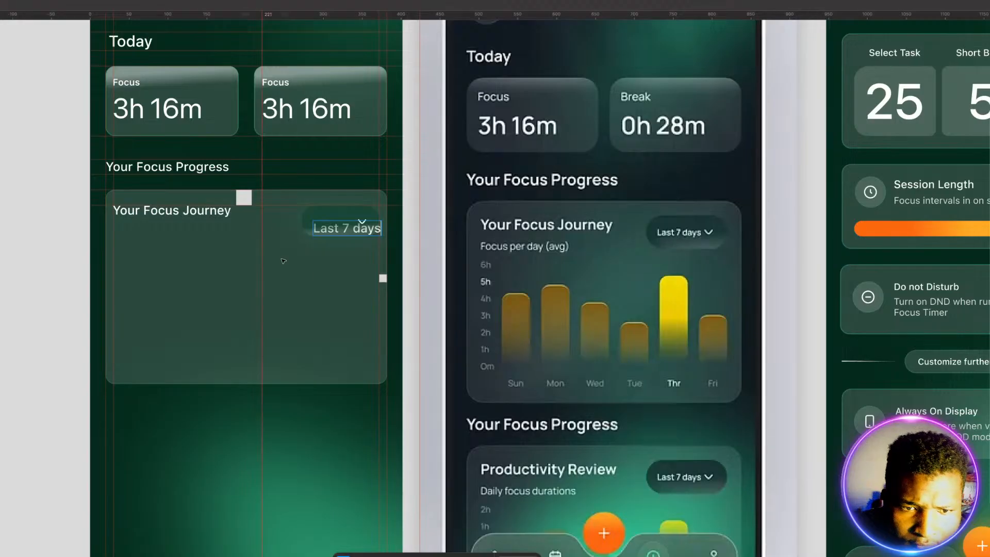
key("Escape")
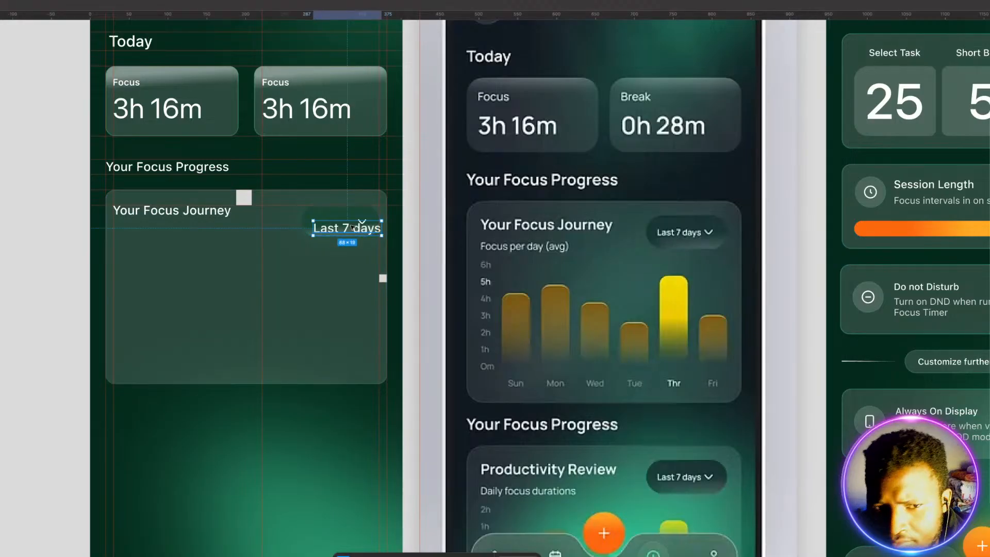
Step: Reduce the "Last 7 days" label's text size and position it inside the pill, just before the chevron
left_click_drag(335, 230, 320, 227)
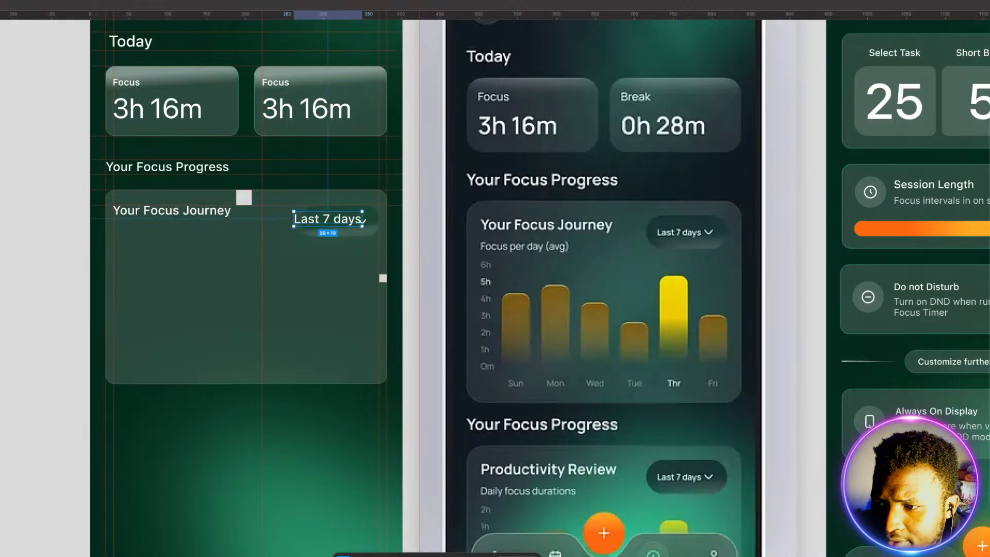
key("Down")
key("Down")
key("Down")
key("Down")
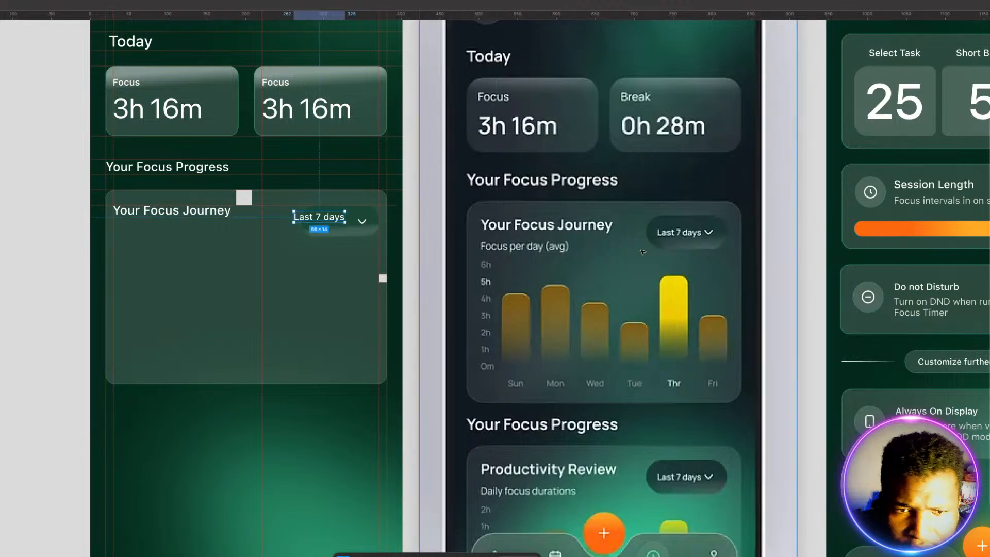
left_click_drag(336, 217, 350, 222)
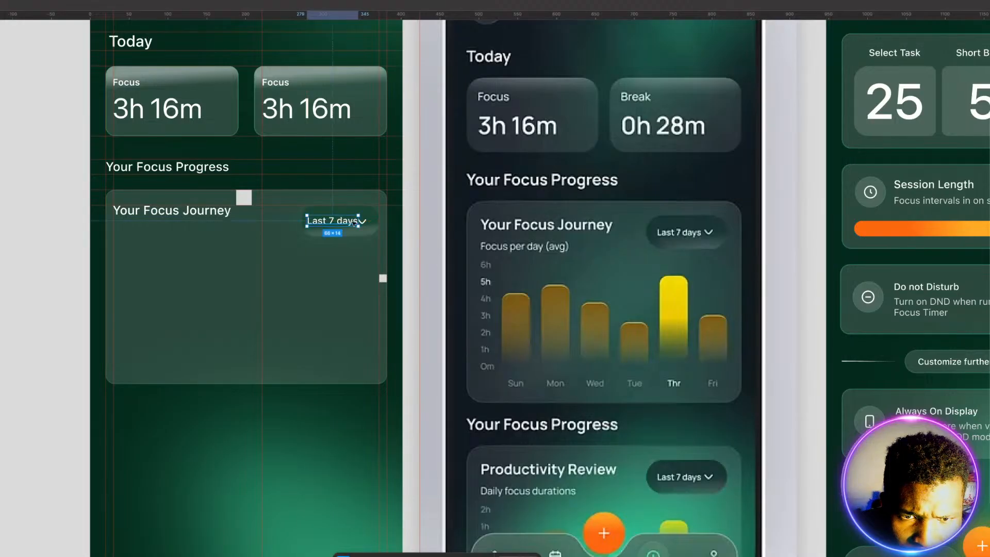
Step: Shift the chevron slightly away from the "Last 7 days" label and align the two on their vertical centers
left_click(365, 272)
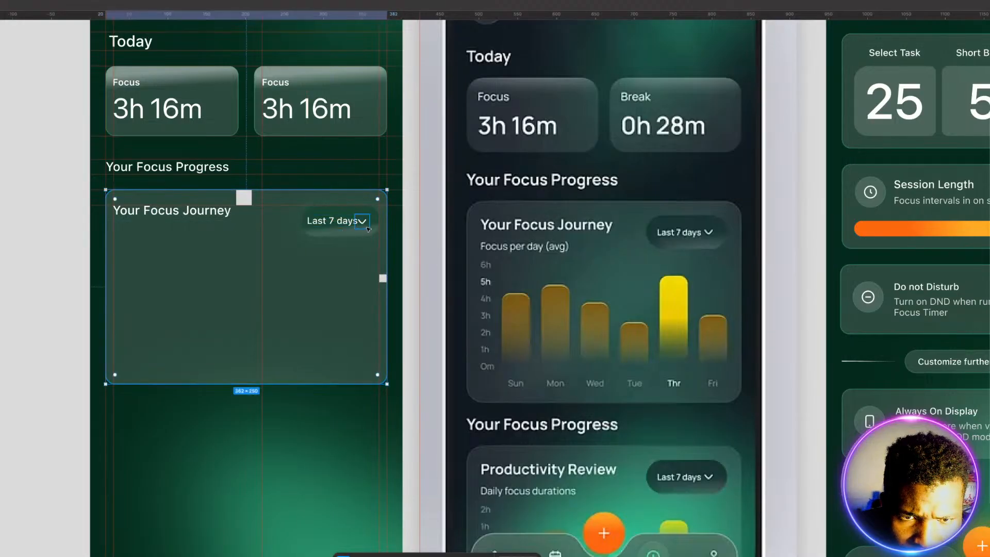
left_click_drag(363, 224, 368, 223)
key("ctrl+z")
left_click(365, 223)
key("shift+Return")
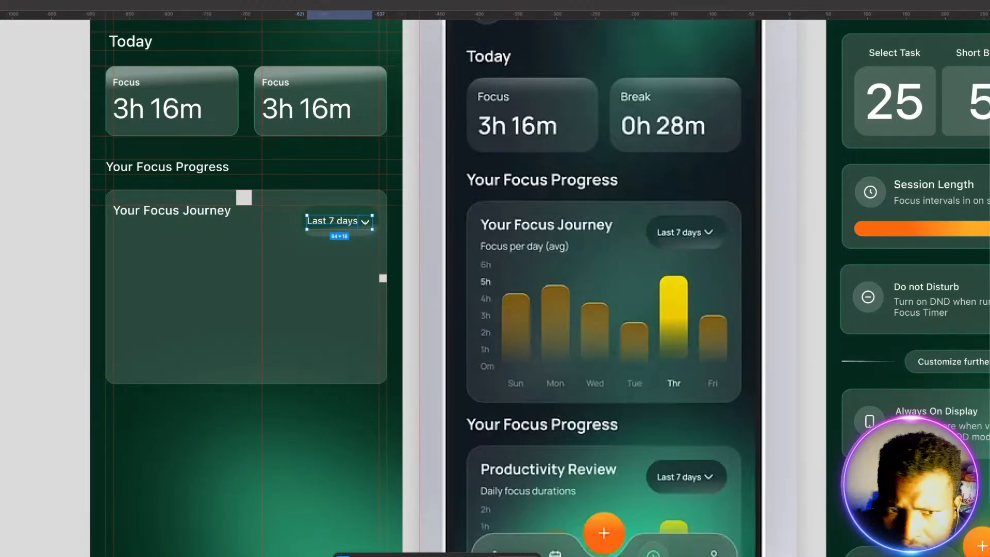
key("alt+v")
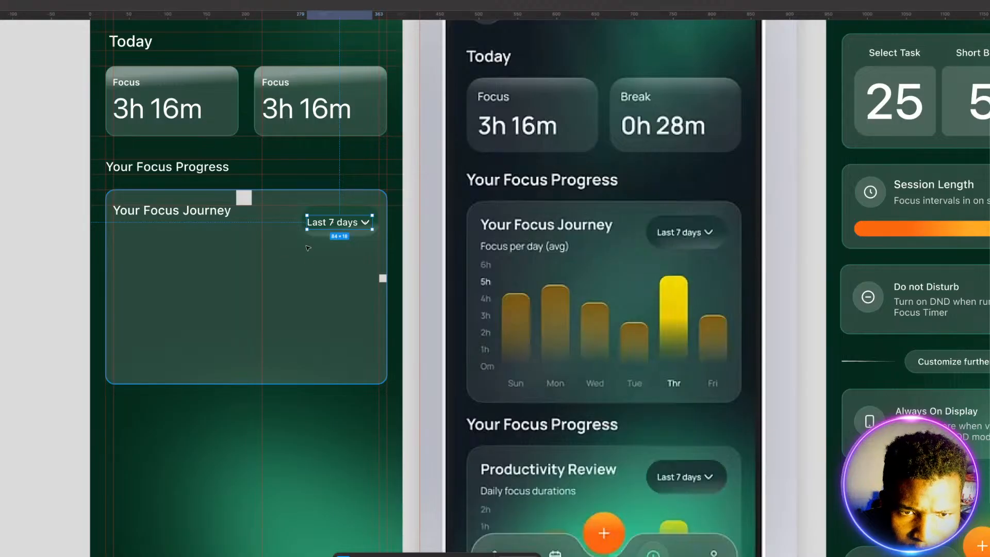
Step: Center the "Last 7 days" label and chevron within the pill
left_click(324, 211, "shift")
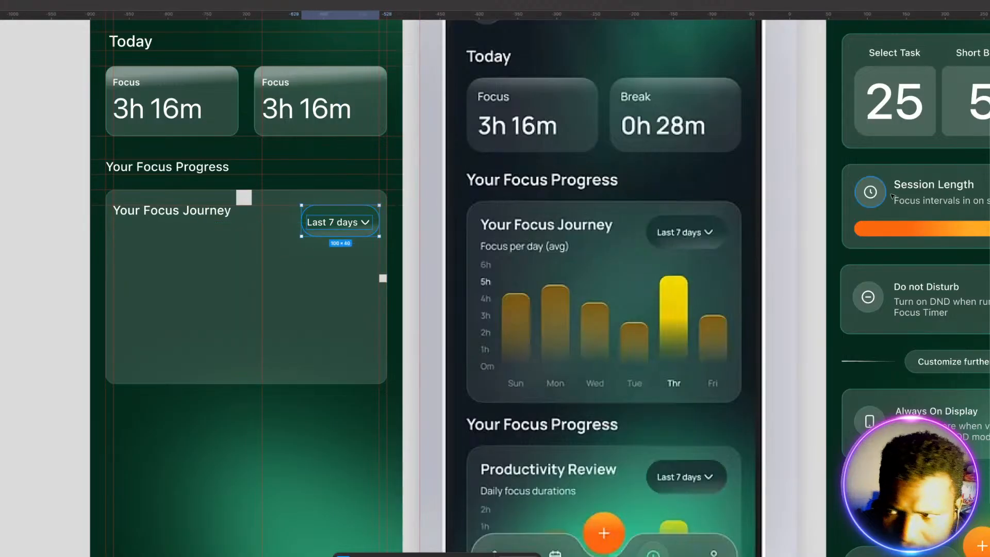
key("alt+v")
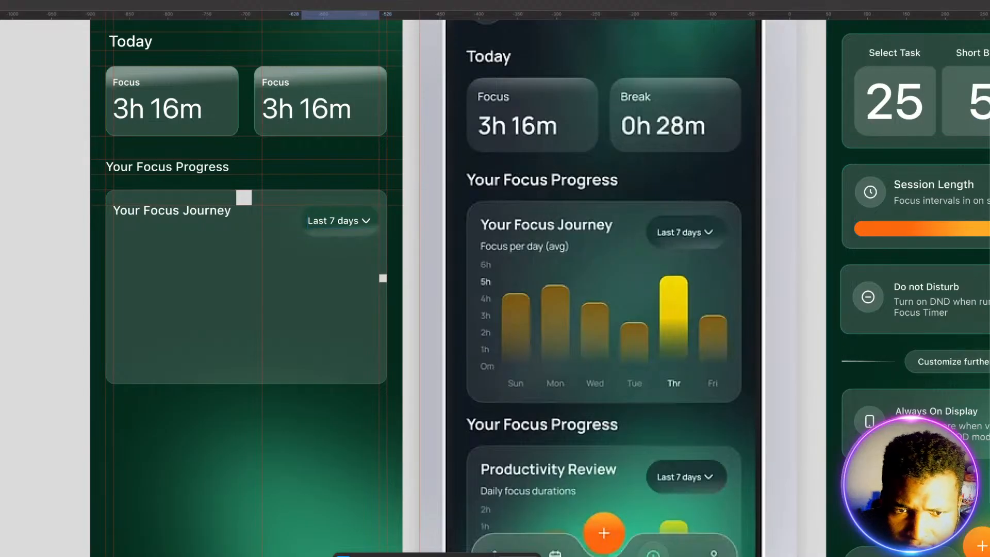
left_click(313, 329)
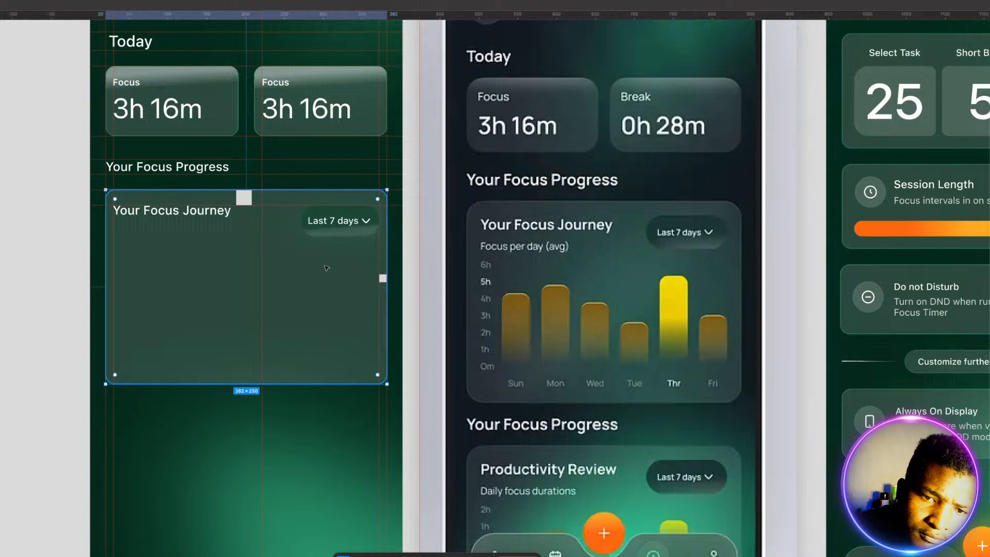
Step: Align the "Your Focus Journey" title and the "Last 7 days" pill on their vertical centers
left_click(329, 233)
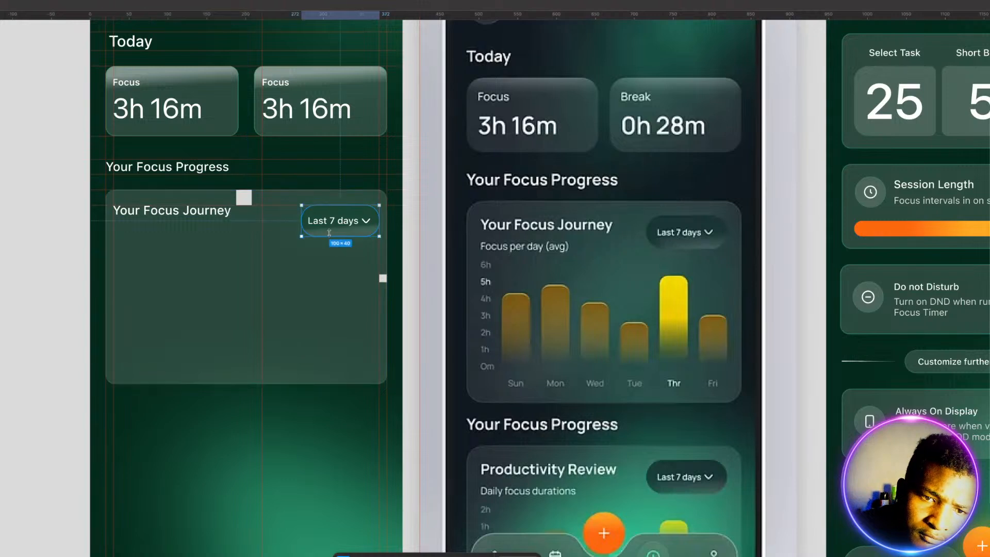
left_click(332, 280)
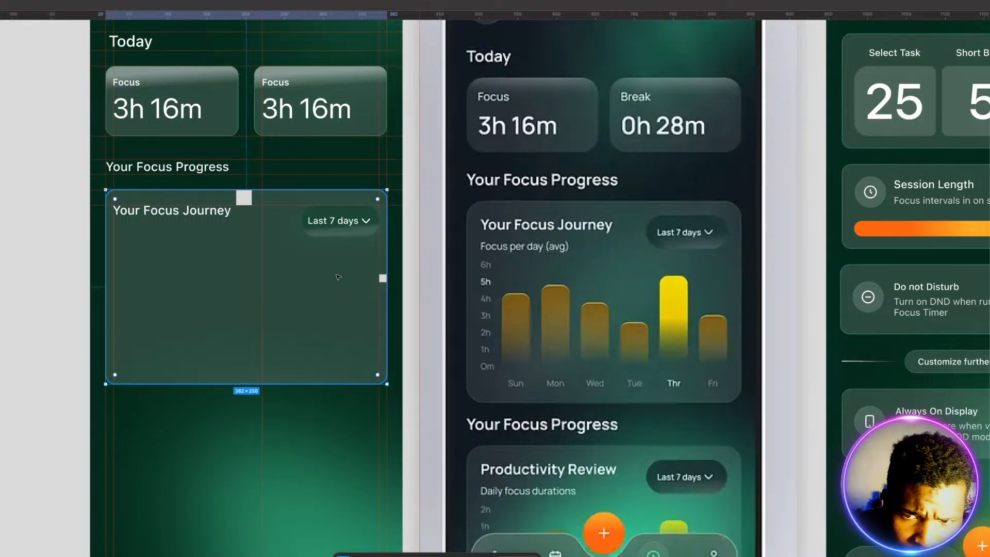
left_click(320, 235)
left_click(219, 212, "shift")
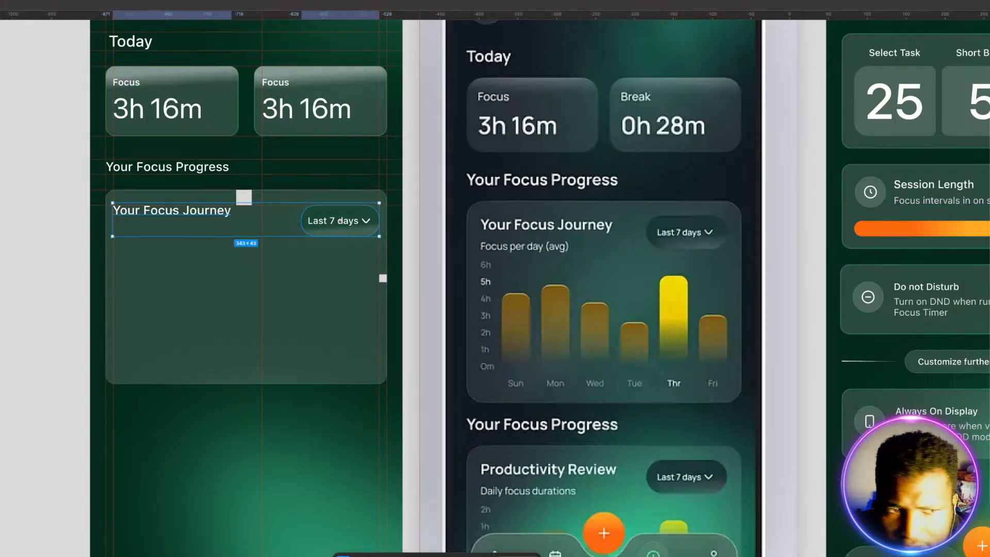
key("alt+v")
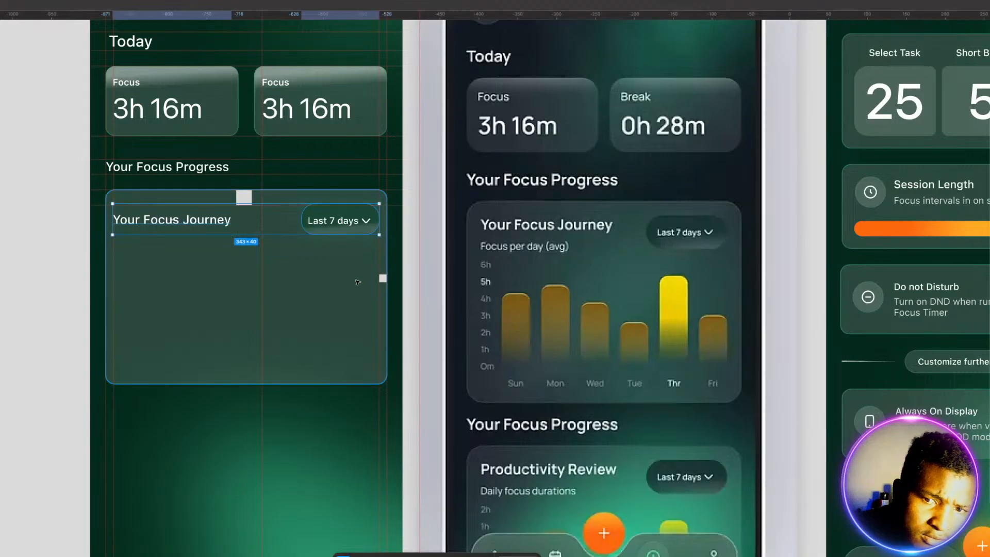
Step: Swap the 20 × 20 spacer at the card's top edge for the 10 × 10 spacer and move the padding guide to match
left_click(225, 284)
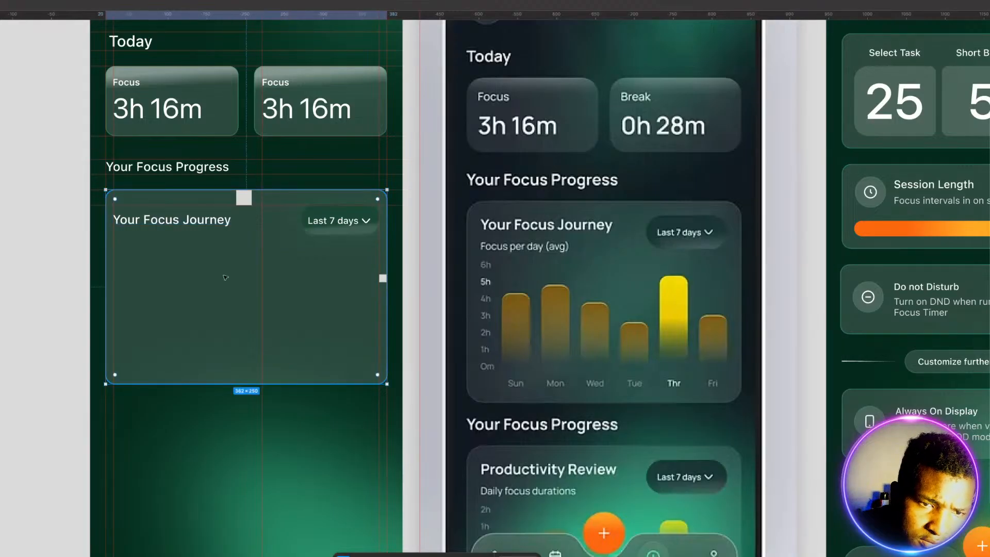
left_click(243, 197)
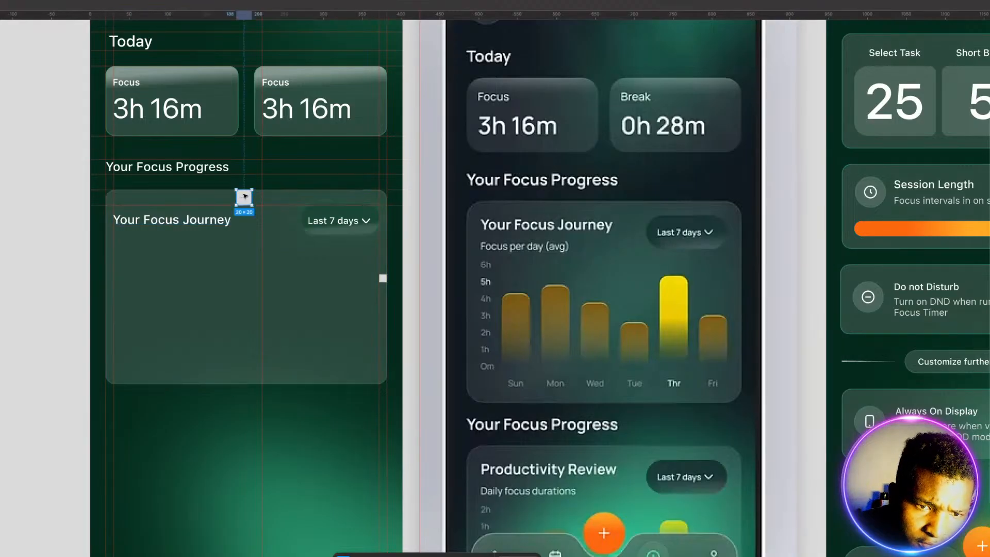
left_click_drag(245, 197, 217, 409)
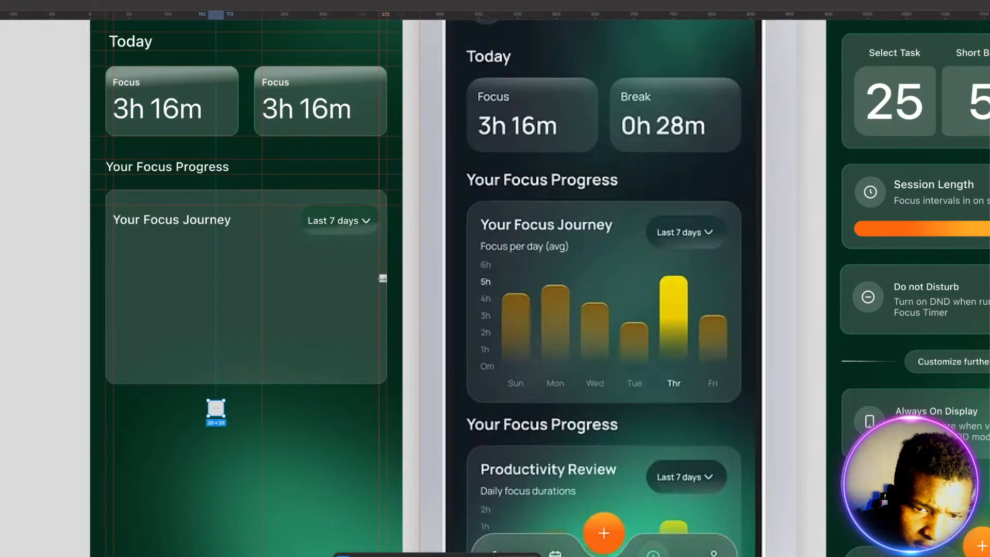
left_click(382, 279)
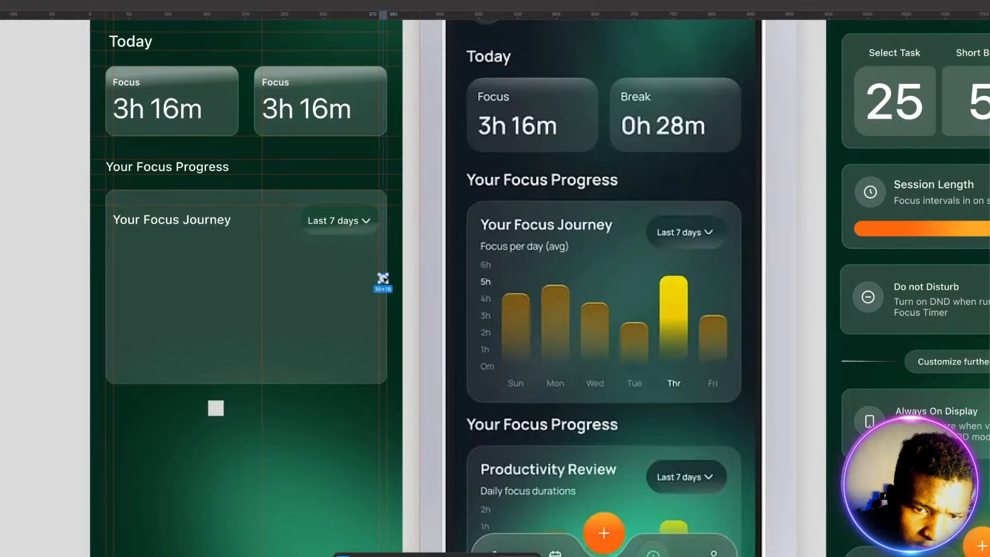
left_click_drag(382, 278, 279, 198)
Step: Move the "Your Focus Journey" title and the complete "Last 7 days" pill up to the card's top padding guide
left_click(213, 225)
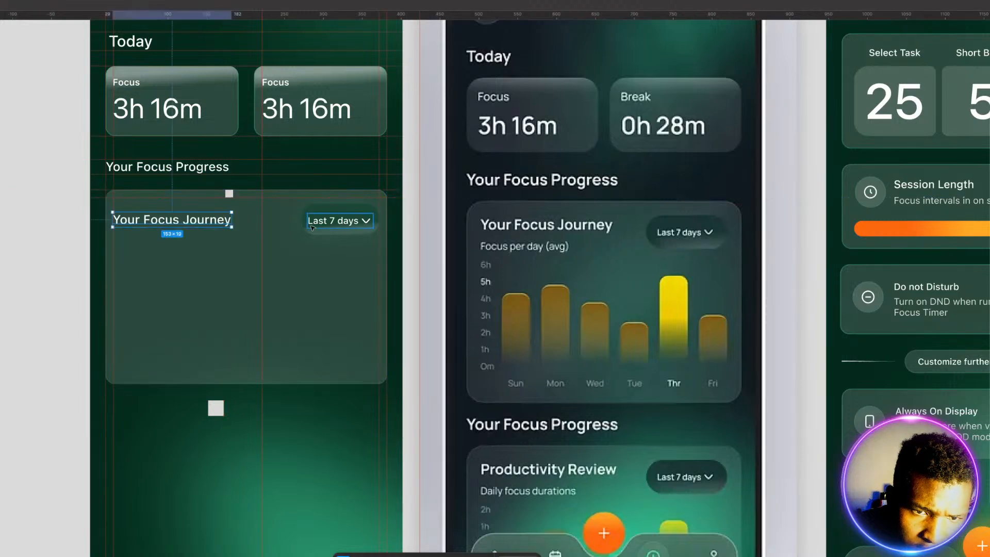
left_click(321, 230, "shift")
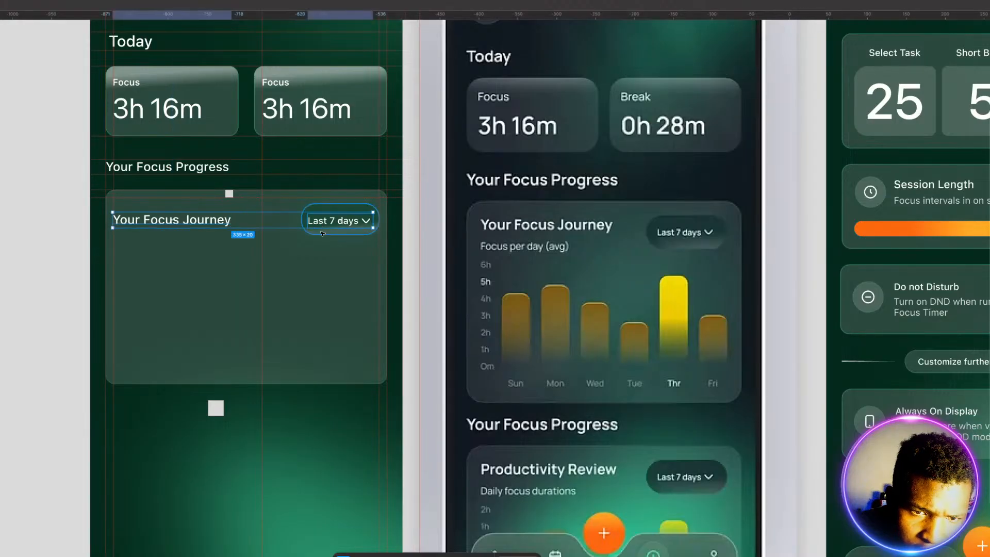
key("shift+a")
left_click_drag(321, 234, 319, 229)
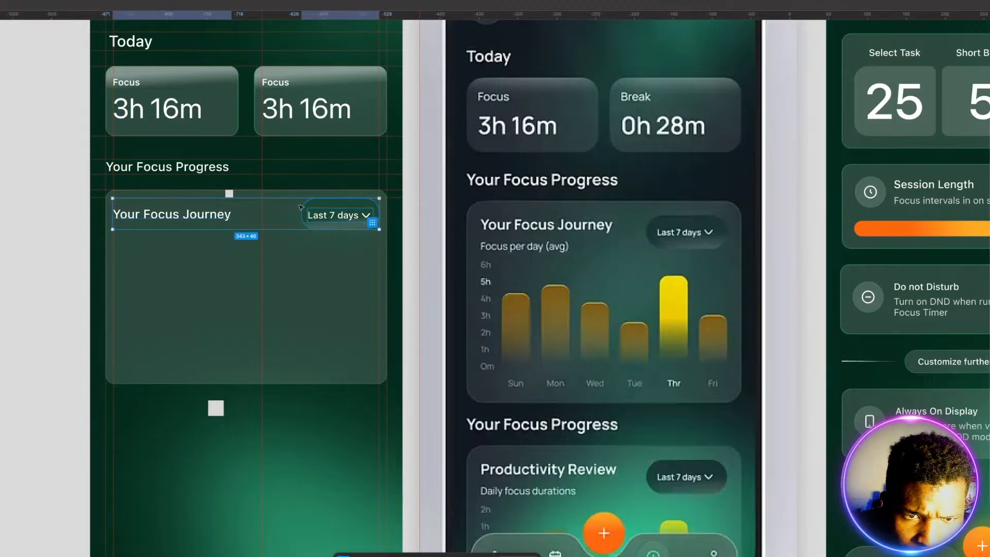
Step: Move the 10 × 10 spacer into the card's empty middle and add a horizontal guide along the pill's lower edge
left_click(302, 293)
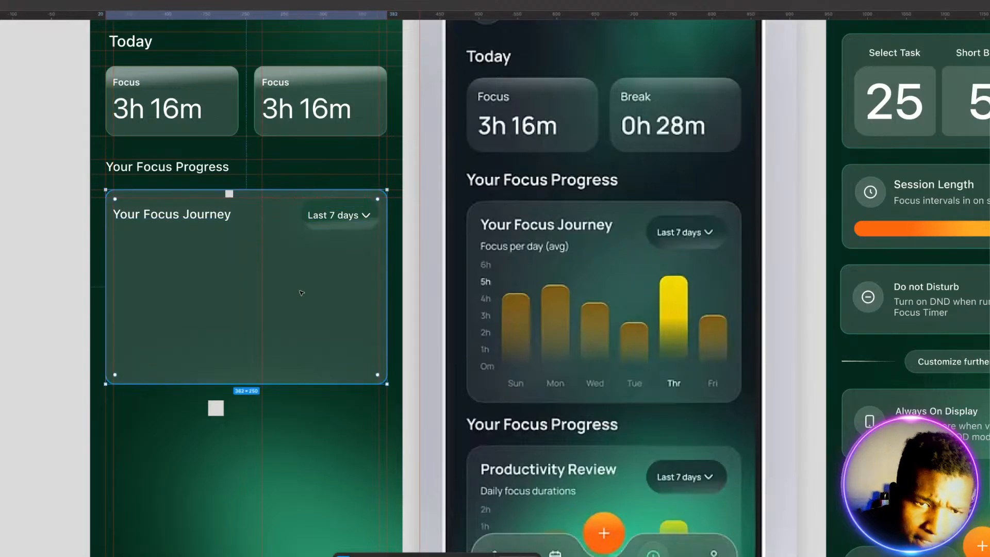
left_click(228, 194)
left_click_drag(229, 195, 208, 304)
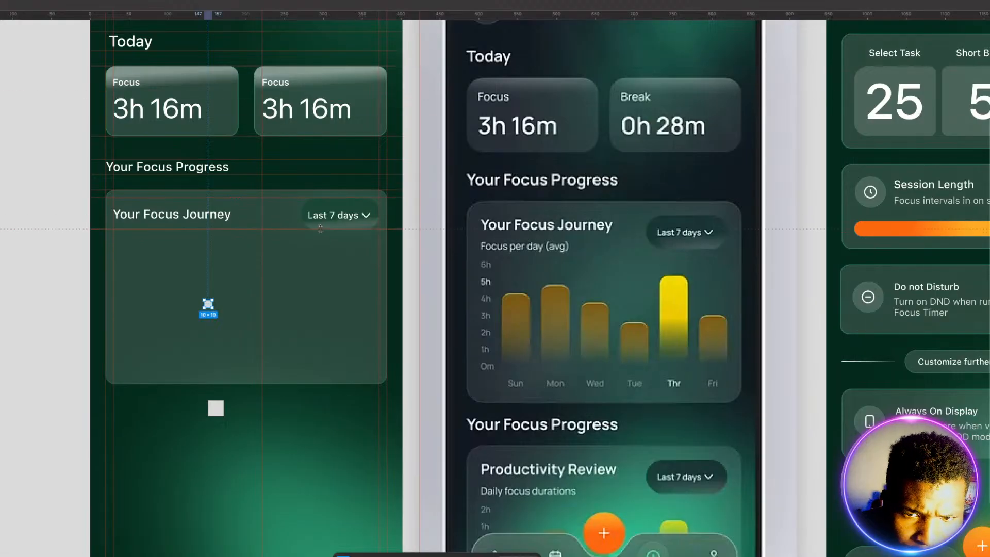
left_click_drag(320, 229, 321, 229)
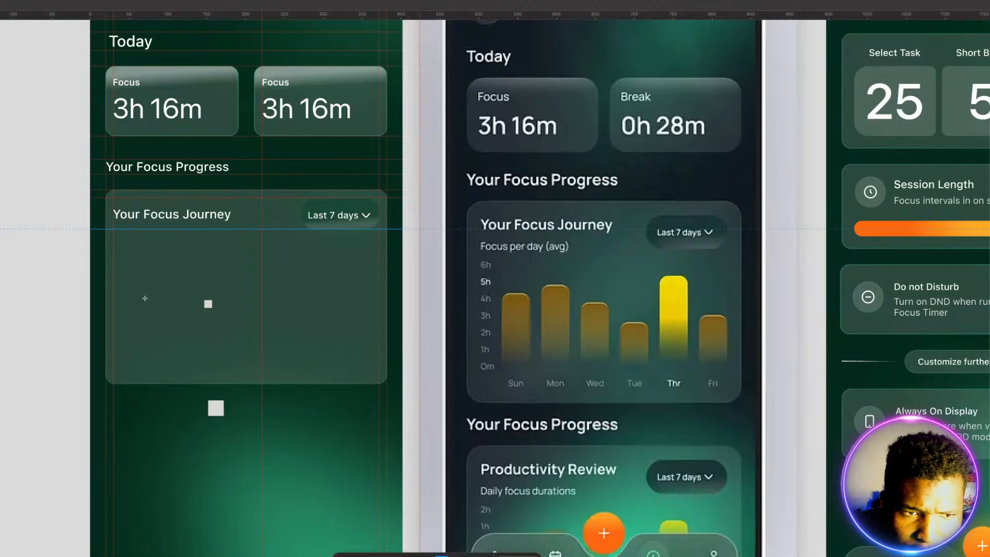
Step: Add the text label "Focus per day (avg)" inside the card, below the "Your Focus Journey" title
key("t")
left_click(124, 240)
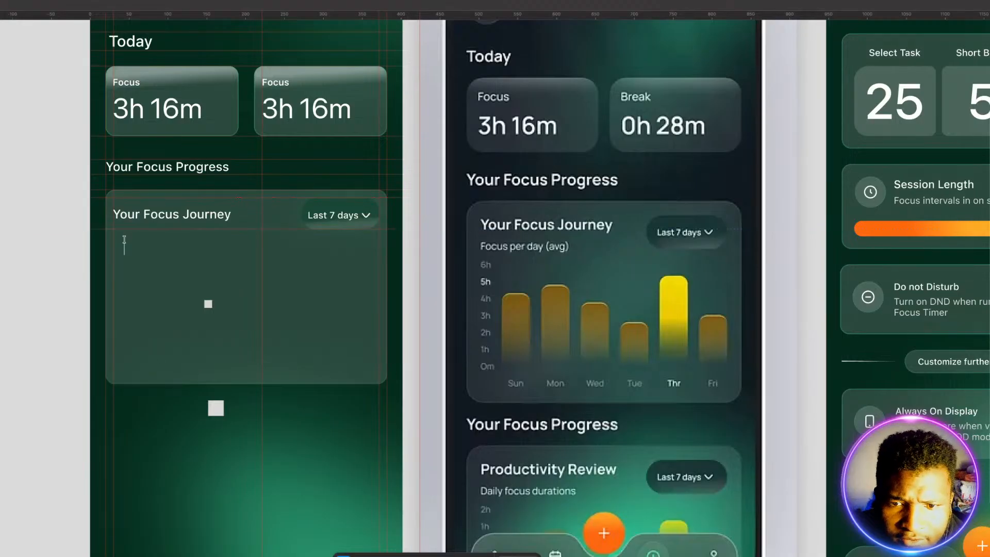
type("F")
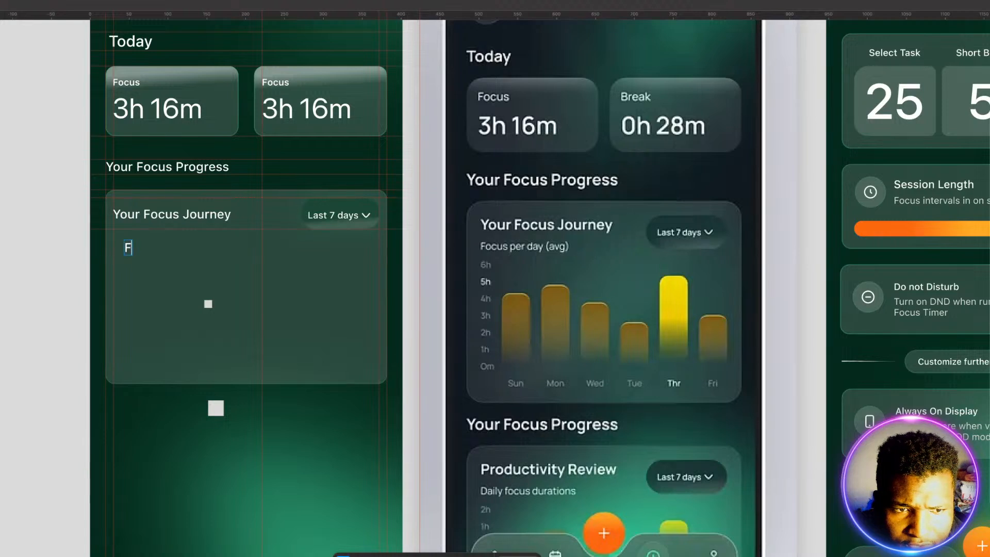
type("ocus per")
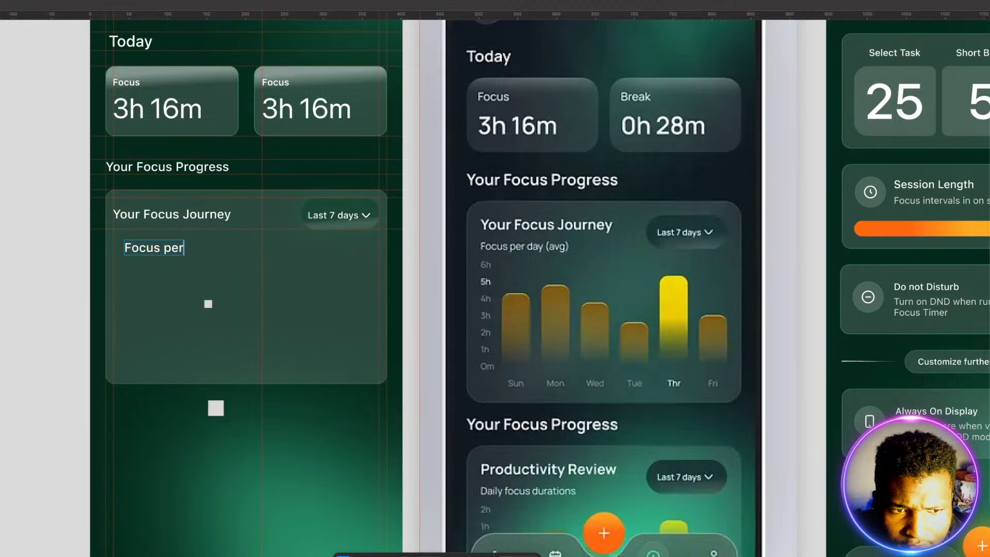
type(" day (avg)")
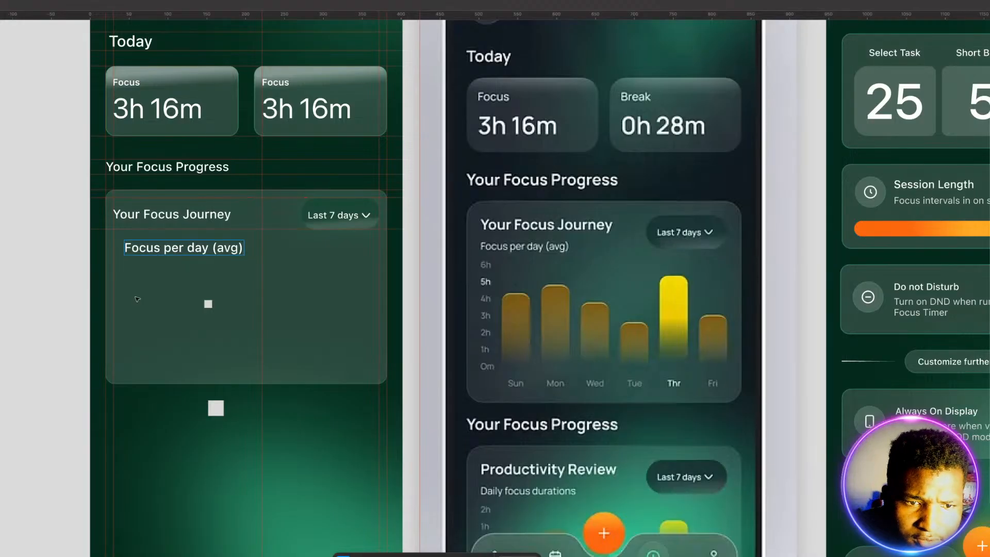
key("Escape")
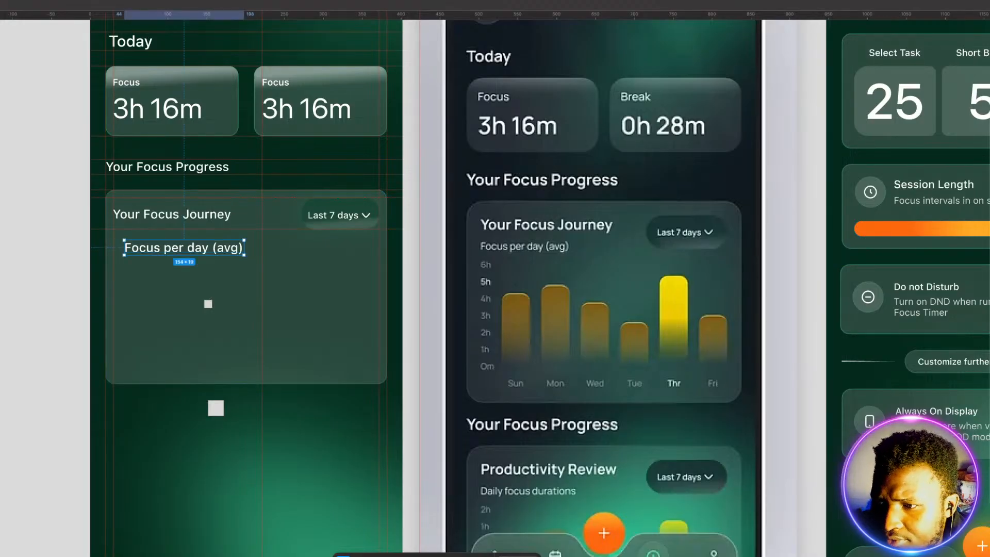
Step: Reduce the "Focus per day (avg)" label's text size and place it directly beneath the "Your Focus Journey" title
key("Return")
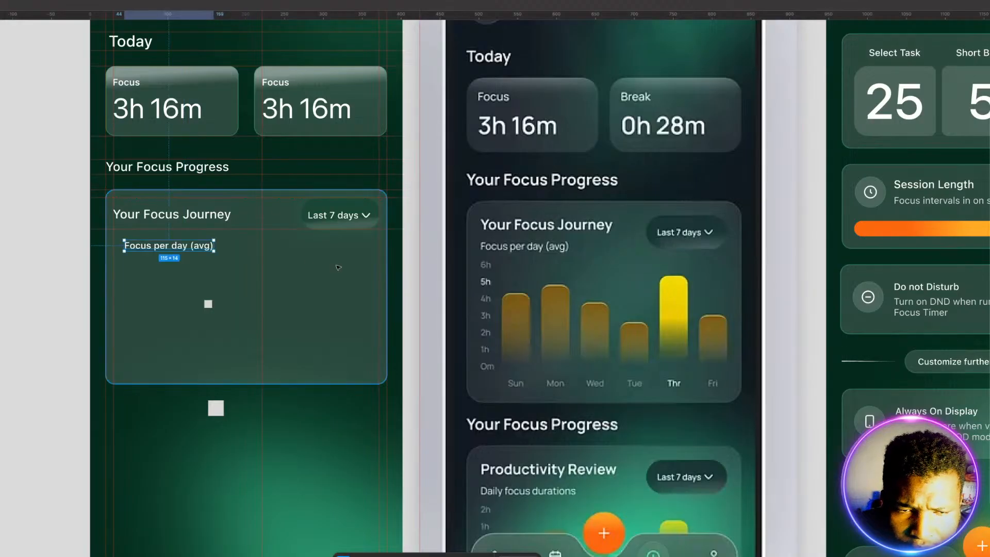
left_click_drag(166, 249, 157, 238)
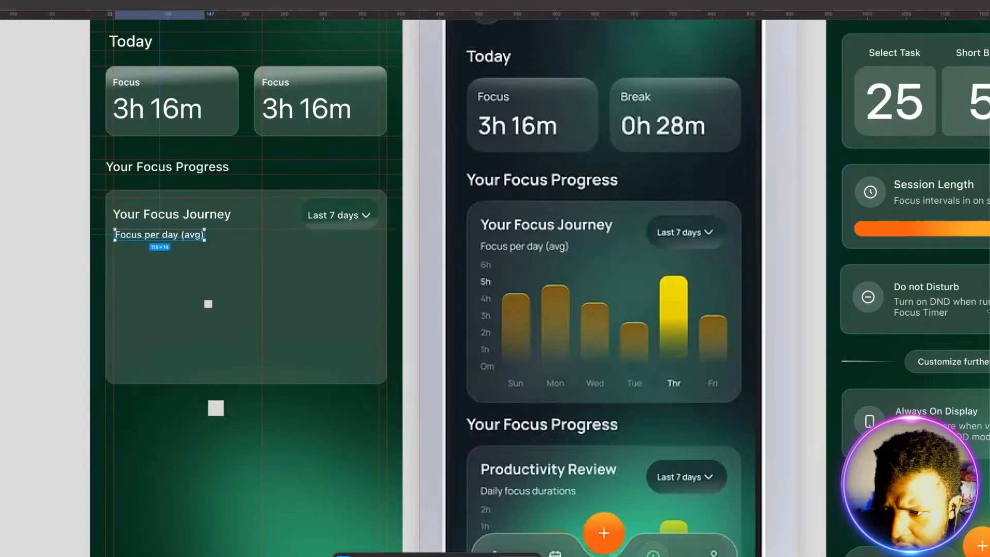
left_click(989, 355)
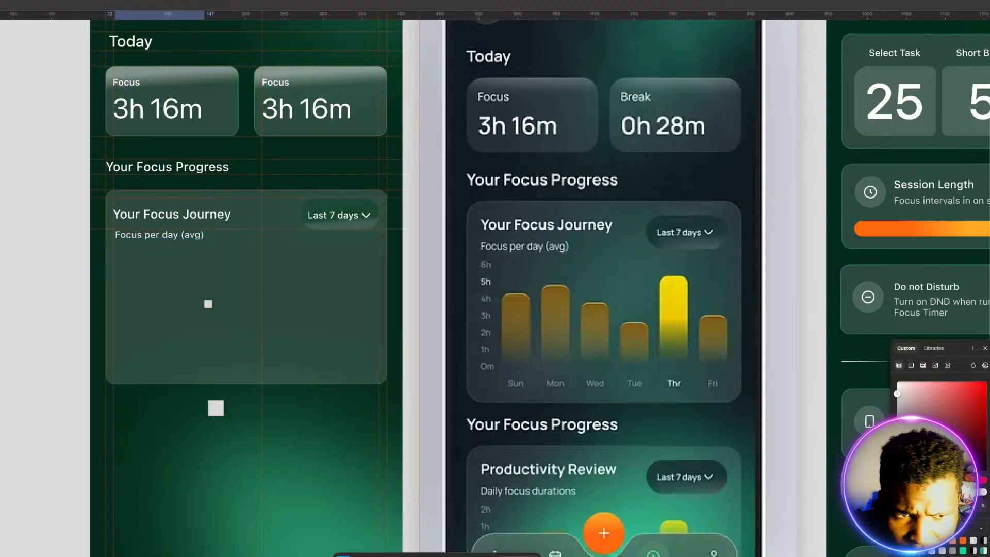
left_click(173, 289)
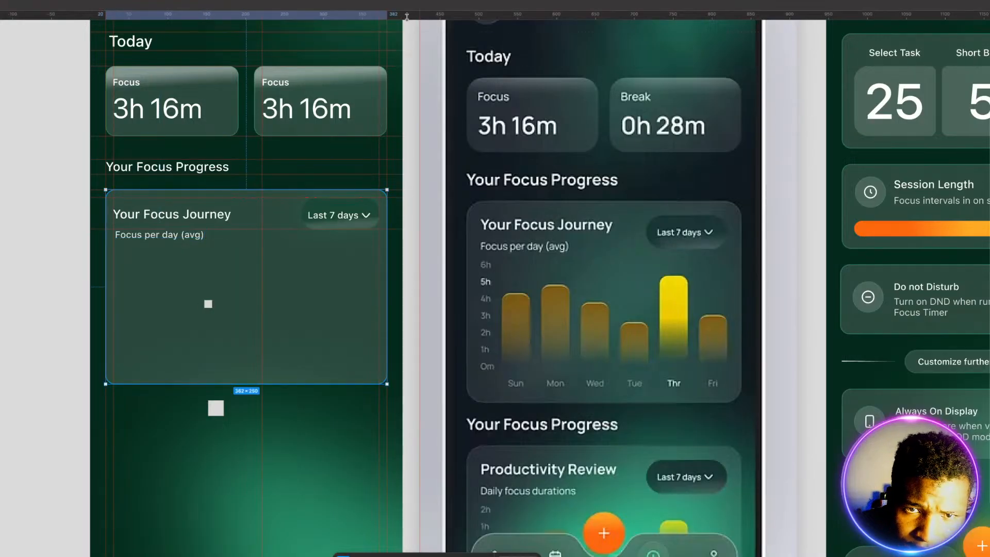
Step: Add a horizontal guide beneath the "Focus per day (avg)" label and a second one 10 px lower, spaced with the 10 × 10 spacer
left_click_drag(407, 16, 350, 248)
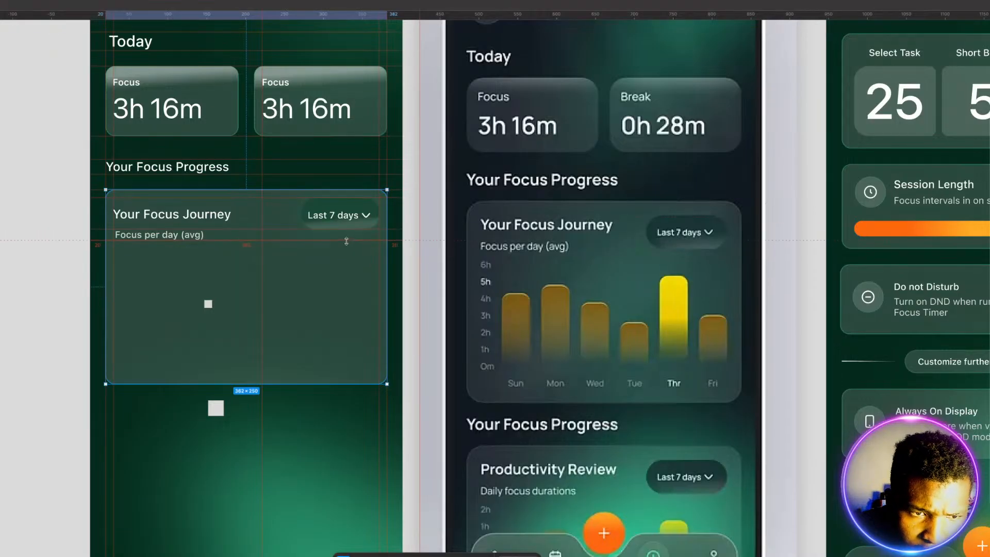
left_click(208, 304)
left_click_drag(208, 305, 220, 244)
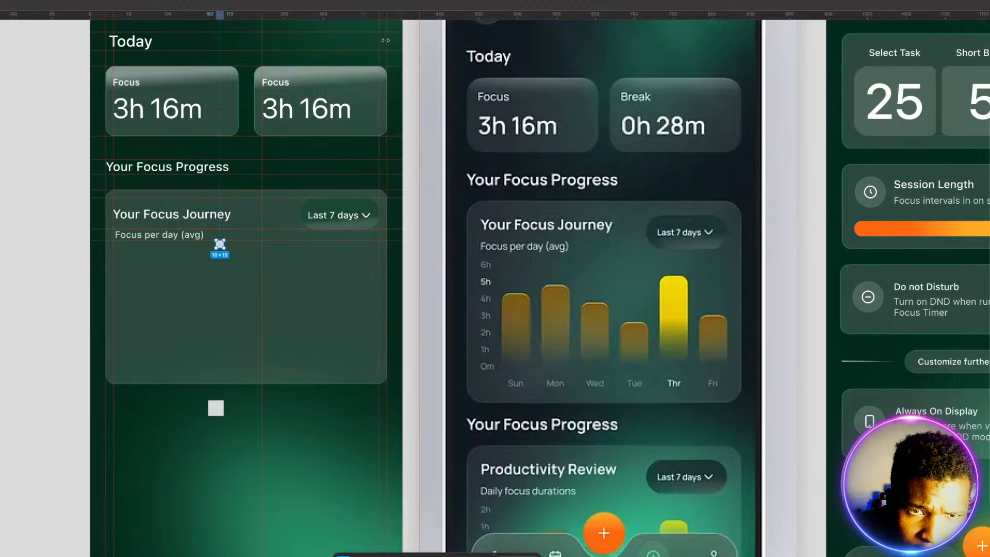
left_click_drag(409, 14, 365, 251)
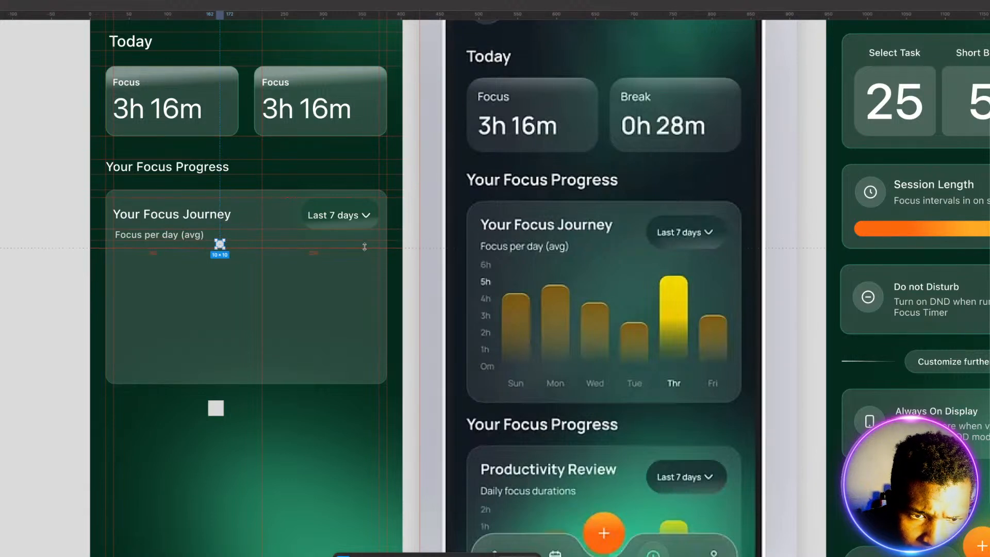
left_click(168, 440)
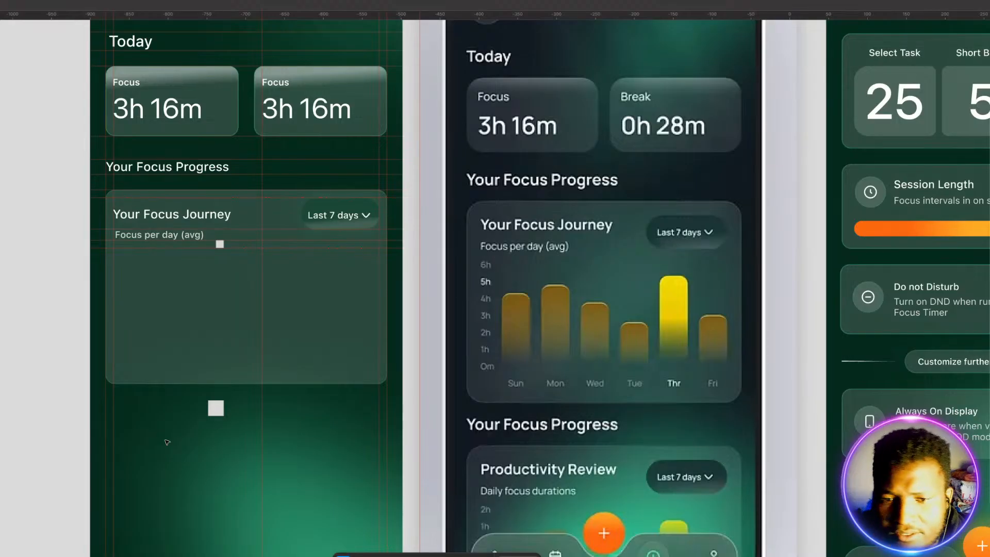
Step: Add the text "6h" on the empty canvas below the Status Screen and turn it into a component
scroll(145, 361, "down", 7)
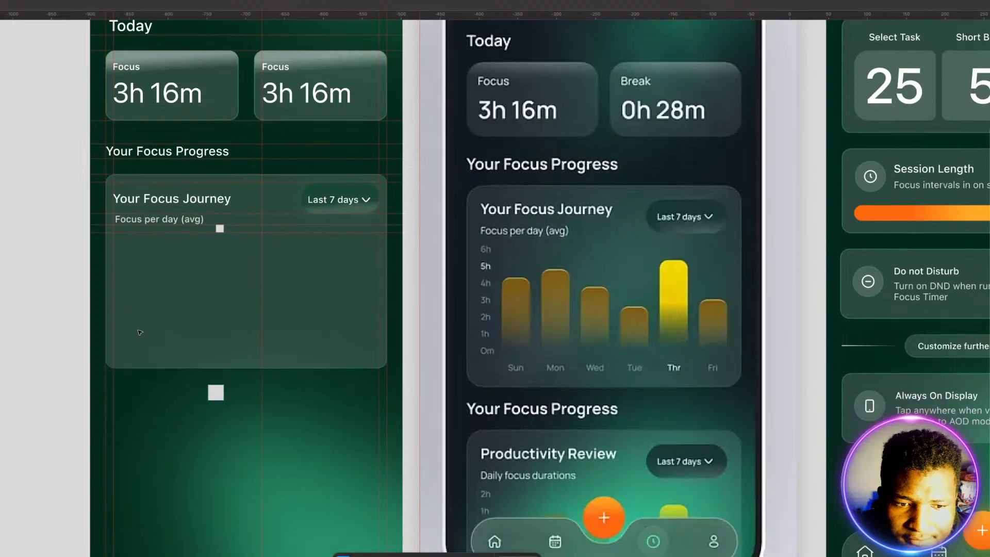
scroll(141, 334, "up", 6)
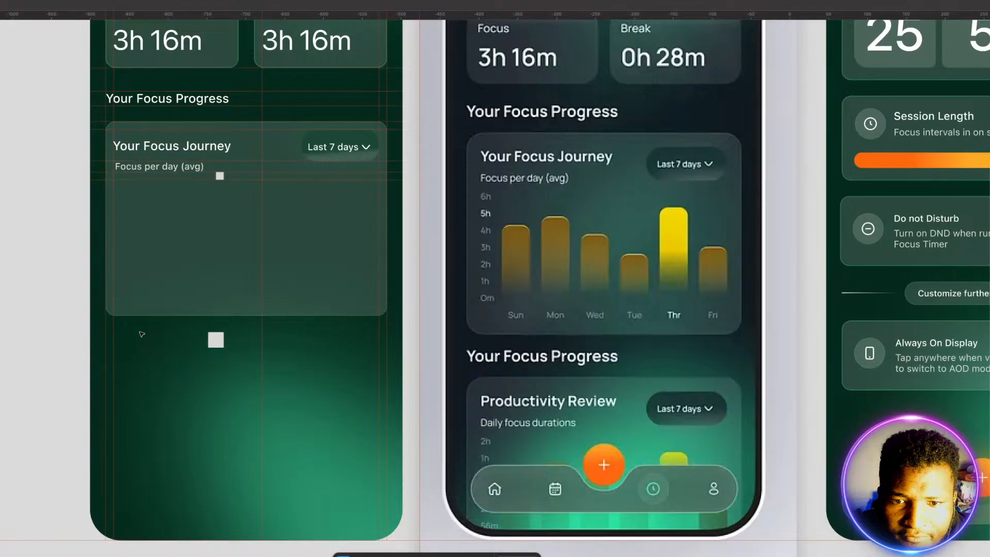
scroll(142, 334, "down", 6)
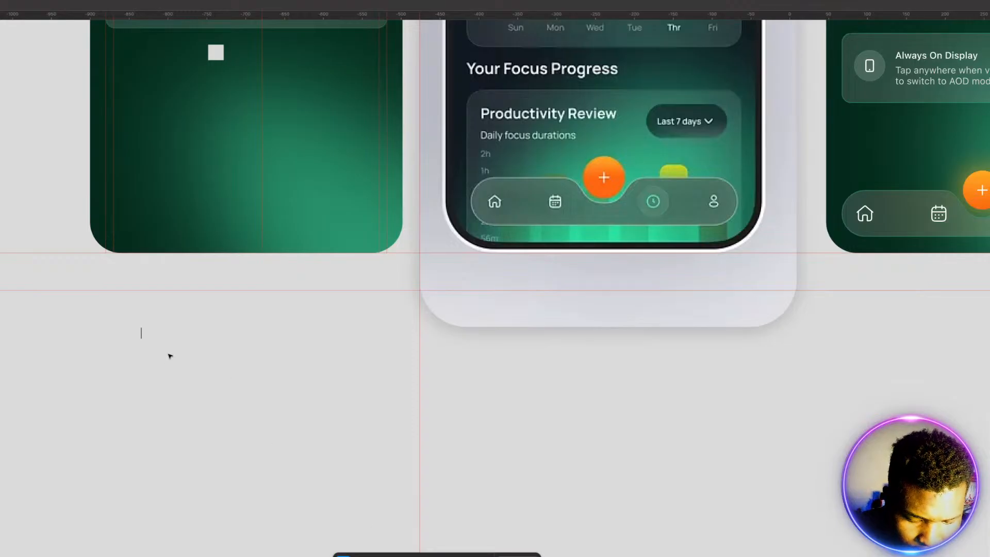
type("6h")
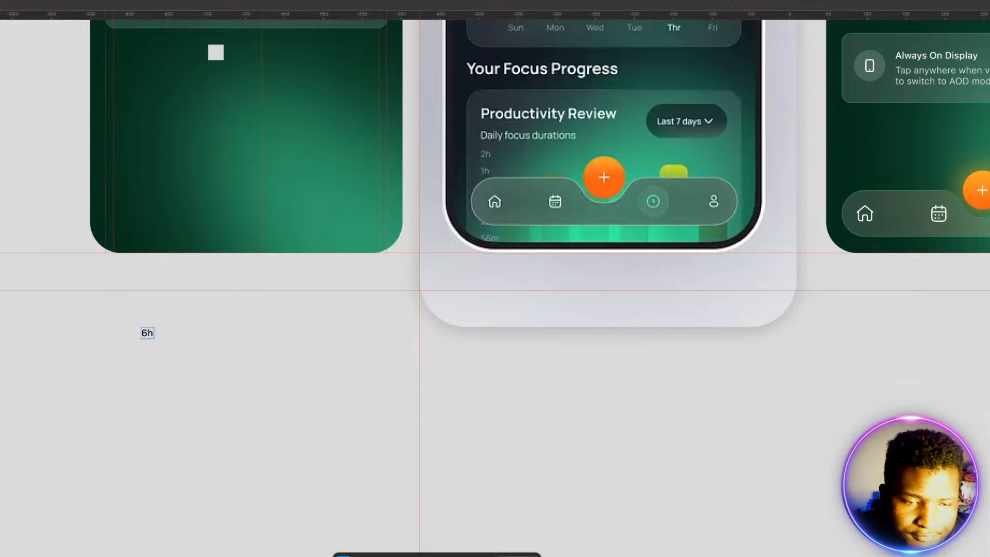
key("Escape")
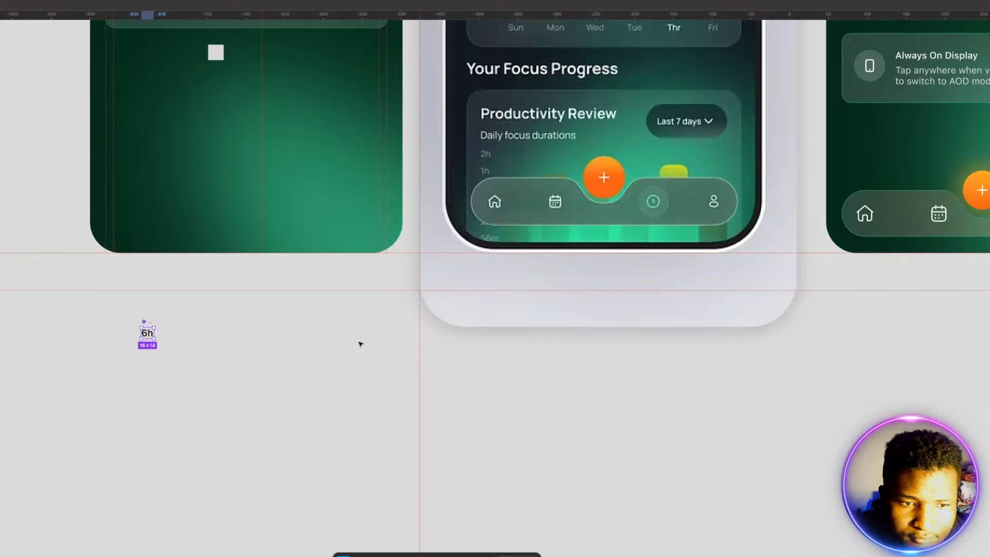
Step: Draw a 30 × 174 frame beside the "6h" component and fill it with a vertical column of seven evenly spaced "6h" instances
left_click(342, 450)
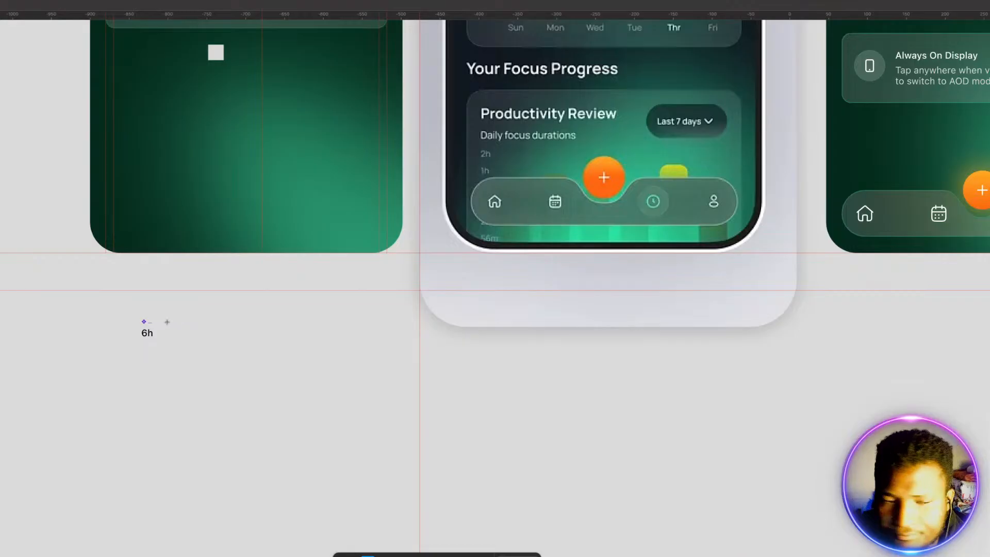
left_click_drag(171, 318, 194, 453)
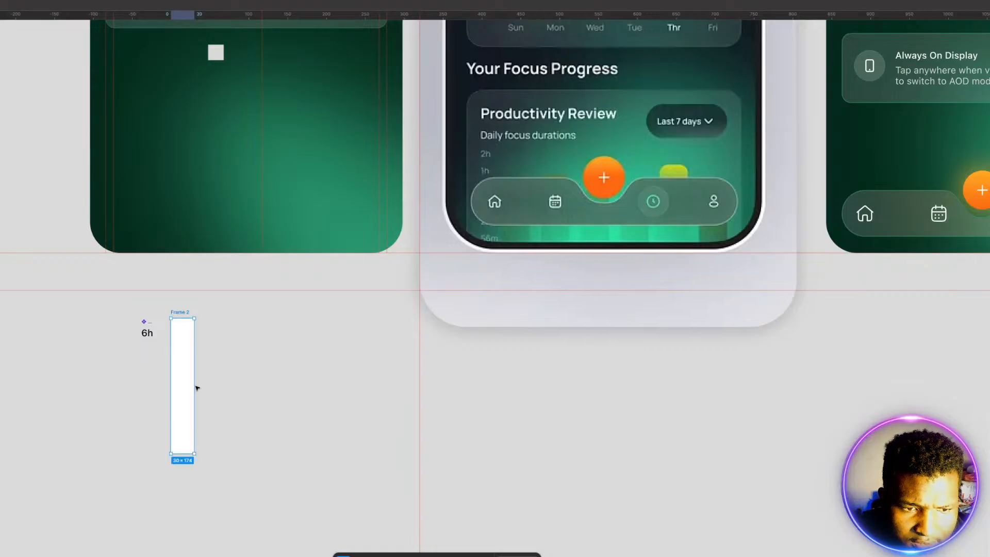
left_click(146, 334)
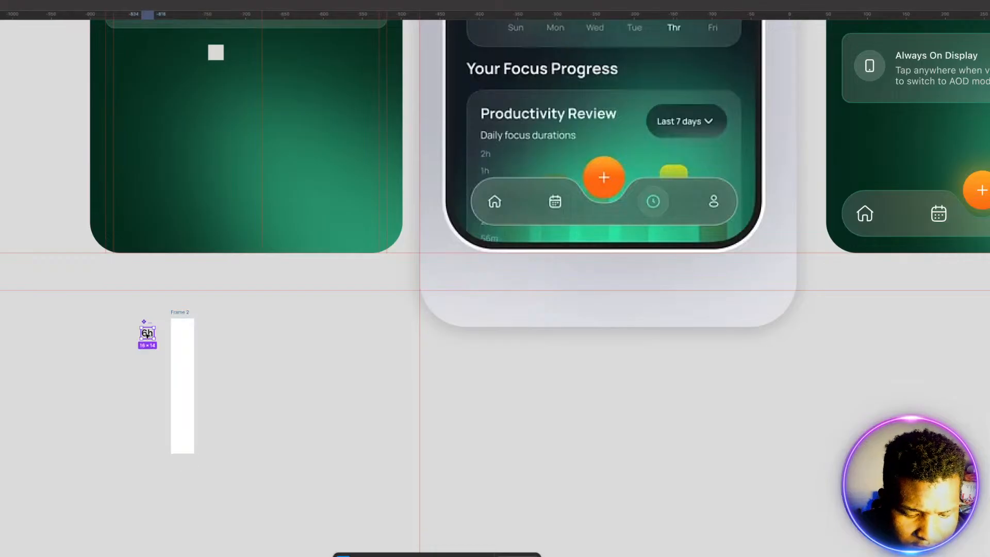
left_click_drag(146, 333, 181, 372)
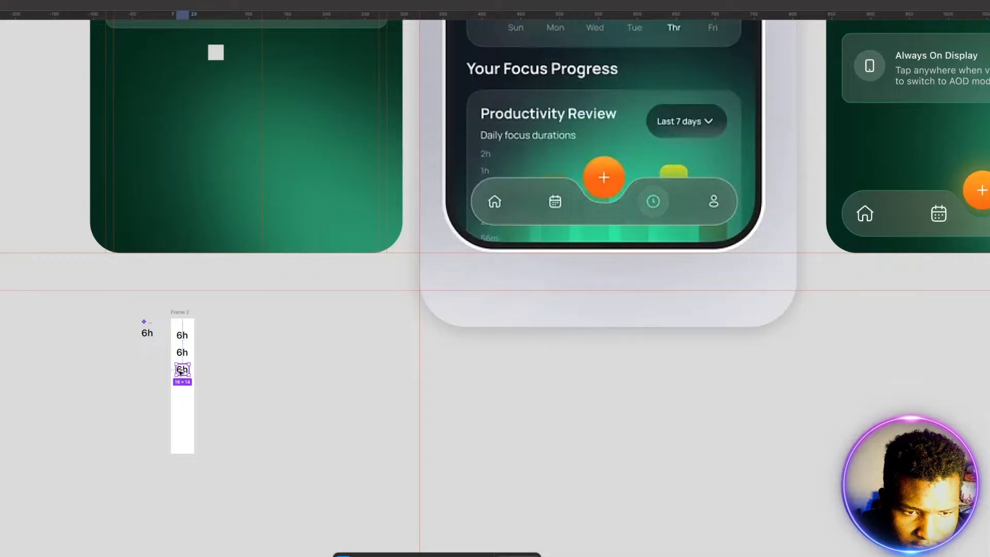
key("ctrl+d")
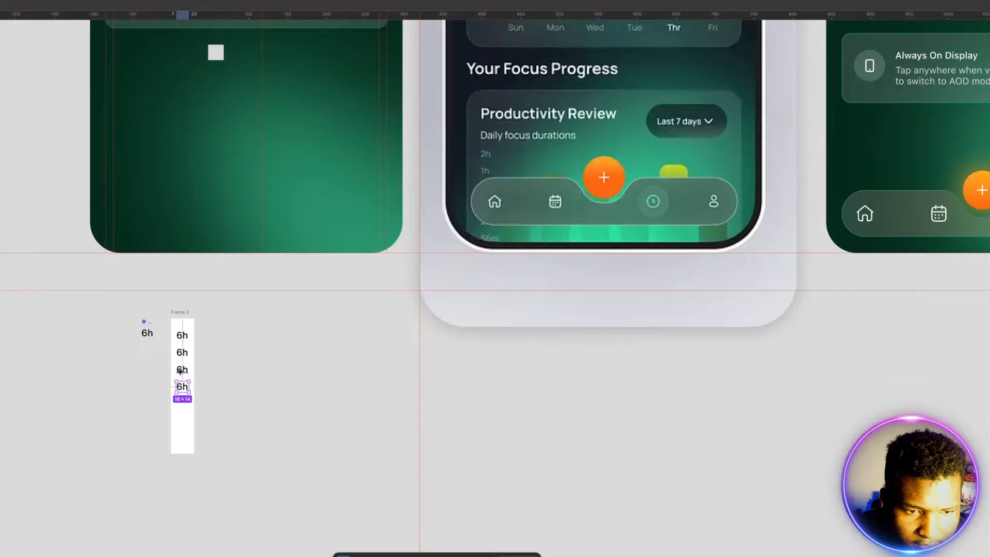
key("ctrl+d")
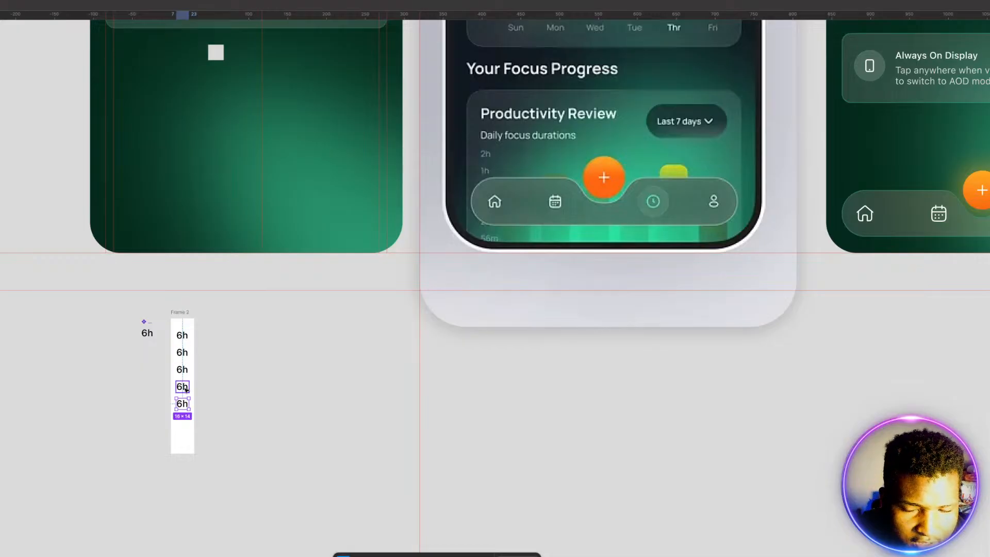
key("ctrl+d")
key("ctrl+d")
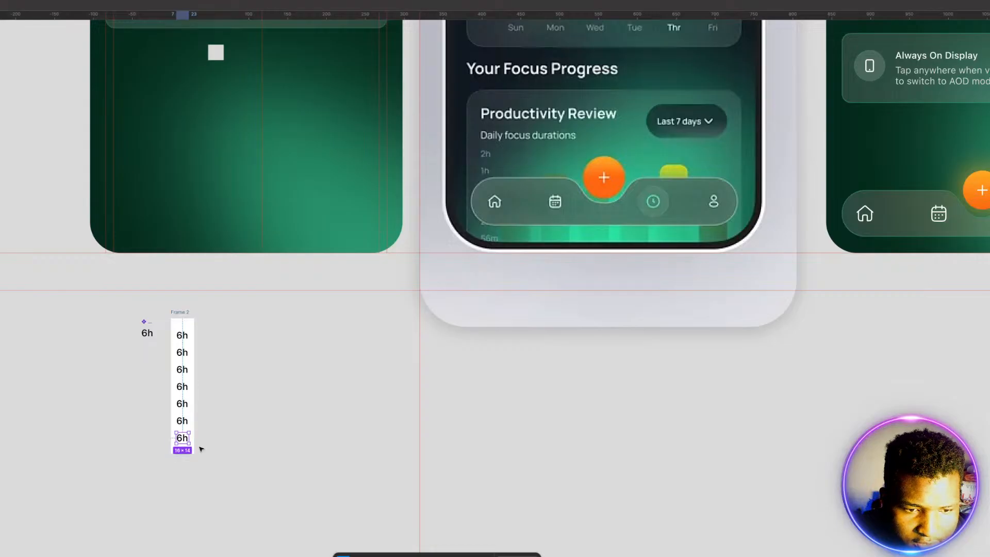
left_click(224, 428)
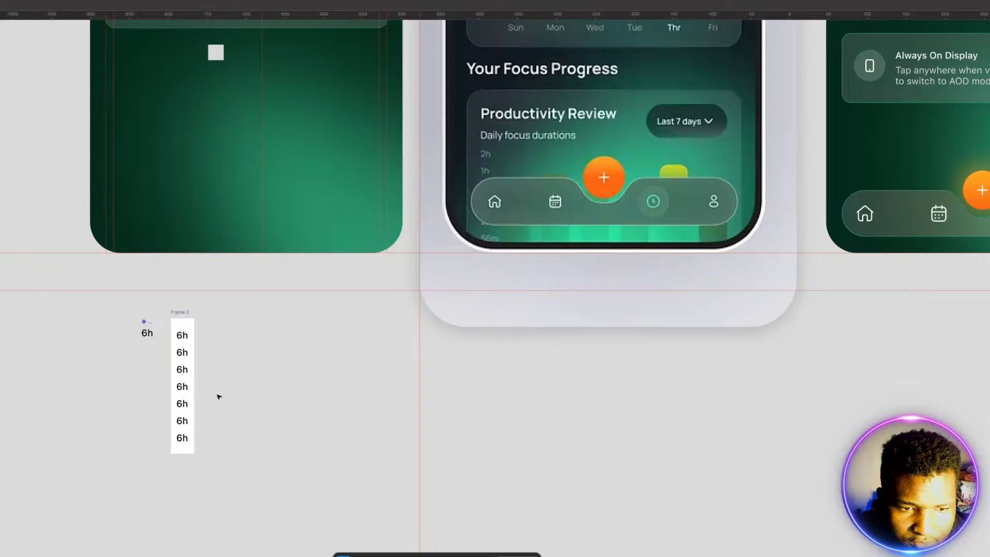
Step: Change the second and third labels in the column to "5h" and "4h"
left_click(185, 354)
double_click(185, 354)
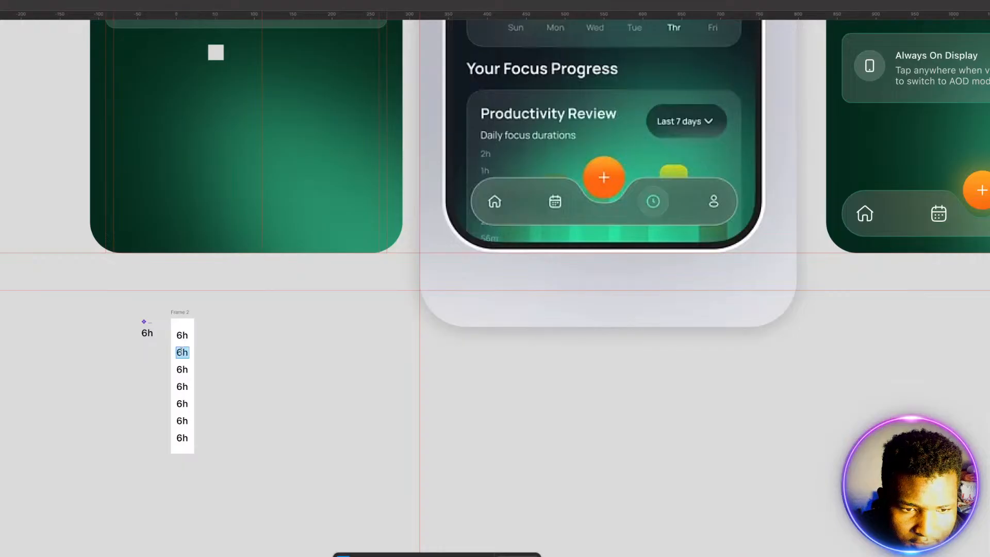
left_click(182, 352)
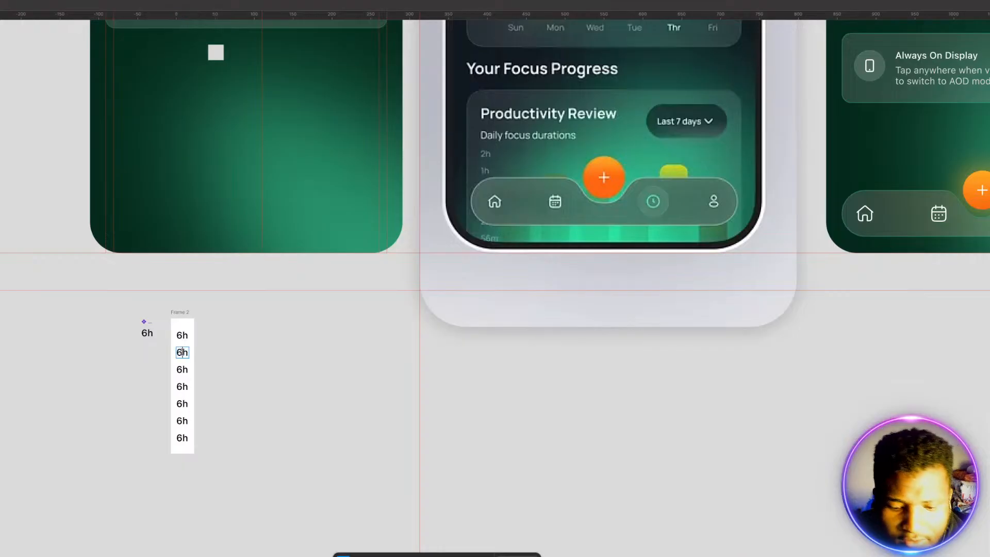
key("BackSpace")
type("5")
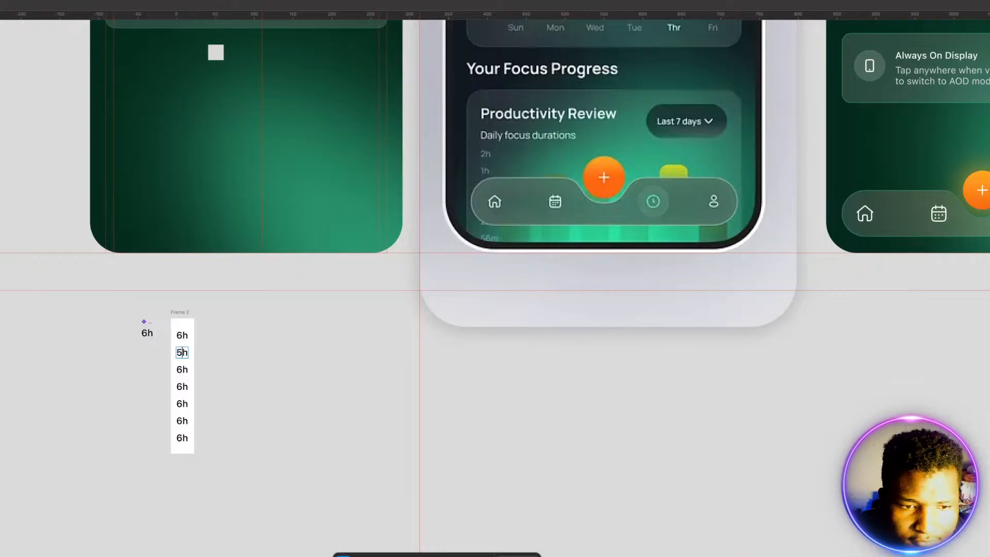
left_click(180, 369)
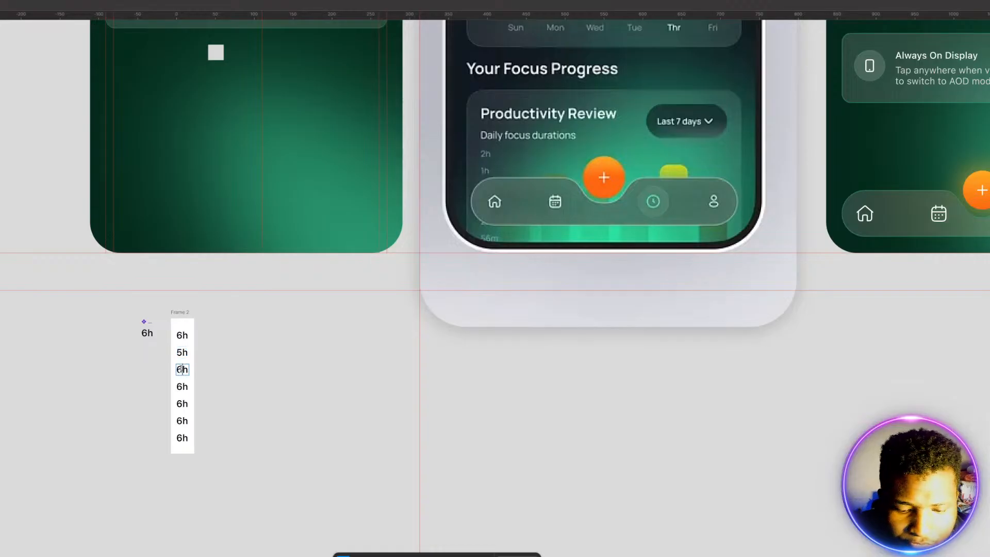
type("4")
Step: Change the fourth, fifth and sixth labels in the column to "3h", "2h" and "1h"
left_click(181, 387)
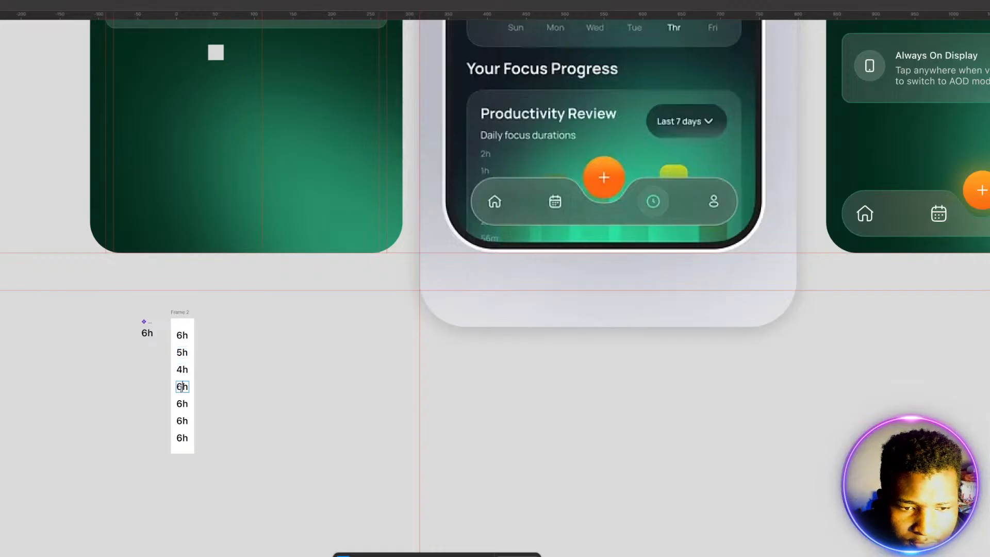
key("BackSpace")
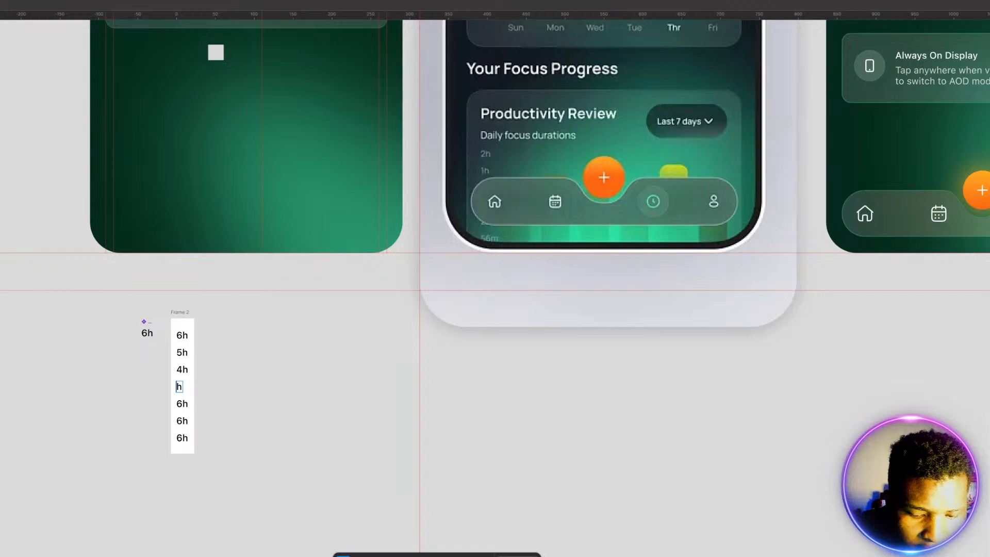
type("3")
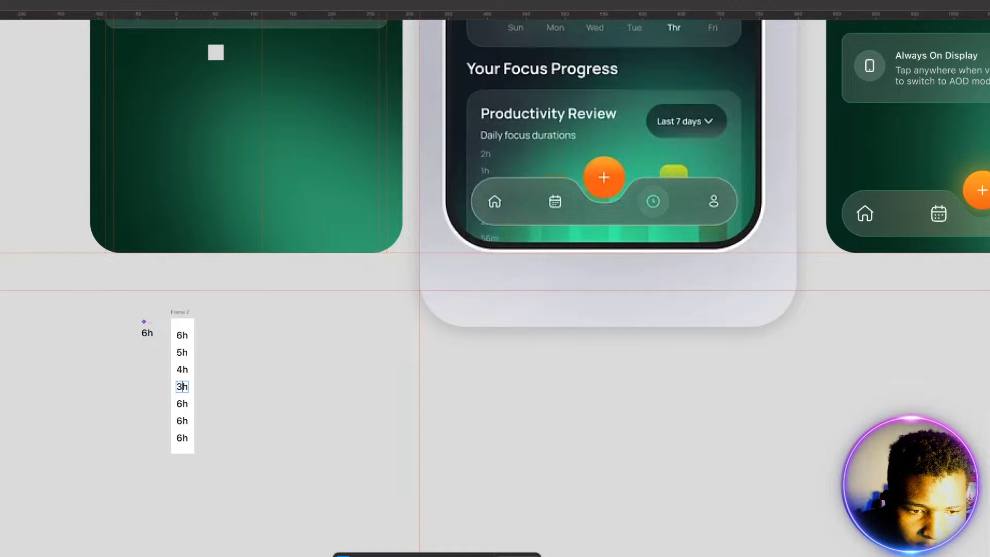
left_click(179, 403)
key("BackSpace")
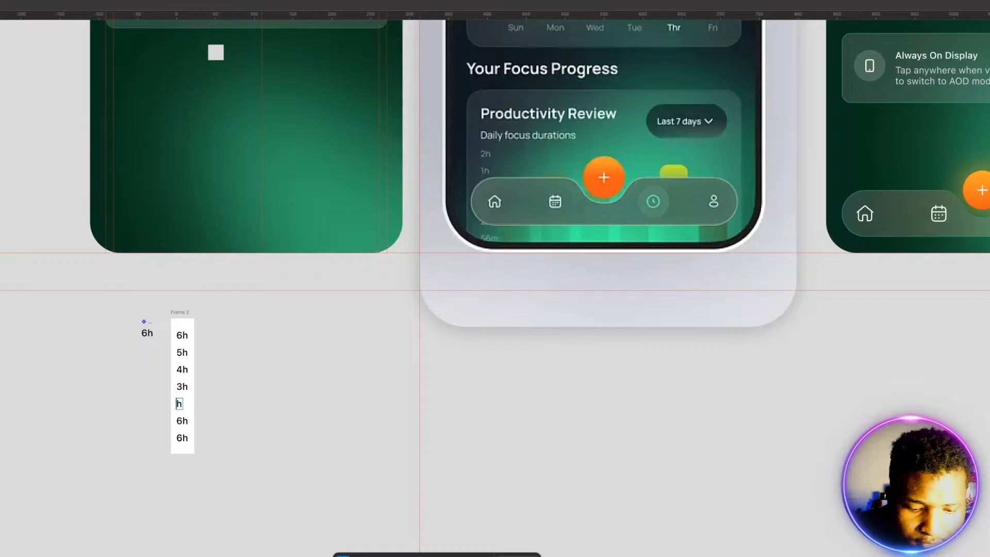
type("2")
left_click(183, 421)
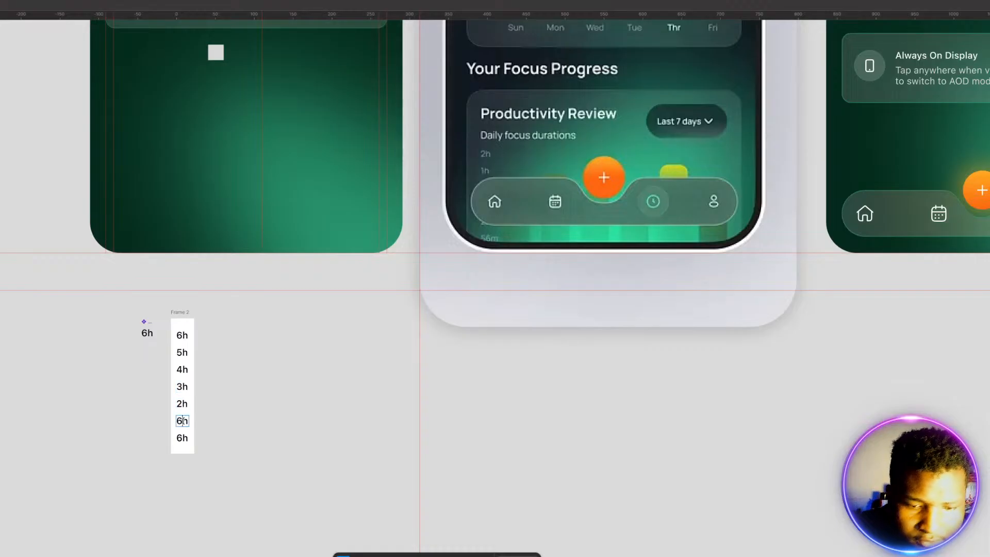
key("BackSpace")
type("1")
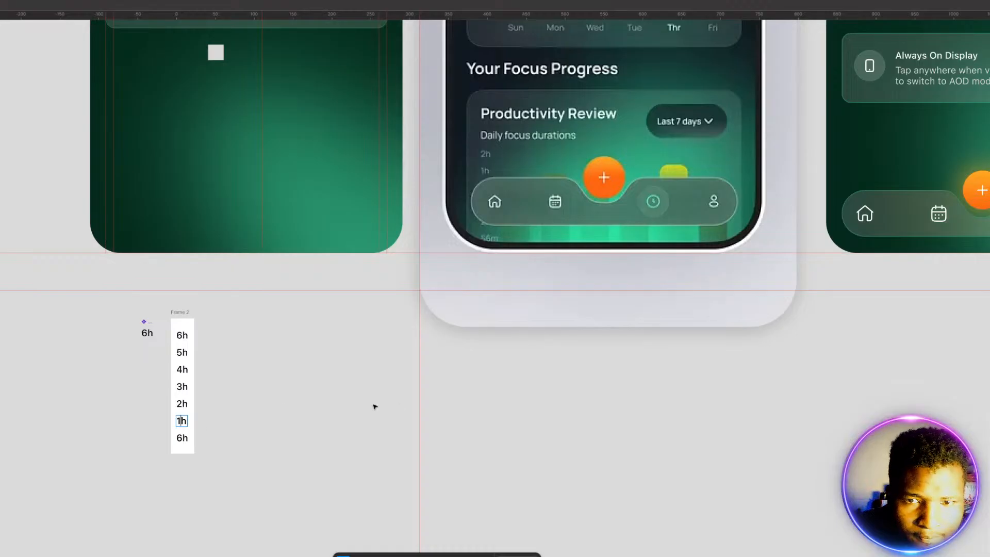
Step: Change the last label in the column to "0m"
scroll(410, 404, "up", 3)
scroll(411, 400, "down", 5)
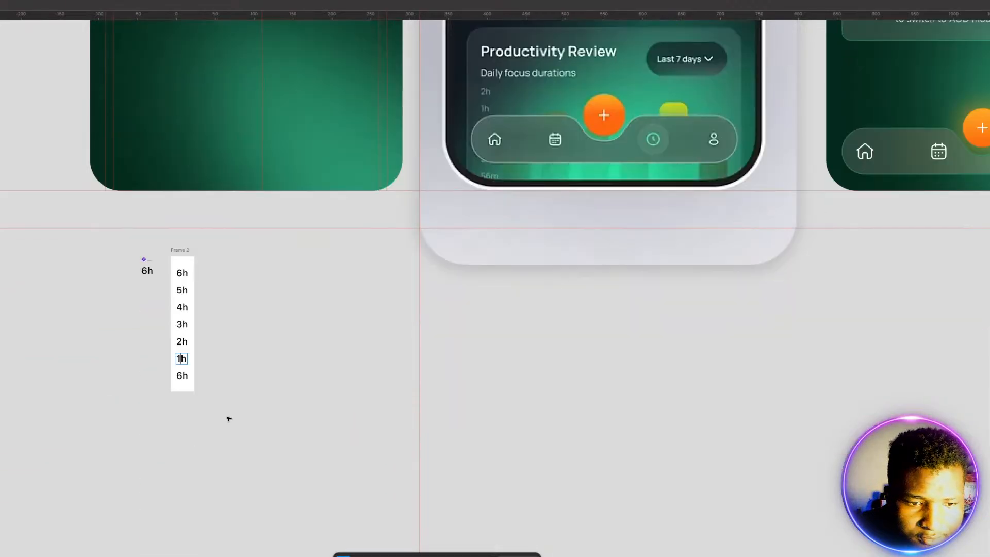
left_click(180, 376)
double_click(182, 376)
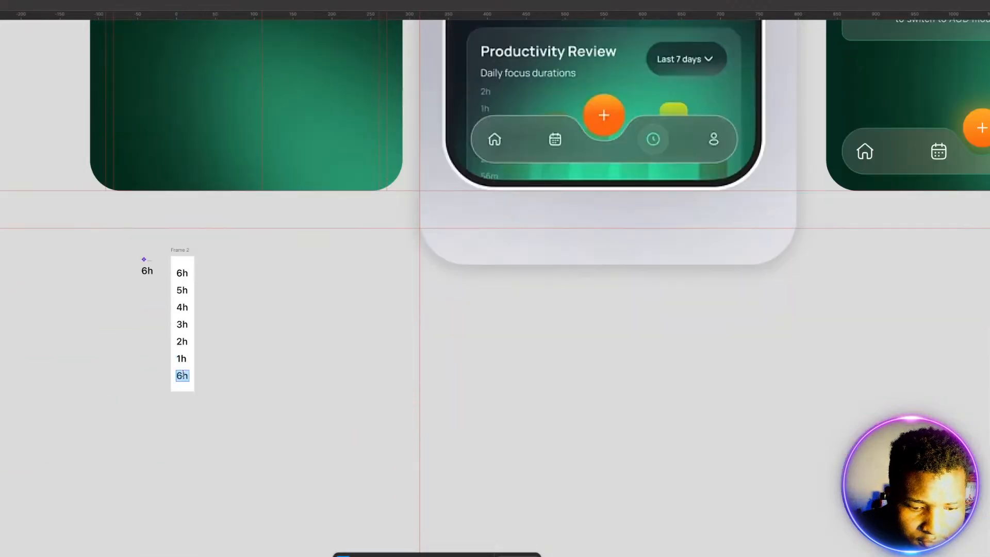
type("0m")
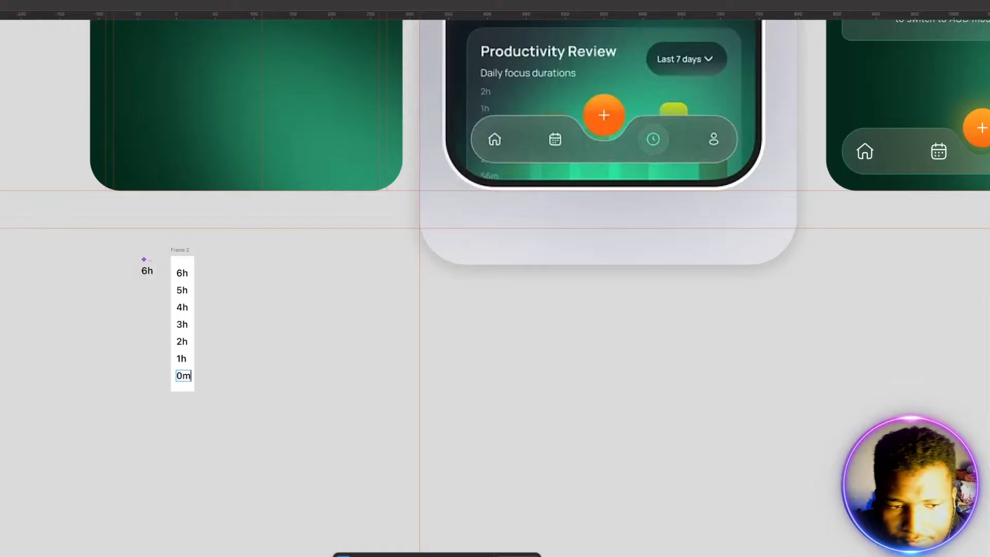
left_click(258, 383)
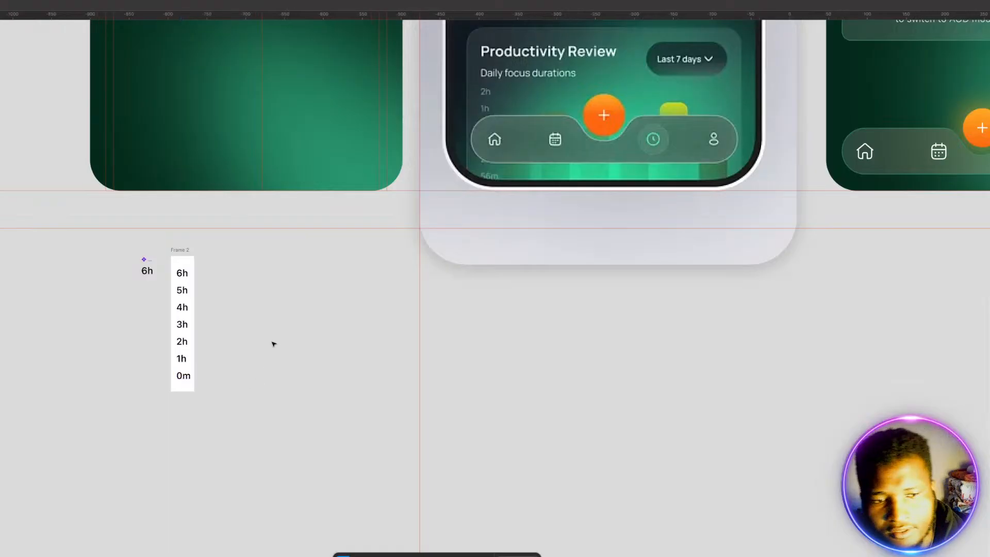
Step: Place a copy of the hour label frame on the Status Screen, below the "Your Focus Journey" card
scroll(288, 311, "up", 1)
scroll(287, 311, "up", 10)
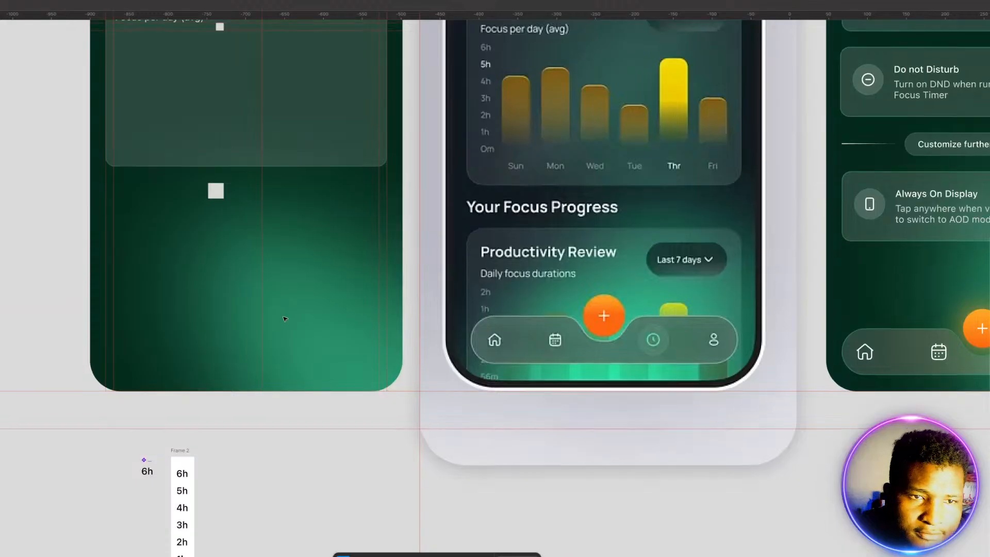
scroll(286, 320, "down", 1)
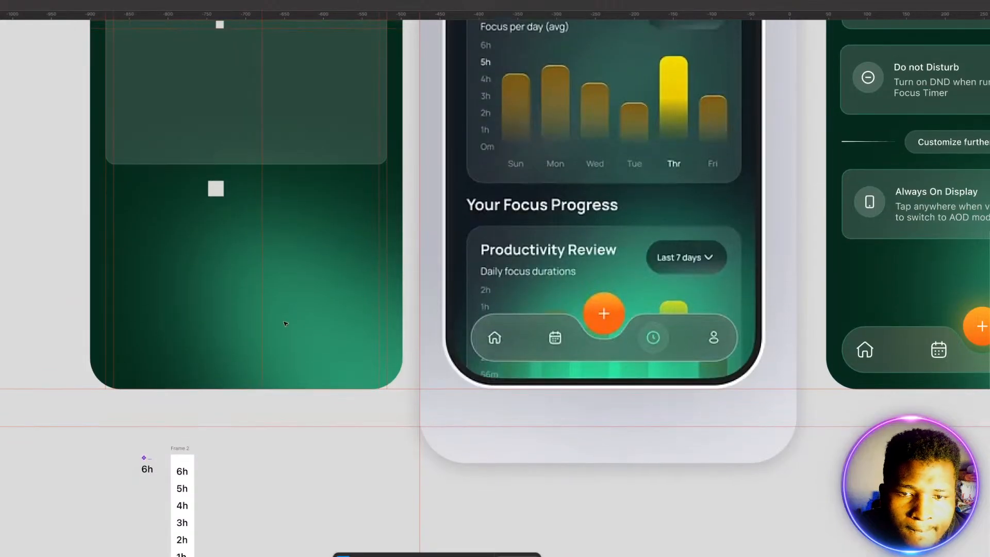
left_click(180, 453)
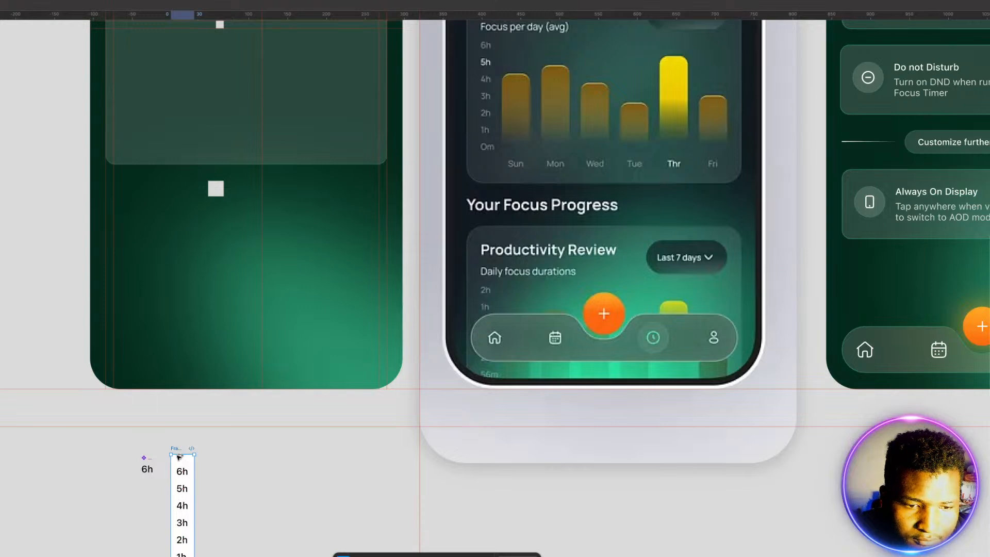
left_click_drag(180, 462, 174, 223)
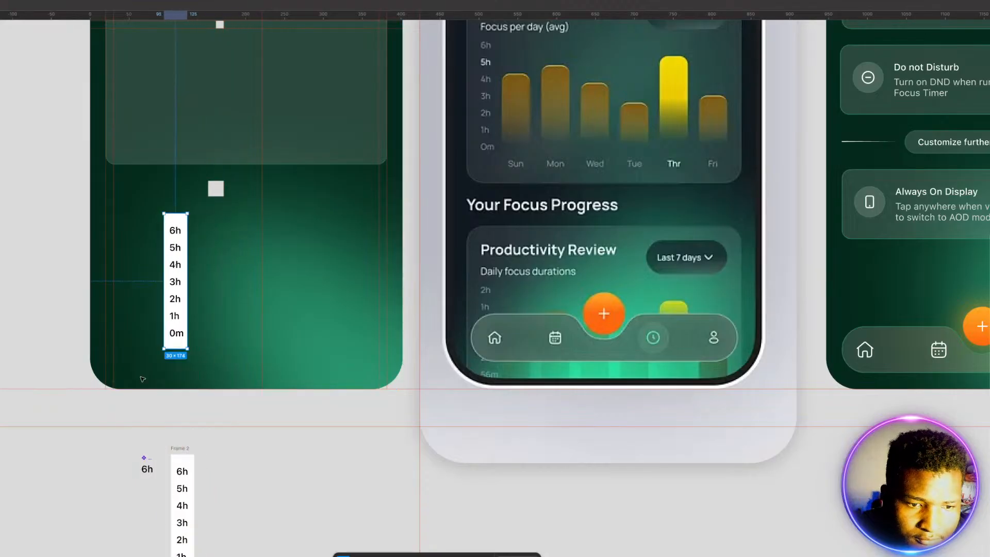
Step: Recolour the main "6h" component's text light grey and remove the white fill from the label frame on the Status Screen
left_click(146, 457)
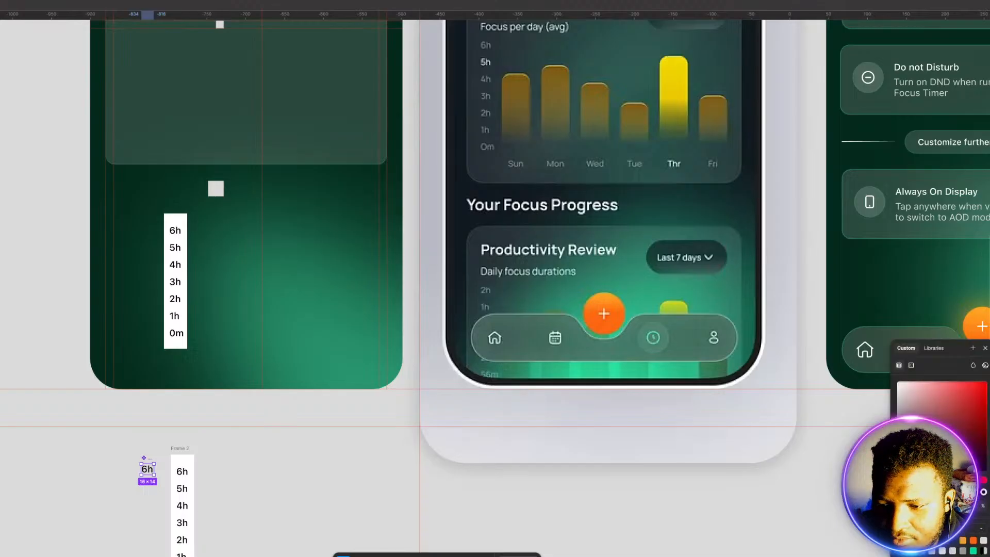
left_click(983, 541)
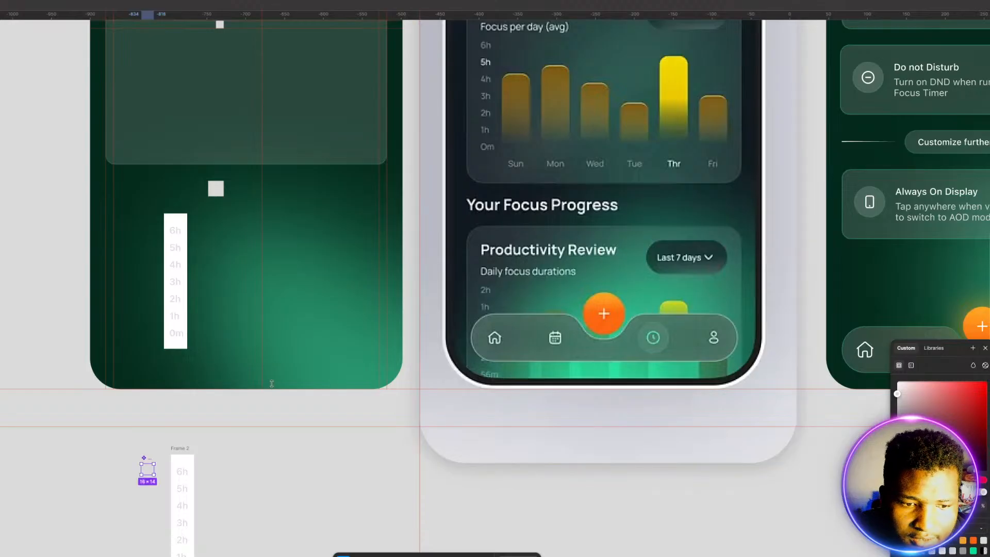
left_click(173, 221)
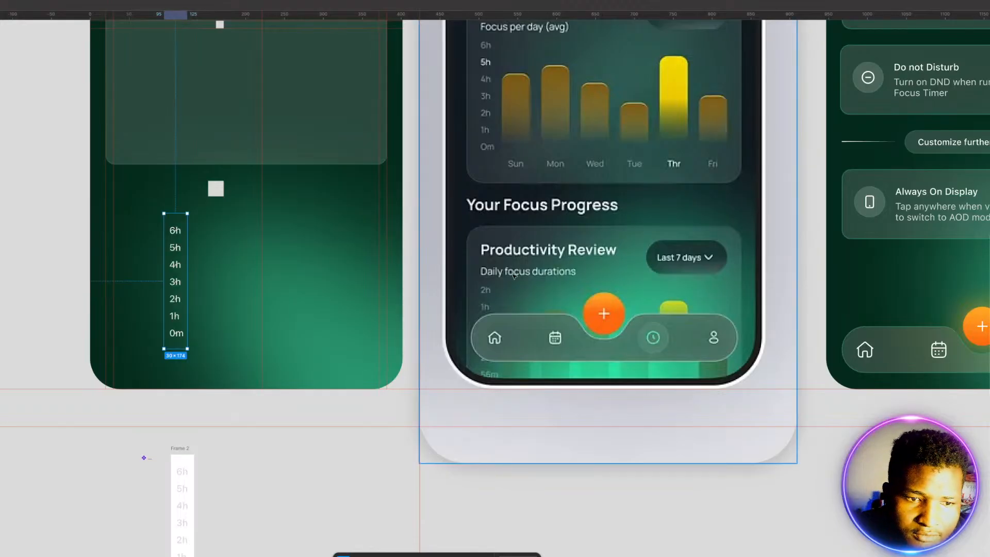
Step: Move the hour label column into the "Your Focus Journey" card, with "6h" just beneath the "Focus per day (avg)" label
scroll(296, 265, "up", 3)
scroll(297, 265, "up", 2)
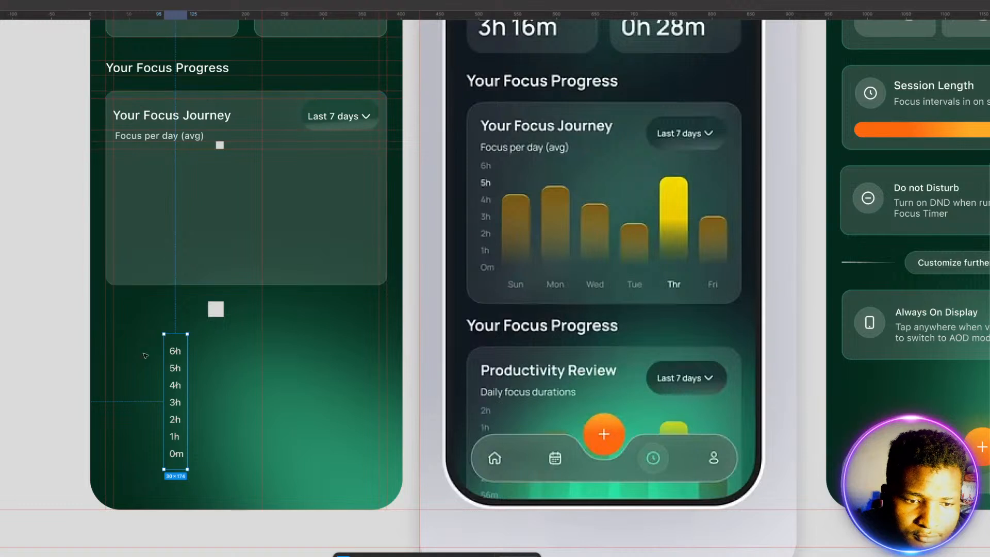
left_click_drag(173, 388, 122, 191)
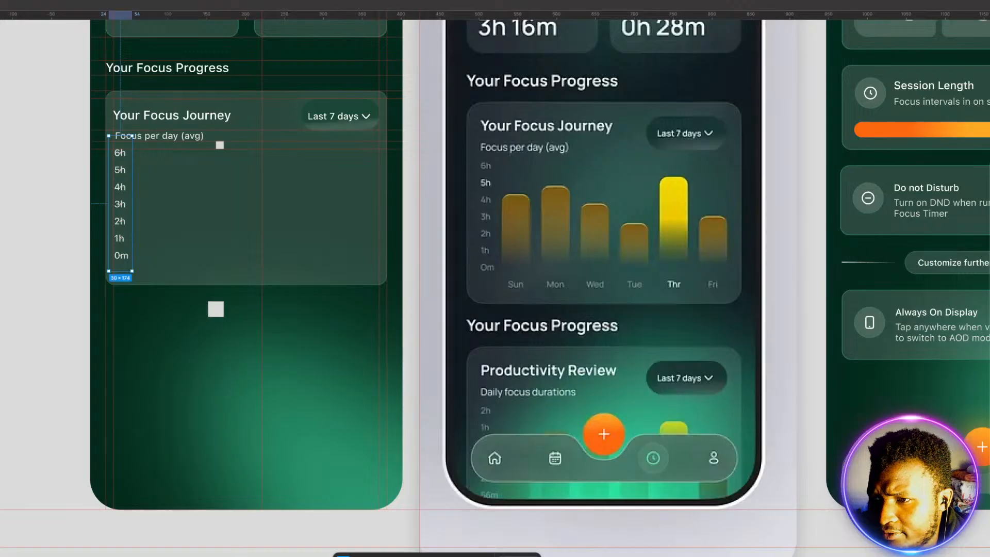
Step: Reduce the main "6h" component's text size slightly, to a component size of 14 × 13
scroll(276, 436, "down", 5)
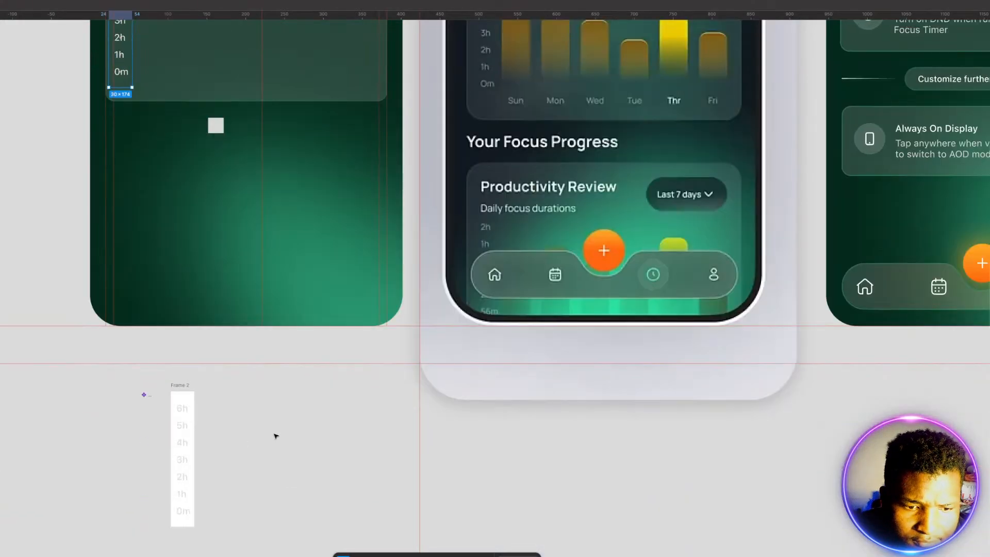
left_click(147, 405)
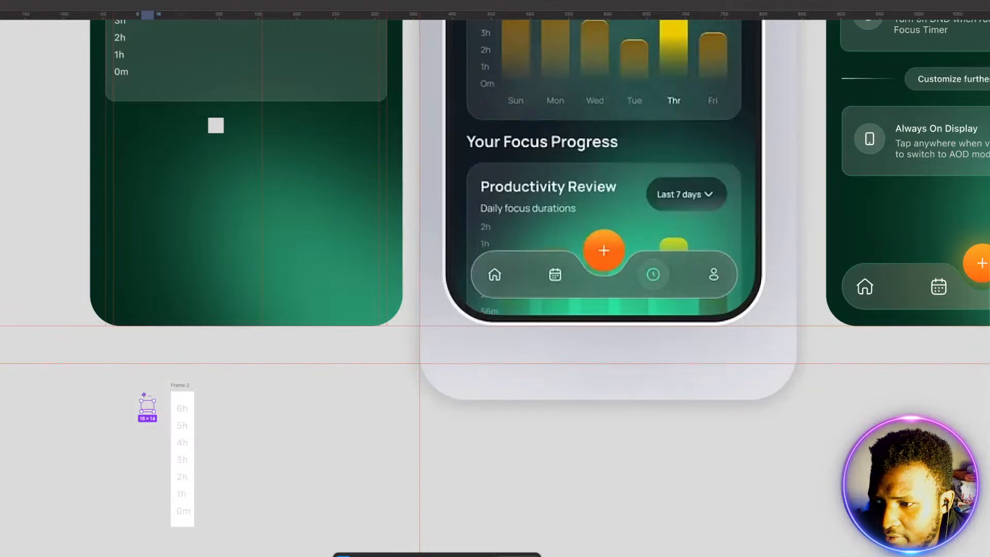
key("Up")
key("Down")
key("Down")
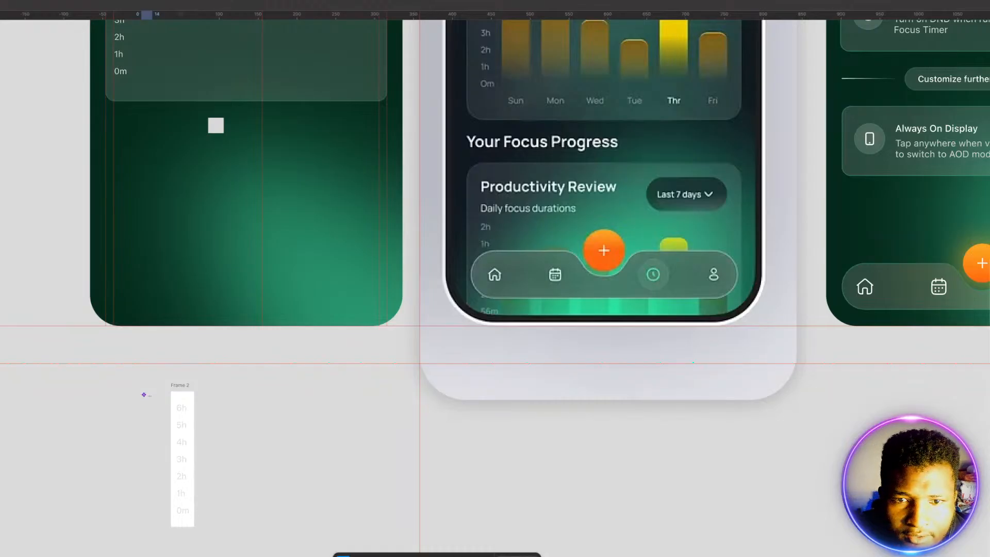
scroll(428, 310, "up", 3)
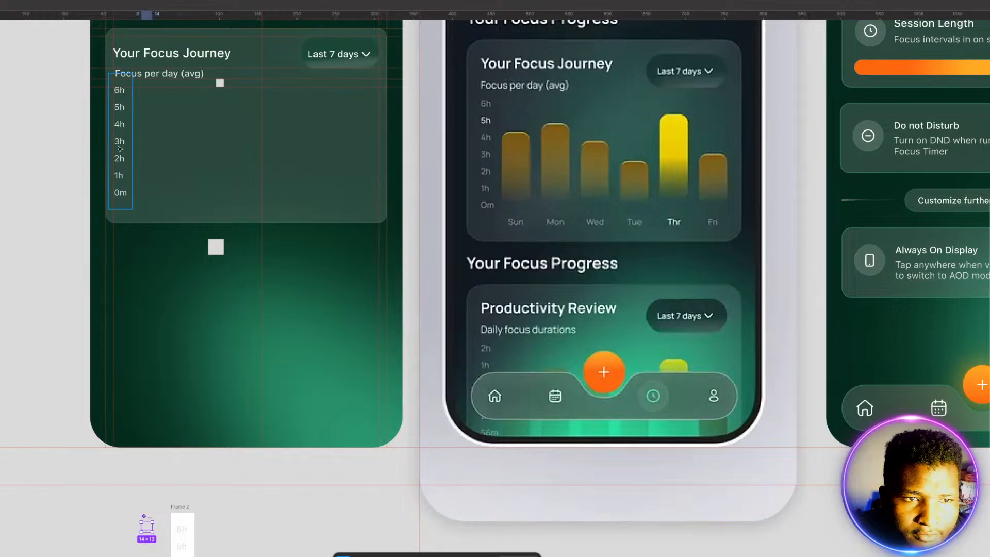
Step: Recolour the "5h" label in the "Your Focus Journey" card to pure white
double_click(125, 109)
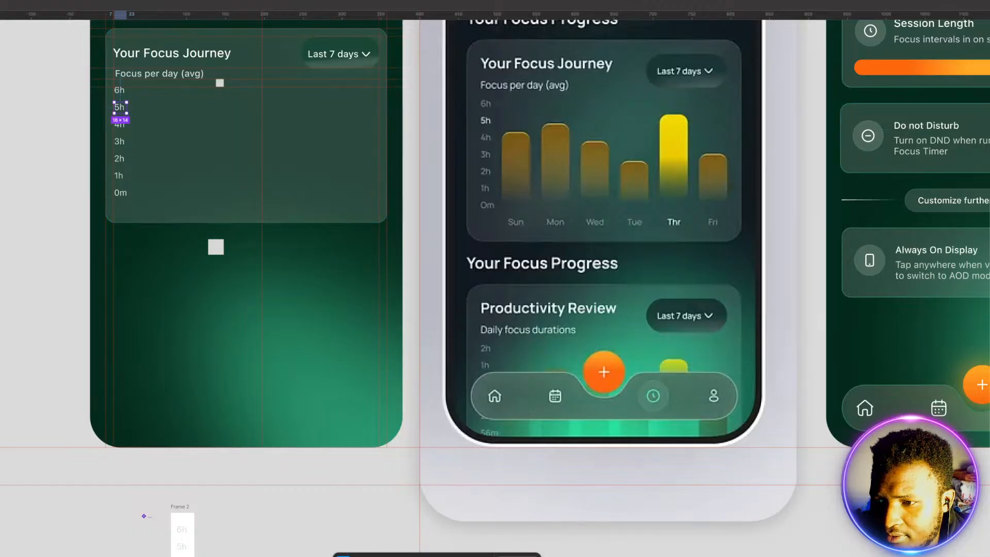
left_click(989, 361)
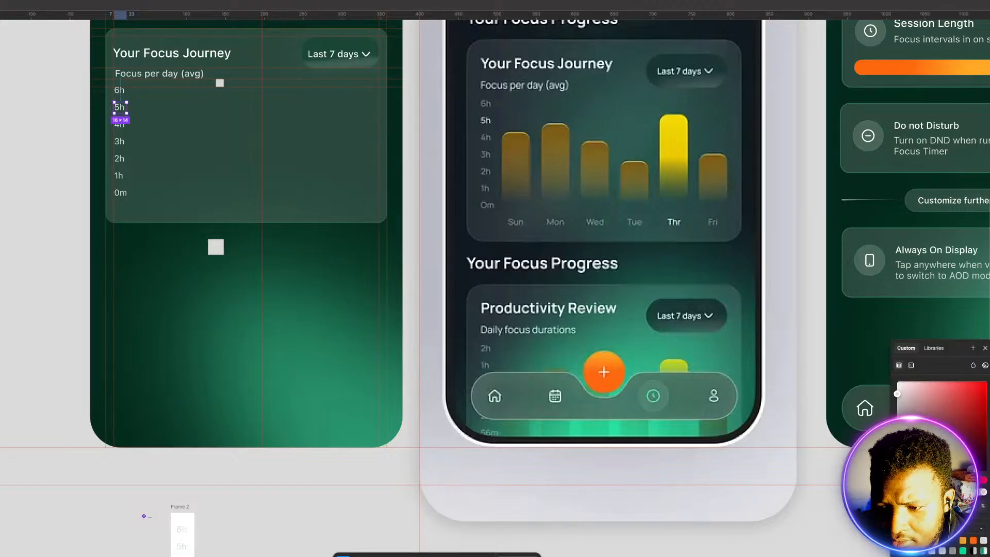
left_click_drag(897, 393, 895, 380)
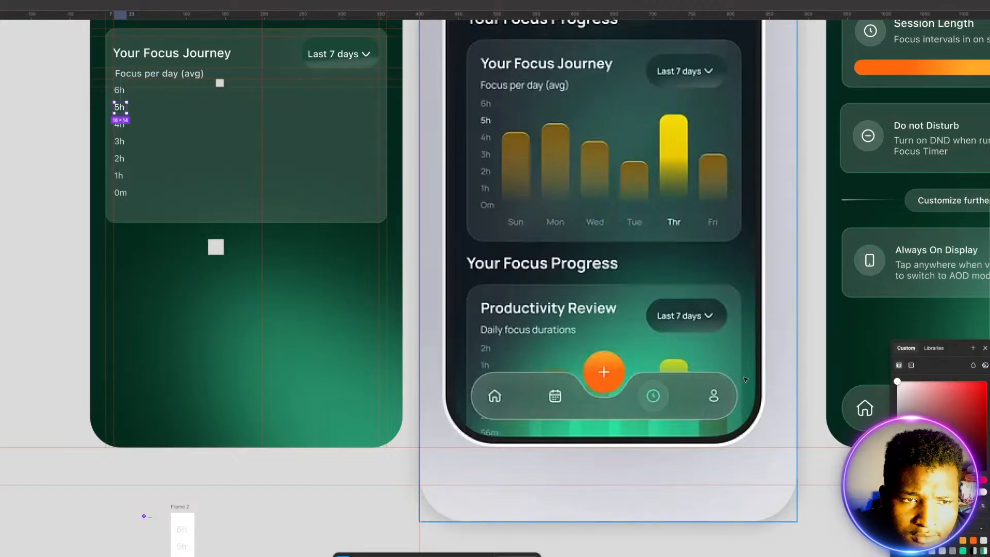
left_click(45, 256)
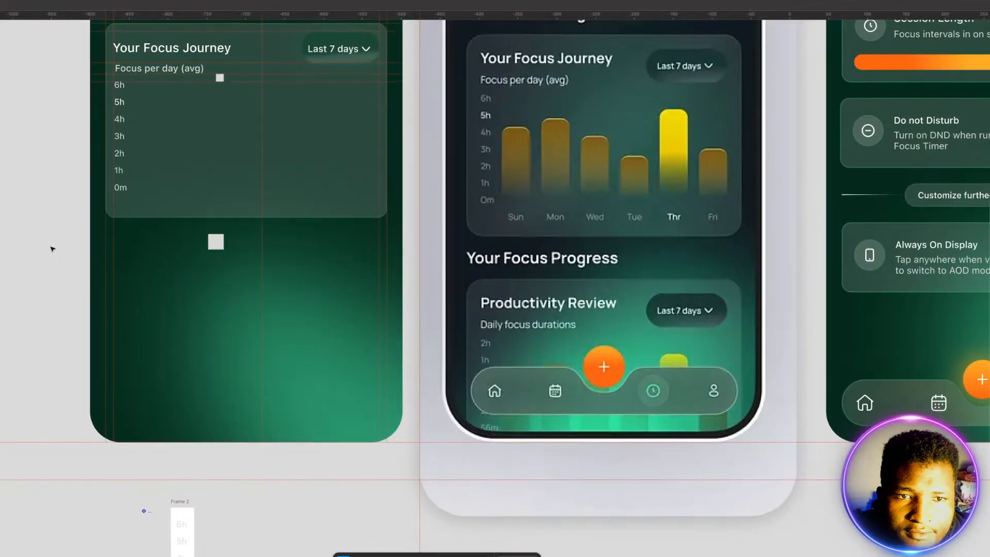
Step: Add a "Sun" text beside the white hour label frame below the Status Screen and turn it into a component
scroll(54, 250, "down", 3)
scroll(54, 250, "down", 4)
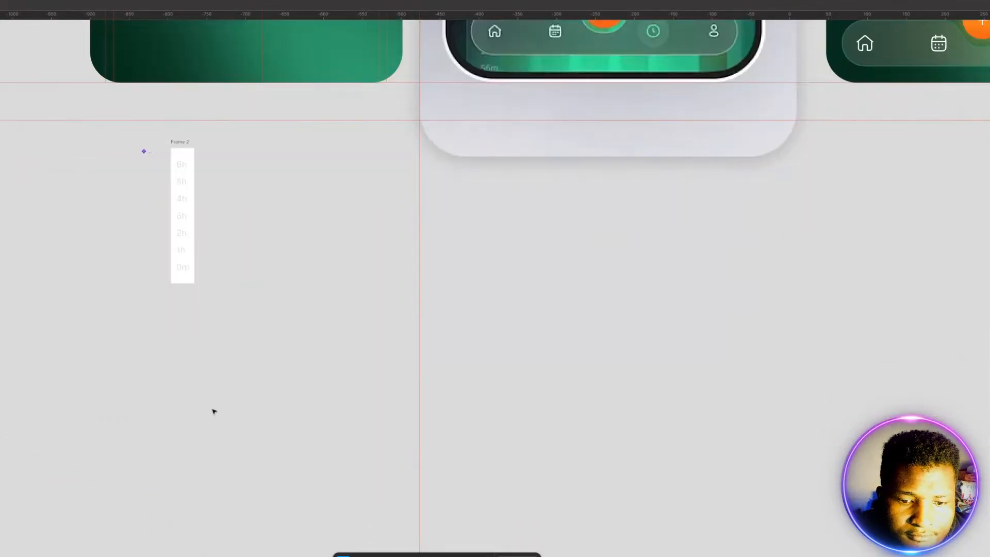
left_click(128, 185)
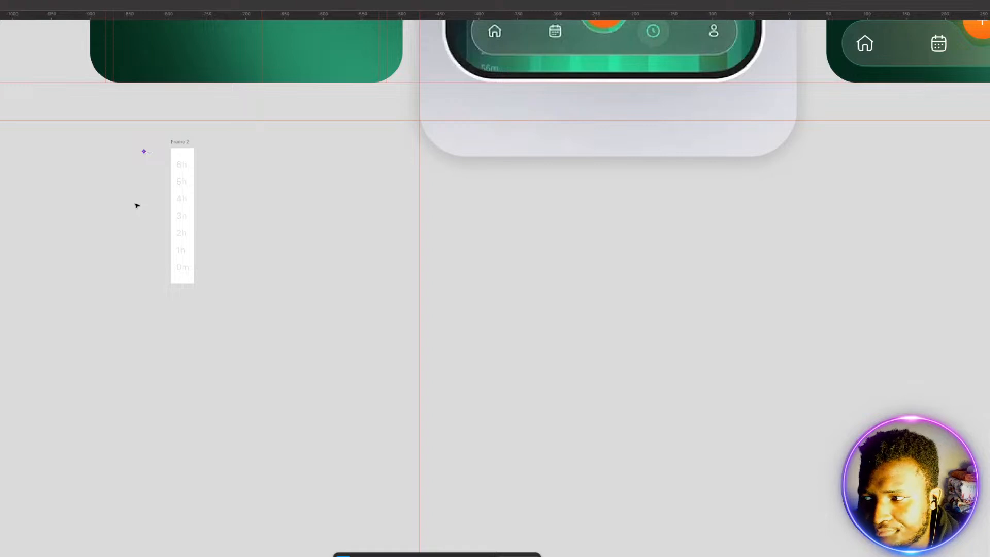
key("t")
left_click(129, 187)
type("Sun")
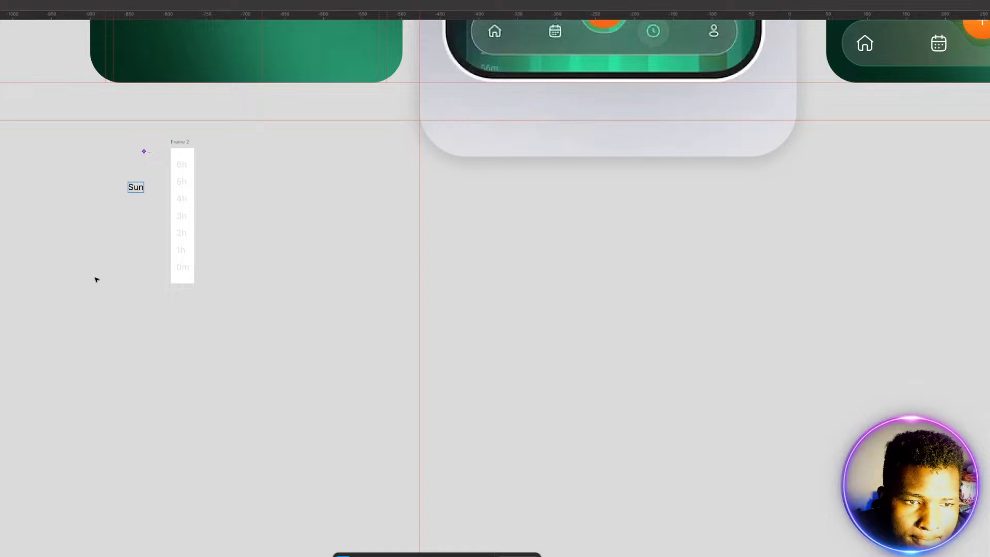
key("Escape")
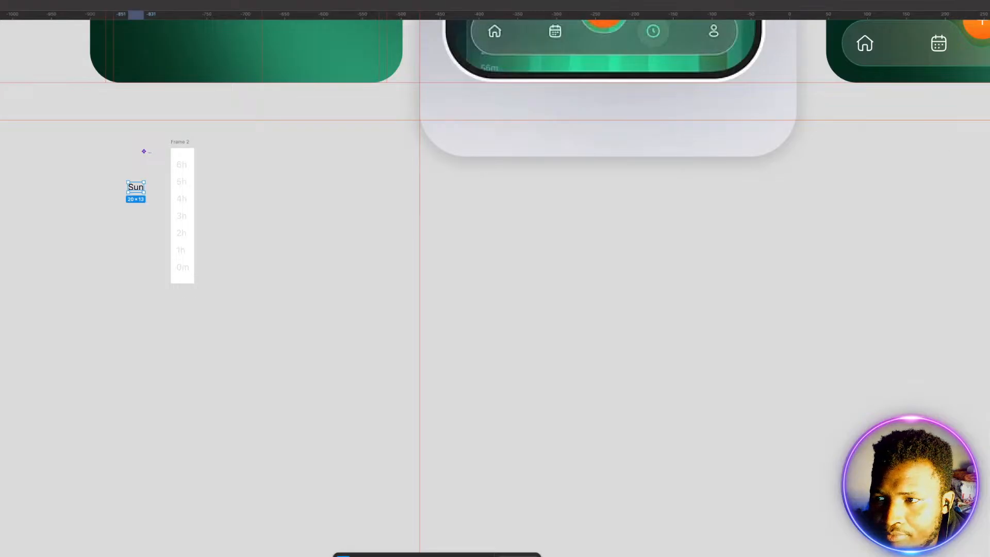
key("ctrl+alt+k")
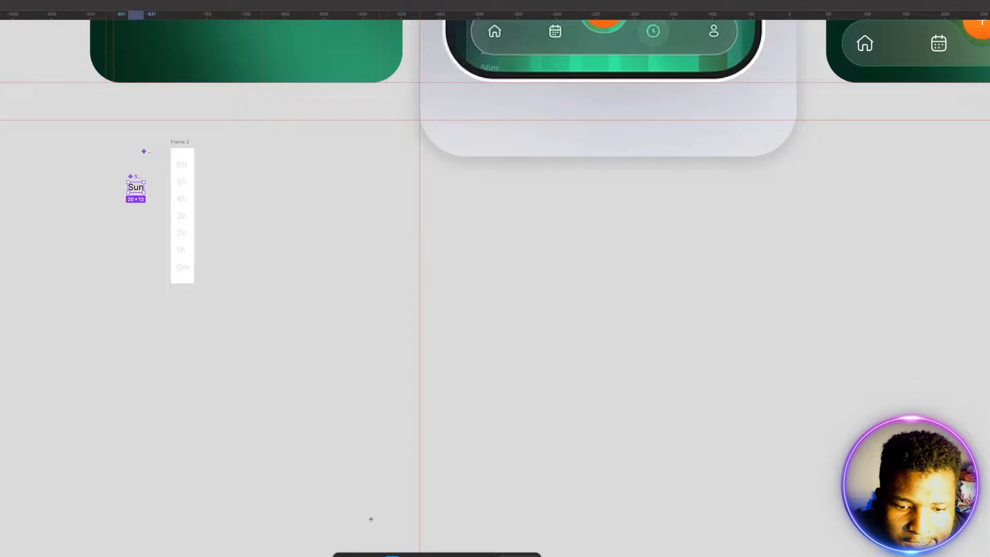
Step: Draw a rectangle about 362 × 30 at the Status Screen's lower edge and move it just below the screen
scroll(303, 372, "up", 5)
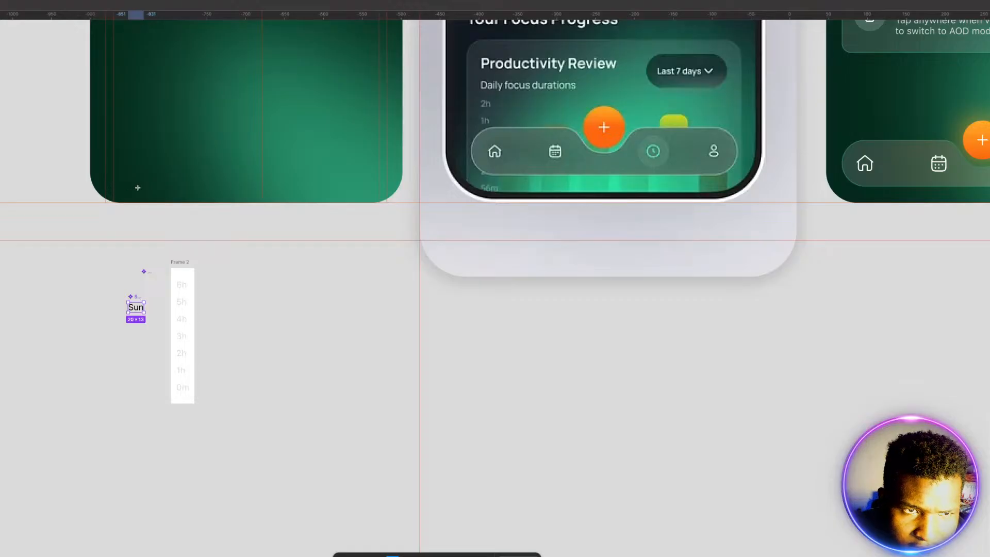
scroll(138, 188, "up", 7)
scroll(168, 194, "down", 1)
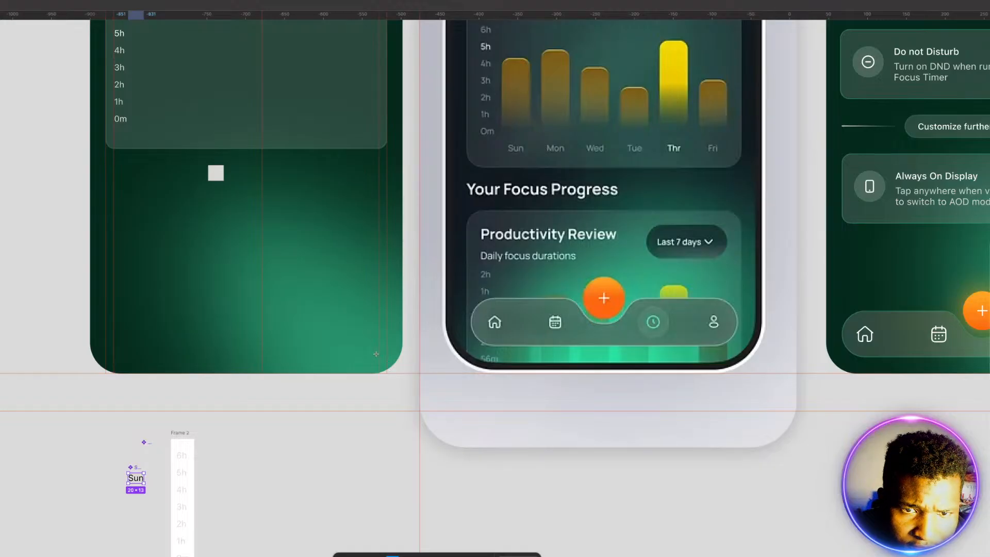
left_click_drag(380, 347, 123, 368)
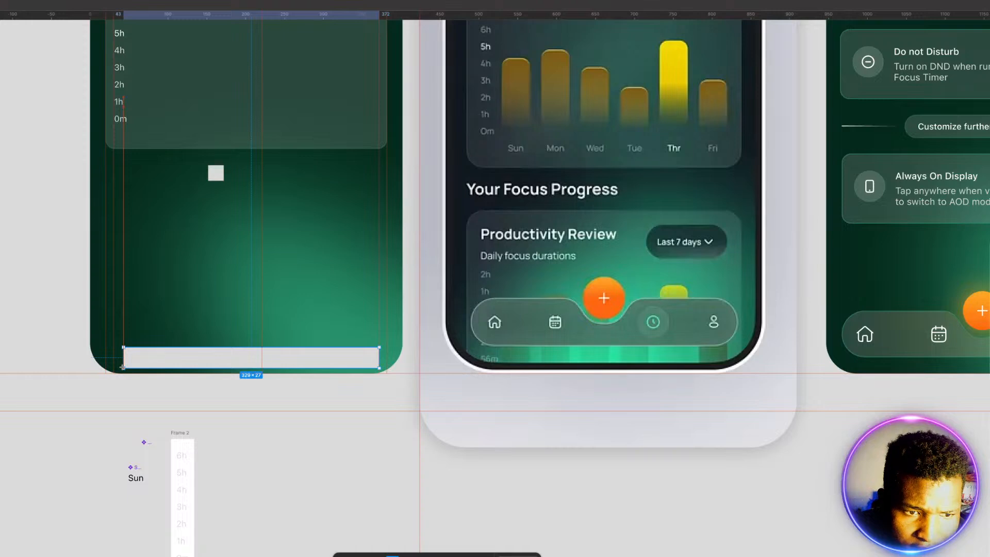
left_click_drag(122, 367, 106, 368)
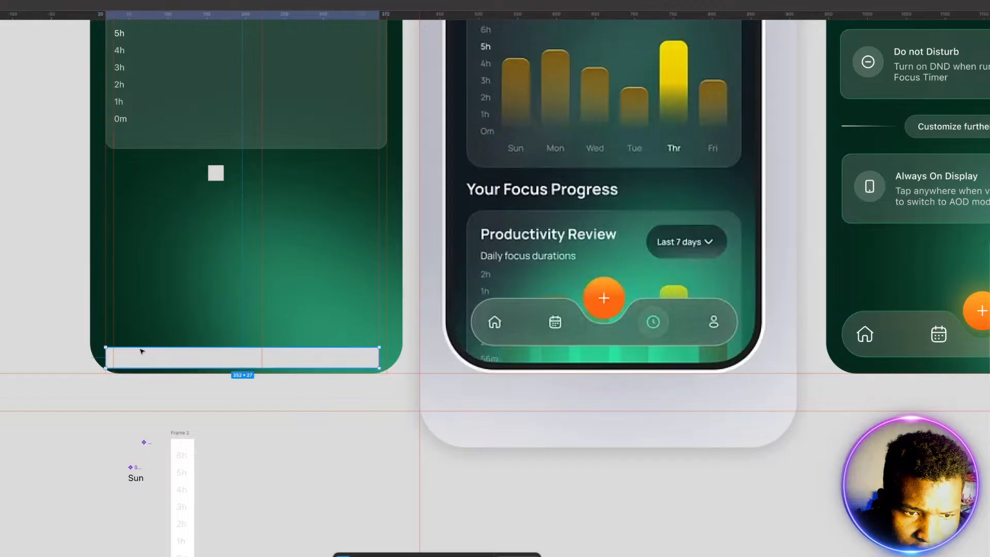
left_click_drag(140, 347, 140, 343)
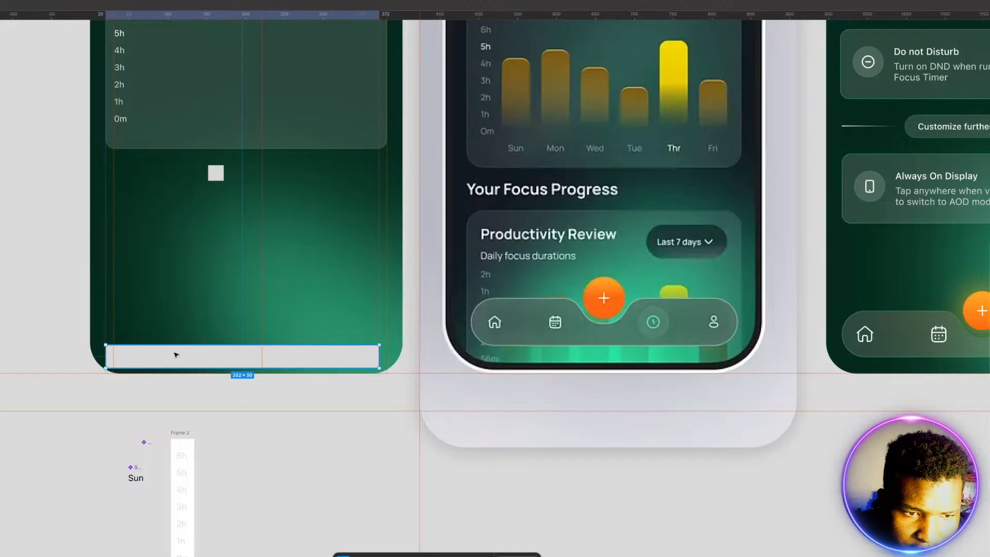
left_click_drag(379, 354, 387, 354)
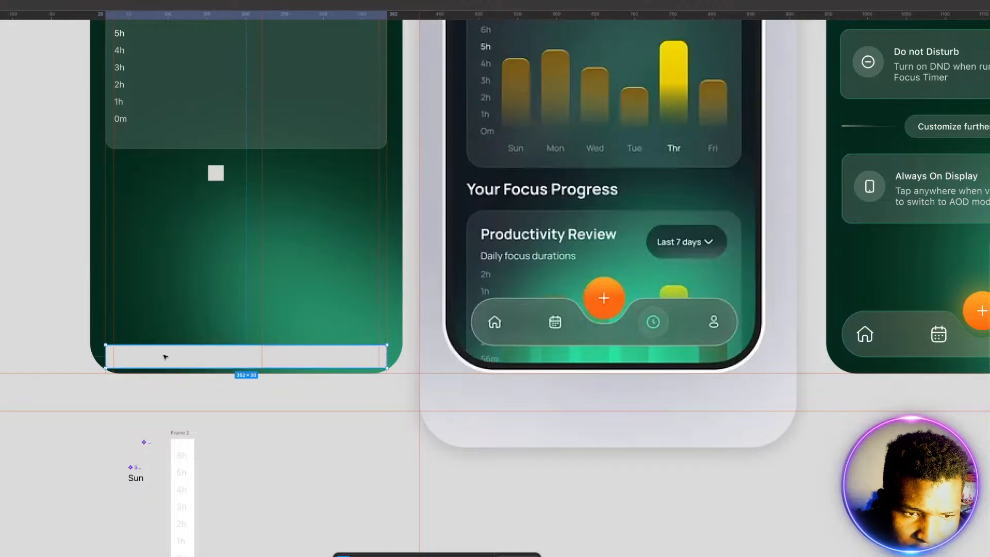
left_click_drag(165, 357, 161, 394)
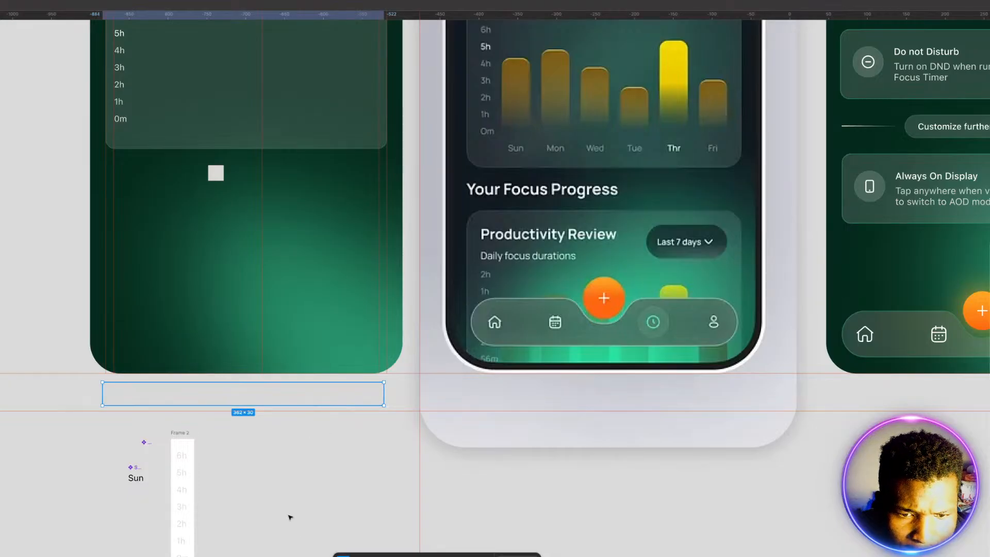
Step: Wrap the wide rectangle below the Status Screen in a frame
left_click(283, 449)
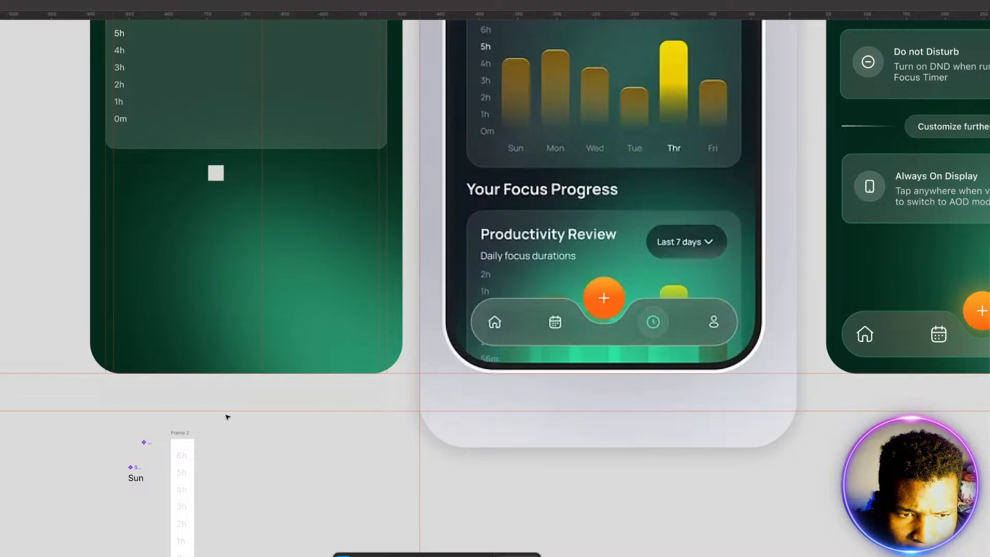
left_click(206, 397)
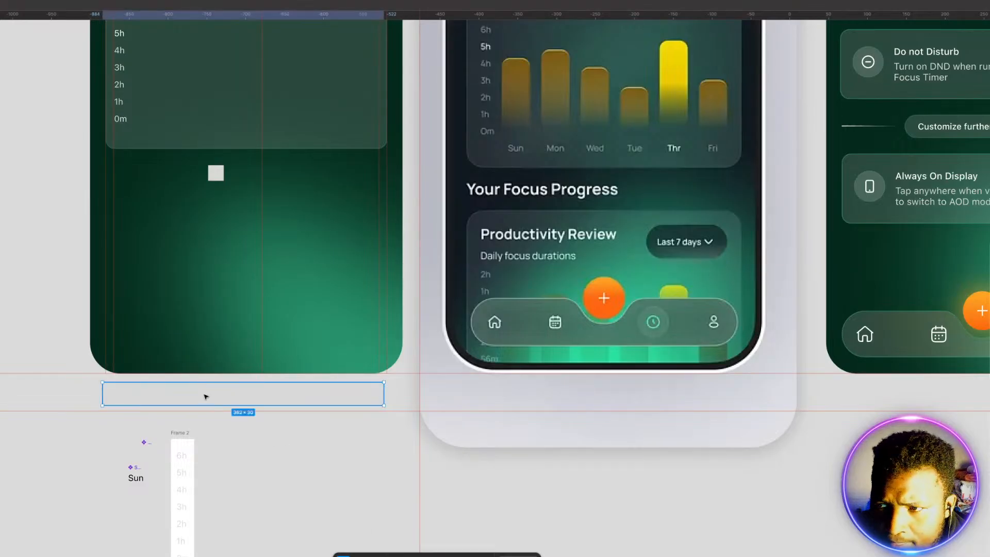
right_click(206, 397)
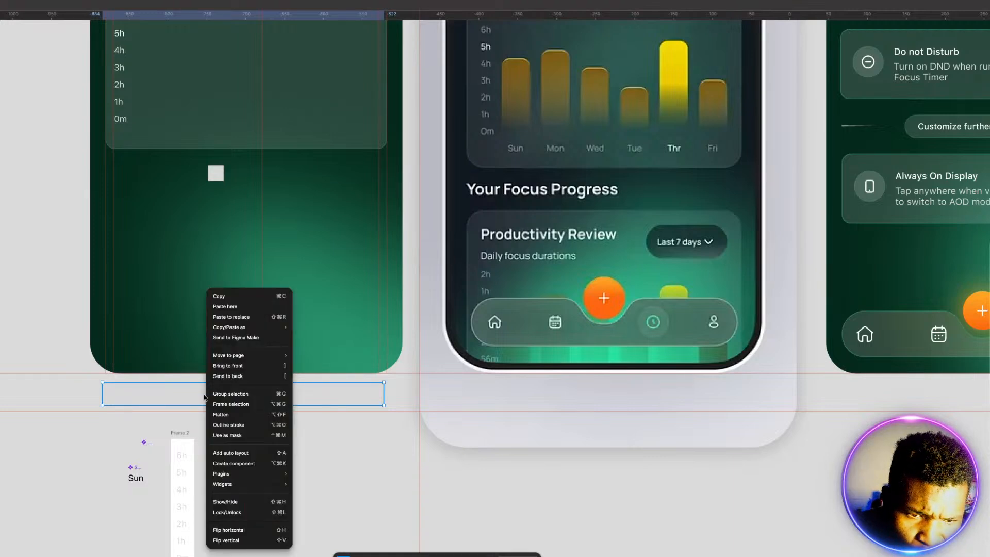
left_click(225, 404)
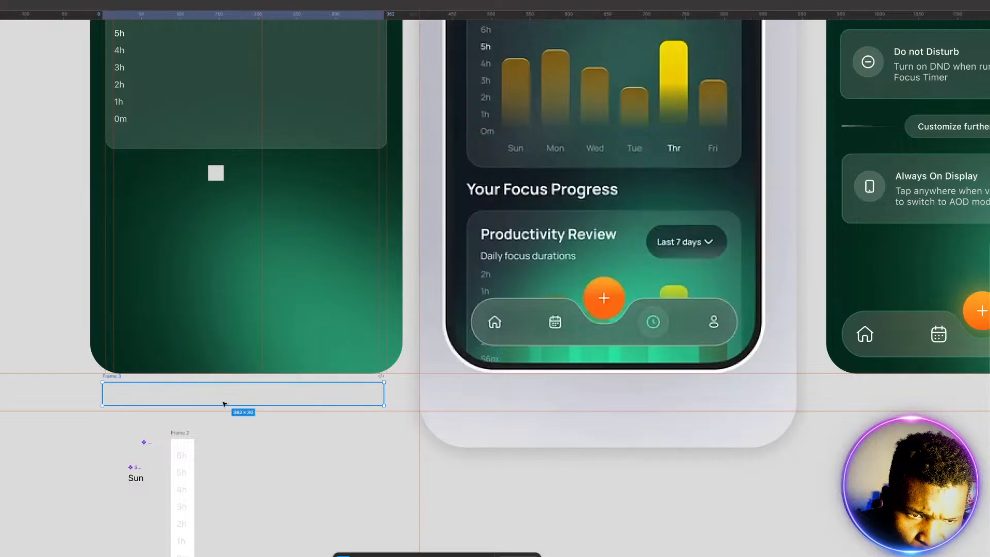
Step: Place a copy of the "Sun" component inside the new wide frame, near its left end
left_click(132, 478)
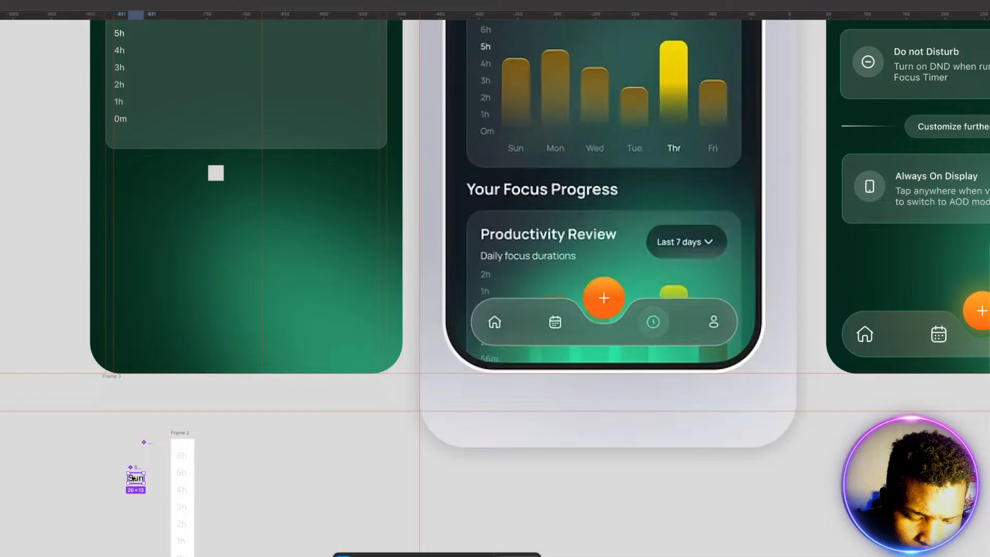
left_click_drag(133, 478, 128, 396)
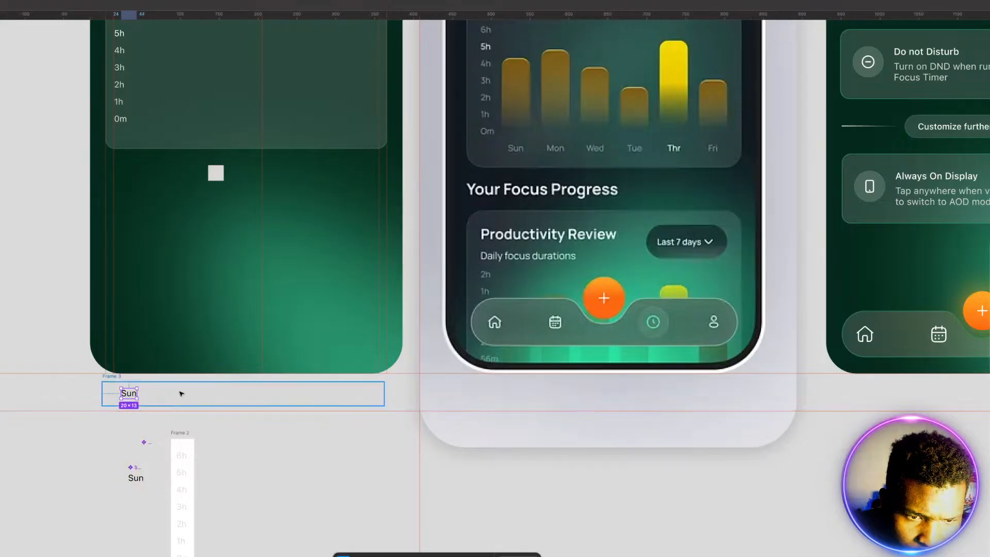
left_click(181, 393)
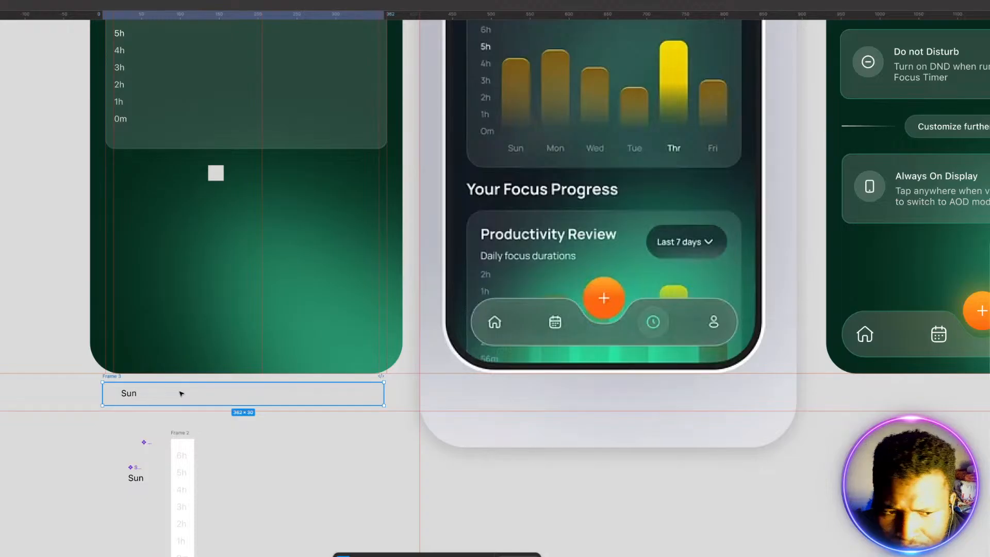
left_click_drag(134, 396, 129, 396)
left_click(131, 396)
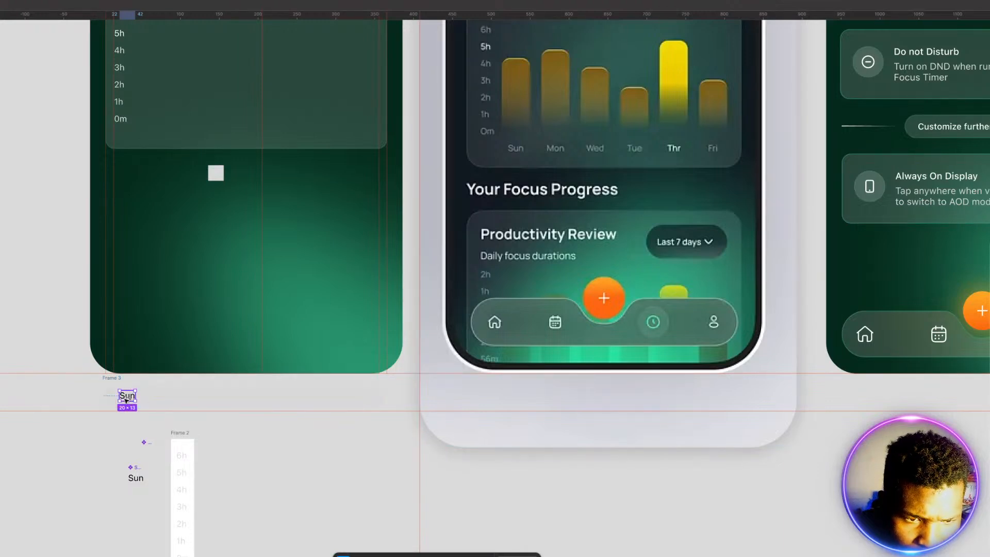
Step: Duplicate the "Sun" label rightward at even spacing to make a row of seven in the wide frame
left_click_drag(128, 396, 174, 396, "alt")
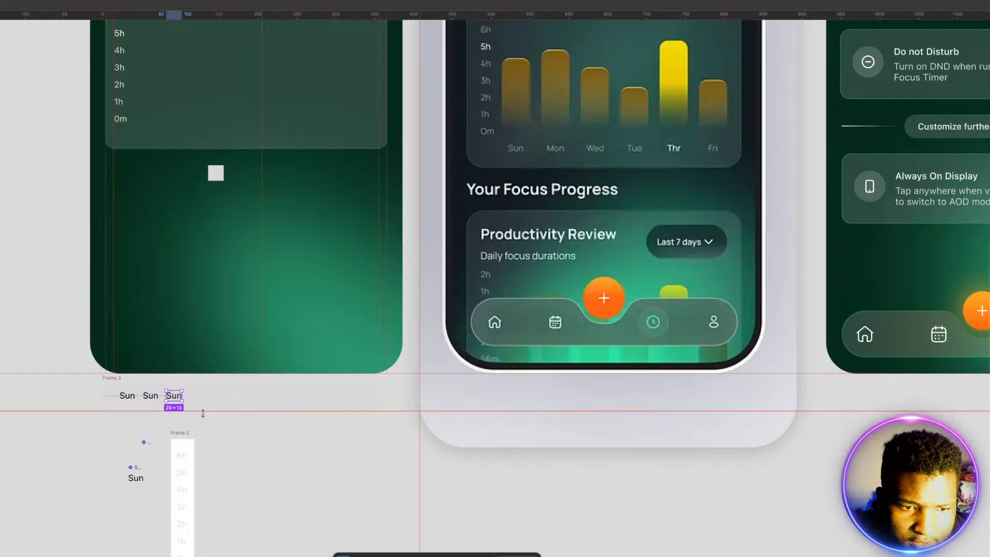
key("ctrl+d")
key("ctrl+d")
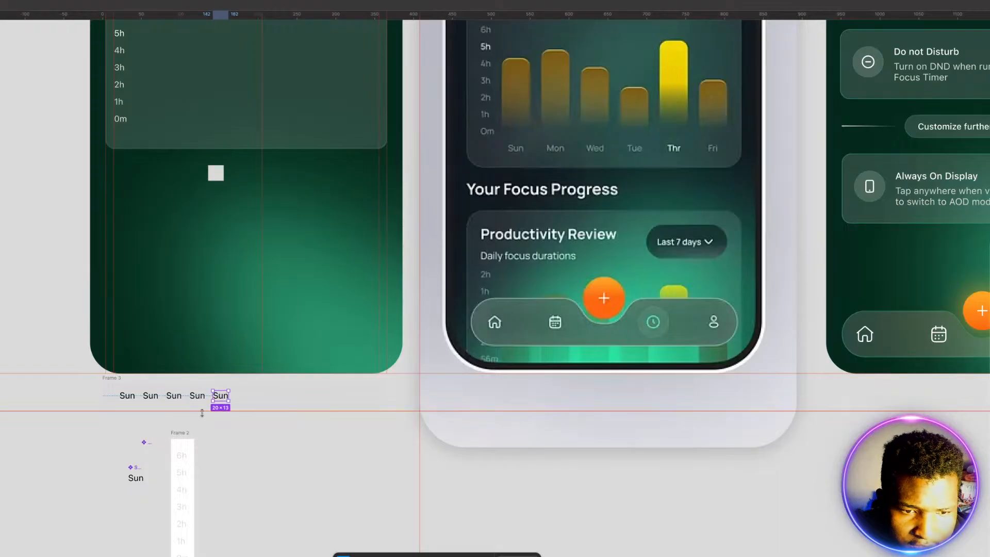
key("ctrl+d")
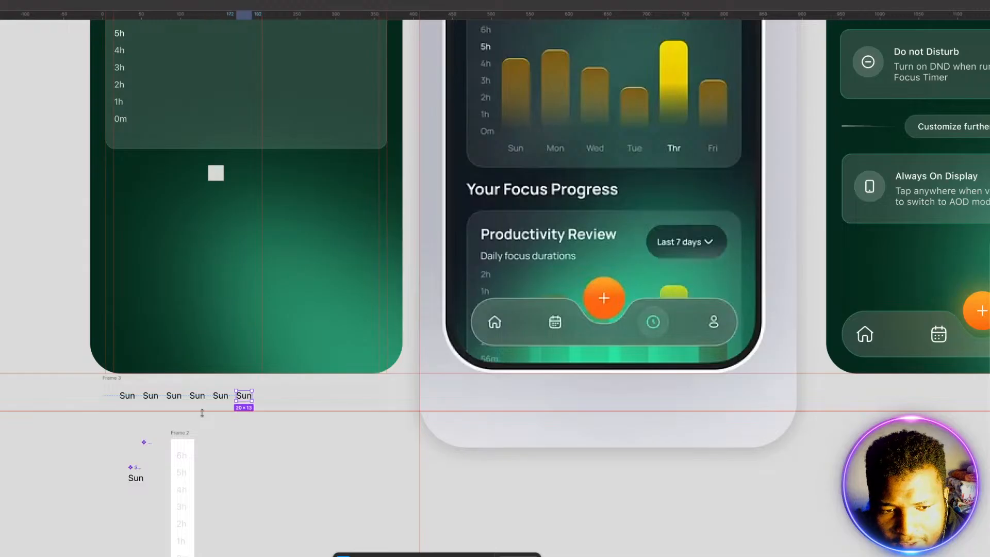
key("ctrl+d")
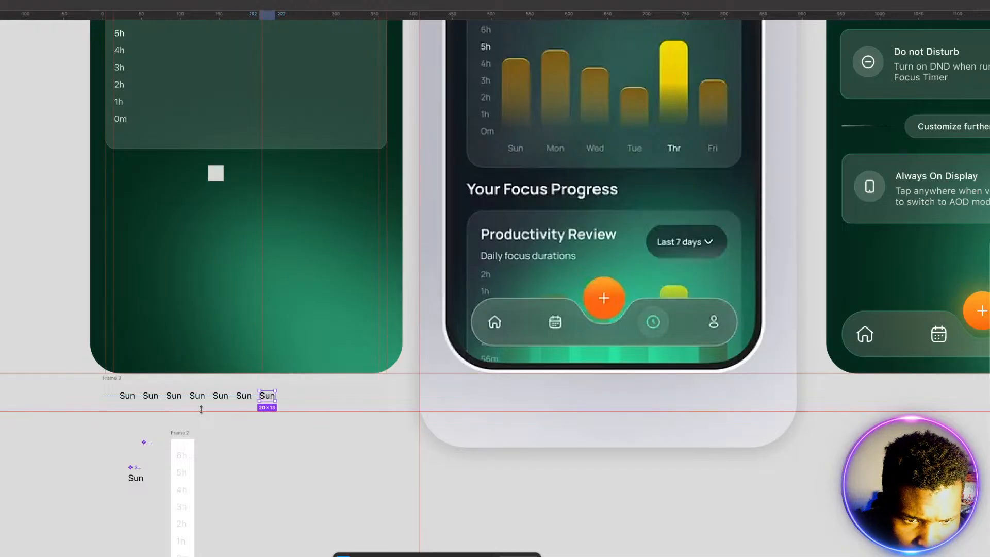
left_click(248, 448)
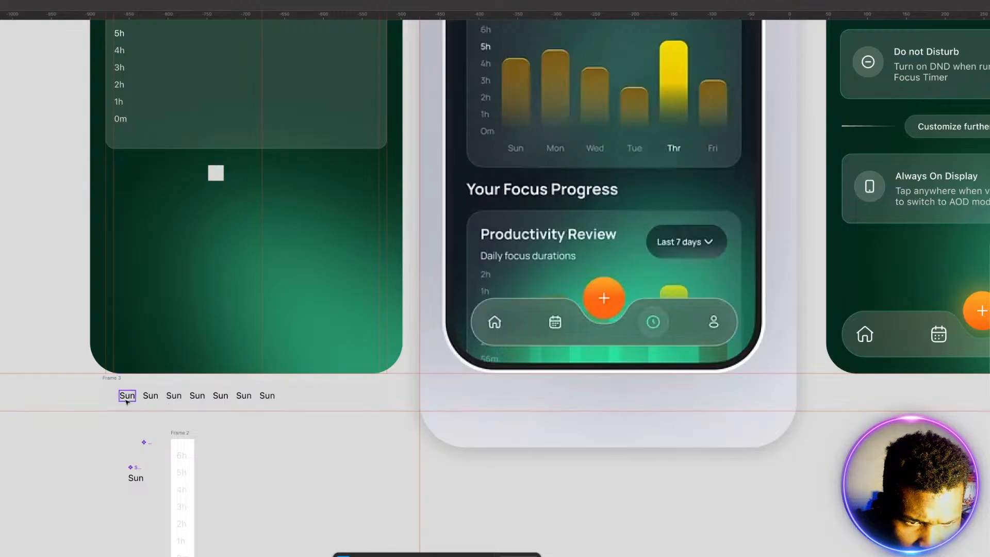
Step: Change the second, third and fourth labels in the wide frame's row to Mon, Tue and Wed
left_click(151, 397)
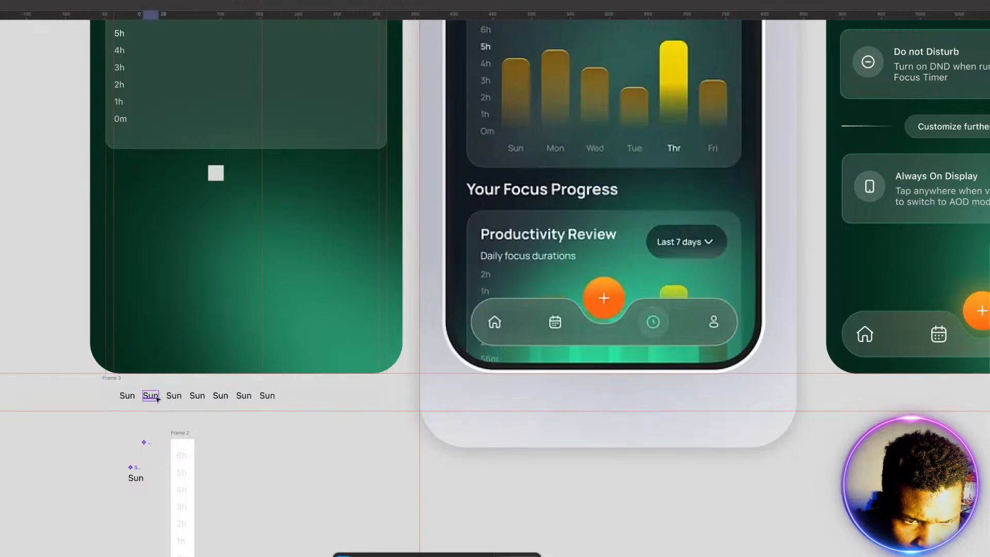
double_click(152, 396)
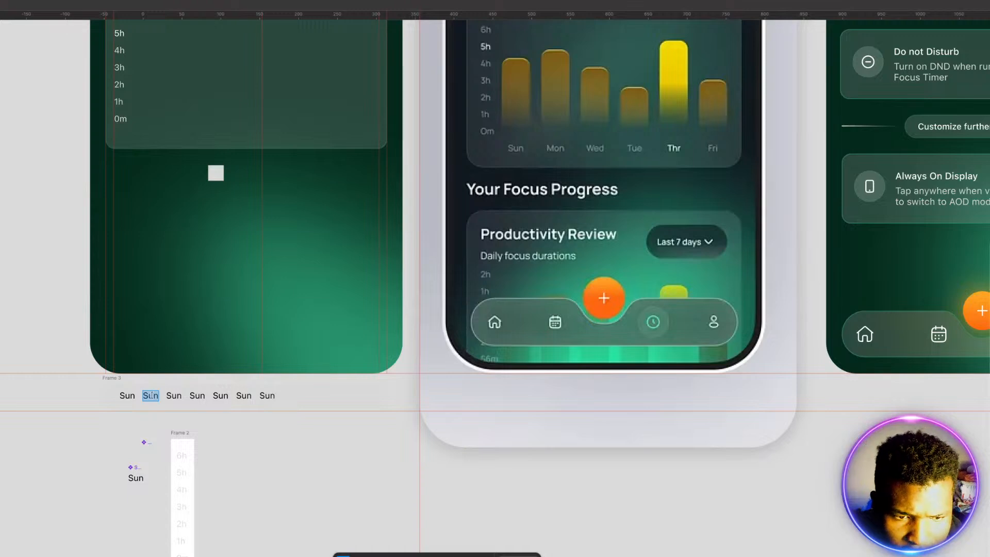
type("Mon")
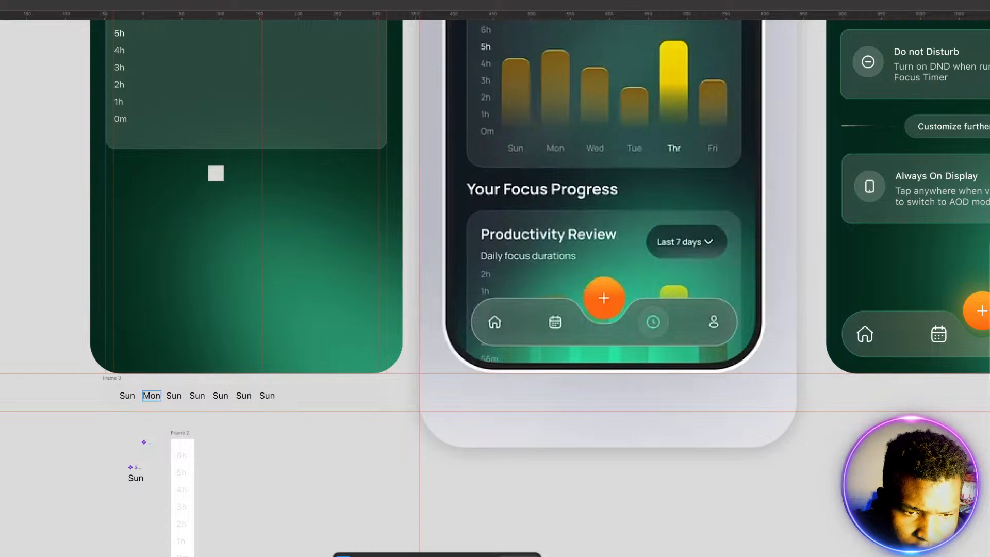
double_click(173, 396)
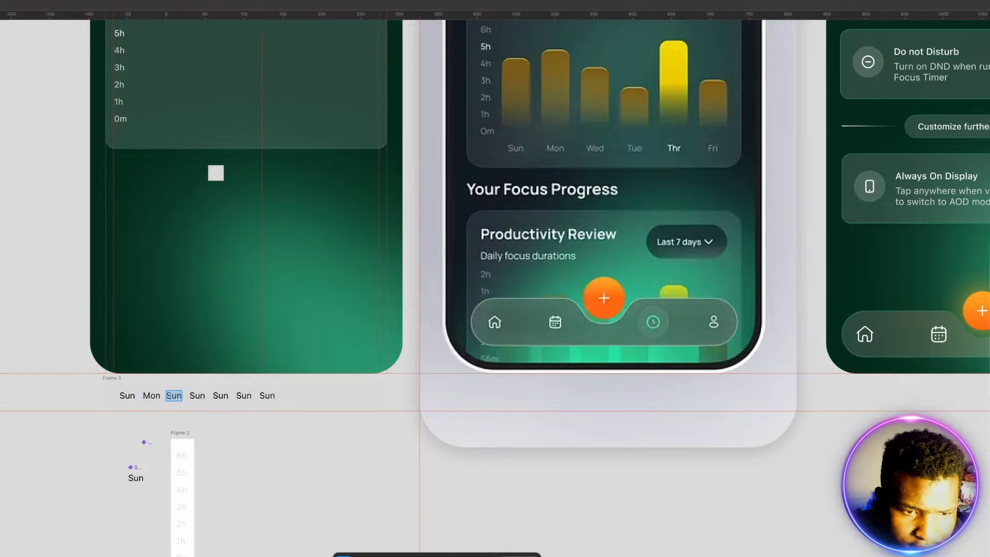
type("Tues")
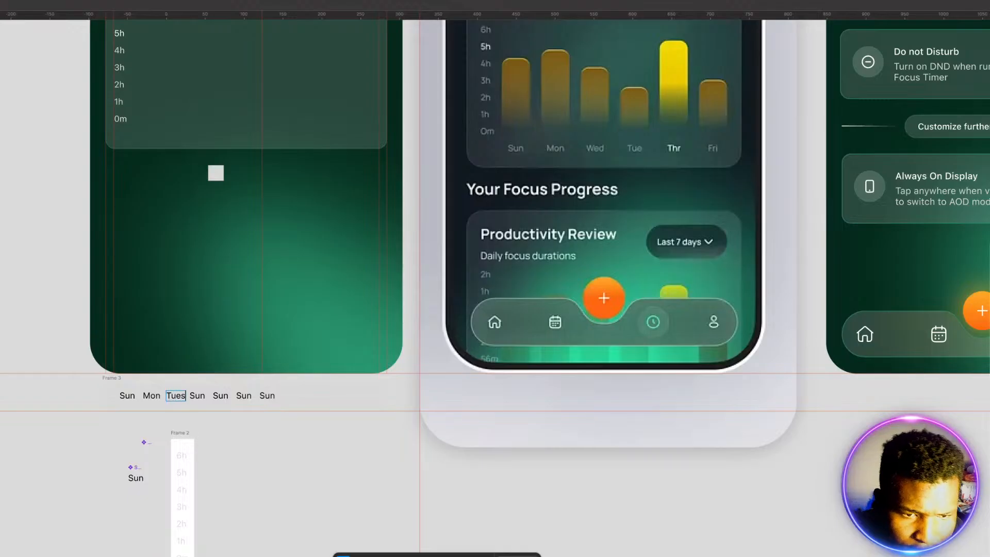
key("BackSpace")
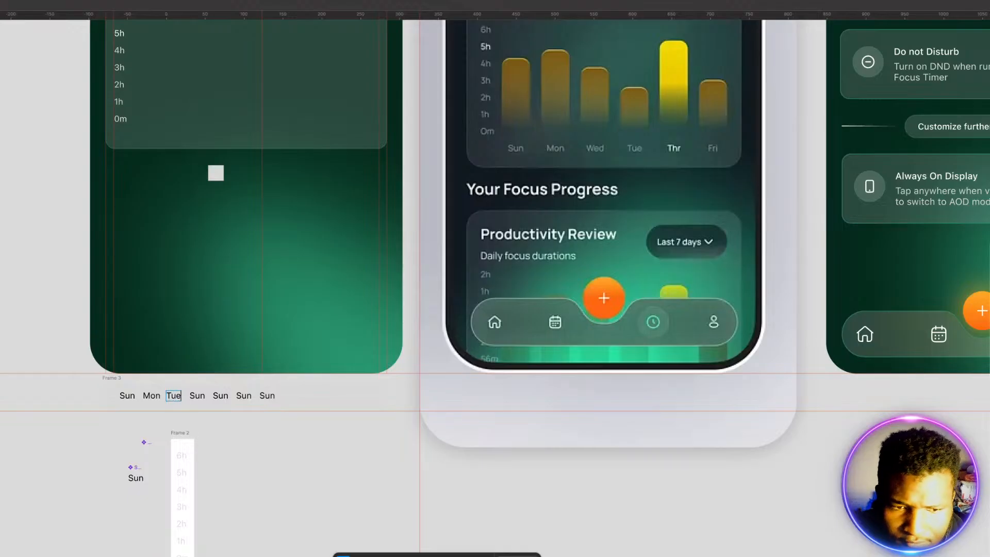
double_click(195, 396)
type("W")
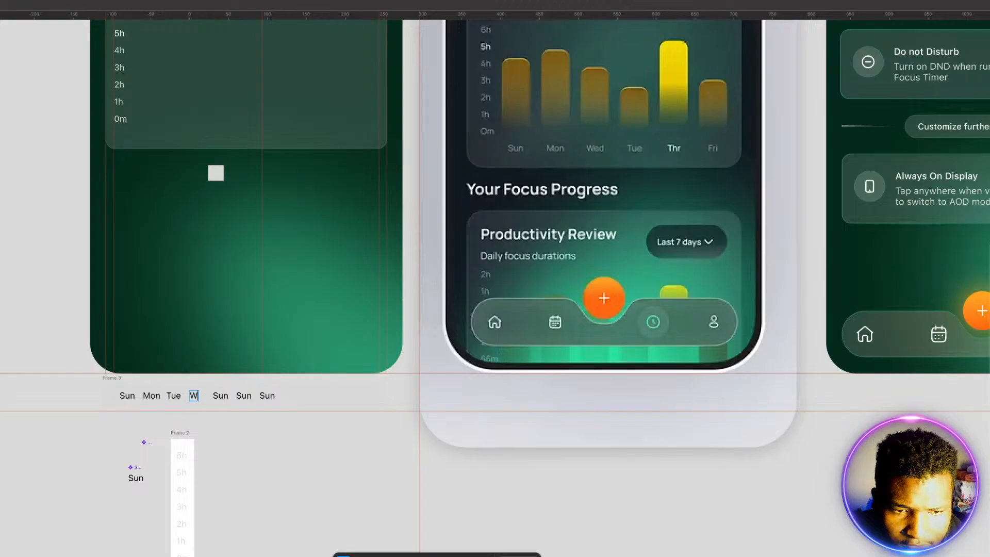
type("ed")
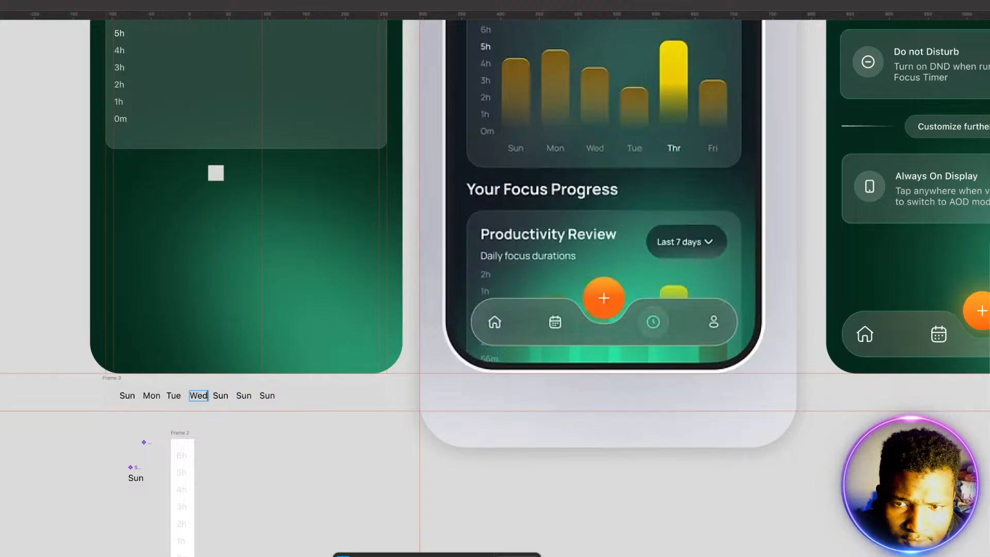
Step: Change the last three labels in the row to Thr, Fri and Sat
double_click(225, 396)
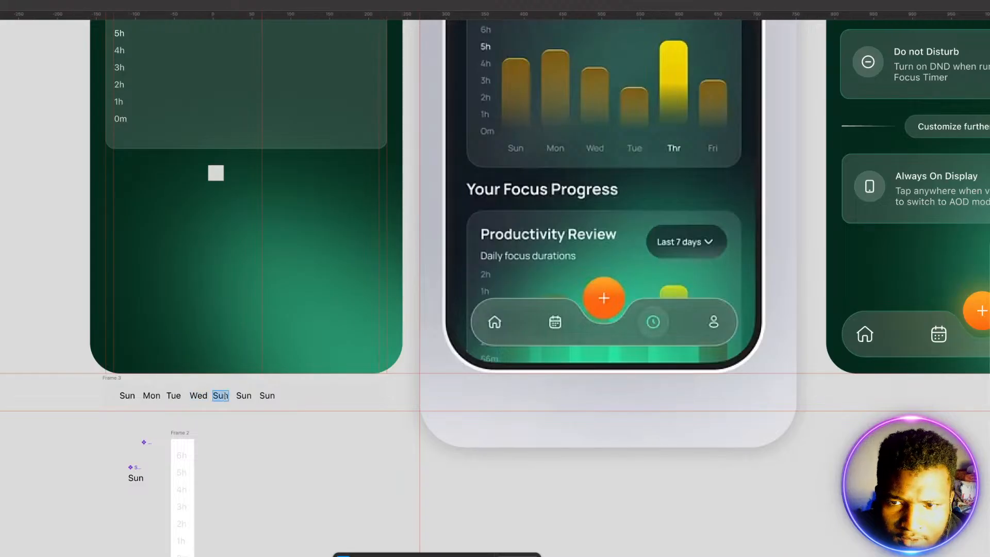
type("Thr")
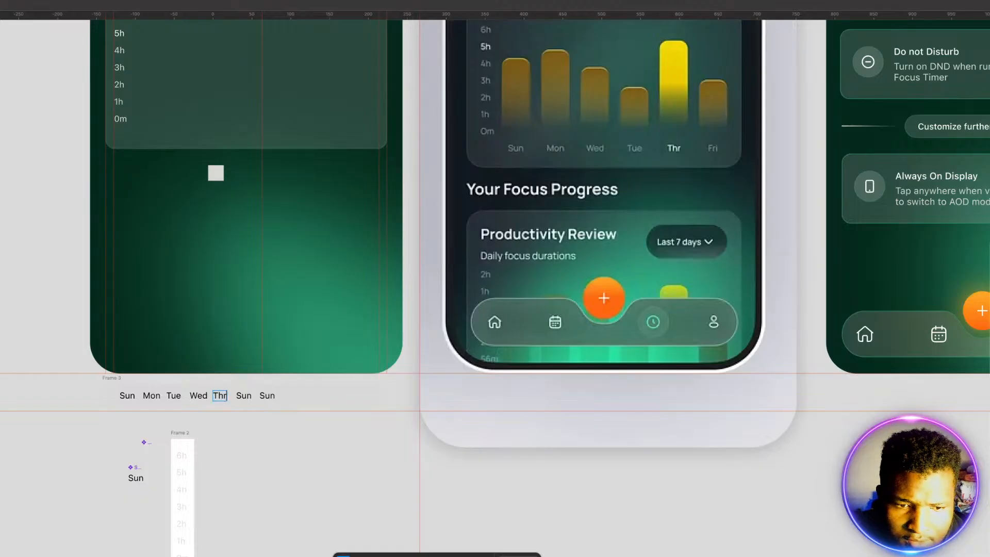
double_click(243, 396)
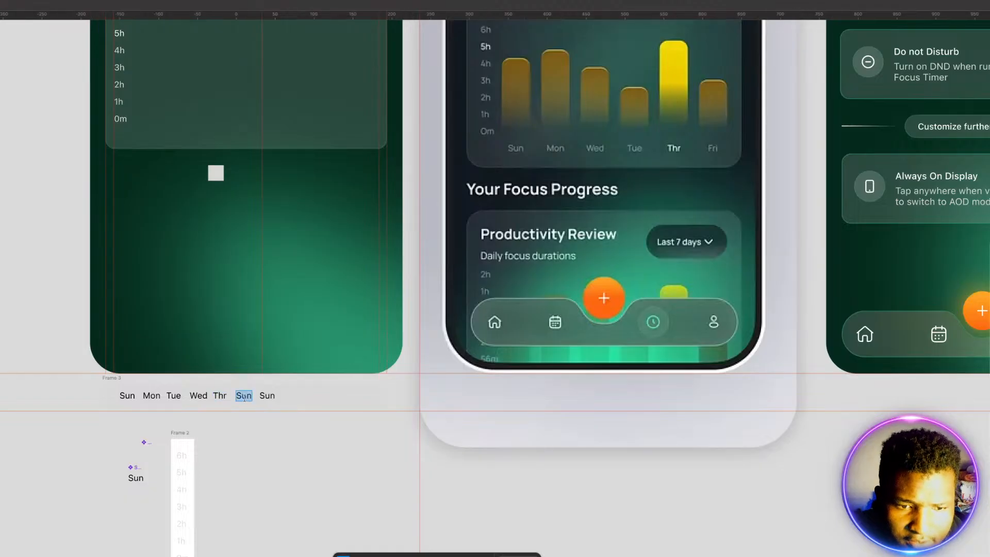
type("Fri")
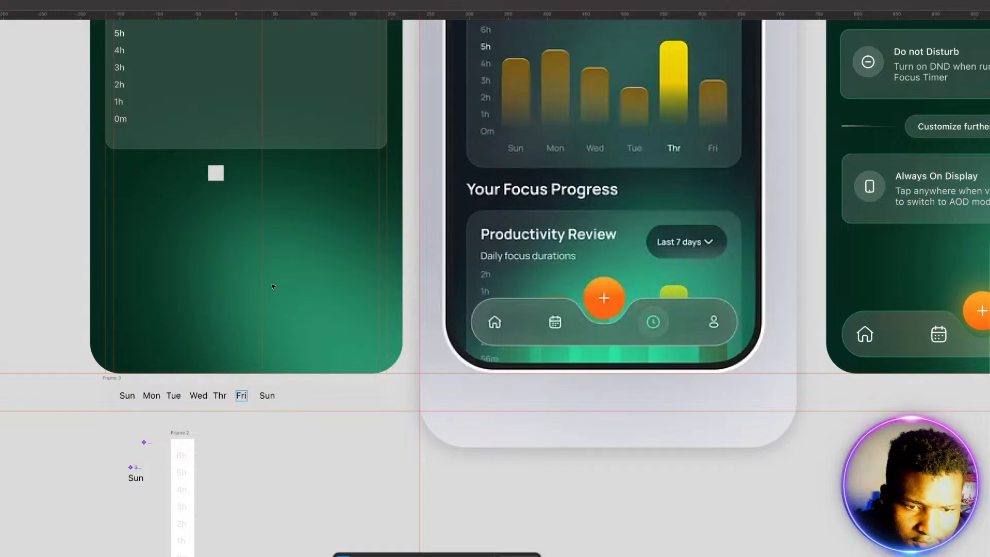
double_click(266, 395)
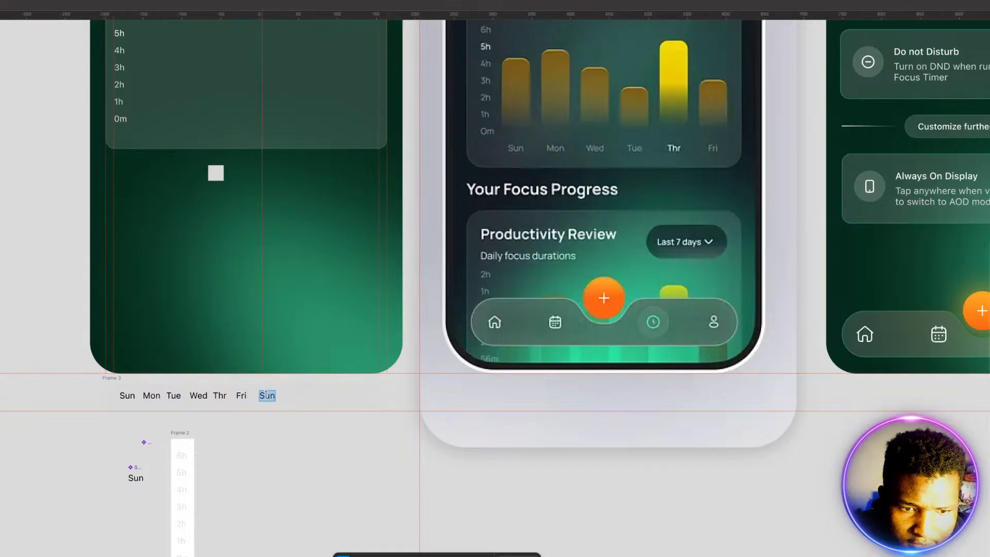
type("Sa")
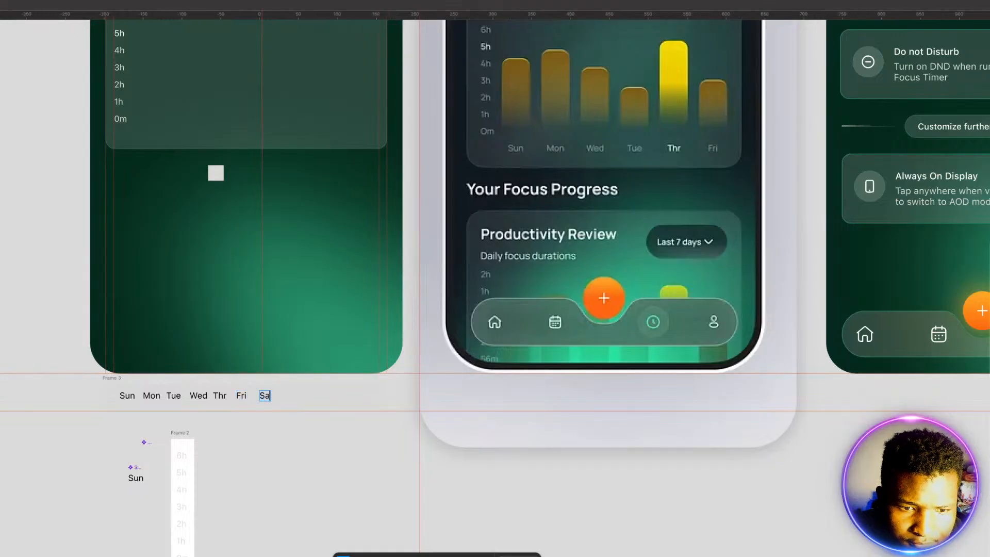
type("t")
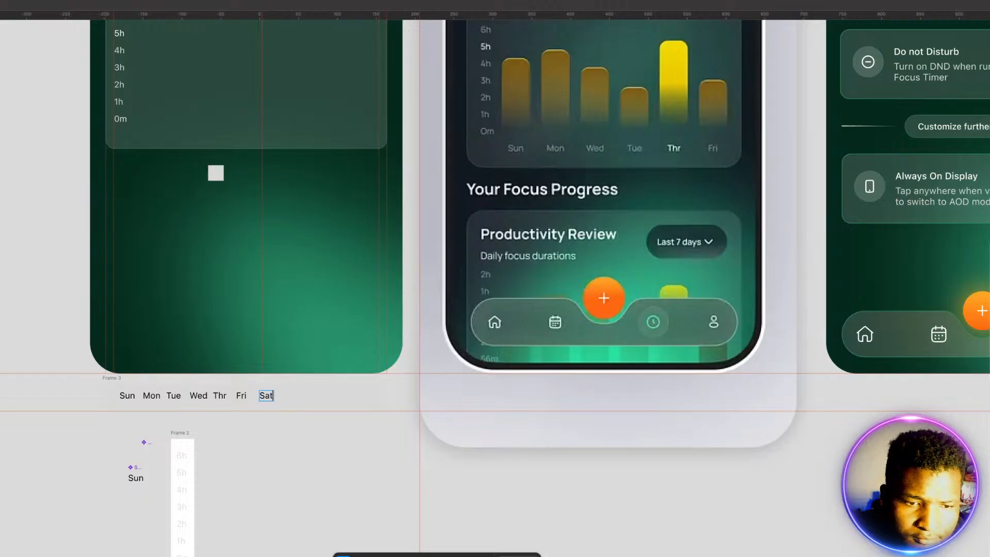
key("Escape")
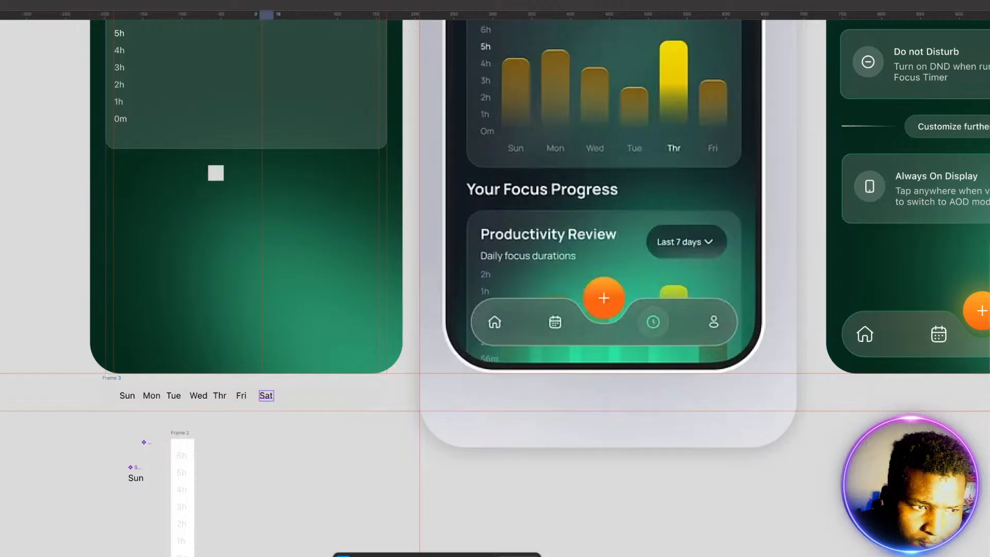
Step: Add a vertical guide through the middle of the Sun label and shift all seven weekday labels right so the row starts at it
left_click_drag(1, 391, 126, 394)
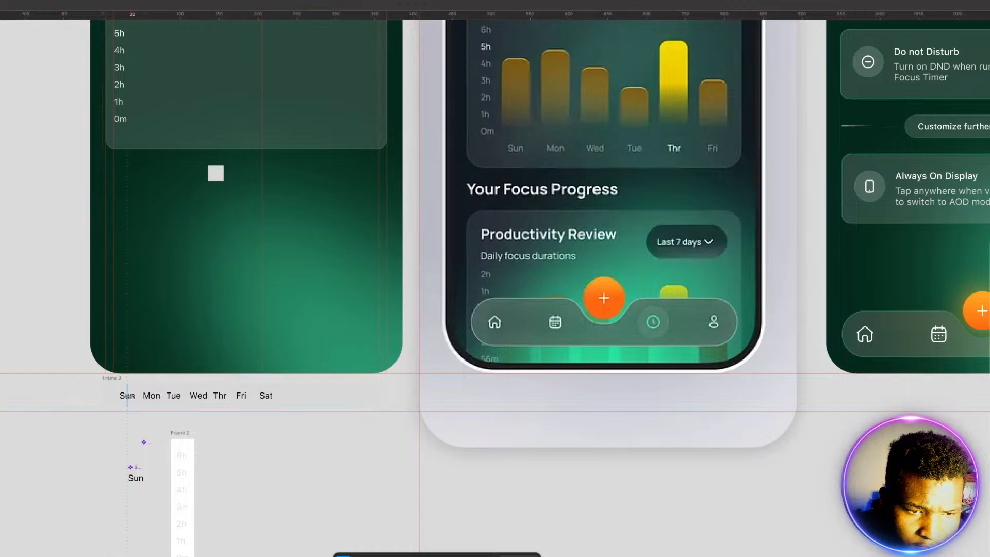
left_click(127, 396)
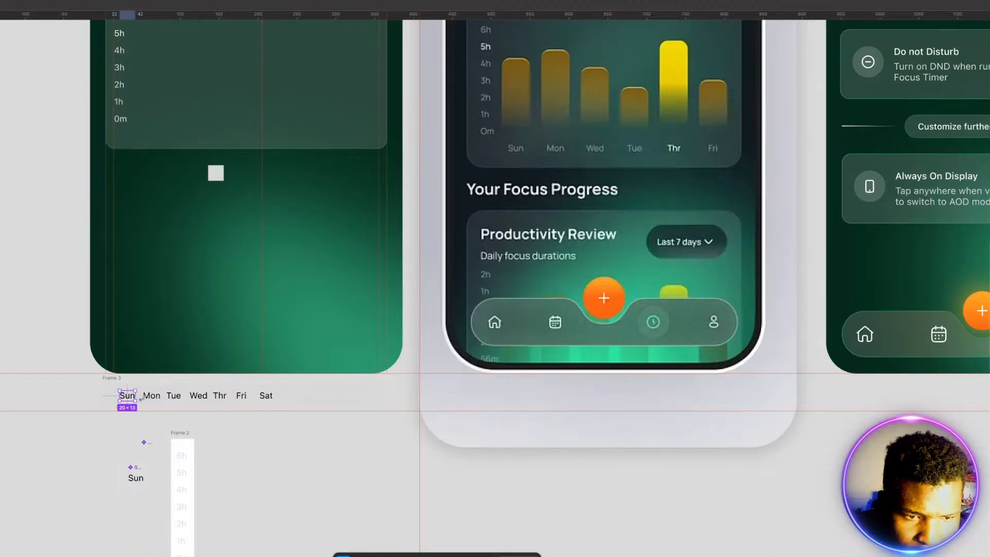
left_click(151, 395, "shift")
left_click(174, 396, "shift")
left_click(198, 396, "shift")
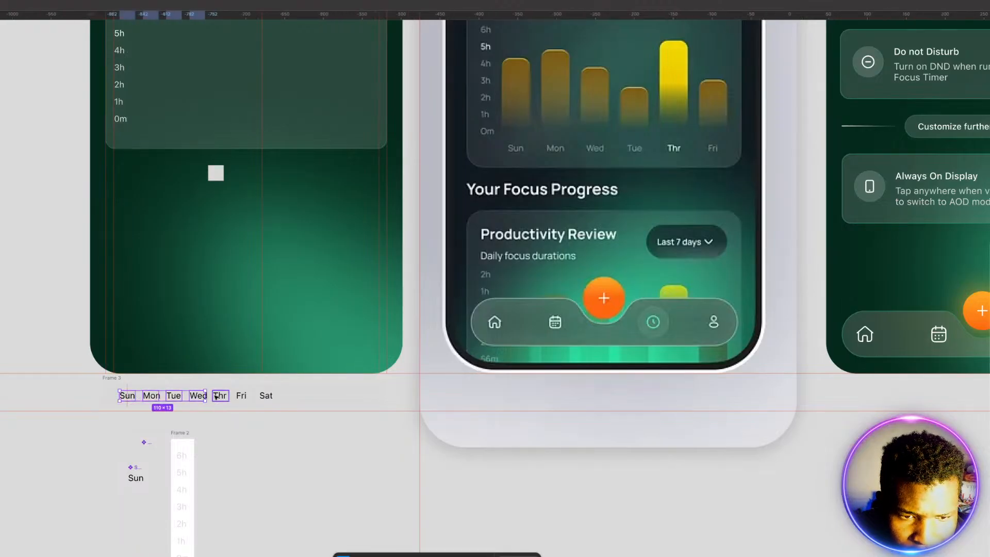
left_click(219, 396, "shift")
left_click(238, 396, "shift")
left_click(265, 395, "shift")
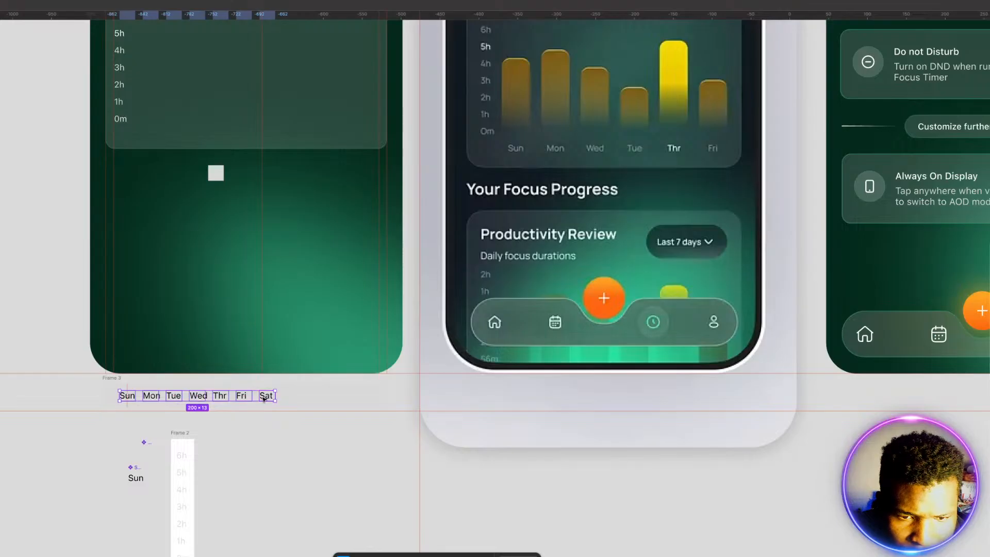
key("Right")
key("Right")
key("Right")
key("Right")
key("Right")
key("Right")
key("Right")
key("Right")
key("Right")
key("Right")
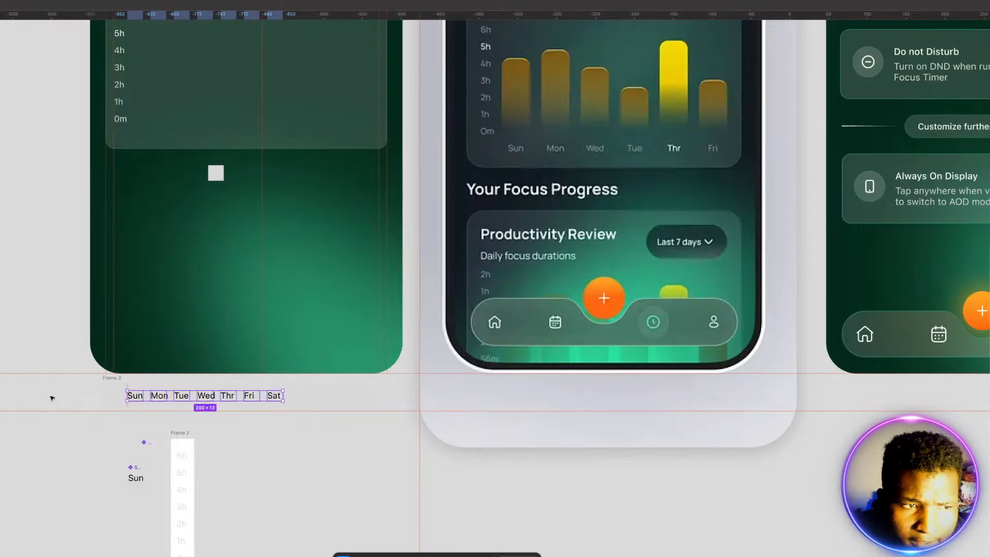
Step: Add a vertical guide near the frame's right end and widen the even spacing of the seven weekday labels to a row about 314 wide
left_click_drag(5, 423, 379, 428)
left_click(307, 402)
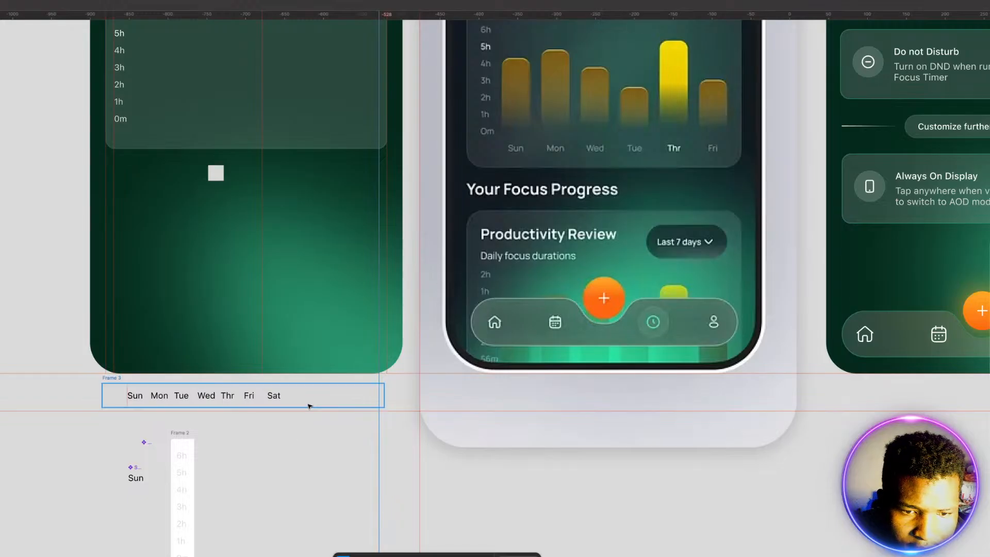
left_click(135, 397)
left_click(159, 397, "shift")
left_click(181, 398, "shift")
left_click(208, 398, "shift")
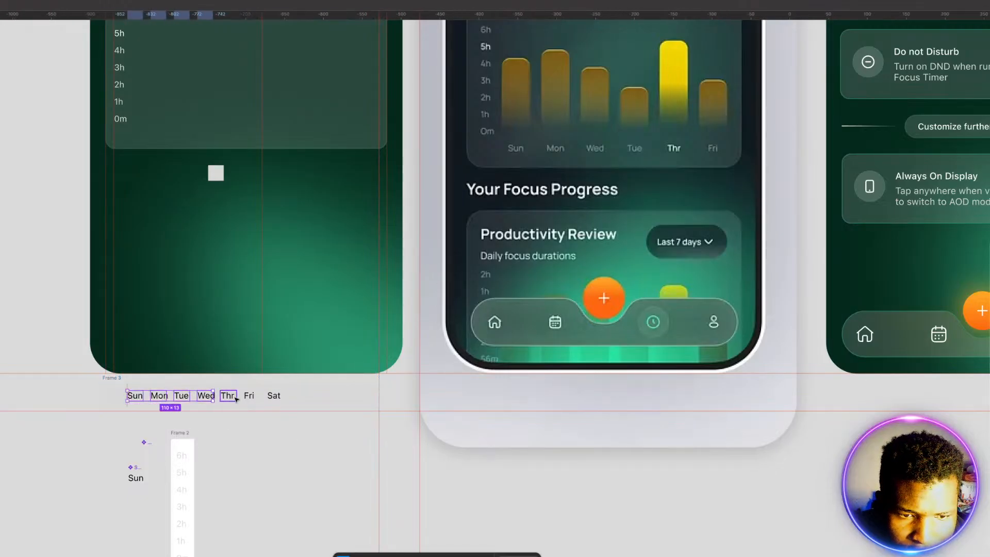
left_click(228, 398, "shift")
left_click(249, 397, "shift")
left_click(278, 400, "shift")
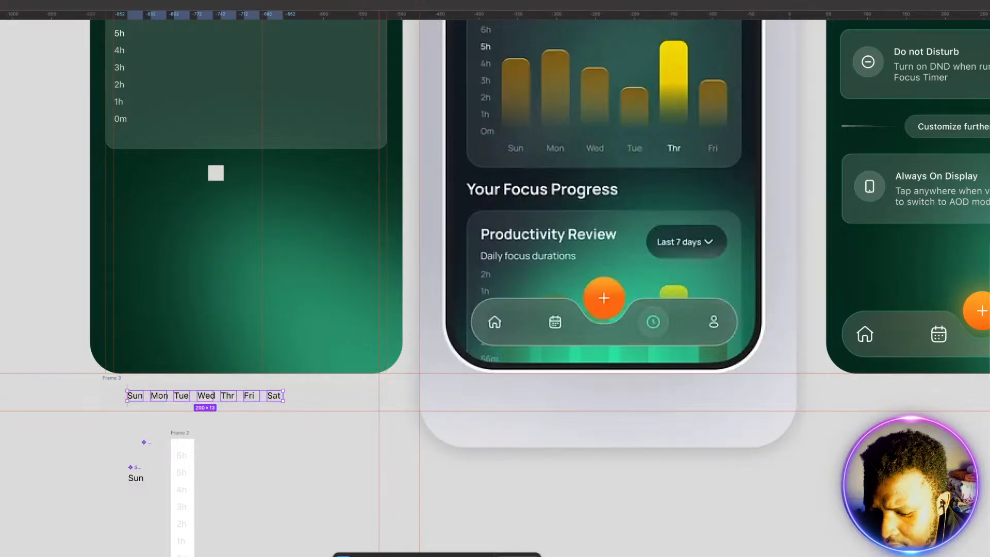
key("Up")
key("Up")
key("Up")
key("Up")
key("Up")
key("Up")
key("Up")
key("Up")
key("Up")
key("Up")
key("Up")
key("Up")
key("Up")
key("Up")
key("Up")
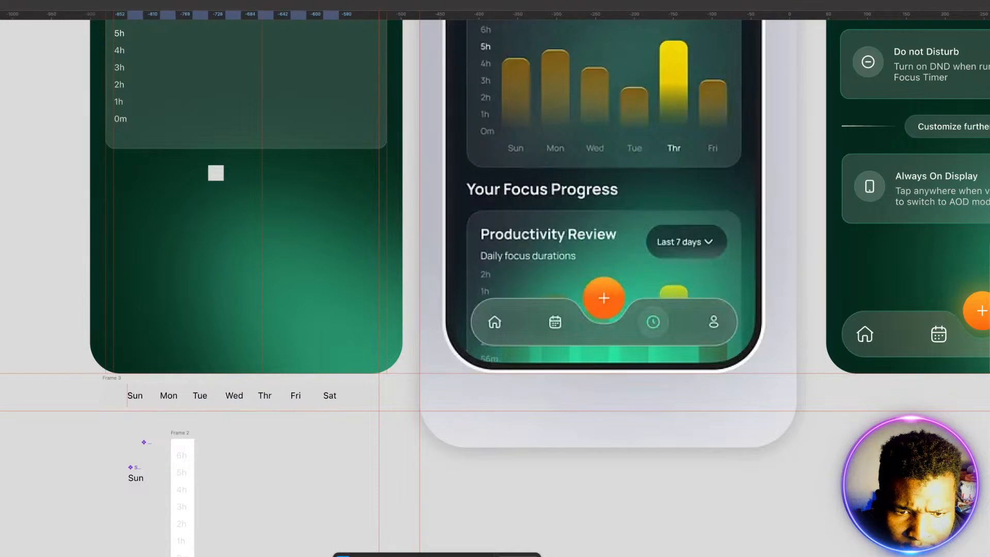
key("Up")
key("Up")
key("Up")
key("Up")
key("Up")
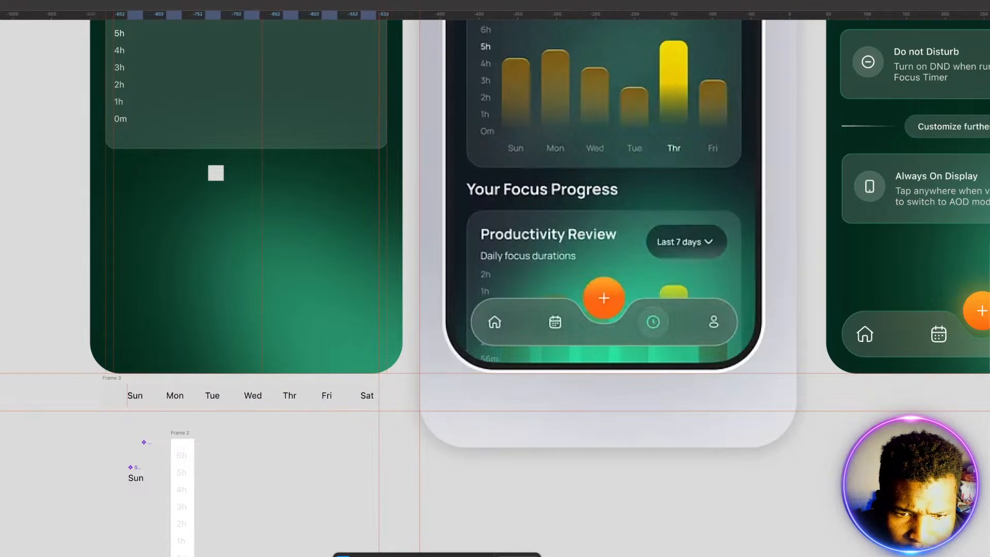
key("Down")
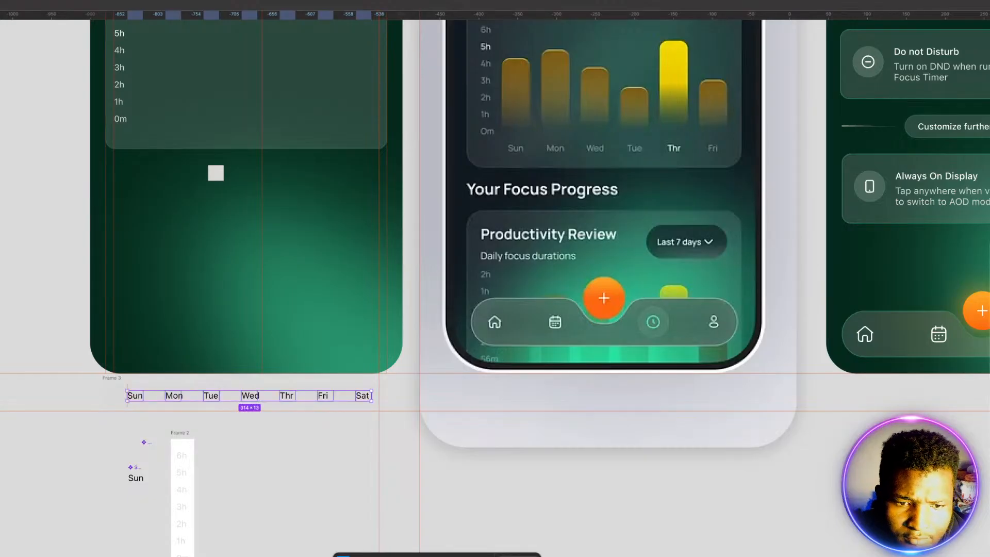
left_click(298, 468)
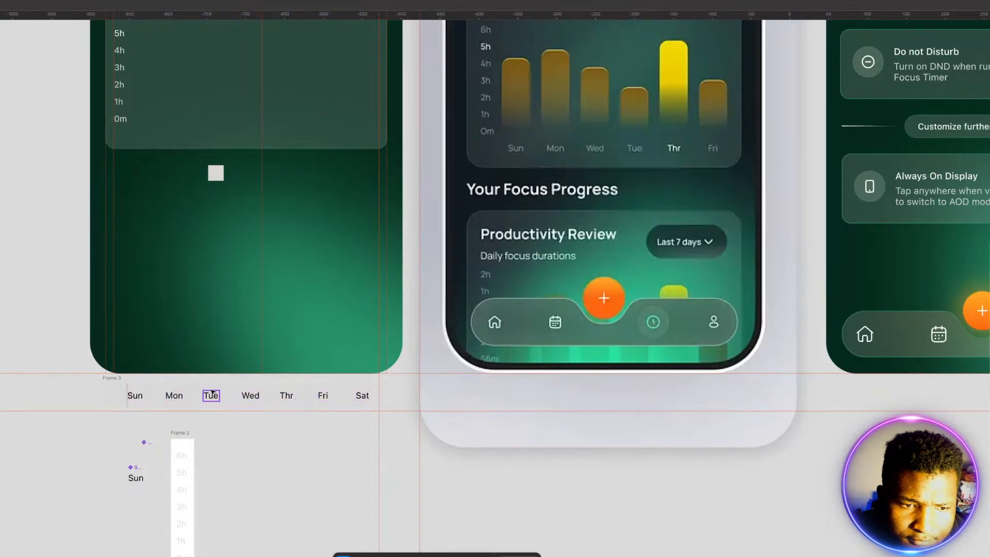
Step: Place a copy of the weekday frame along the chart card's lower edge, just below the 0m label and aligned with the card's sides
left_click(114, 401)
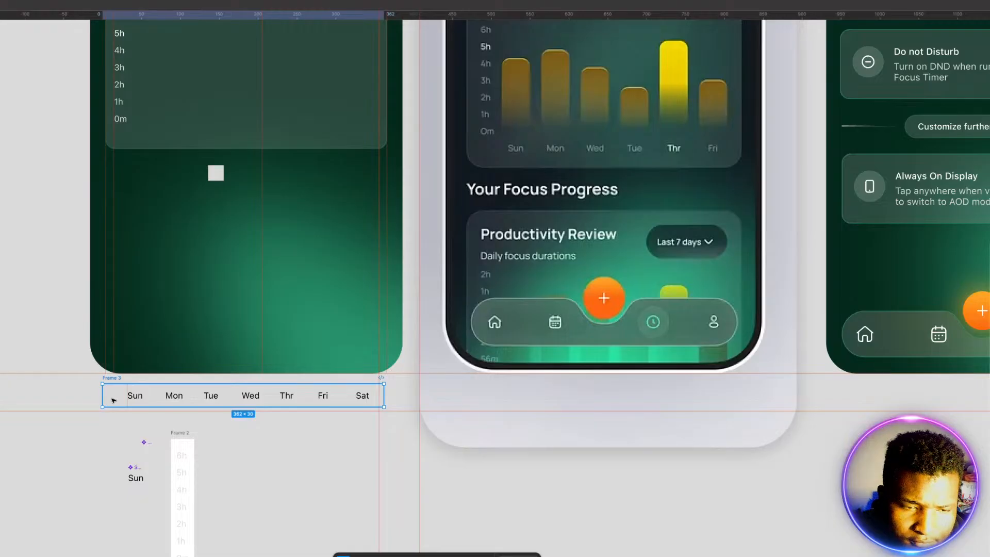
left_click_drag(114, 400, 119, 132)
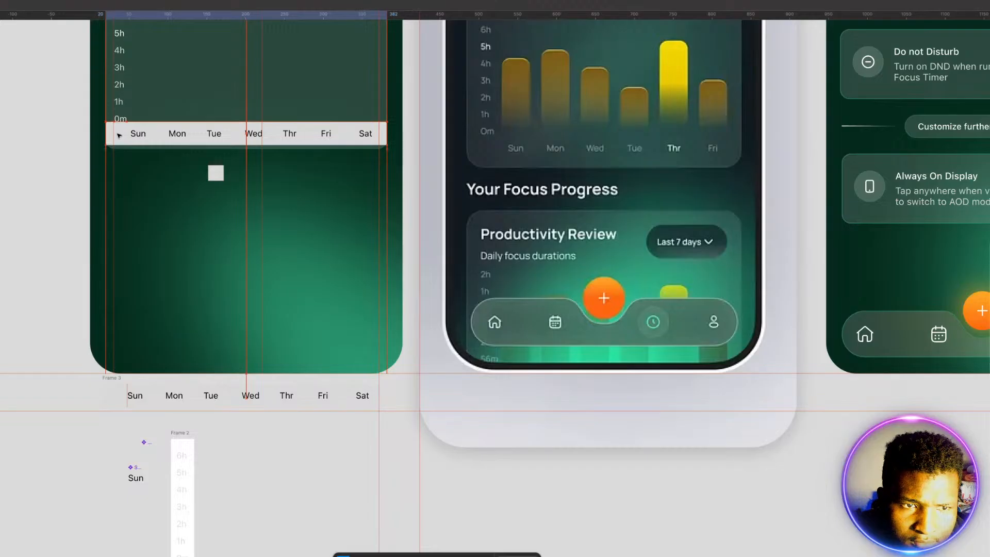
left_click(120, 135)
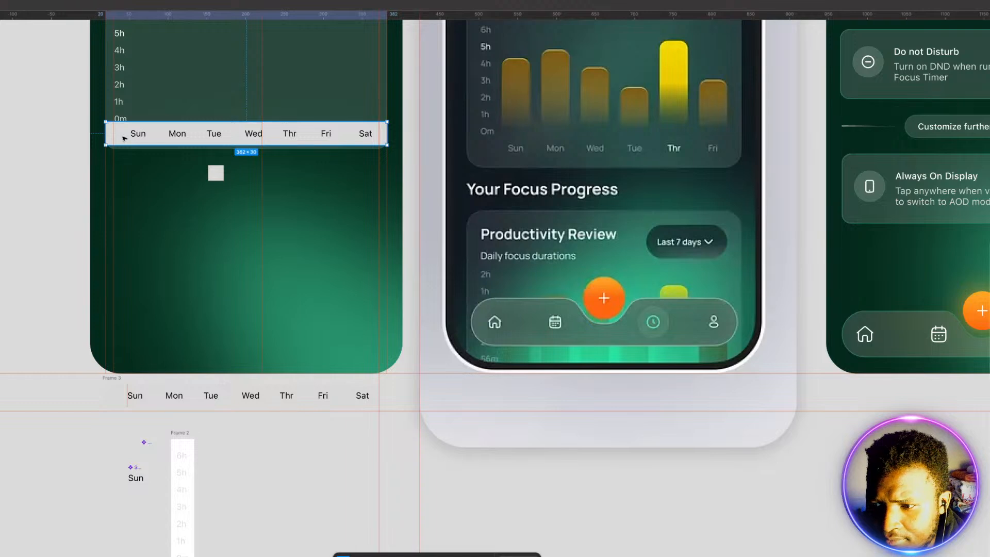
left_click_drag(207, 163, 778, 359)
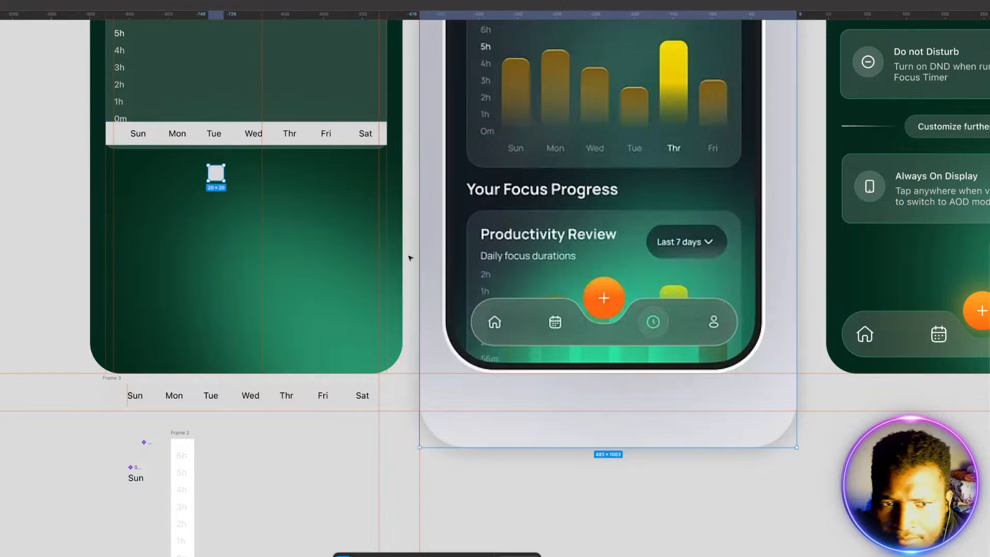
Step: Make the background of the weekday frame inside the chart card transparent
left_click(128, 133)
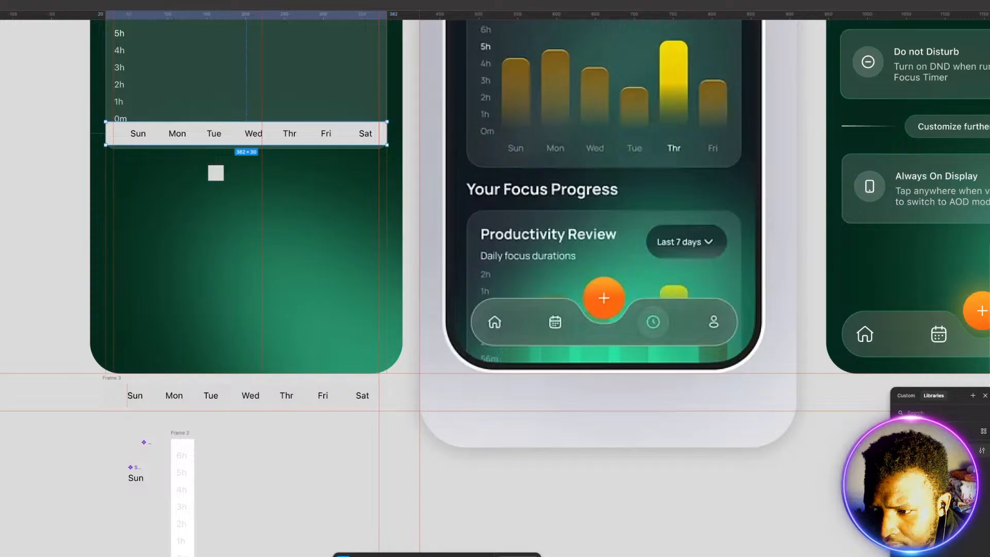
left_click_drag(989, 384, 973, 384)
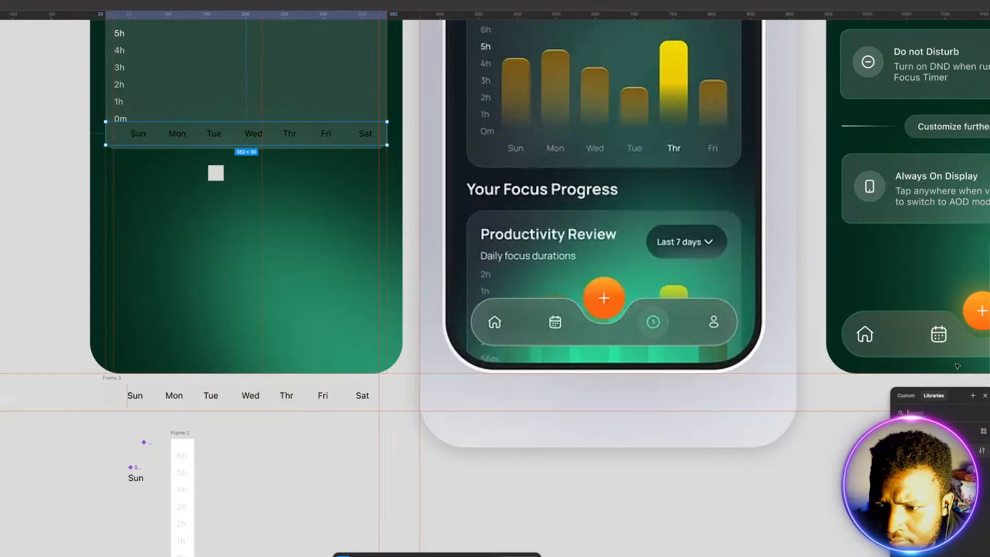
key("Escape")
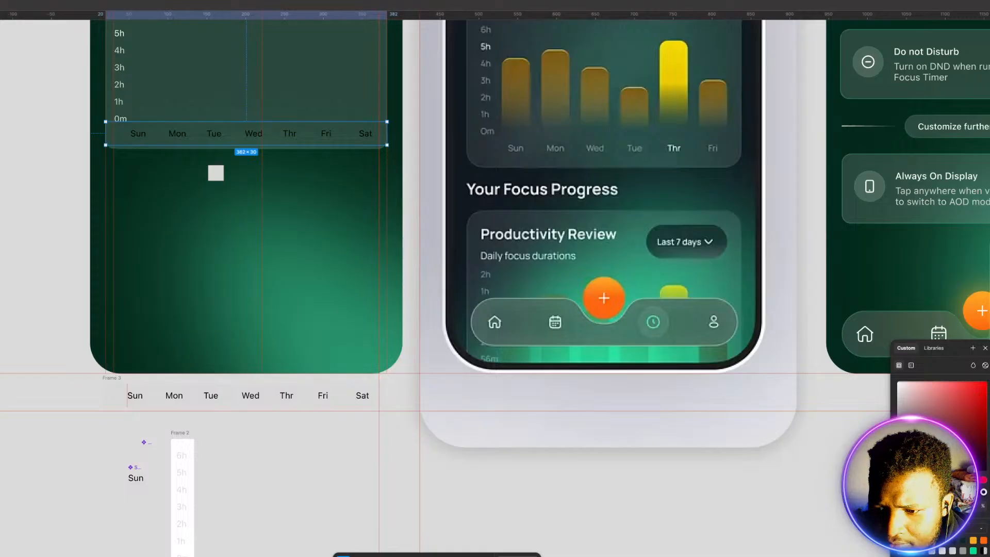
Step: Recolor the weekday labels in the chart card light grey and make the Thr label brighter white
left_click(898, 394)
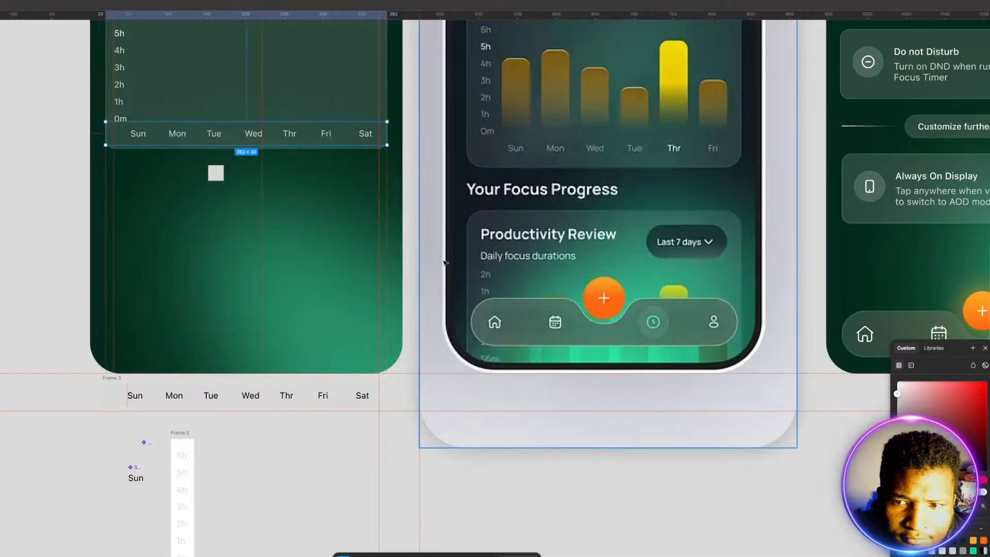
left_click(291, 134)
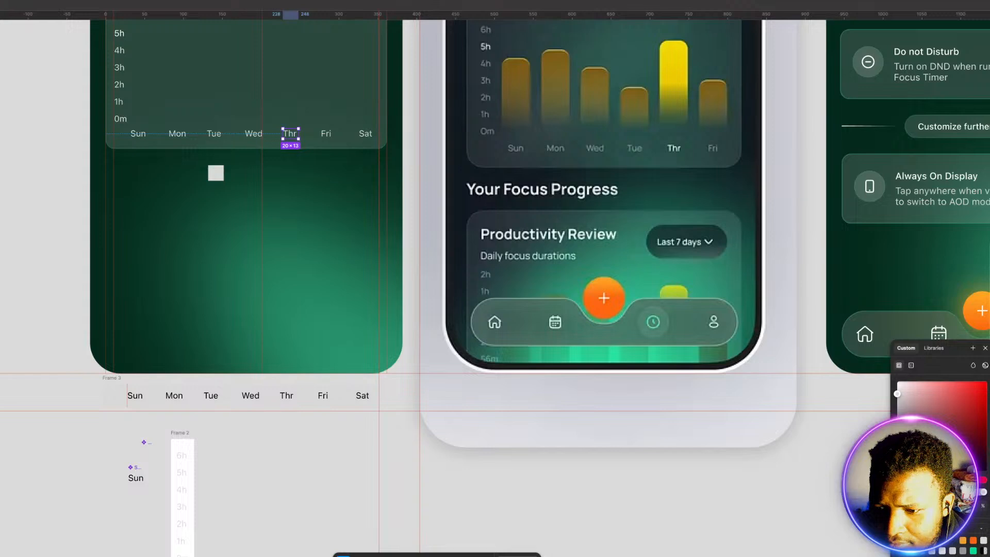
left_click_drag(898, 394, 898, 381)
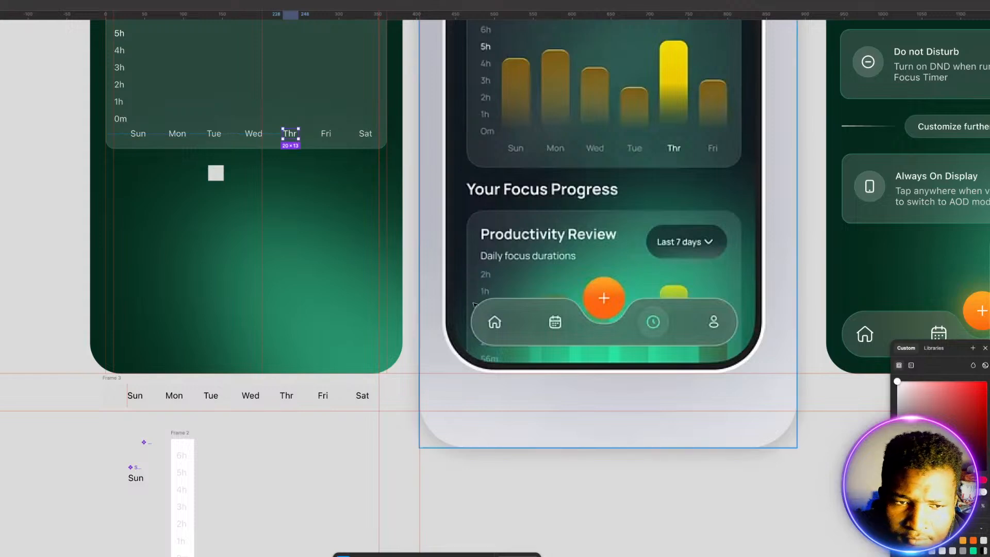
left_click(20, 182)
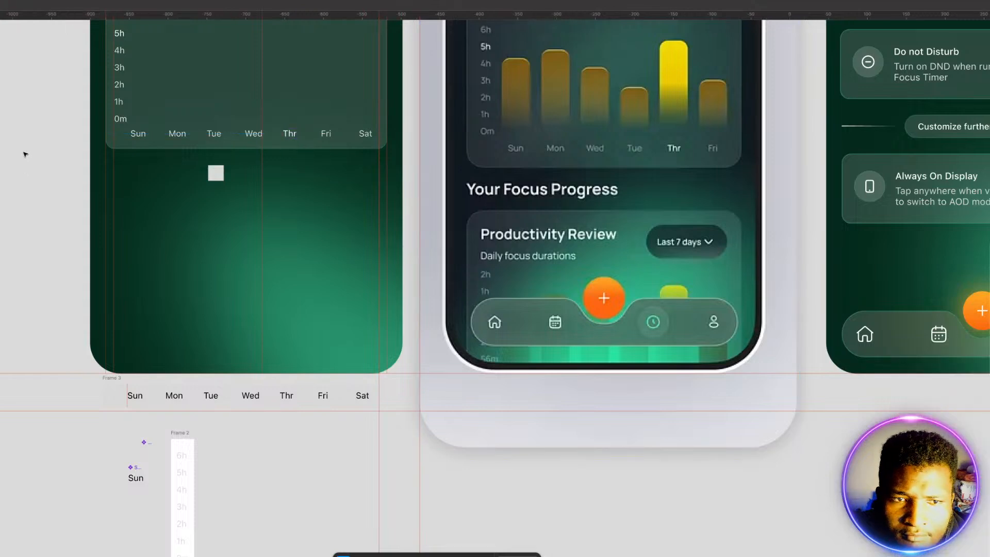
scroll(28, 159, "up", 1)
scroll(28, 159, "up", 3)
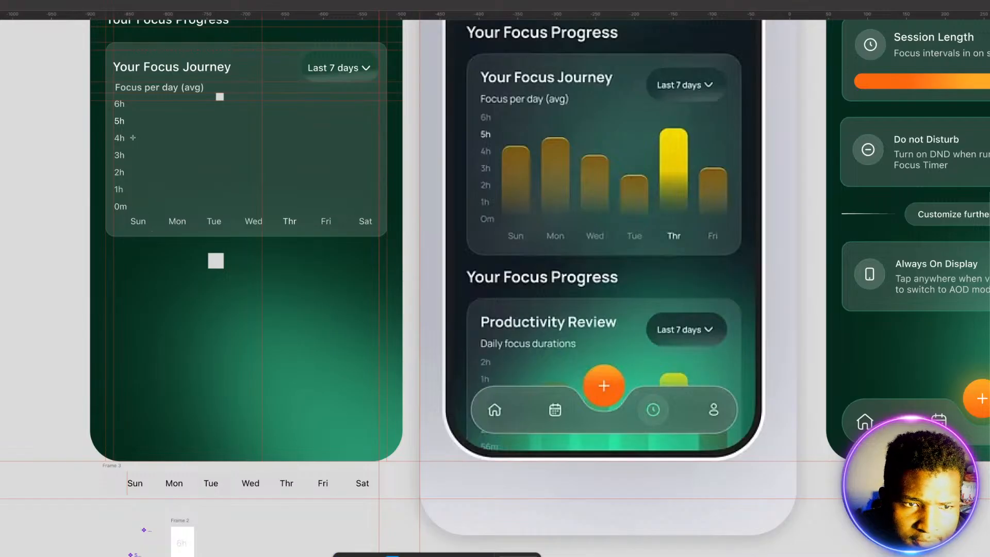
mouse_move(132, 137)
left_mouse_down()
mouse_move(163, 180)
mouse_move(156, 209)
left_mouse_up()
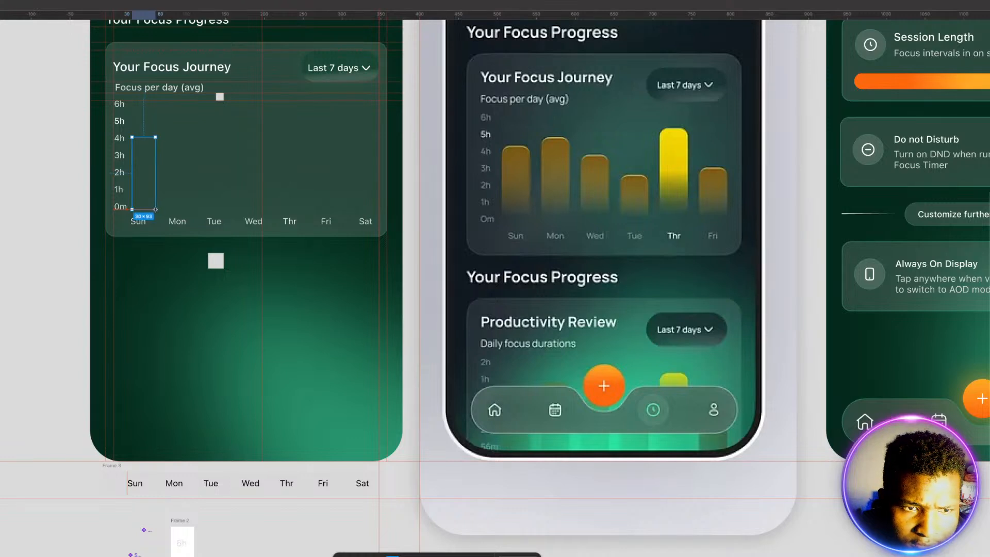
left_click(2, 245)
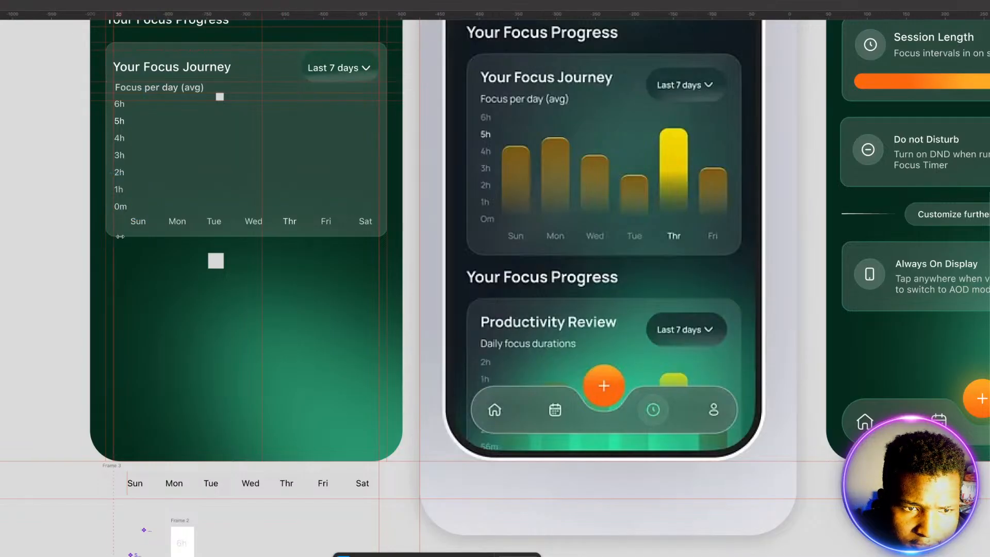
left_click(145, 178)
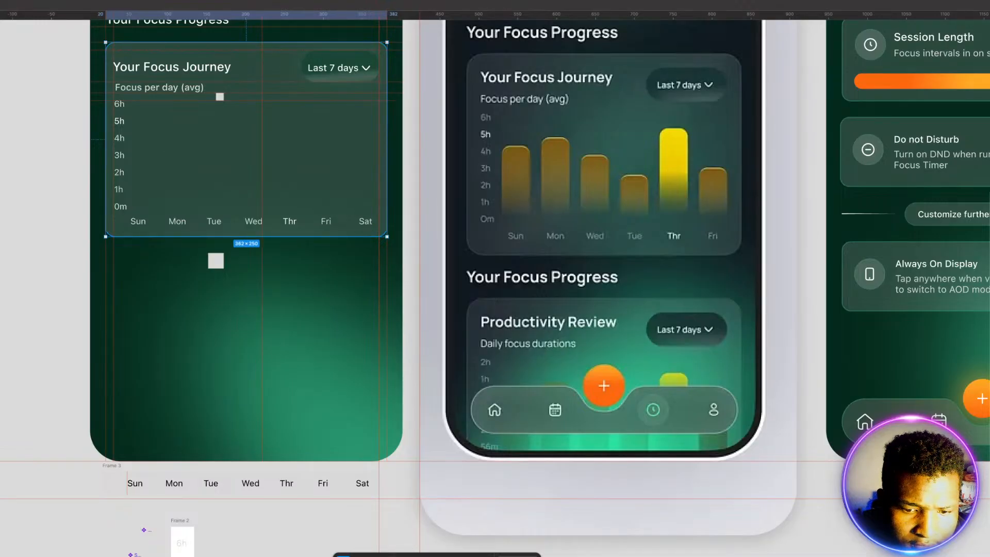
Step: Draw a 30 × 82 rectangle in the empty area below the chart card and round its top corners
left_click_drag(171, 308, 187, 337)
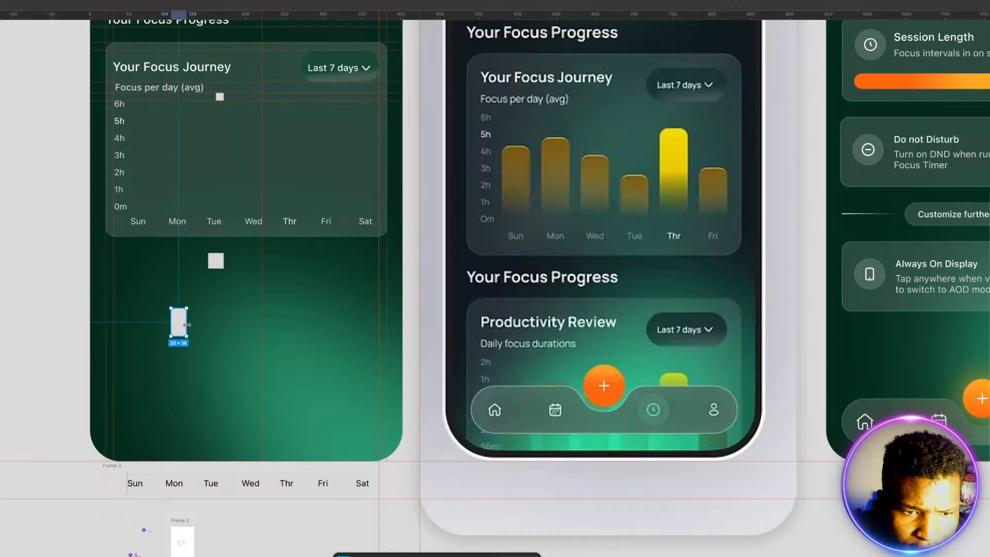
left_click_drag(187, 325, 175, 378)
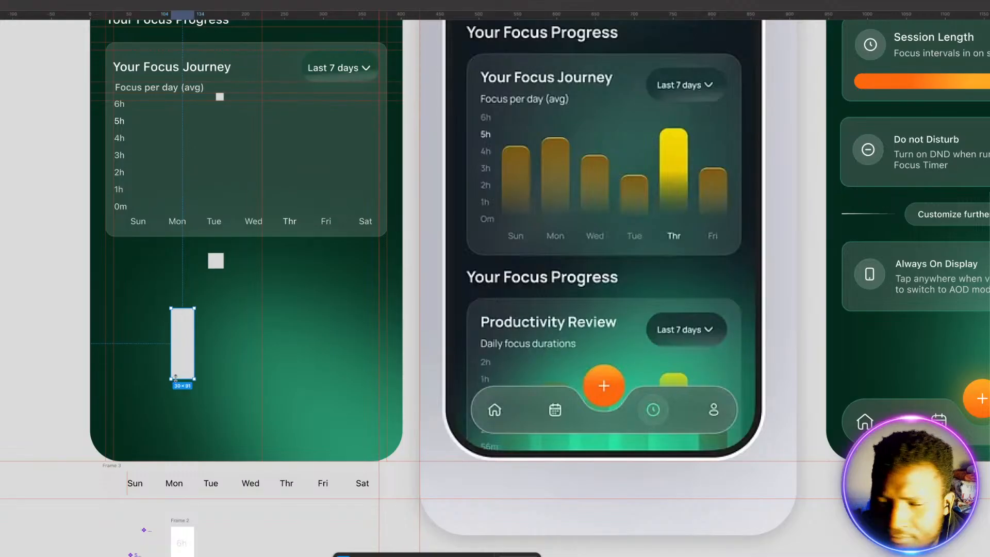
left_click_drag(176, 378, 176, 371)
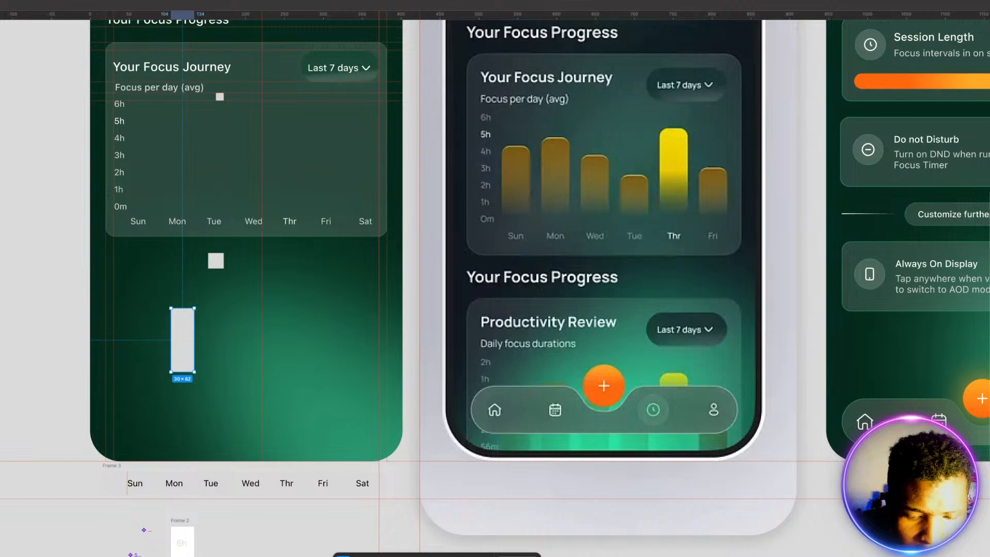
key("Escape")
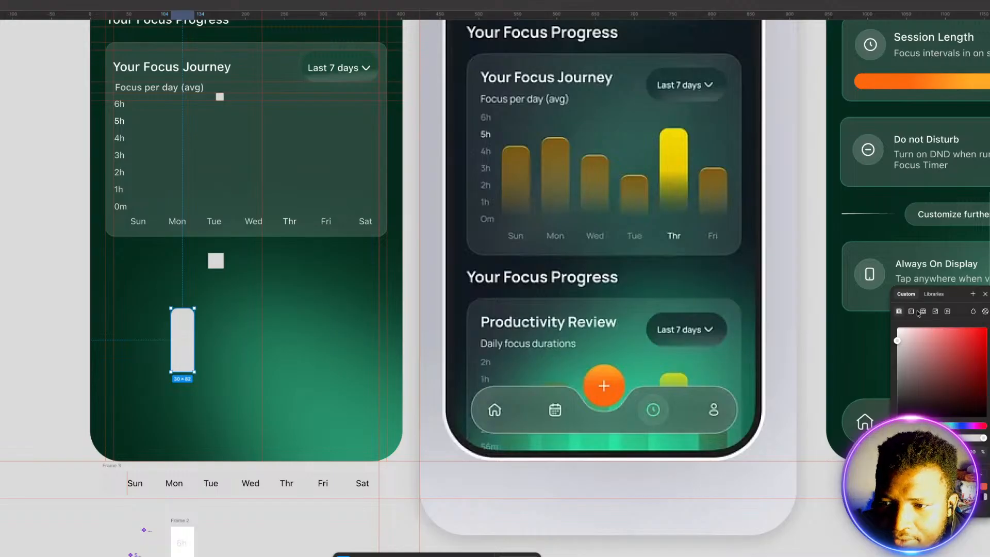
Step: Give the rectangle a linear gradient fill with FD6810 at 0% and an added FEAB23 stop at 50%
left_click(912, 313)
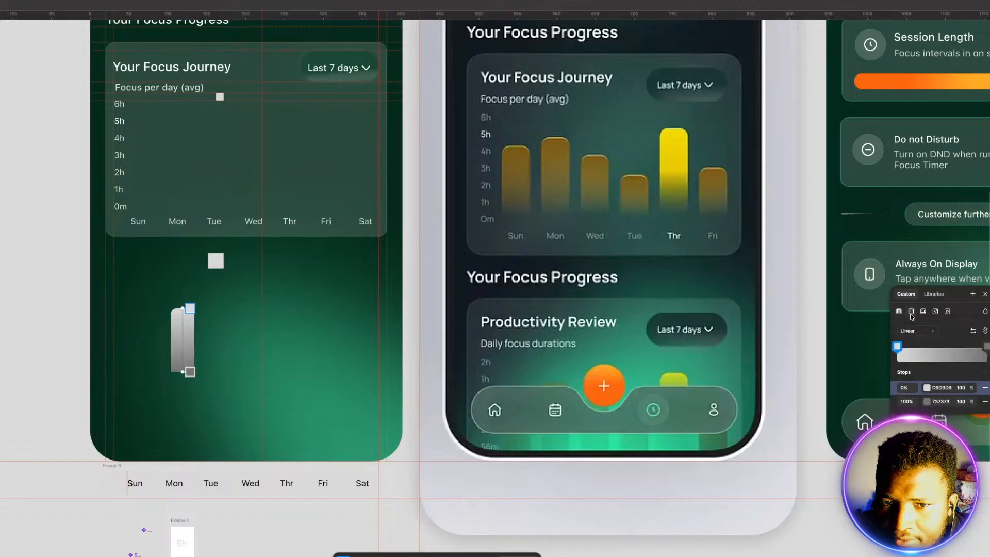
left_click(985, 371)
left_click(928, 388)
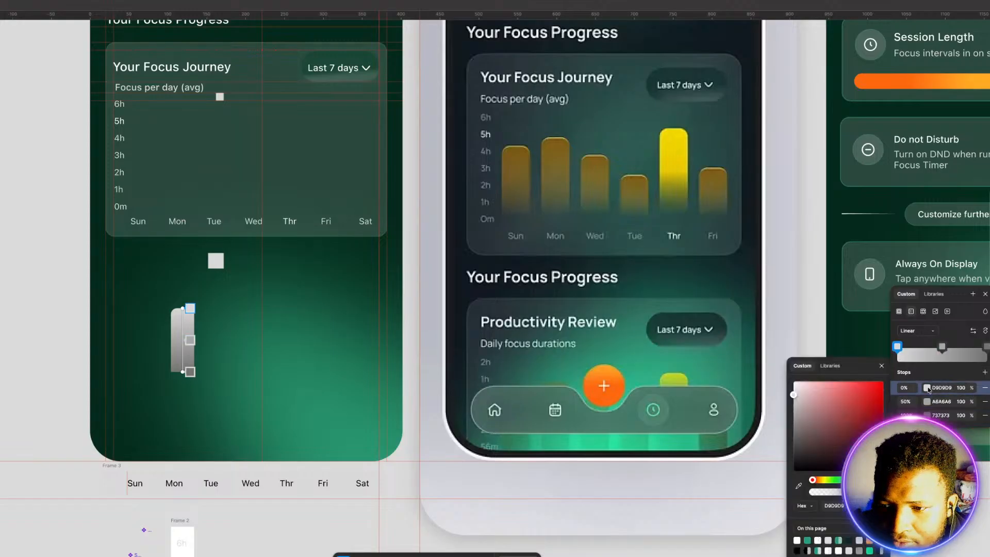
left_click(879, 541)
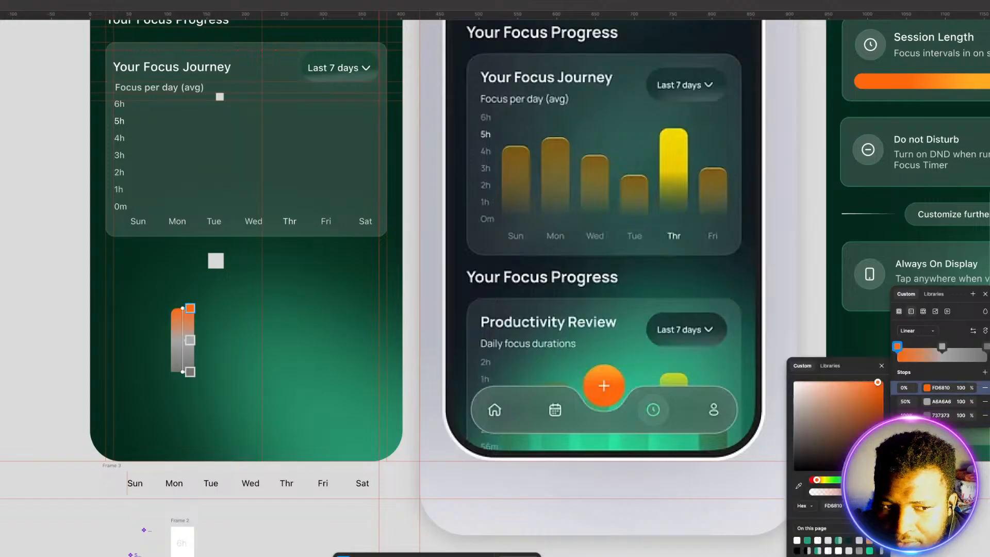
left_click(942, 346)
left_click(879, 534)
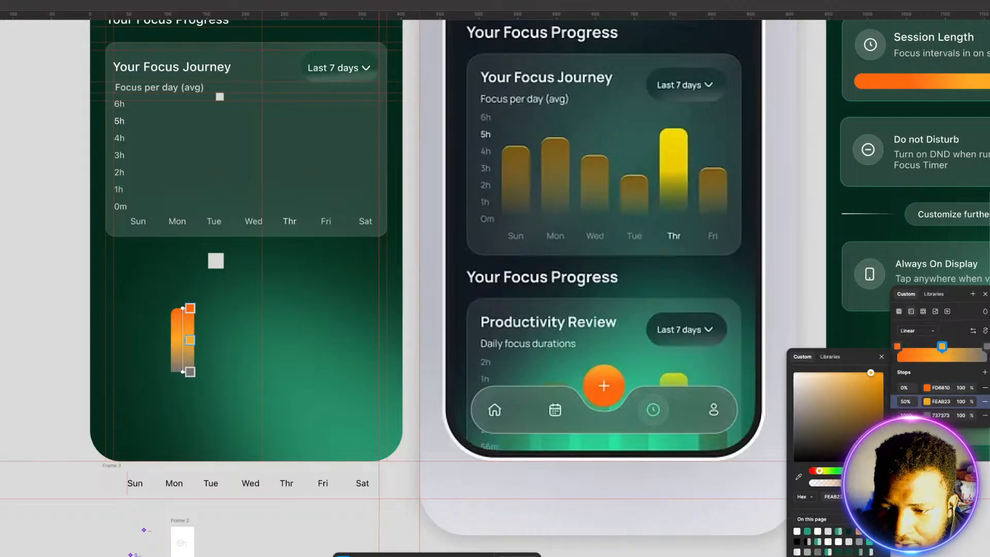
Step: Set the gradient's 100% stop to 289D73 at 50% opacity and move the bar into the chart card above the Sun label
left_click(985, 346)
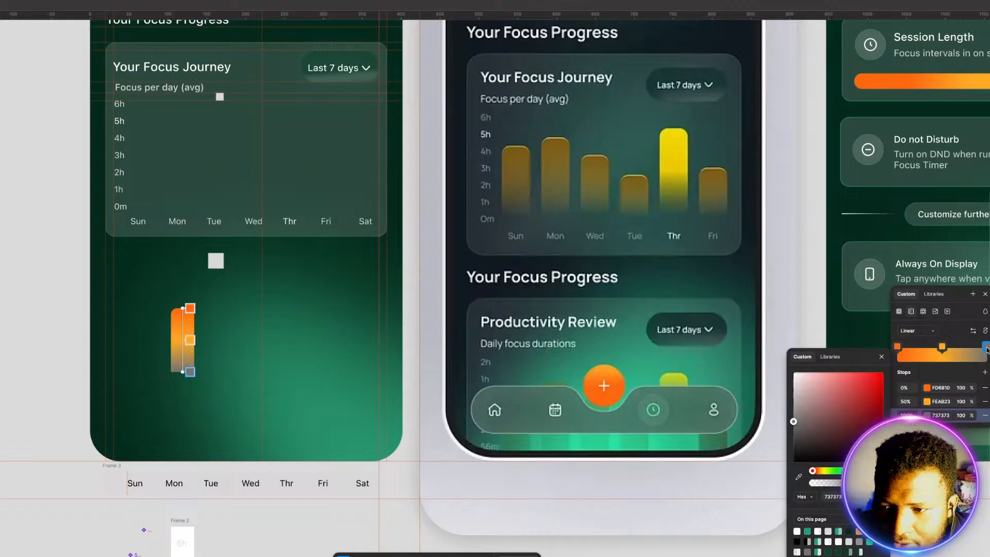
left_click(808, 531)
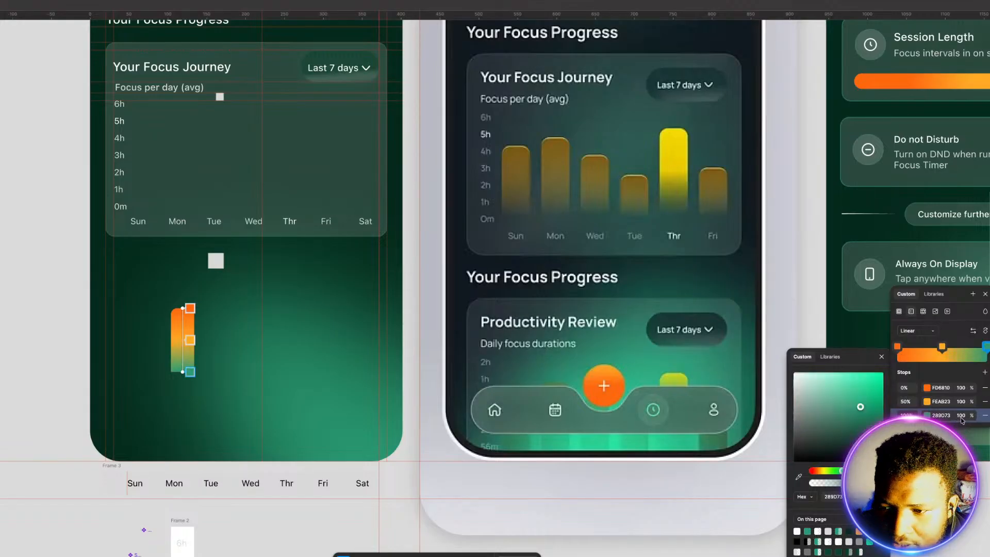
left_click_drag(975, 417, 947, 432)
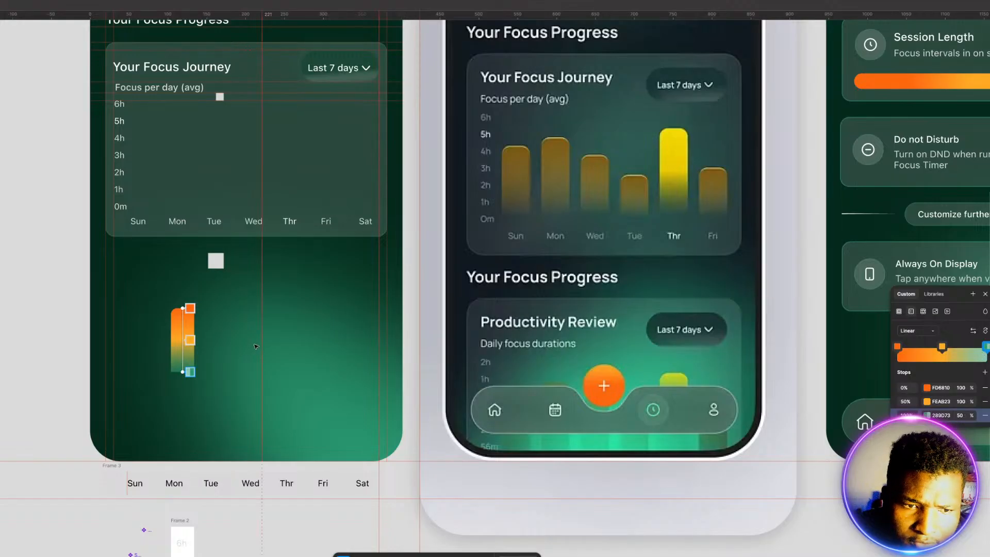
left_click(176, 333)
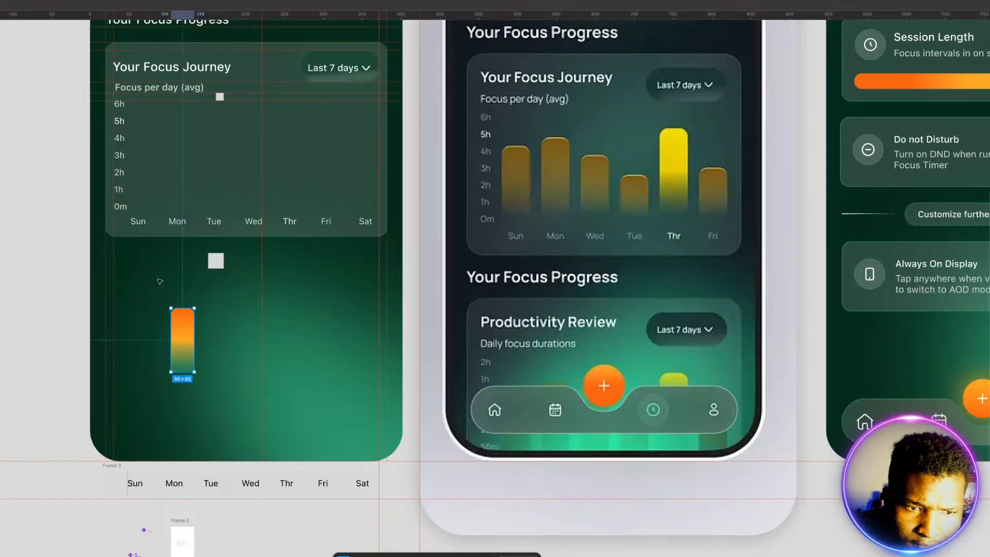
left_click_drag(187, 326, 149, 165)
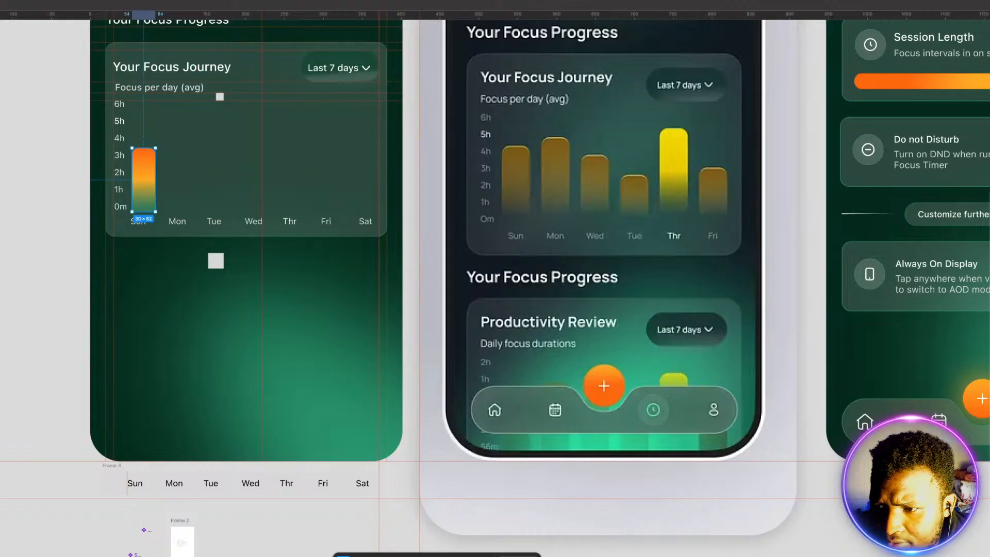
Step: Lower the opacity of the bar gradient's green end stop to 2%
left_click(989, 379)
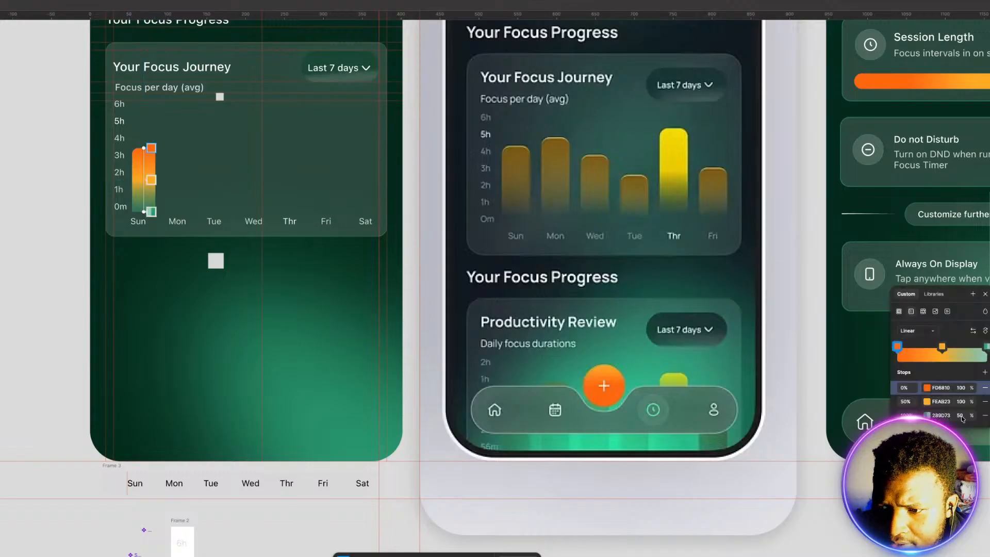
left_click_drag(971, 418, 954, 419)
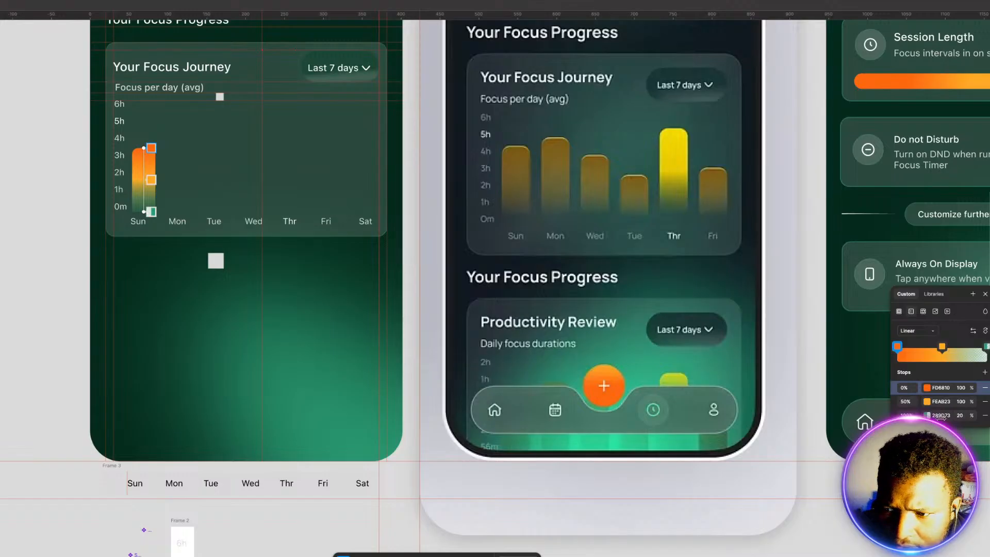
left_click(234, 297)
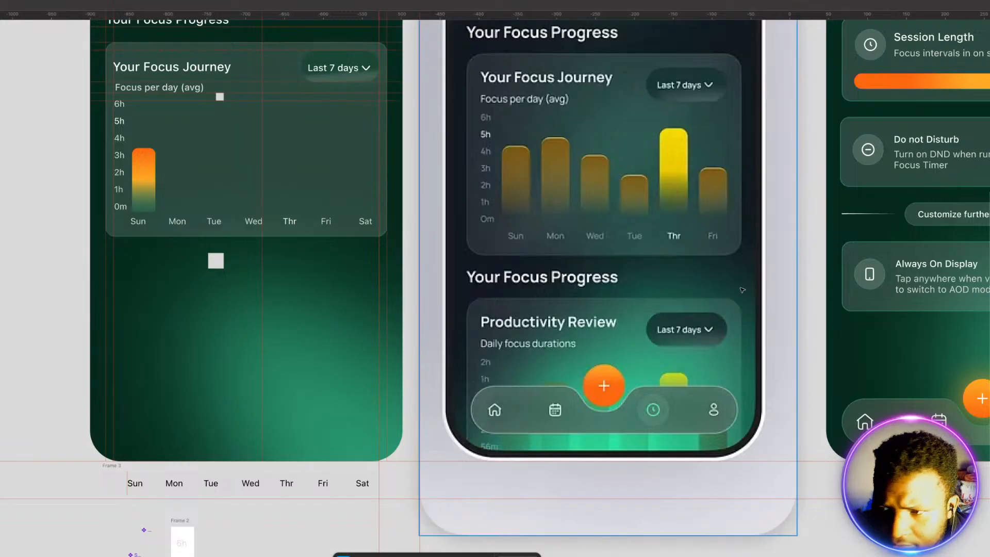
left_click(144, 191)
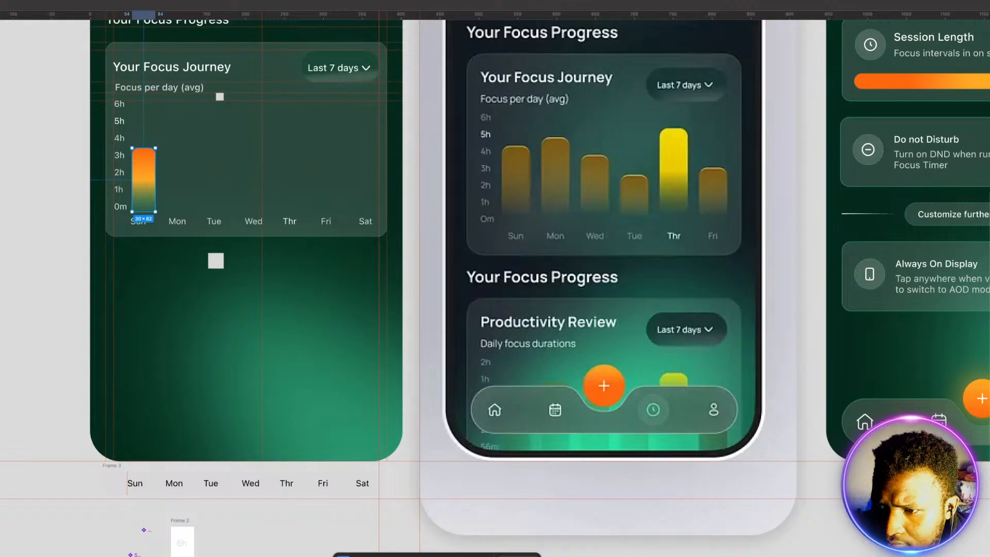
left_click(989, 368)
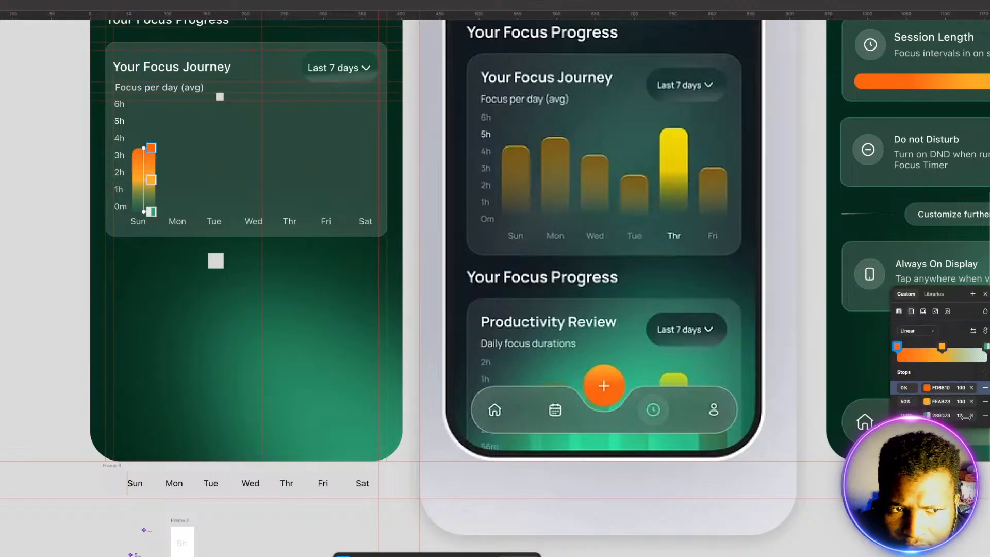
left_click_drag(966, 417, 941, 416)
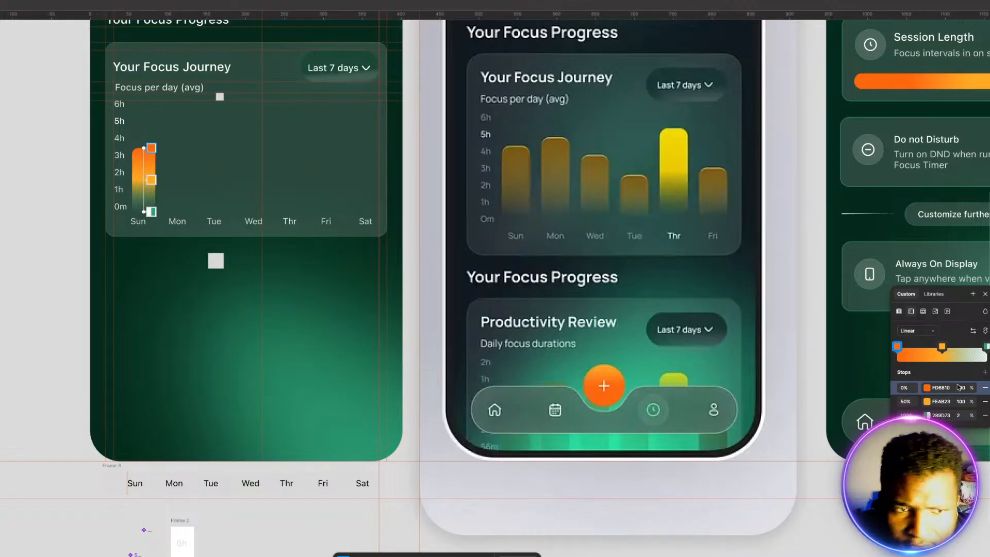
key("Escape")
key("Escape")
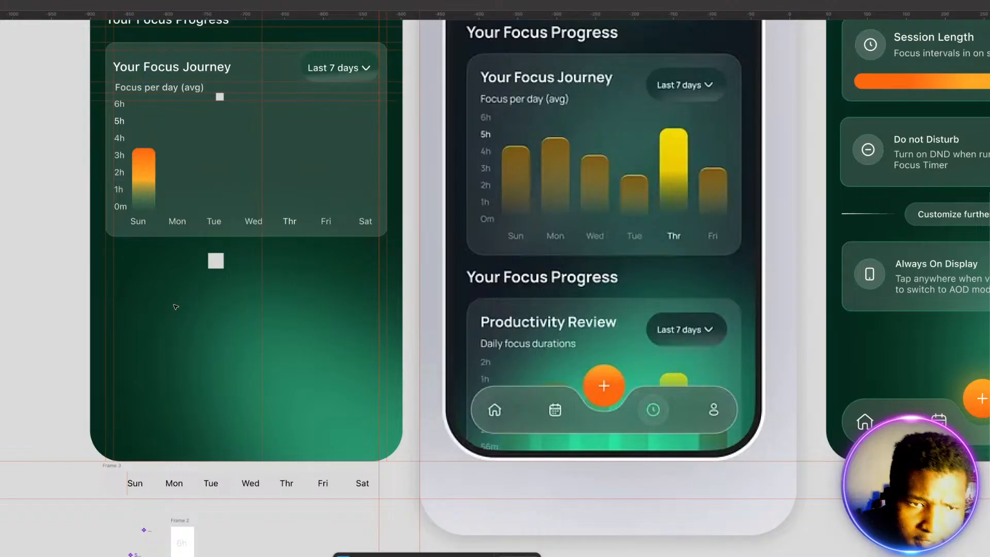
Step: Reduce the overall opacity of the Sun bar so its orange looks dimmer against the card
left_click(149, 187)
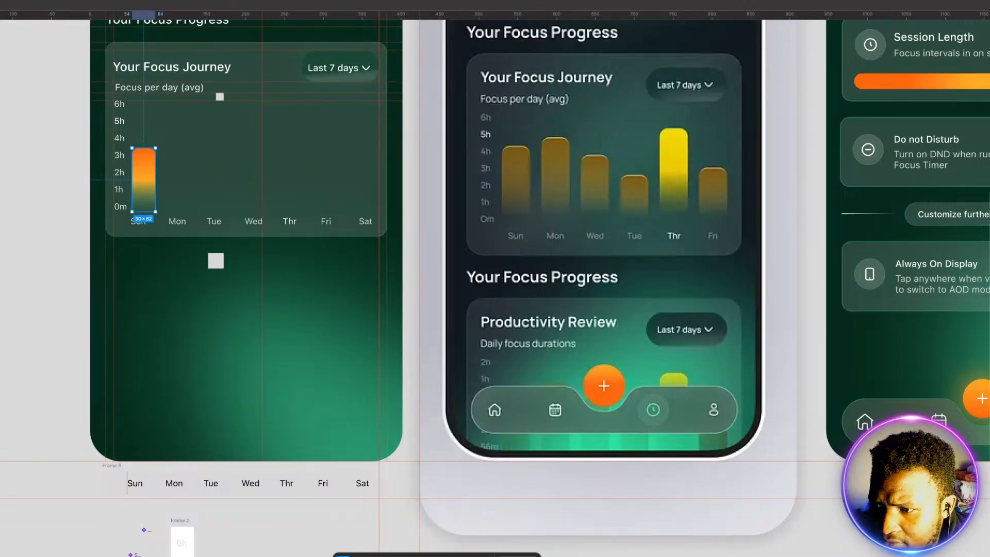
key("Escape")
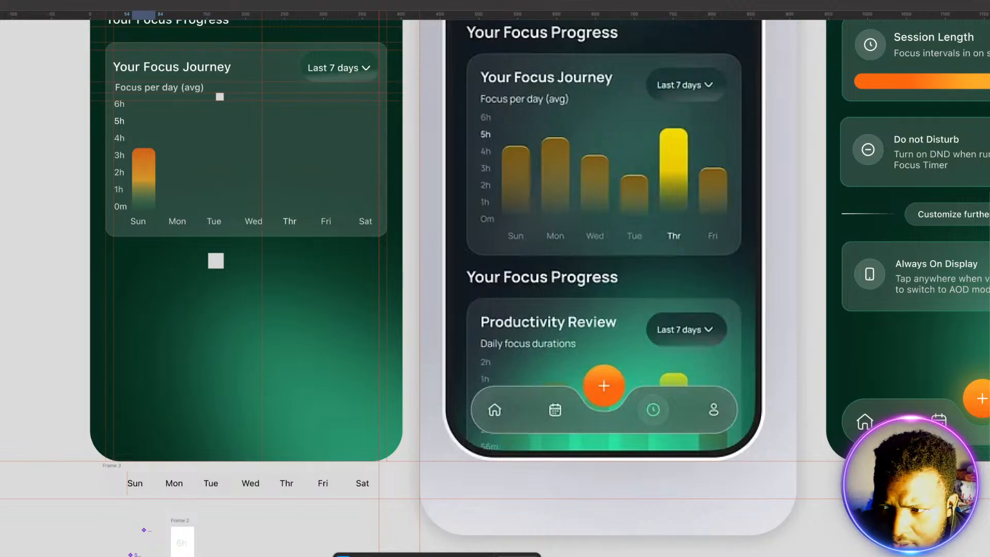
left_click(144, 178)
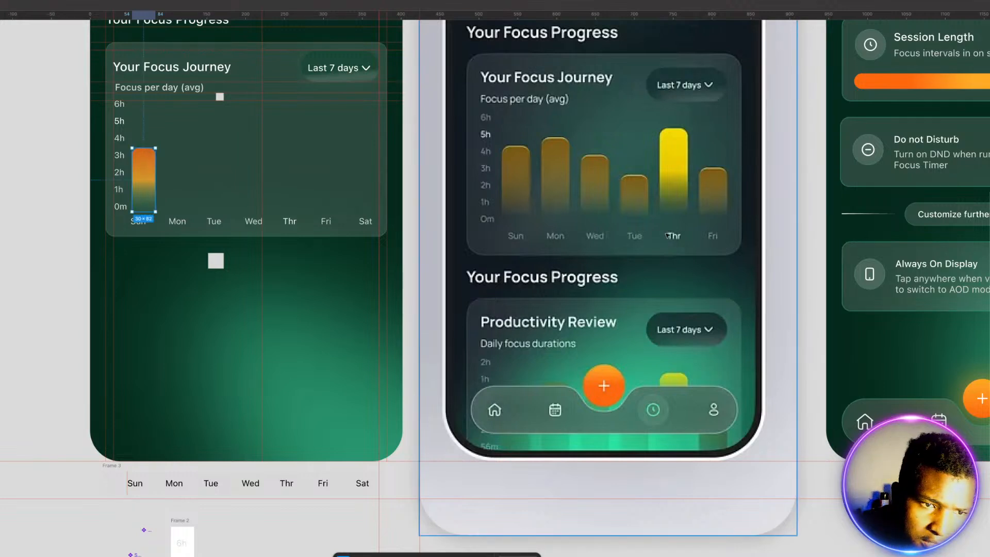
Step: Nudge the weekday label frame 3 px to the right so the Sun label sits closer to the bar's center
left_click(238, 229)
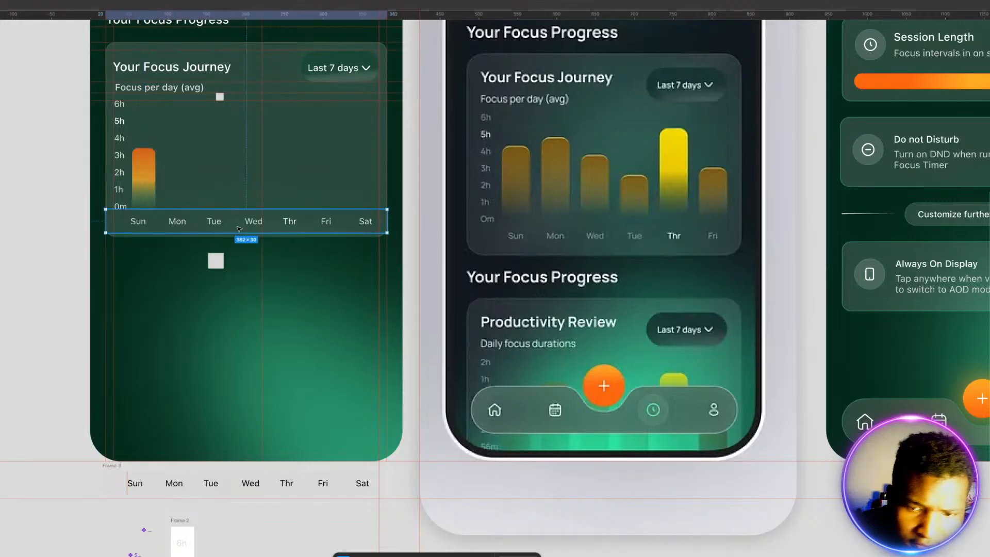
key("Right")
key("Right")
key("Right")
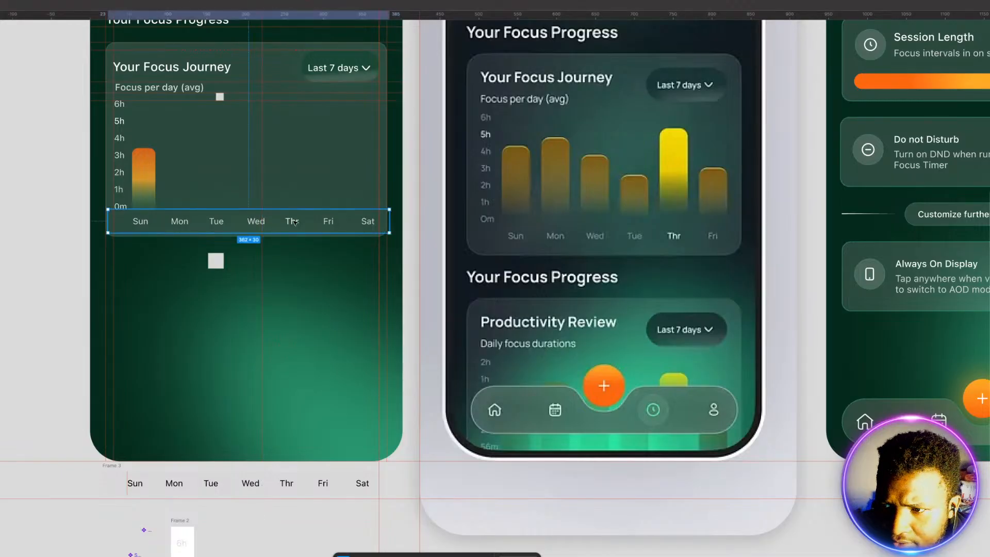
left_click(294, 222)
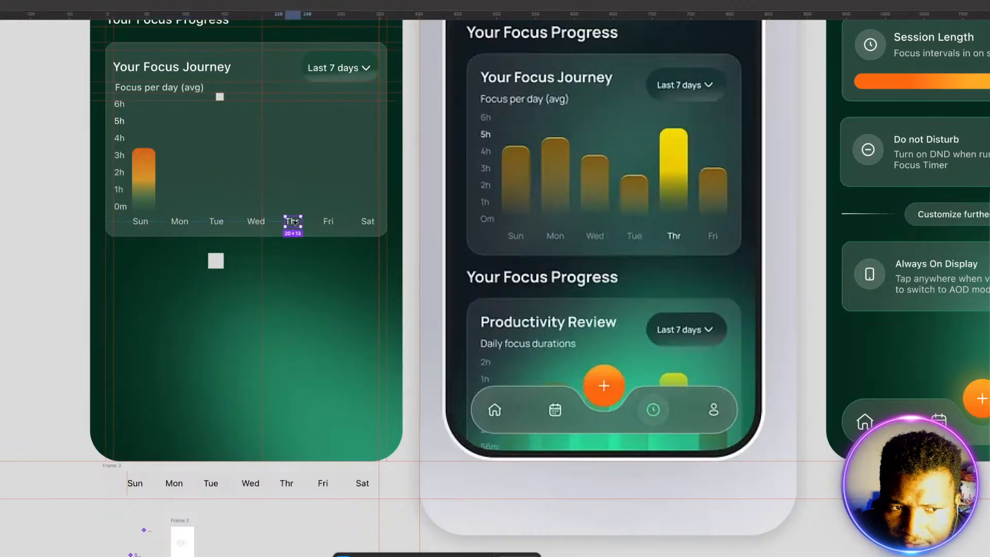
left_click(138, 222)
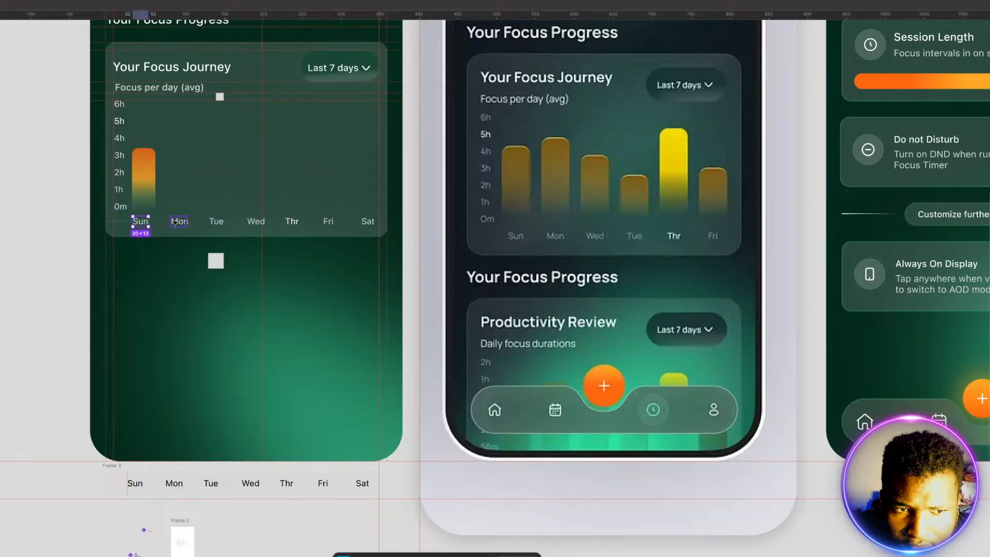
Step: Group the seven weekday labels from Sun to Sat into one row and evenly reduce the gaps between them
left_click(175, 221, "shift")
left_click(216, 222, "shift")
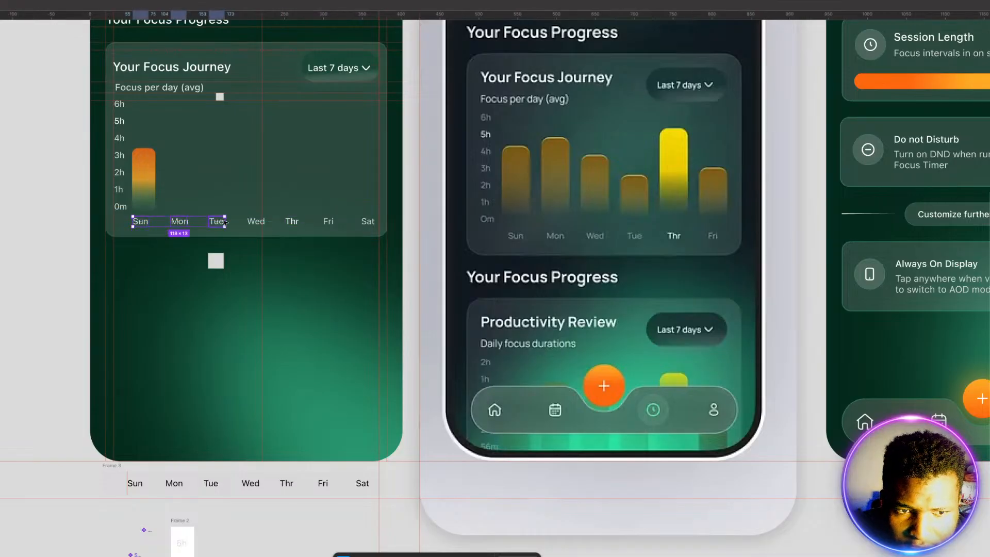
left_click(255, 222, "shift")
left_click(293, 222, "shift")
left_click(328, 222, "shift")
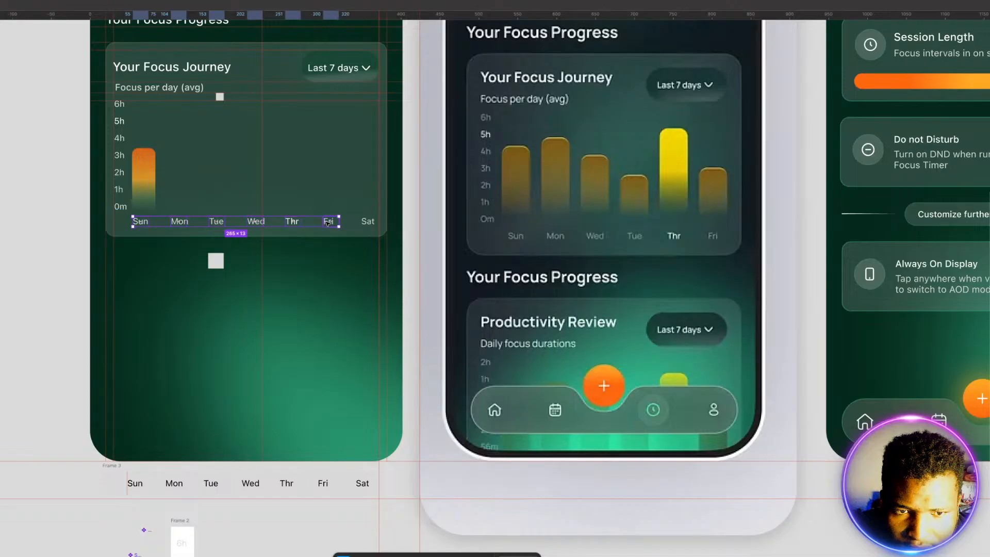
left_click(366, 222, "shift")
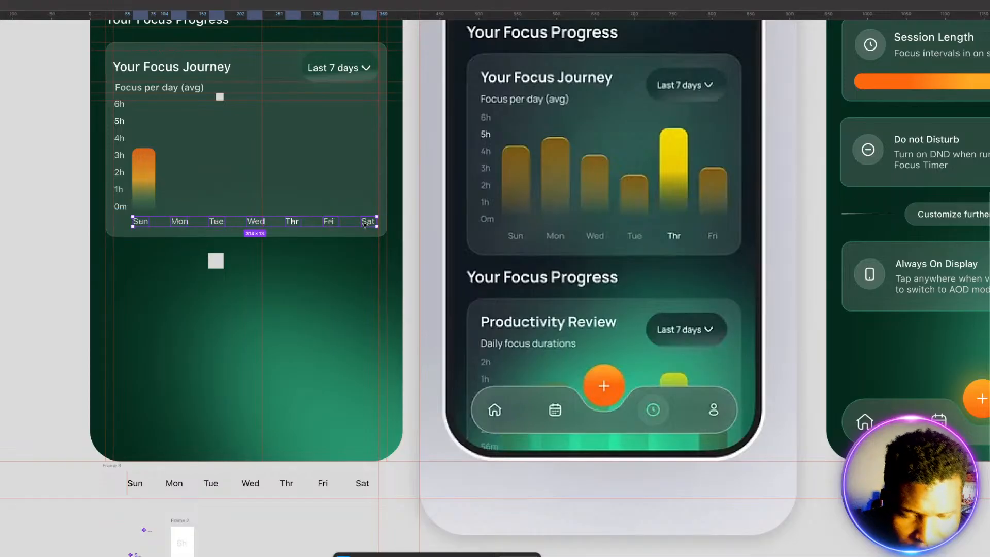
key("ctrl+g")
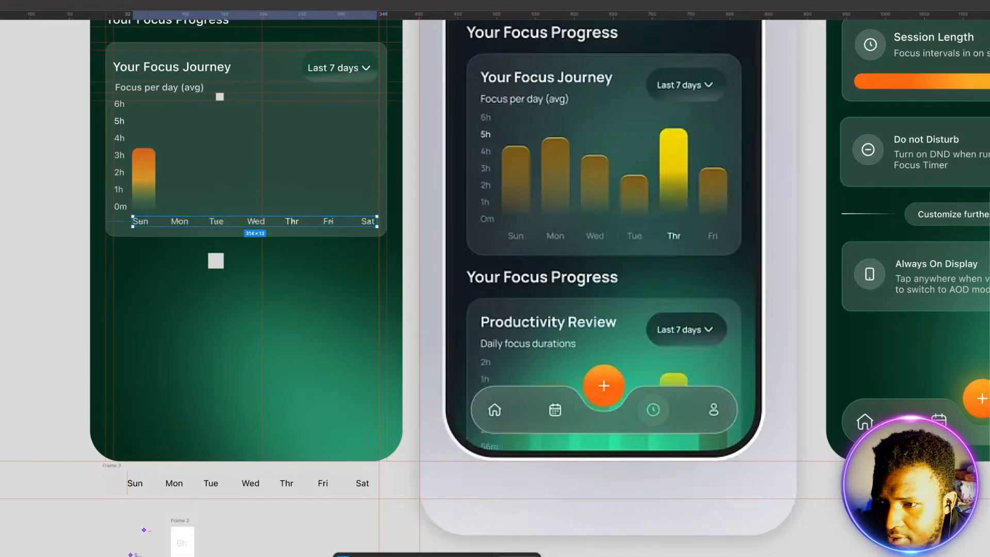
key("Down")
key("Down")
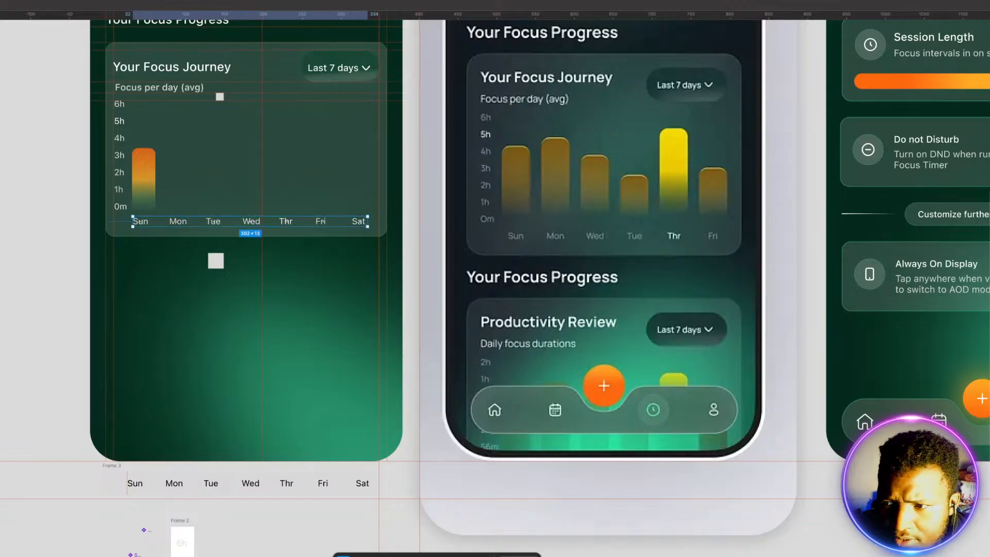
key("Down")
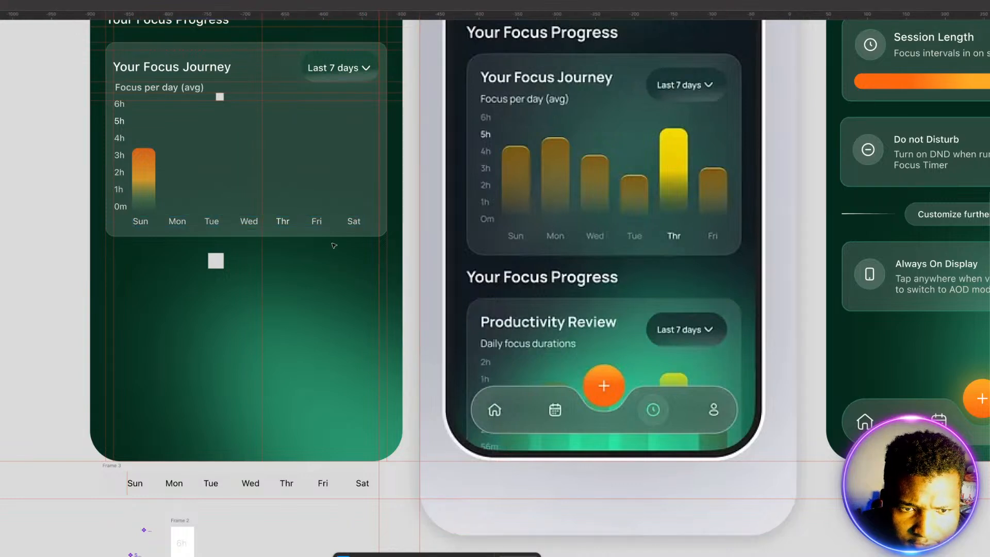
Step: Nudge the weekday label frame 2 px to the right so Sun centers better under its bar
left_click(333, 226)
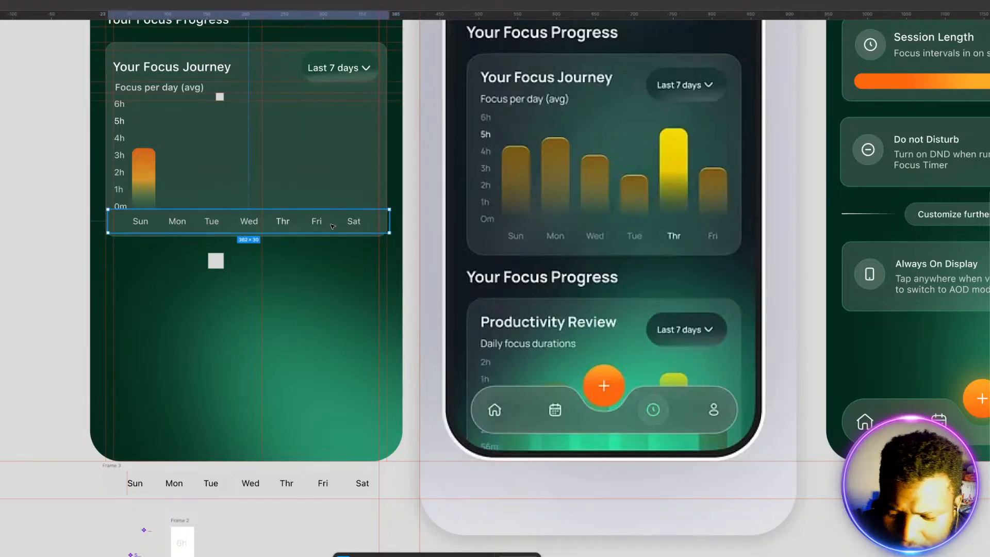
key("Right")
key("Right")
key("Right")
key("Left")
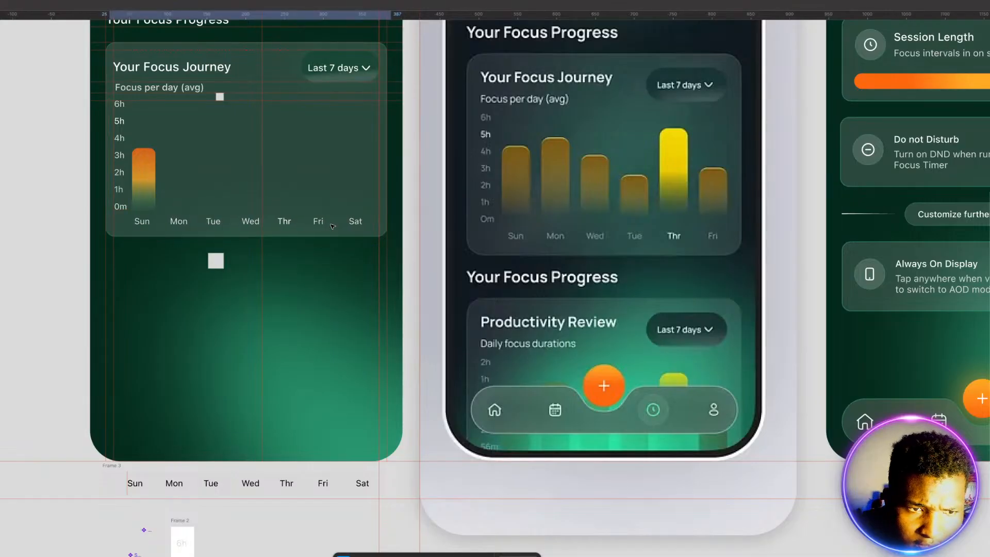
left_click(366, 280)
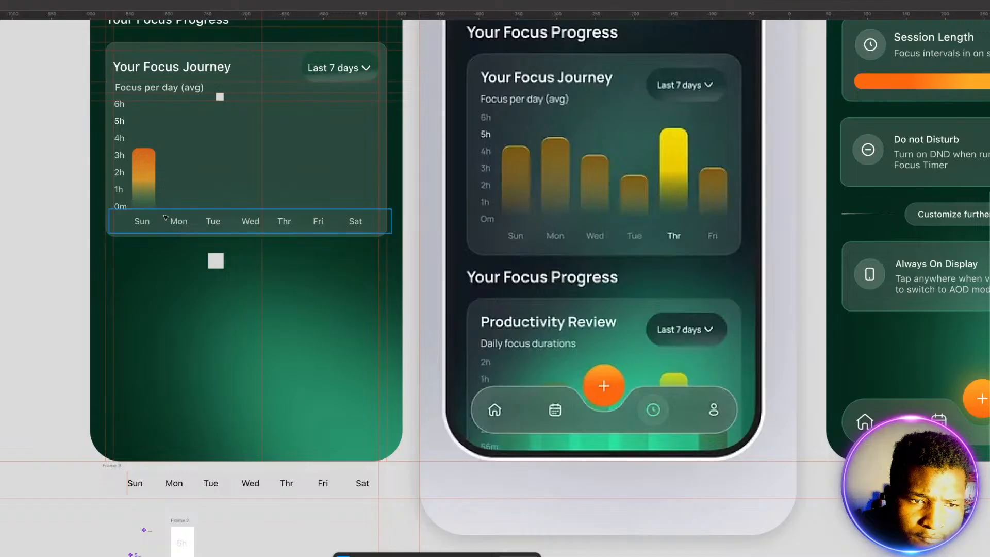
Step: Duplicate the Sun bar at even spacing across the chart so every weekday from Mon to Sat has a bar
left_click(153, 192)
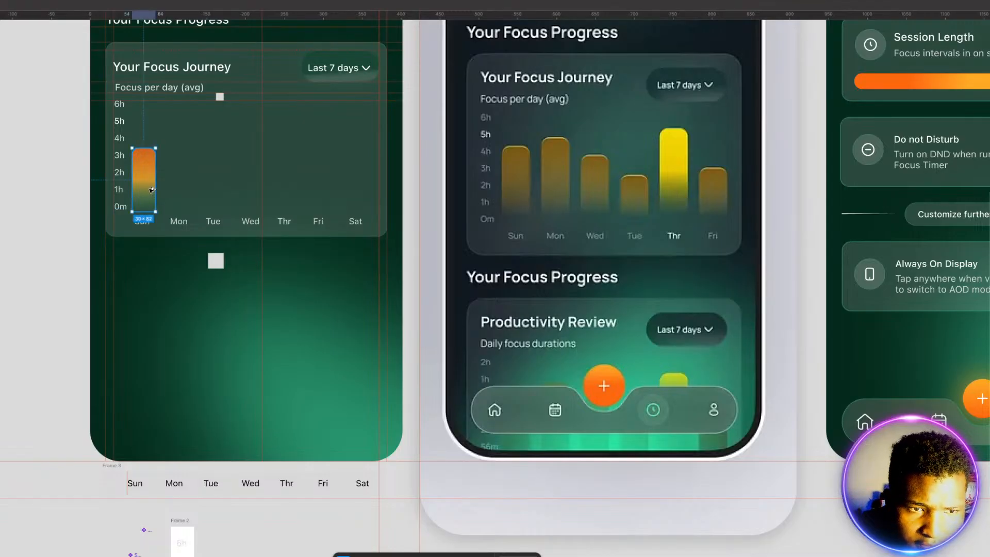
left_click_drag(154, 192, 221, 196)
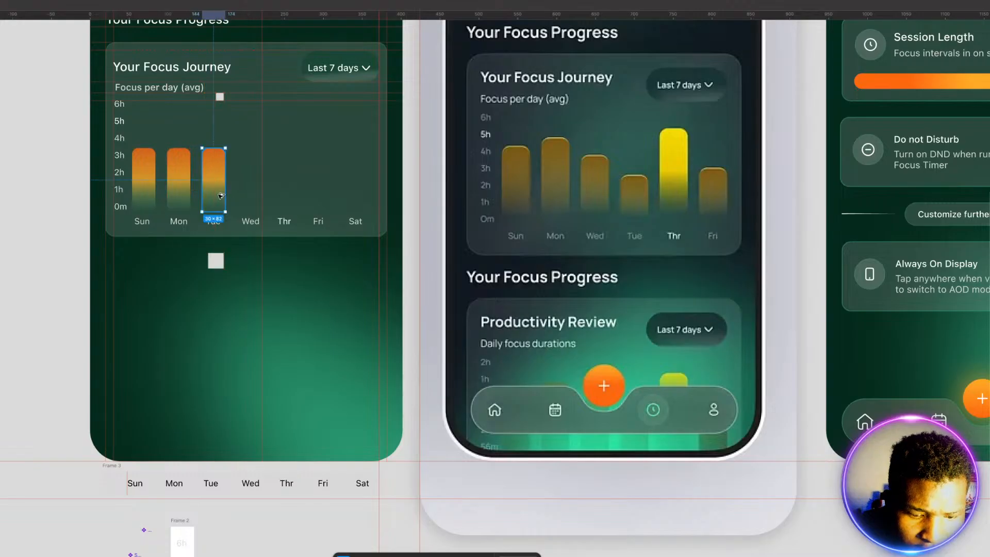
key("ctrl+d")
key("ctrl+d")
key("ctrl+d")
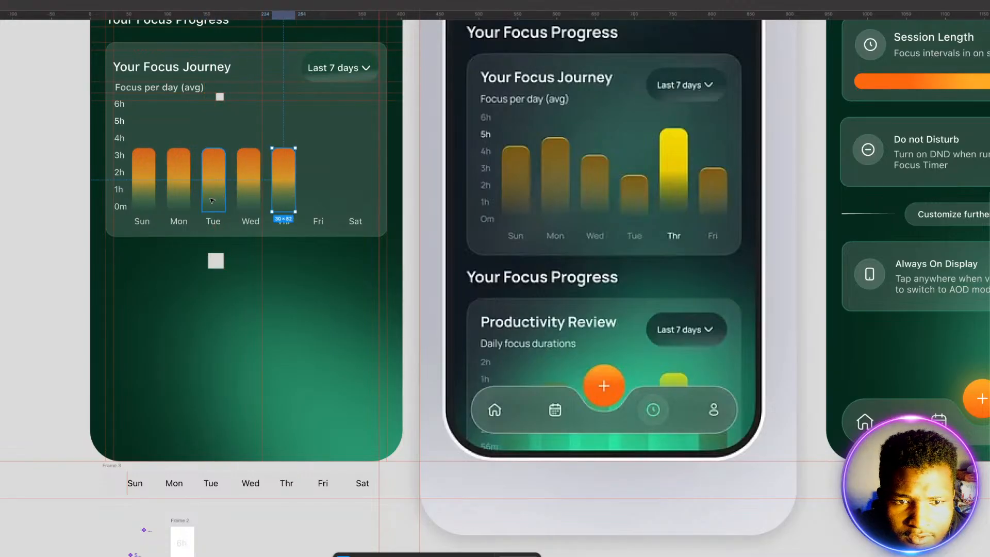
key("ctrl+d")
key("Escape")
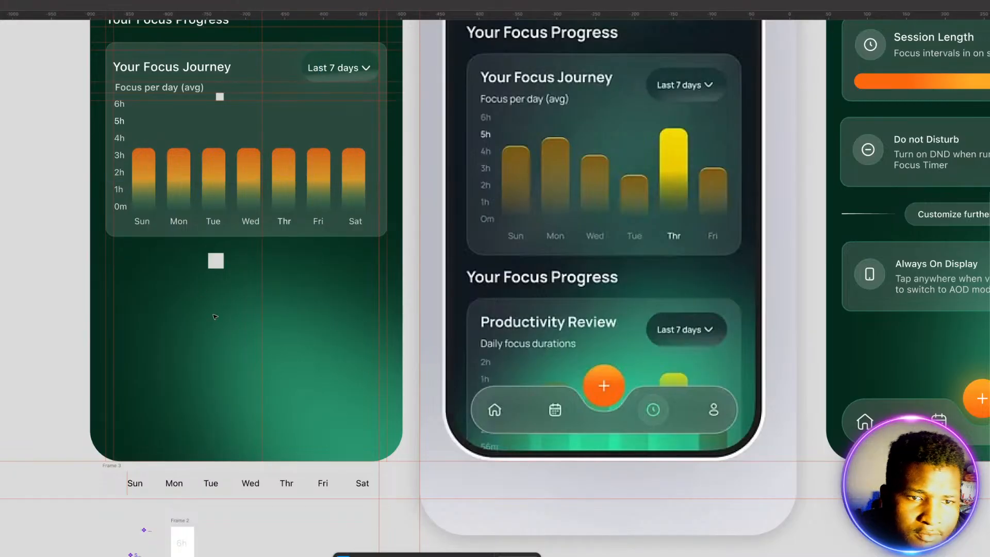
Step: Raise the top edge of the Mon bar to a height of about 135 px and the Thr bar to about 119 px
left_click(175, 158)
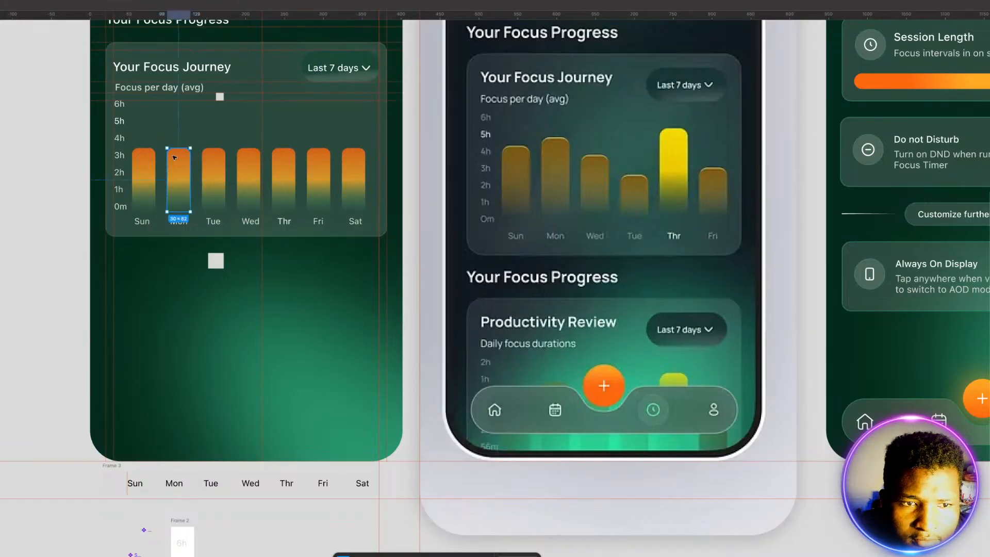
left_click_drag(174, 150, 174, 118)
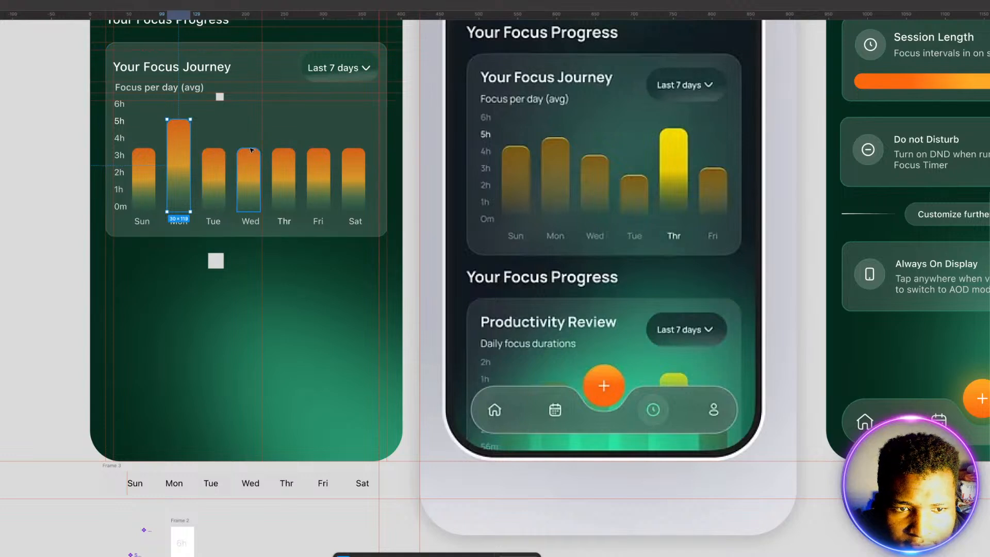
left_click(210, 158)
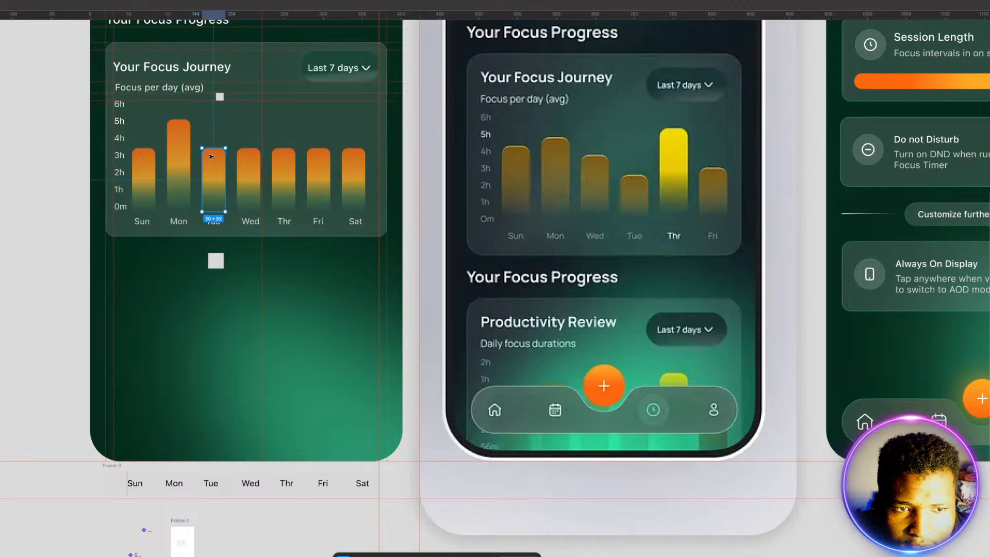
left_click(284, 154)
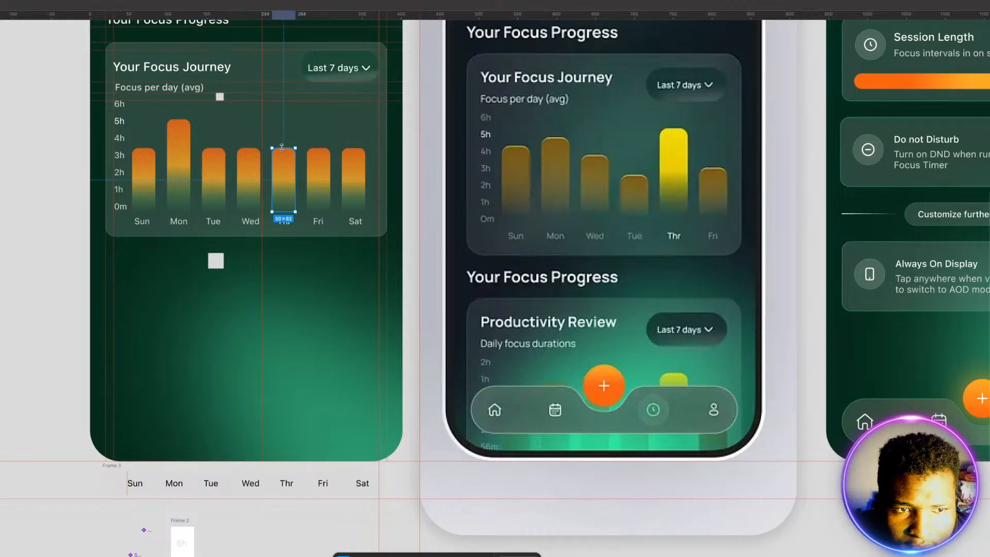
left_click_drag(283, 148, 277, 120)
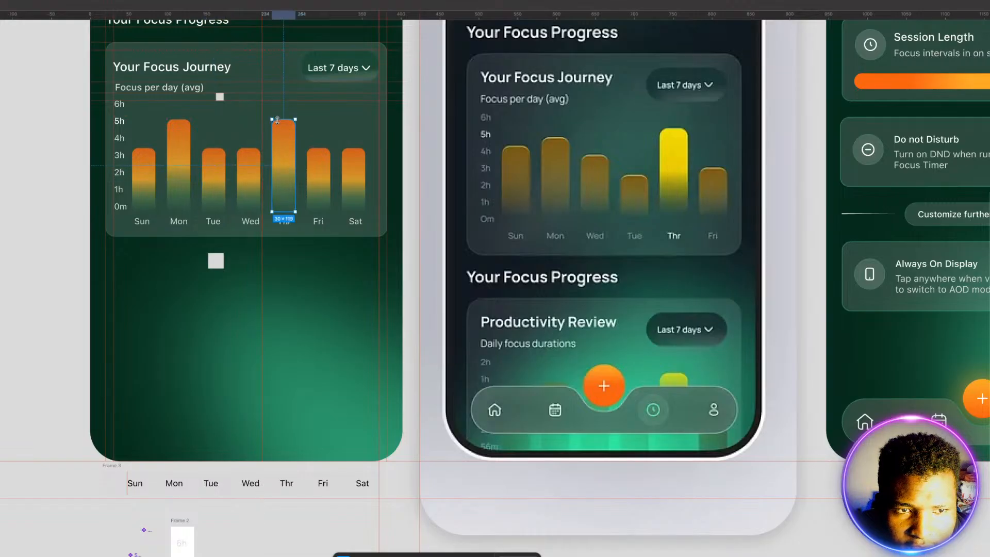
left_click(179, 123)
left_click_drag(179, 120, 180, 107)
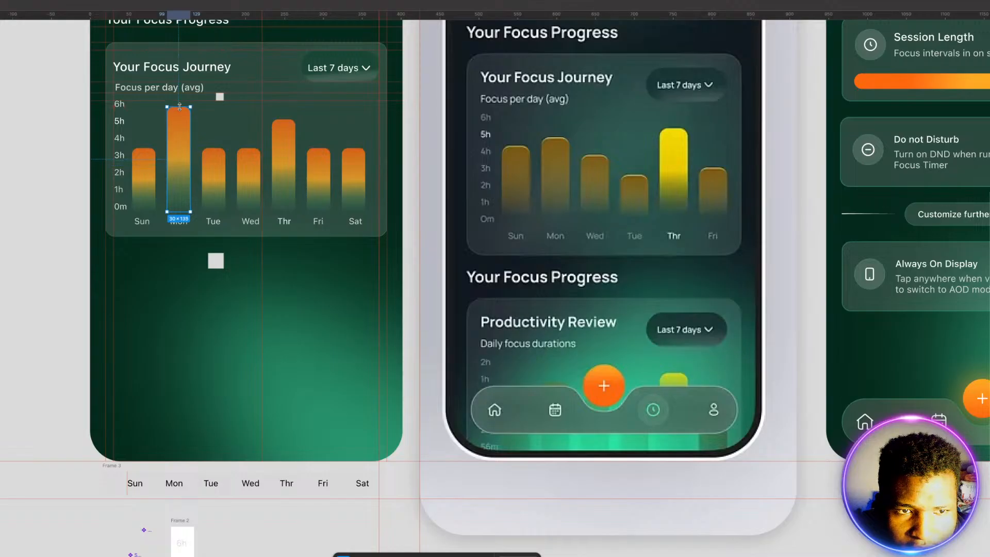
Step: Shorten the Wed bar to about 62 px and the Tue bar to about 43 px, keeping their bases in place
left_click(249, 158)
mouse_move(248, 147)
left_mouse_down()
mouse_move(247, 182)
mouse_move(247, 162)
left_mouse_up()
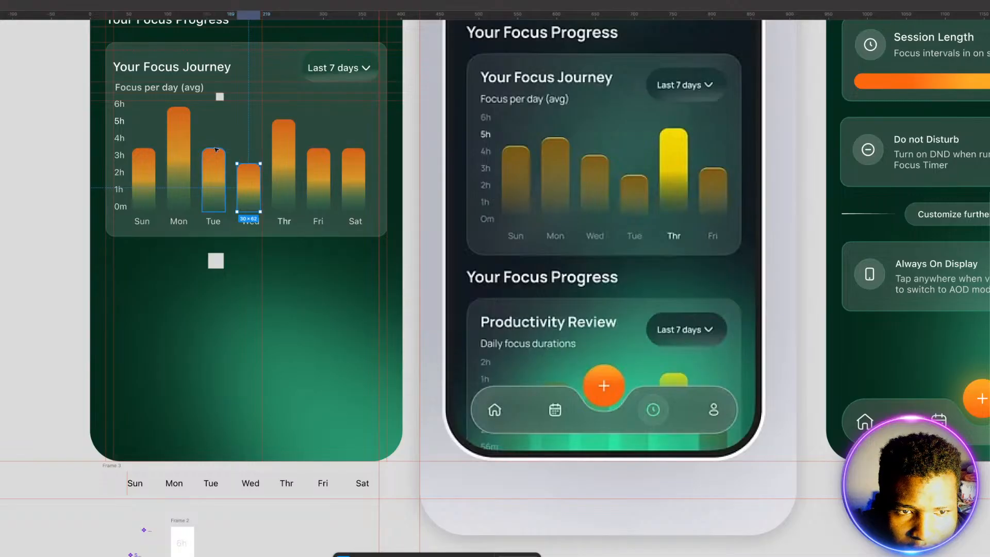
left_click(217, 154)
left_click_drag(216, 149, 218, 179)
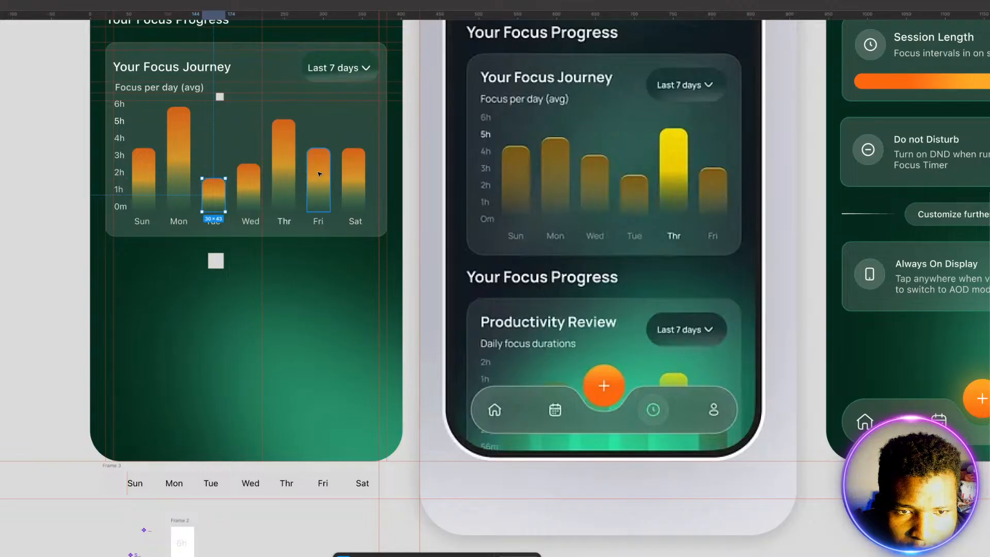
Step: Raise the Sat bar to about 132 px tall and trim the Mon bar to about 126 px
left_click(355, 154)
left_click_drag(352, 148, 345, 109)
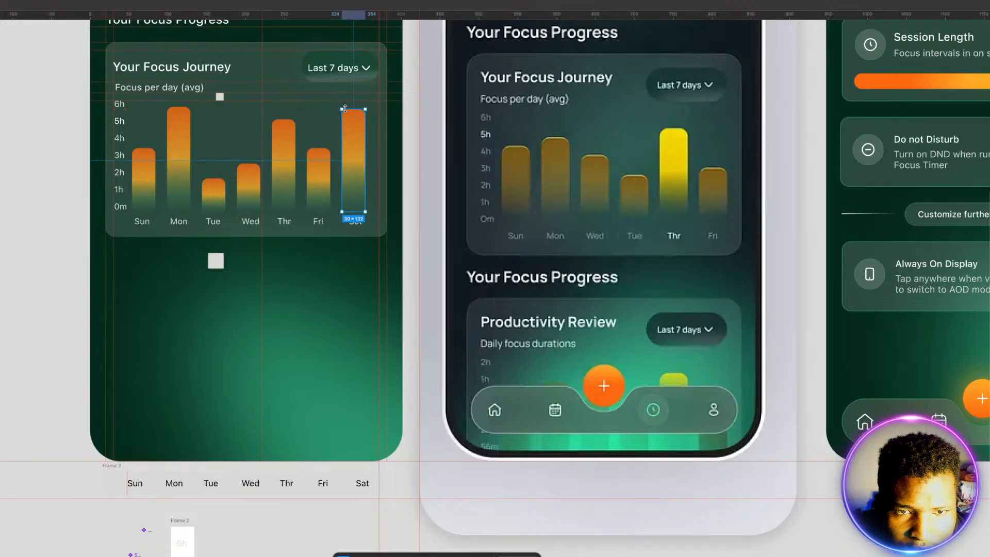
left_click(176, 134)
left_click_drag(180, 105, 179, 114)
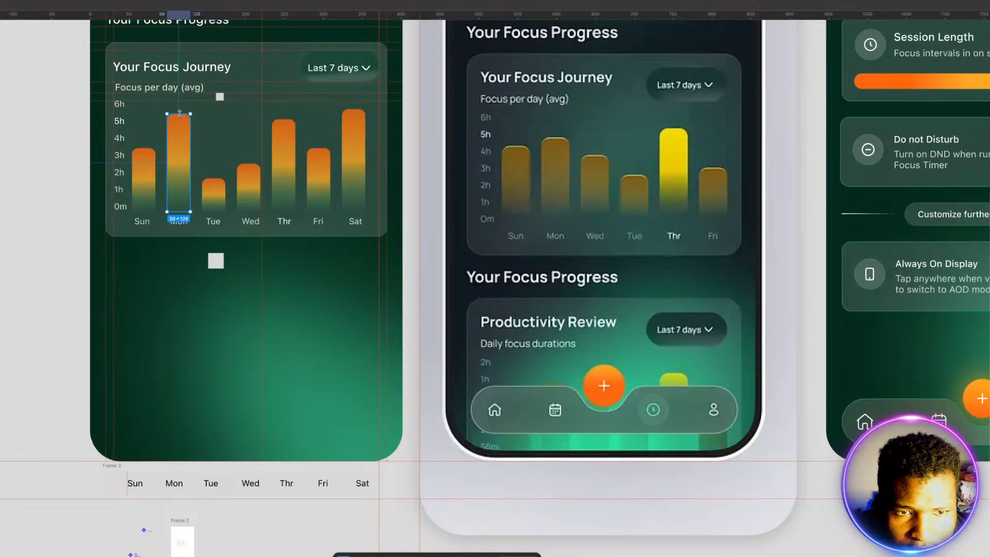
left_click(212, 313)
Step: Set the Thr bar's opacity to 100% so it stands out as the highlighted day
left_click(292, 180)
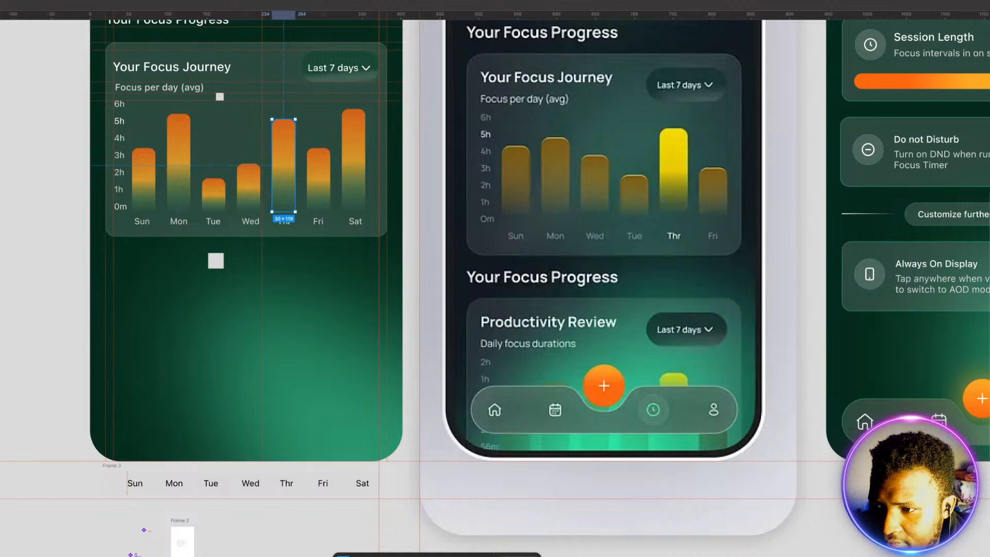
key("1")
key("0")
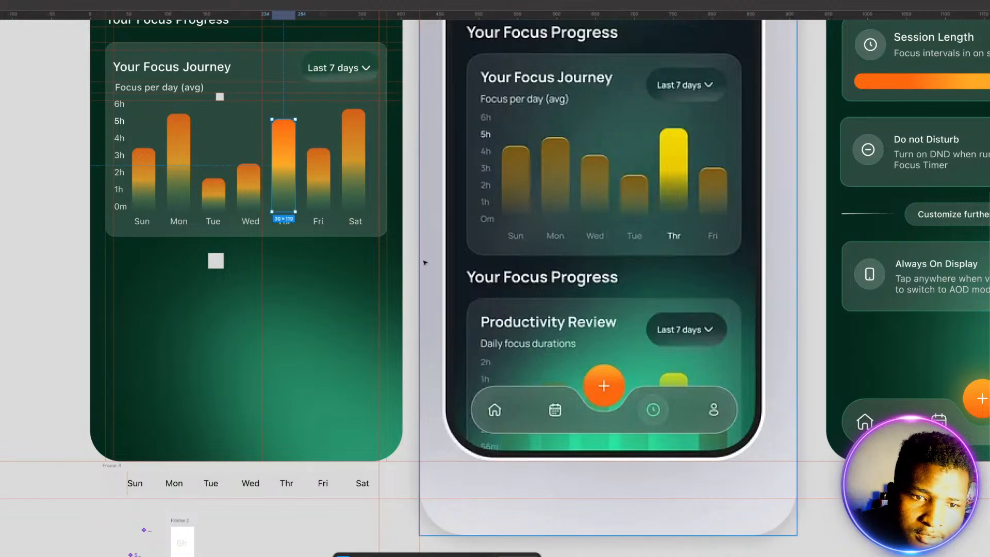
key("Escape")
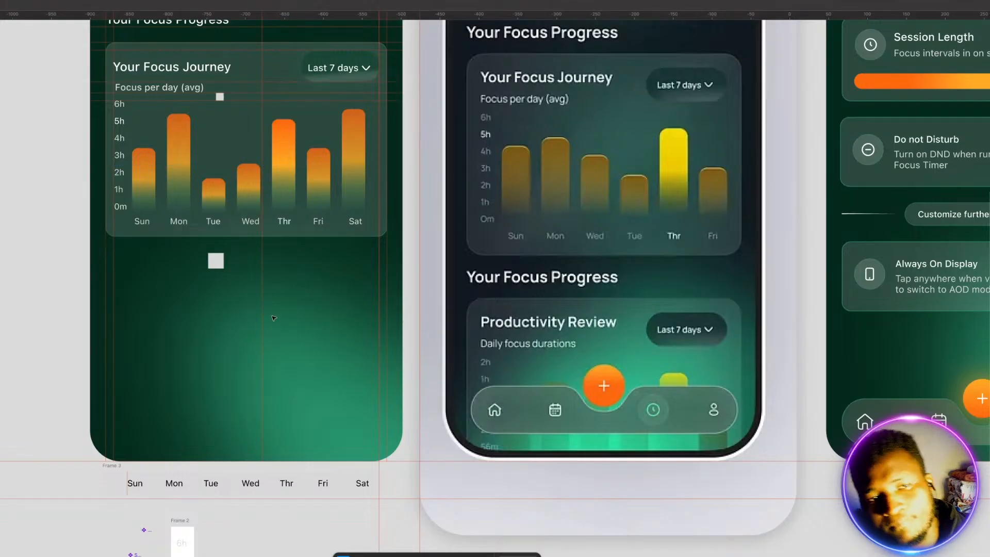
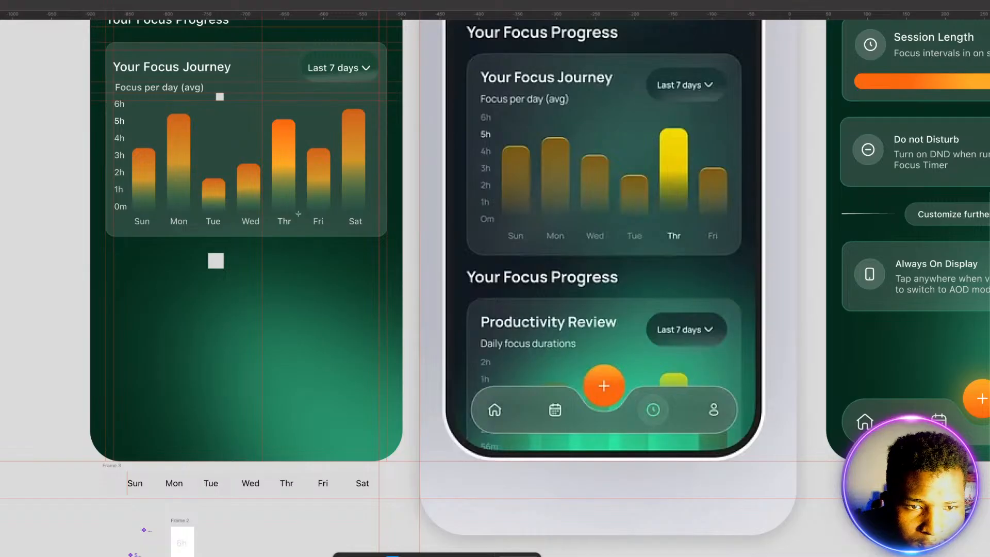
Step: Draw a rectangle about 44 × 116 px over the Thr bar and round its corners
mouse_move(277, 275)
left_mouse_down()
mouse_move(327, 316)
mouse_move(307, 346)
left_mouse_up()
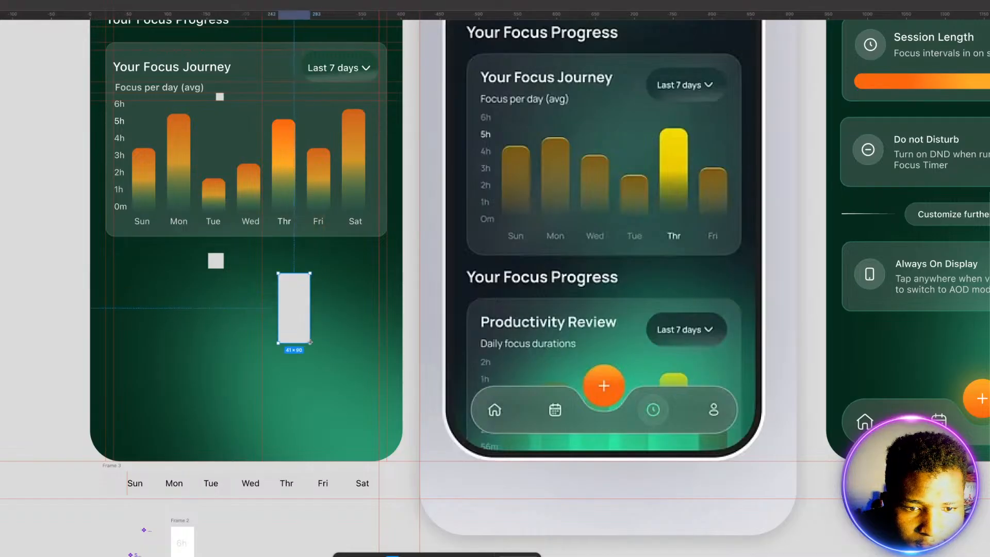
left_click_drag(295, 296, 287, 151)
left_click_drag(284, 189, 267, 179)
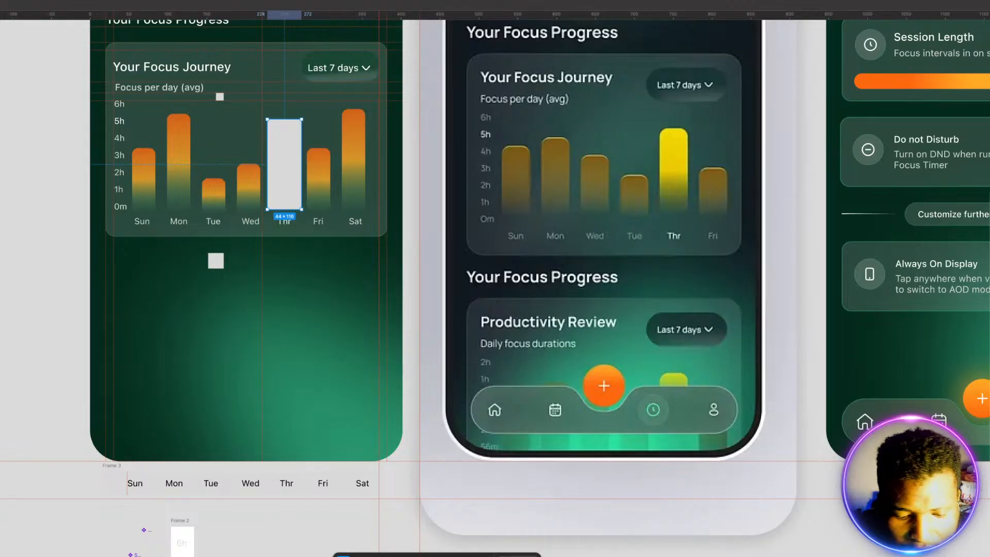
key("Return")
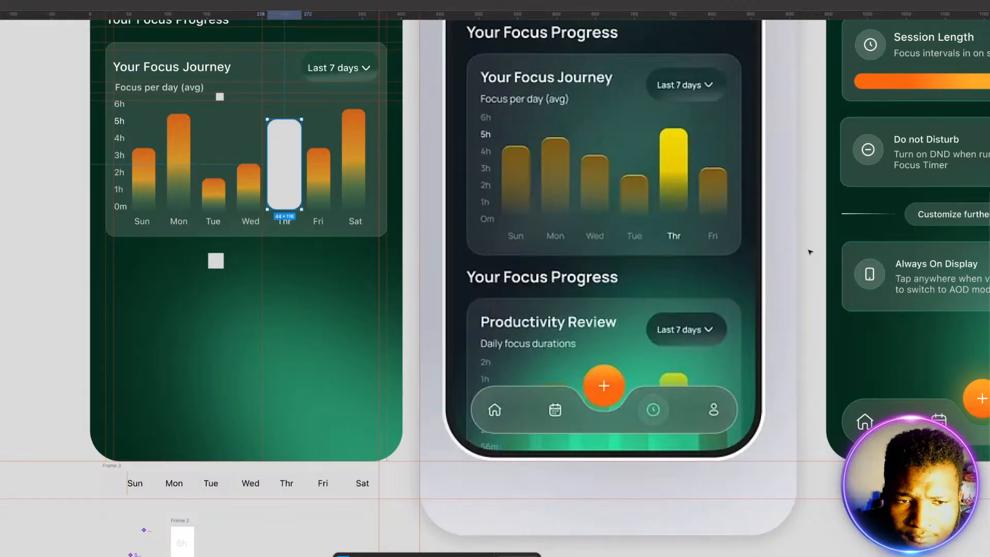
Step: Bring the Thr bar in front of the rounded rectangle and realign the rectangle behind it
left_click_drag(283, 165, 292, 164)
left_click(277, 163)
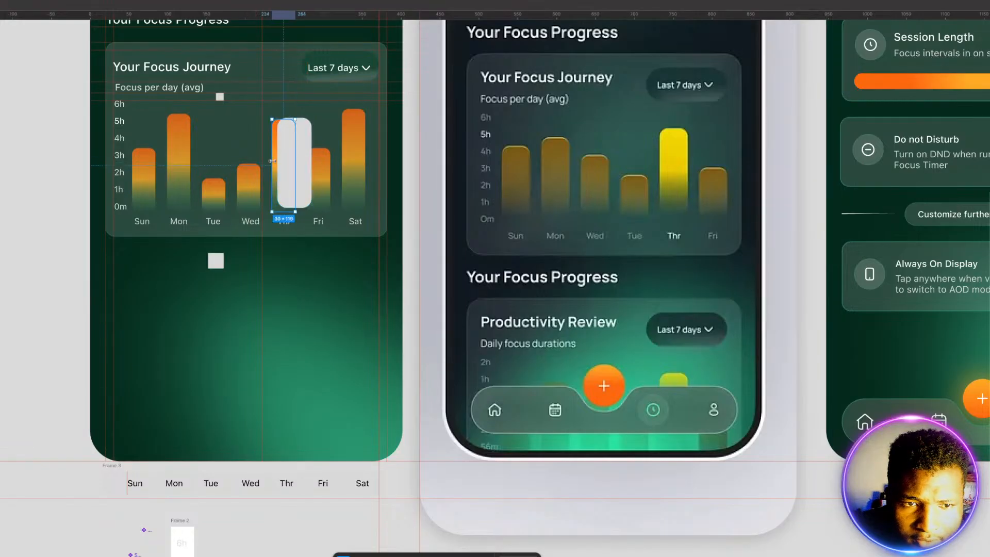
key("ctrl+bracketright")
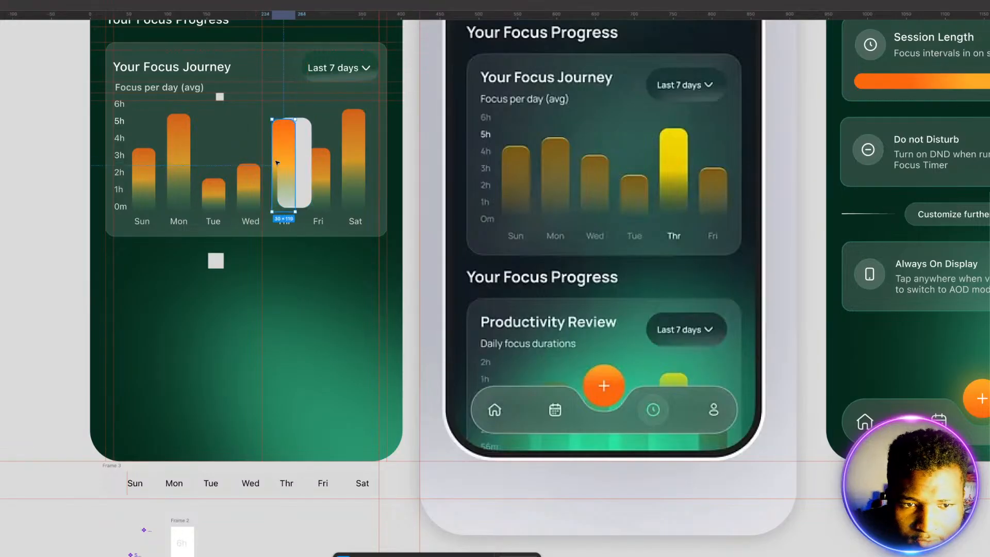
left_click_drag(307, 159, 298, 162)
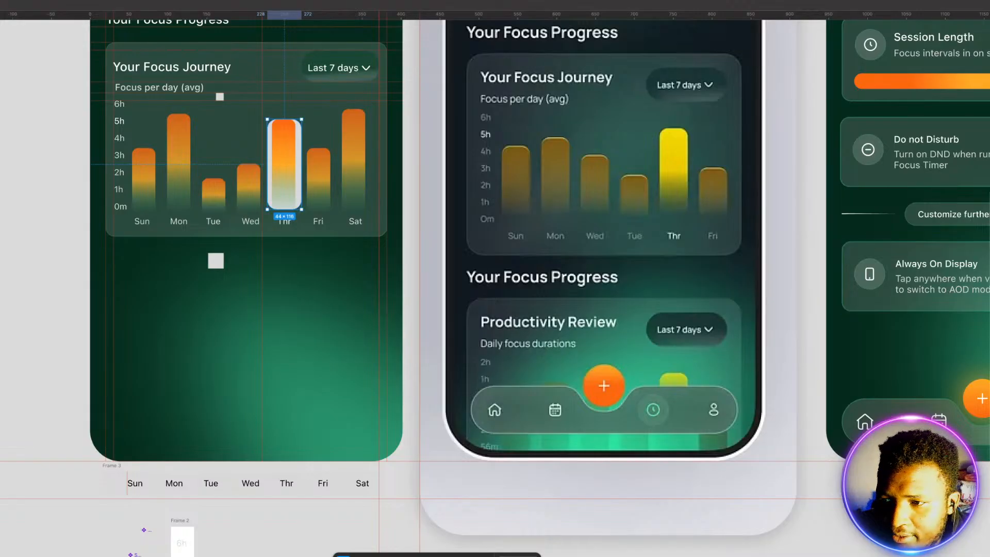
Step: Fill the rounded rectangle behind the Thr bar with the saved green and lower the fill opacity to a faint glow
left_click(989, 300)
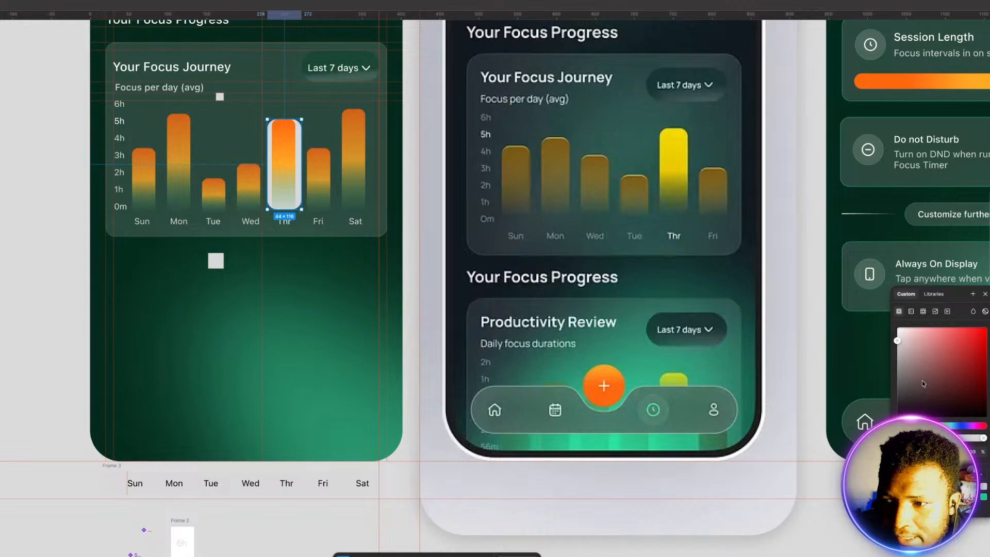
left_click(985, 496)
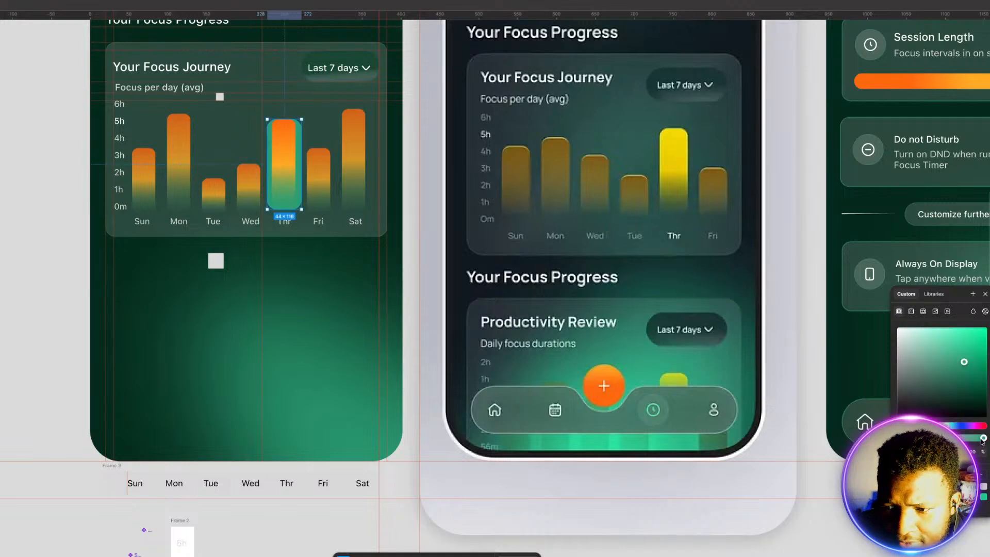
left_click_drag(984, 438, 949, 438)
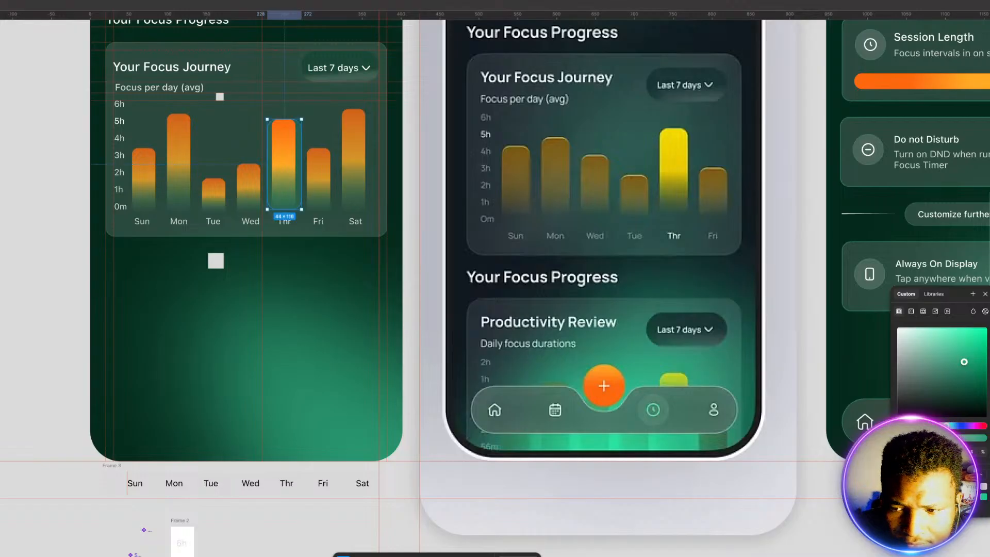
left_click_drag(949, 438, 956, 438)
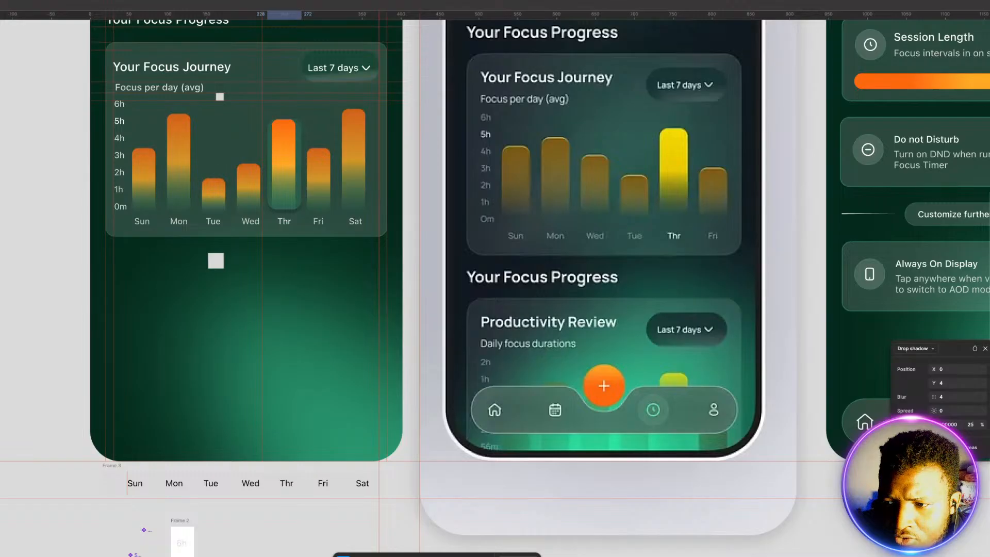
Step: Give the green glow a uniform layer blur of 2.9 and widen it to about 47 px
left_click(985, 349)
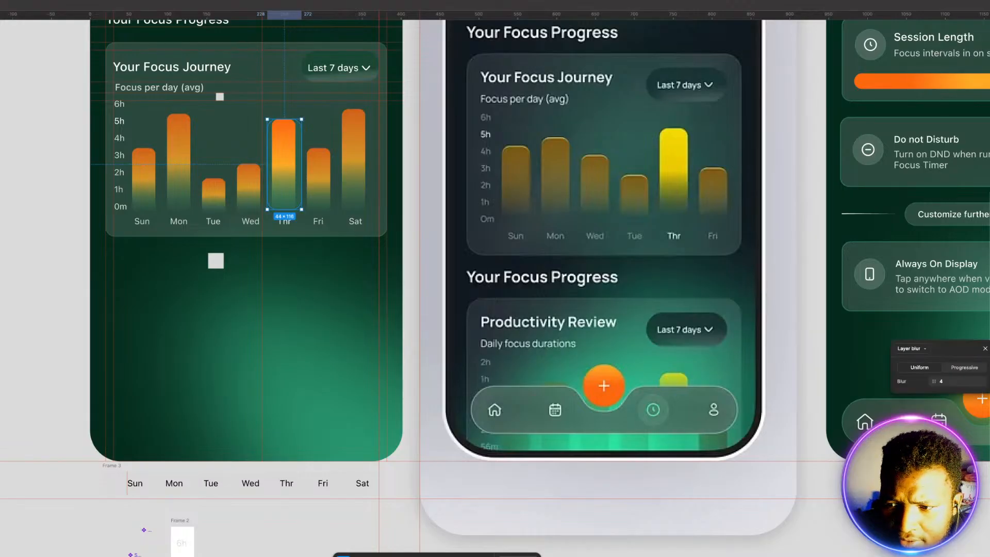
mouse_move(935, 382)
left_mouse_down()
mouse_move(907, 384)
mouse_move(926, 391)
left_mouse_up()
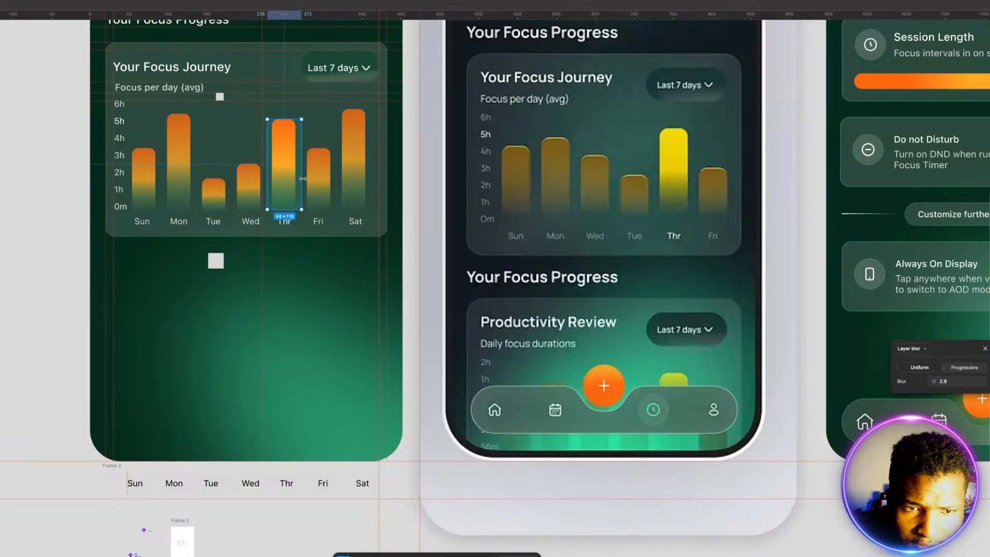
left_click_drag(302, 181, 303, 180)
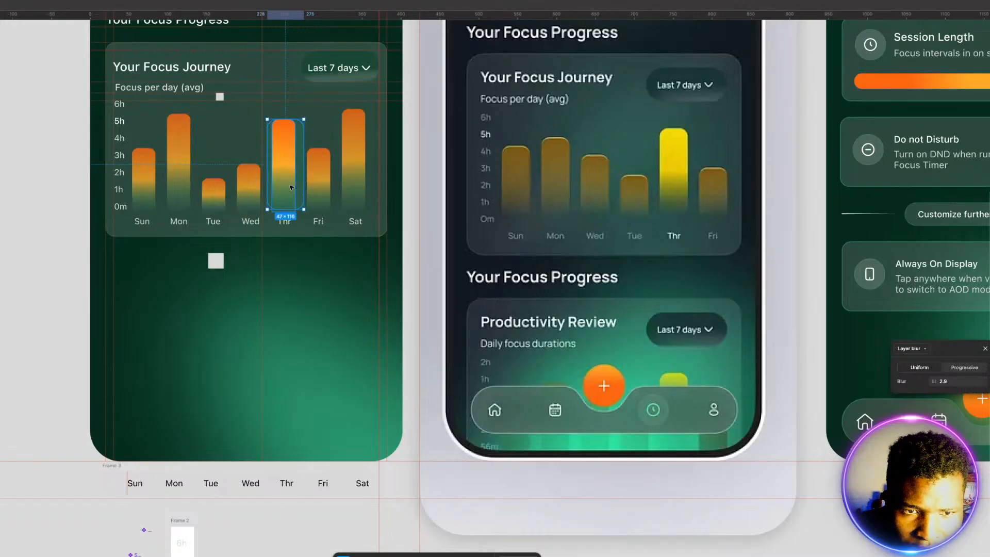
Step: Centre the Thr bar within its glow and nudge the pair left to sit evenly between the neighbouring bars
left_click(291, 190, "shift")
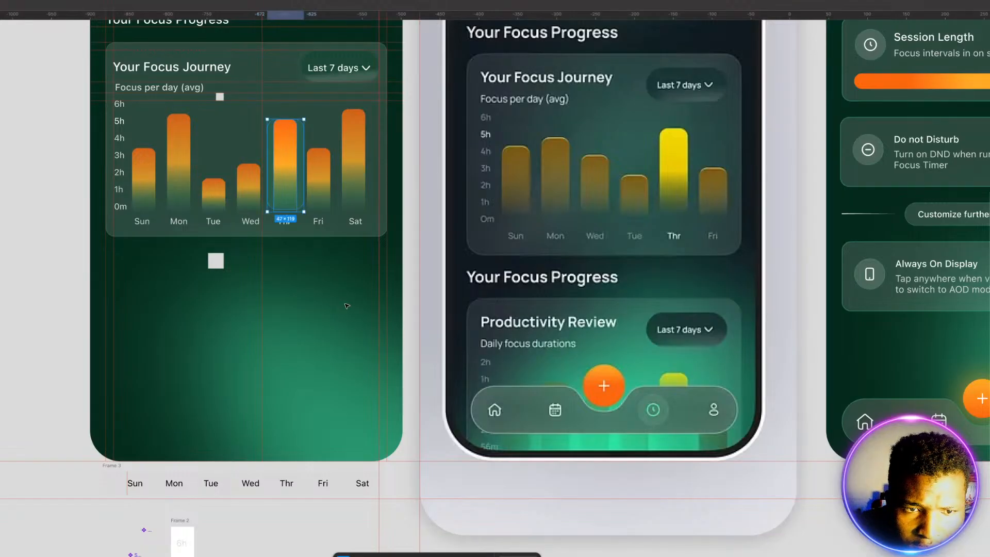
key("Left")
key("Left")
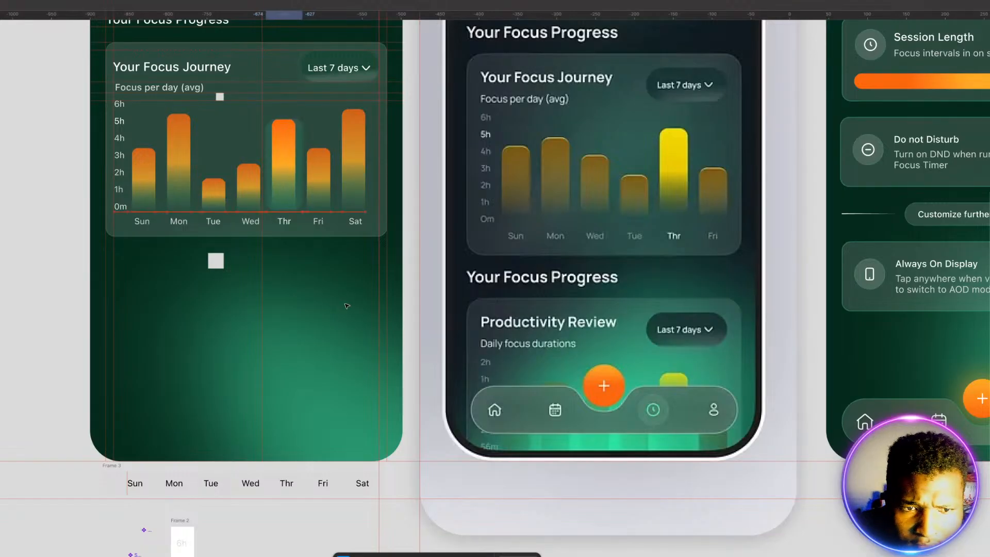
key("Left")
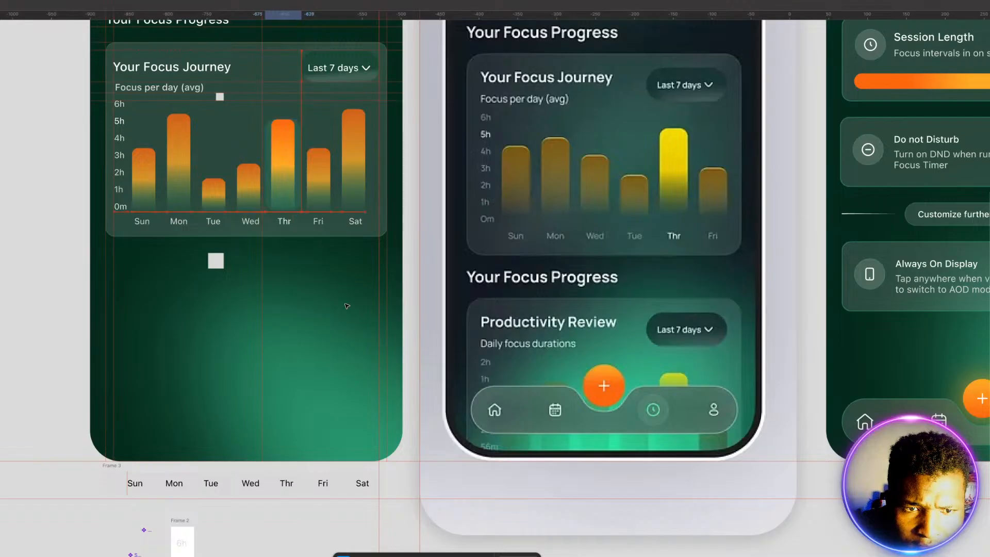
key("Right")
key("Escape")
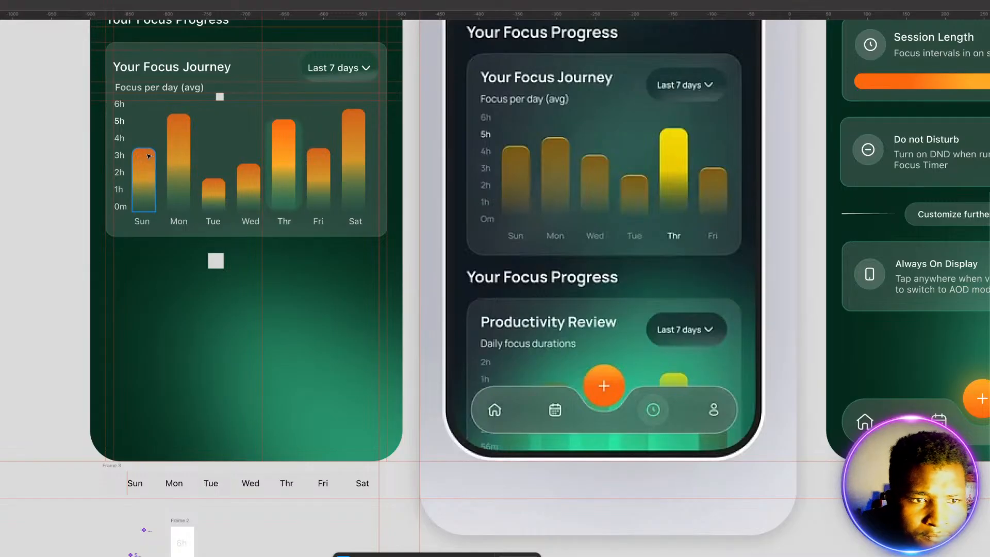
Step: Group the seven weekday bars of the chart from Sun to Sat
left_click(119, 140)
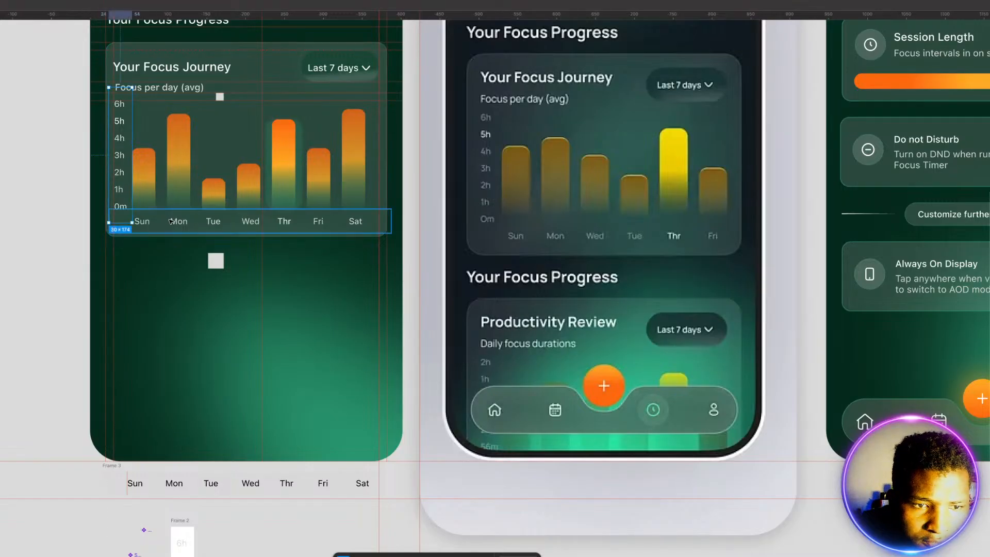
left_click(154, 190)
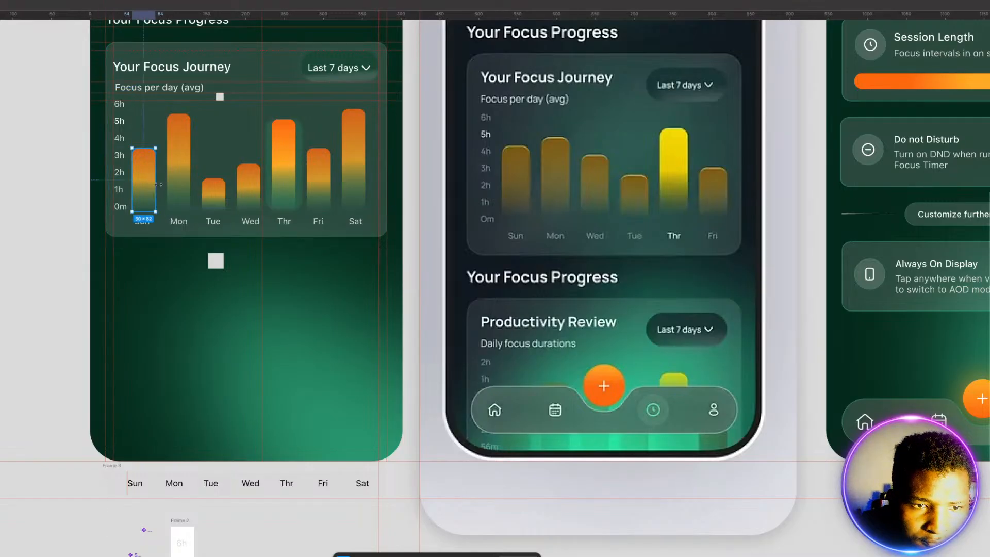
left_click(213, 198, "shift")
left_click(249, 191, "shift")
left_click(290, 194, "shift")
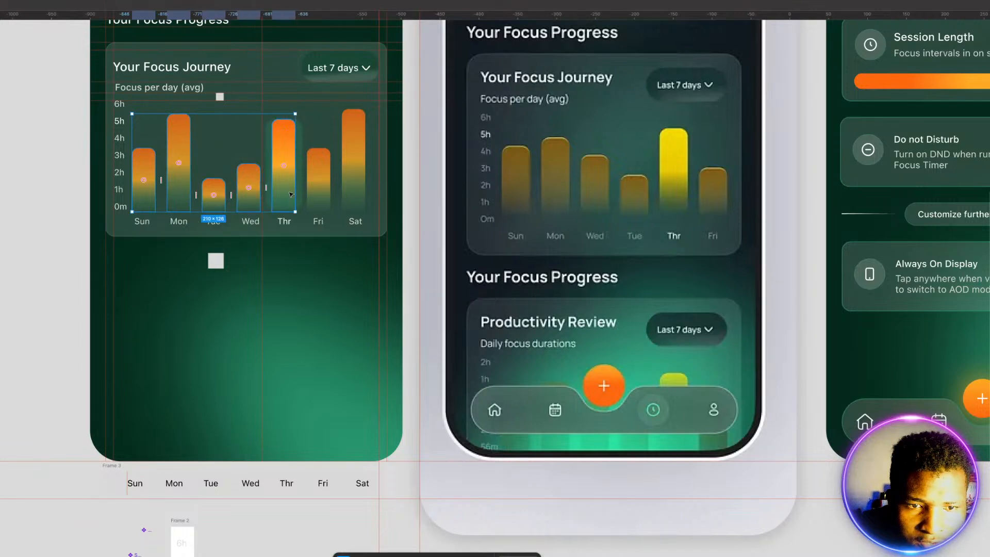
left_click(319, 192, "shift")
left_click(354, 196, "shift")
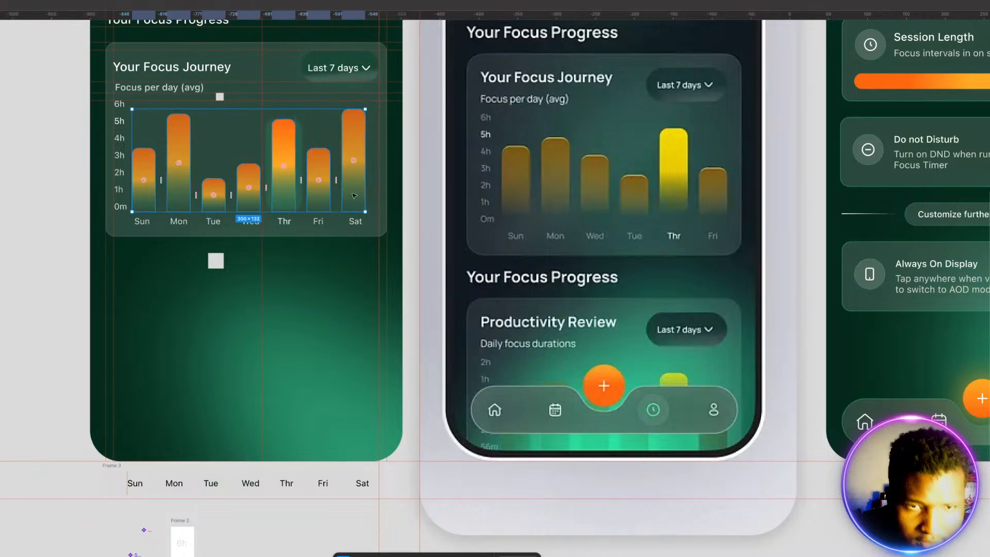
Step: Group the bars with the hour and weekday labels, the "Focus per day (avg)" subtitle and the "Your Focus Journey" title
left_click(121, 172)
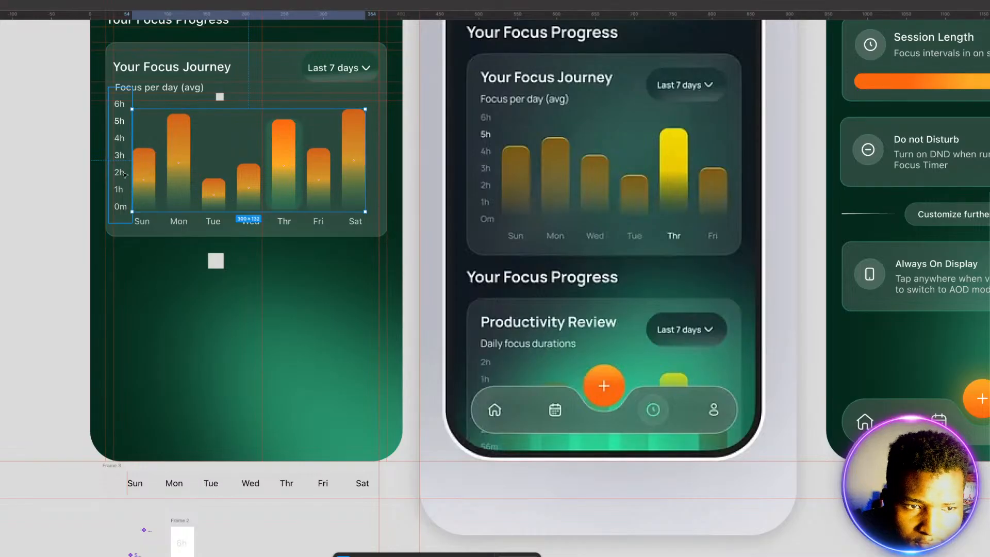
left_click(155, 214, "shift")
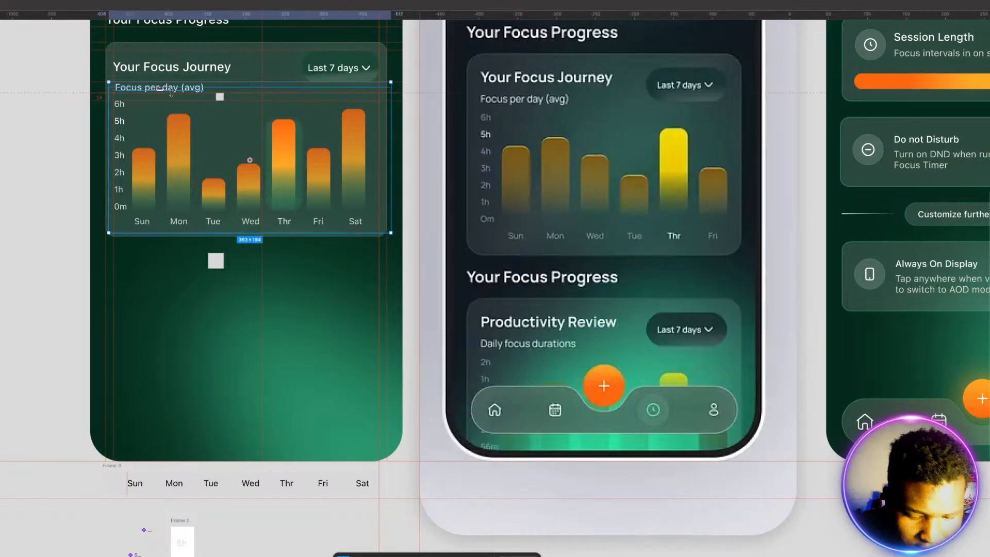
left_click(172, 88, "shift")
left_click(182, 69, "shift")
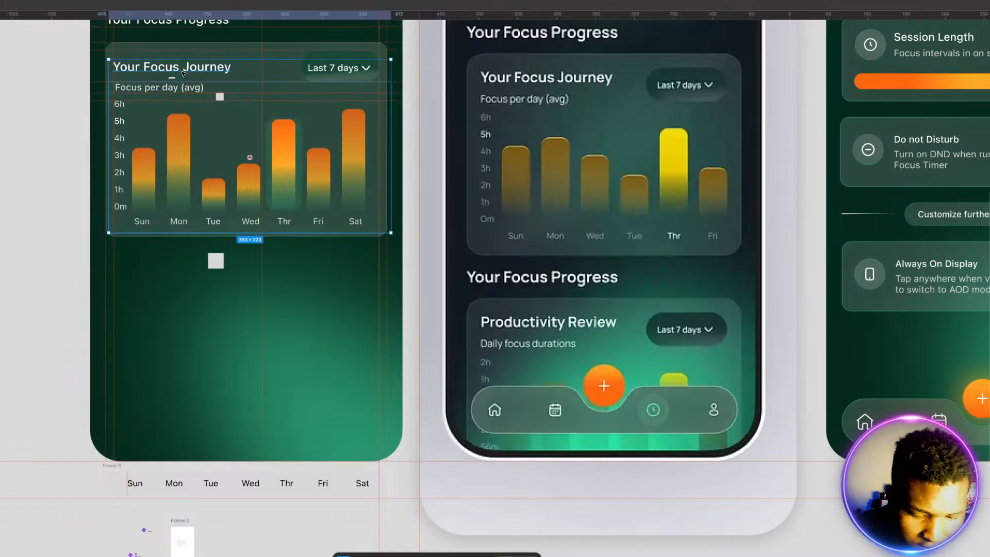
Step: Group the chart content with the "Last 7 days" pill and the card background into one card
left_click(349, 69)
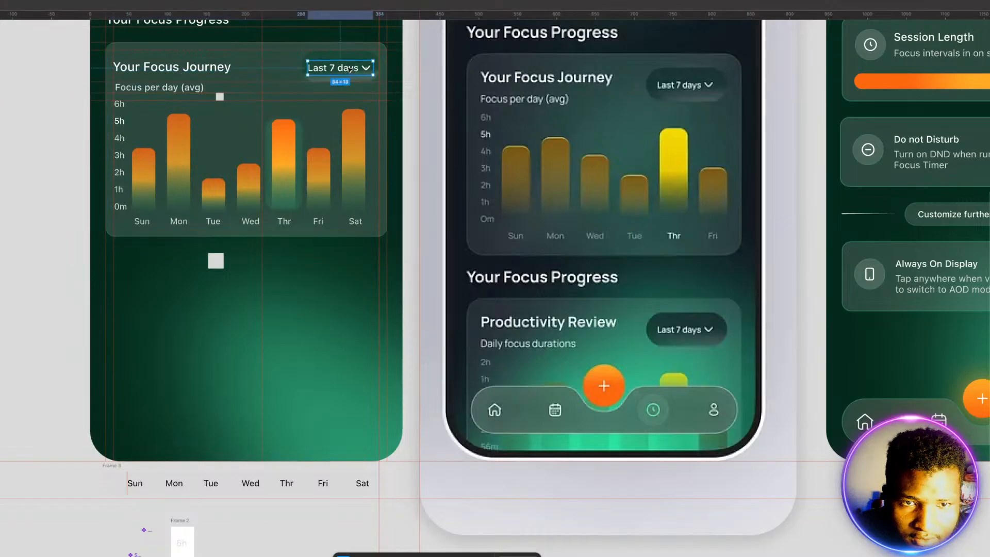
left_click(348, 58)
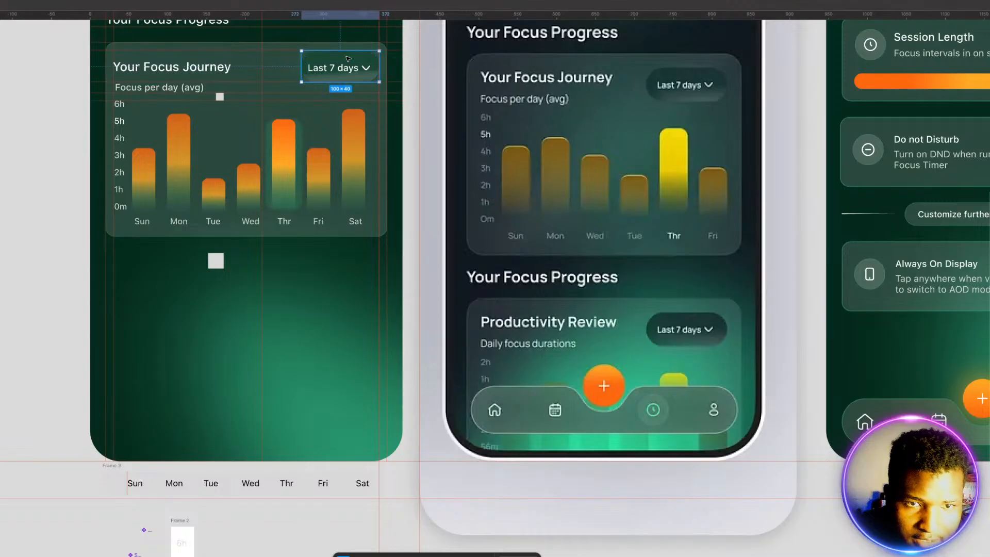
left_click(289, 97)
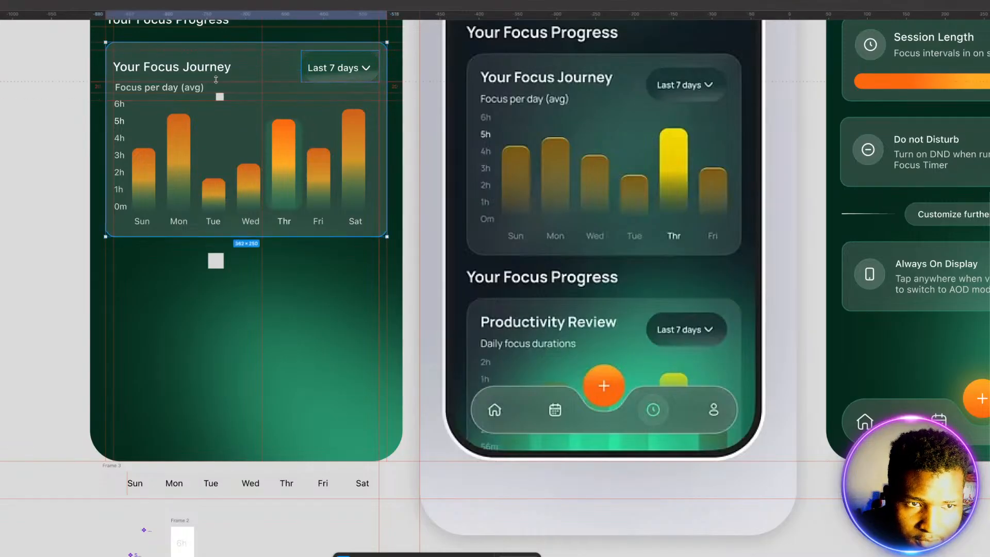
left_click(282, 139)
left_click(337, 75, "shift")
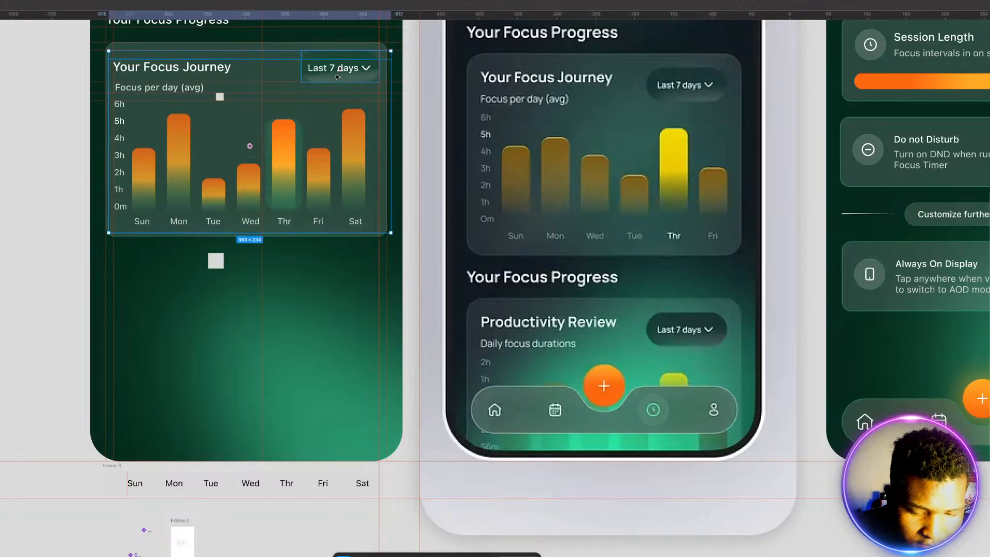
left_click(273, 48)
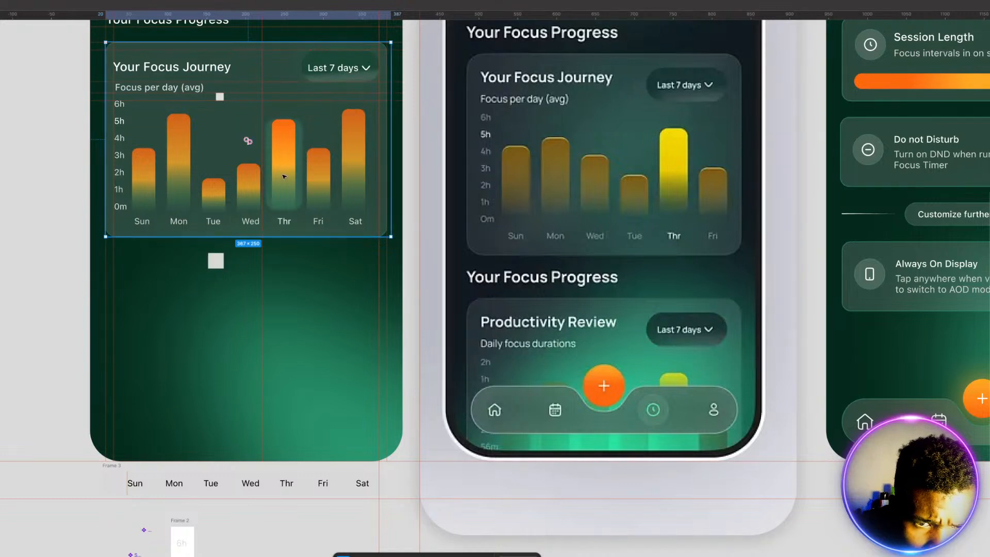
Step: Place one horizontal guide at the chart card's lower edge and another 20 px below it, using the square spacer
left_click(337, 238)
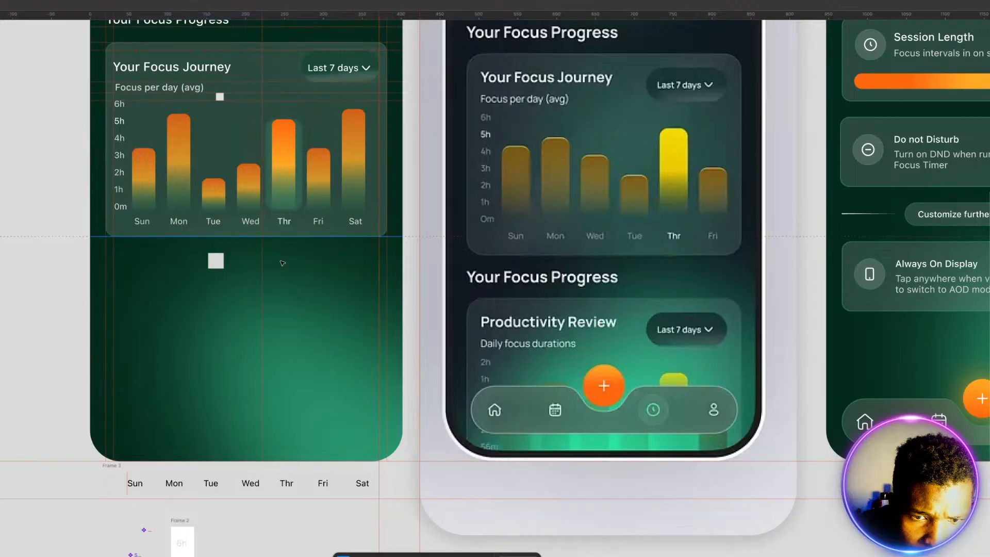
left_click_drag(216, 261, 216, 244)
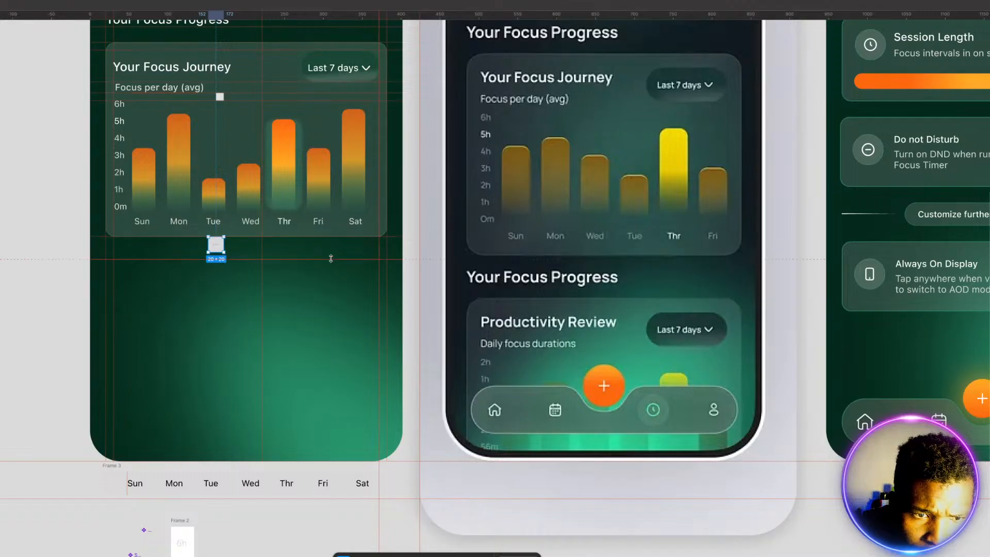
left_click(329, 252)
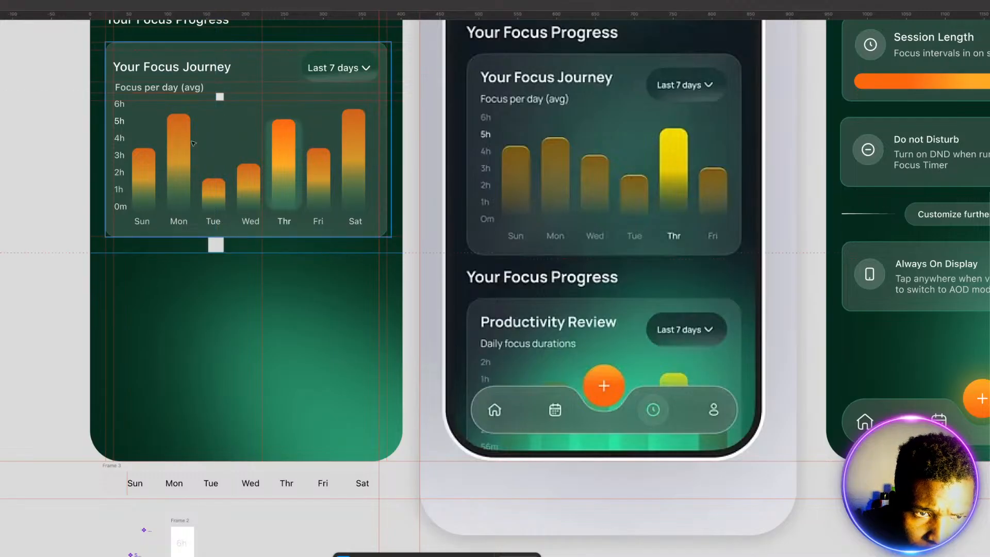
Step: Duplicate the "Your Focus Progress" heading onto the guide below the chart card and place a guide at the copy's lower edge
left_click(193, 26)
scroll(193, 25, "up", 1)
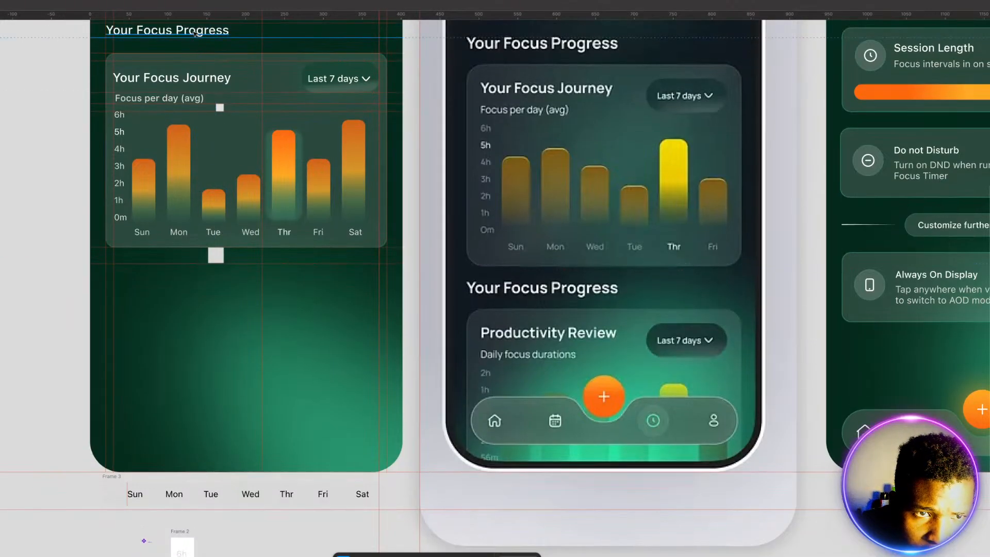
left_click(195, 33)
left_click_drag(195, 33, 196, 275)
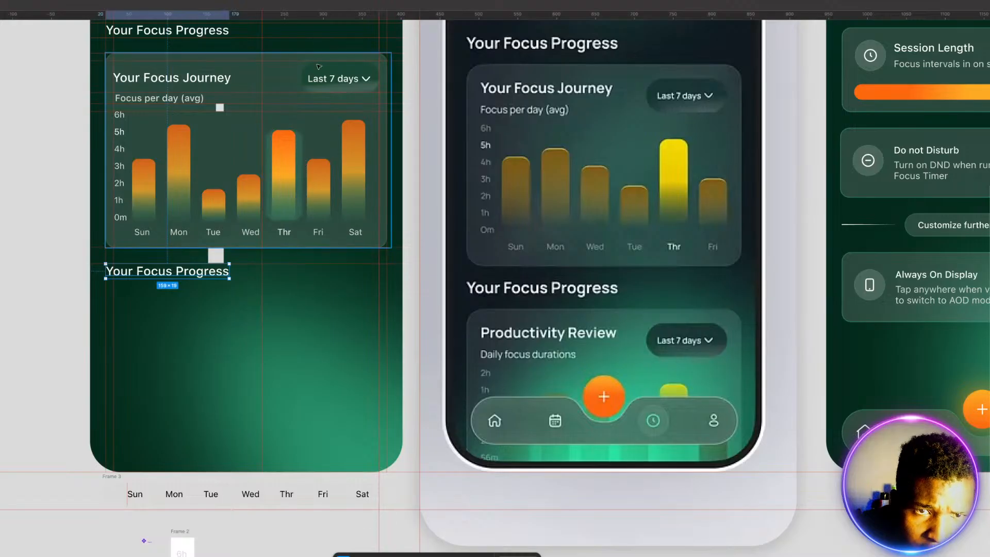
left_click_drag(336, 201, 323, 278)
key("Delete")
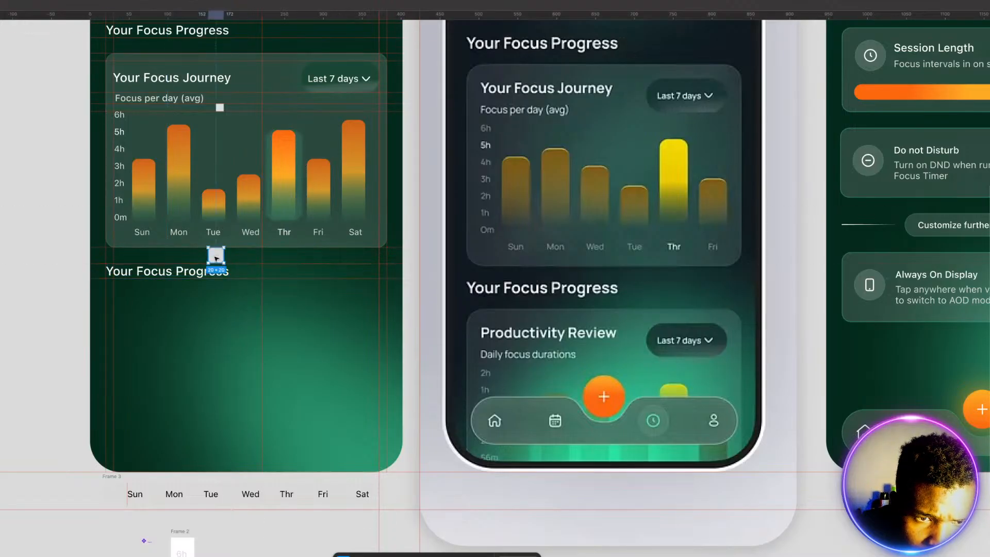
Step: Place a guide 20 px below the second "Your Focus Progress" heading with the square spacer and duplicate the Focus Journey card onto it
left_click_drag(218, 257, 288, 289)
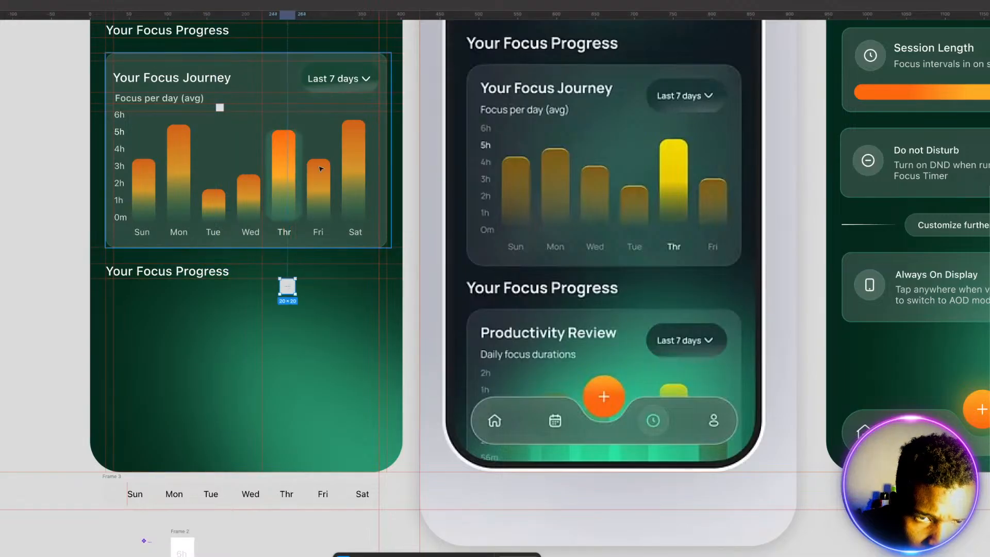
left_click_drag(409, 14, 369, 290)
left_click(247, 136)
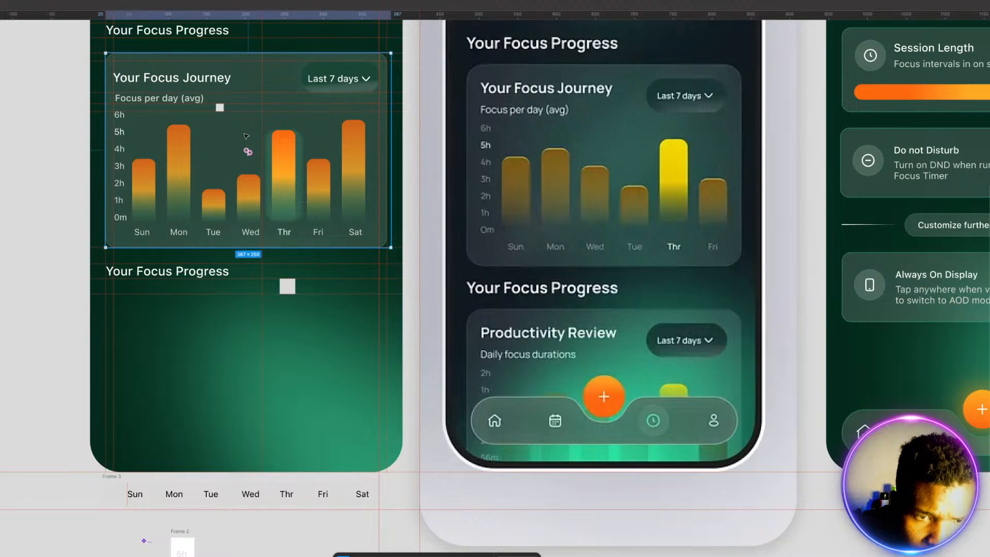
left_click_drag(246, 135, 246, 377)
left_click(303, 261)
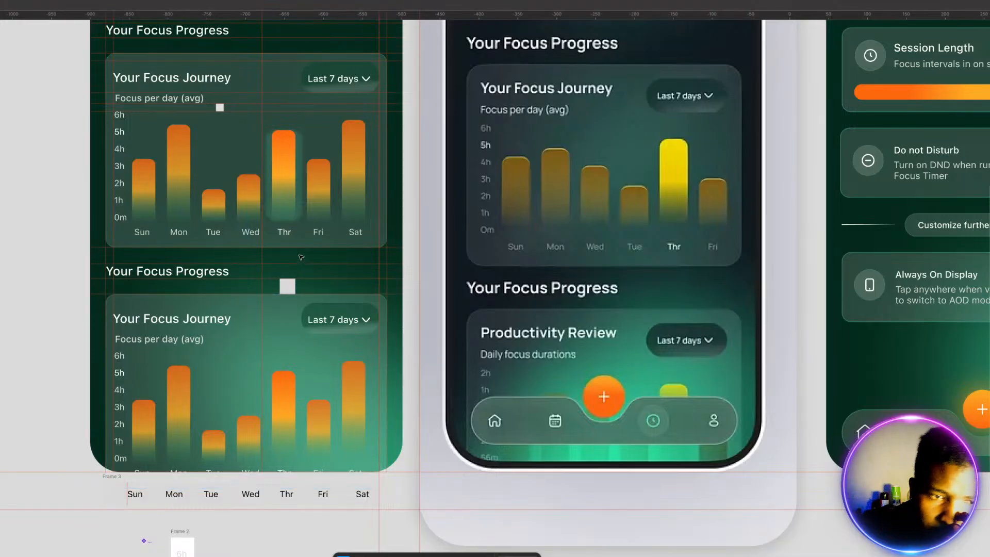
Step: Change the duplicated card's title to "Productivity Review"
left_click(174, 320)
double_click(174, 320)
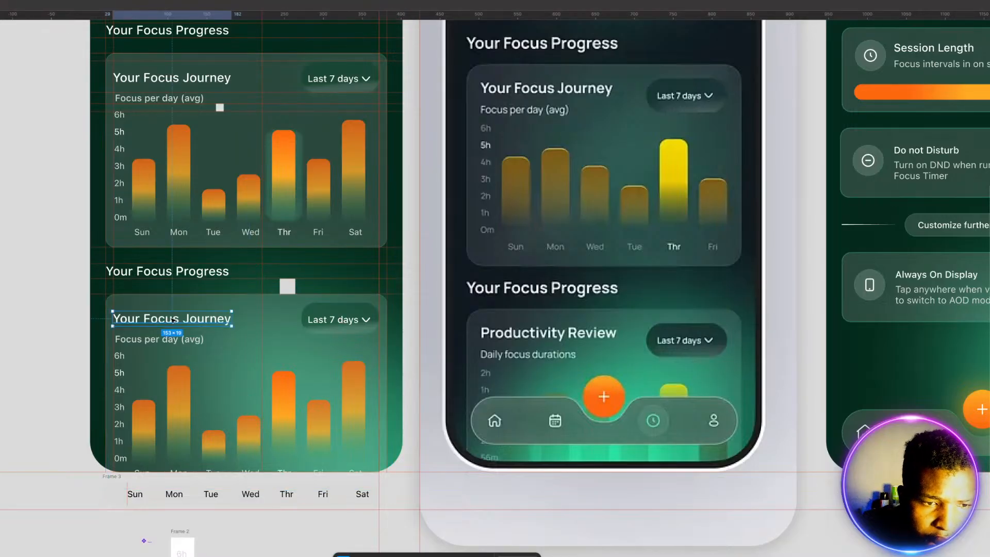
double_click(173, 319)
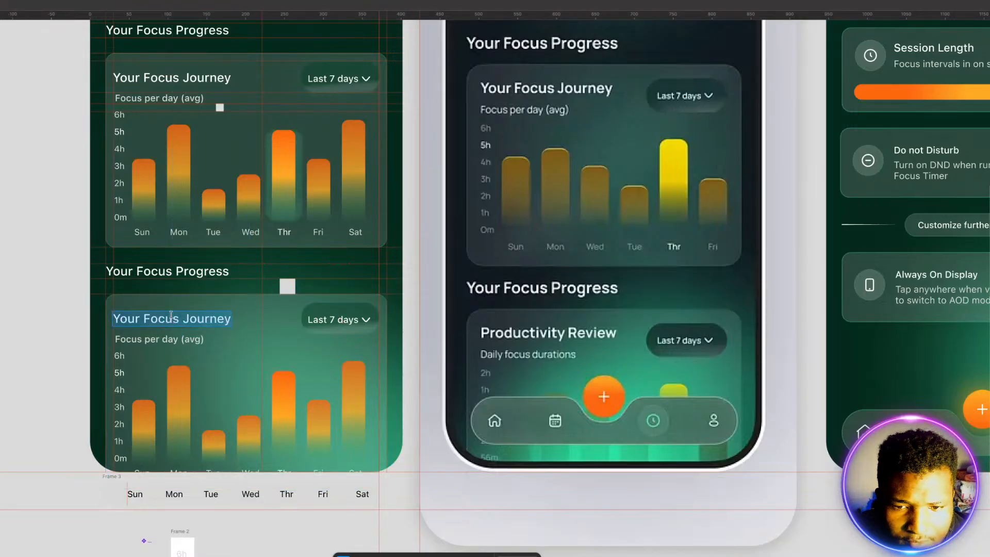
type("Produc")
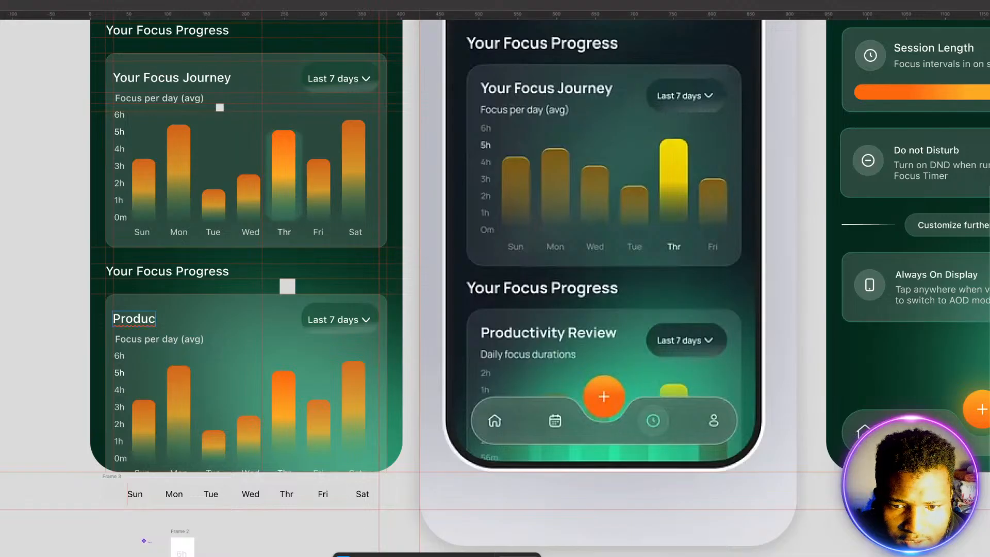
type("tivity Re")
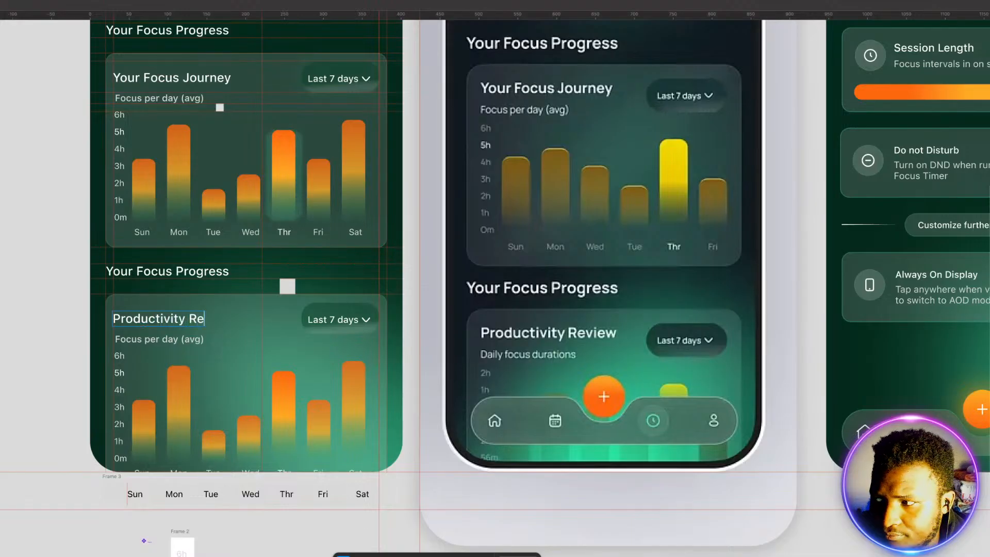
type("view")
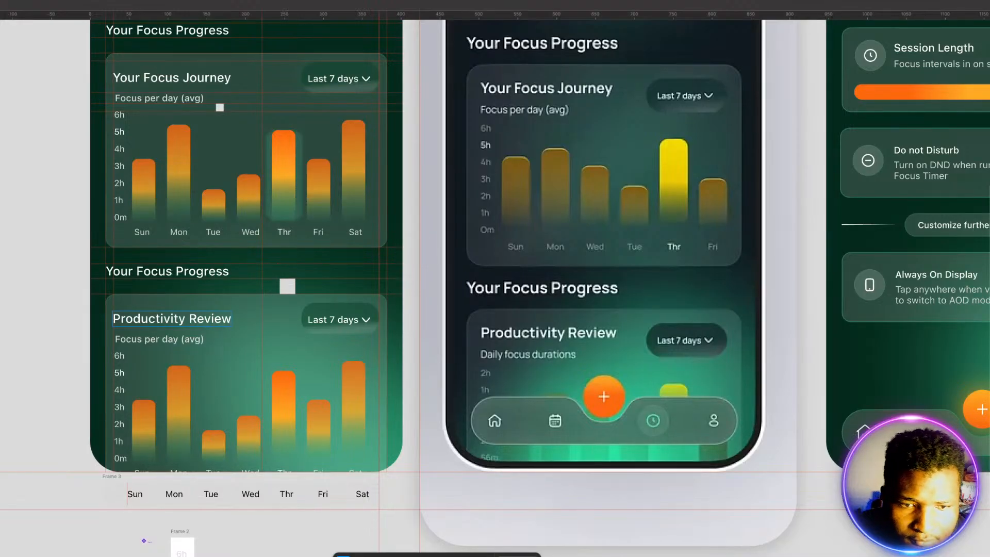
Step: Change the Productivity Review card's subtitle to "Daily focus durations"
double_click(126, 340)
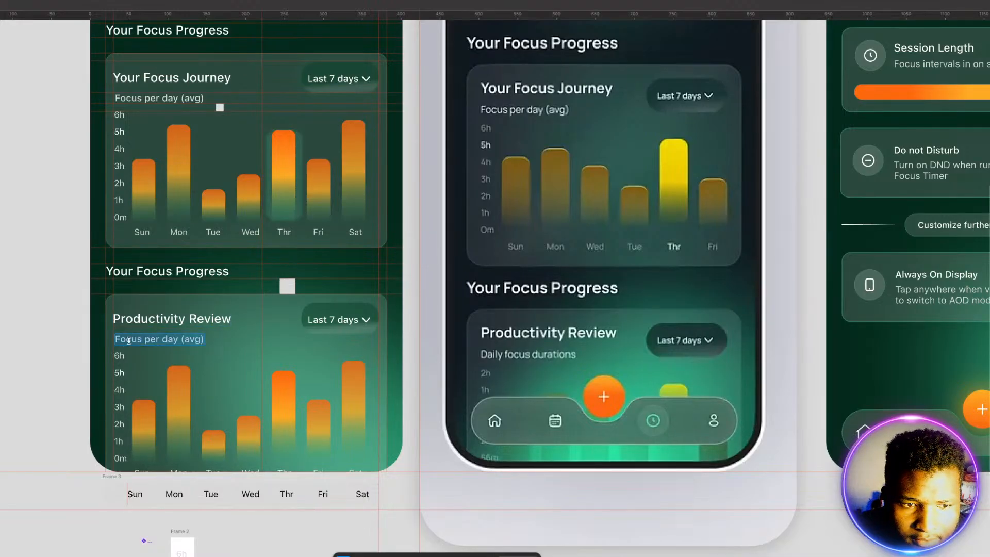
type("Dai")
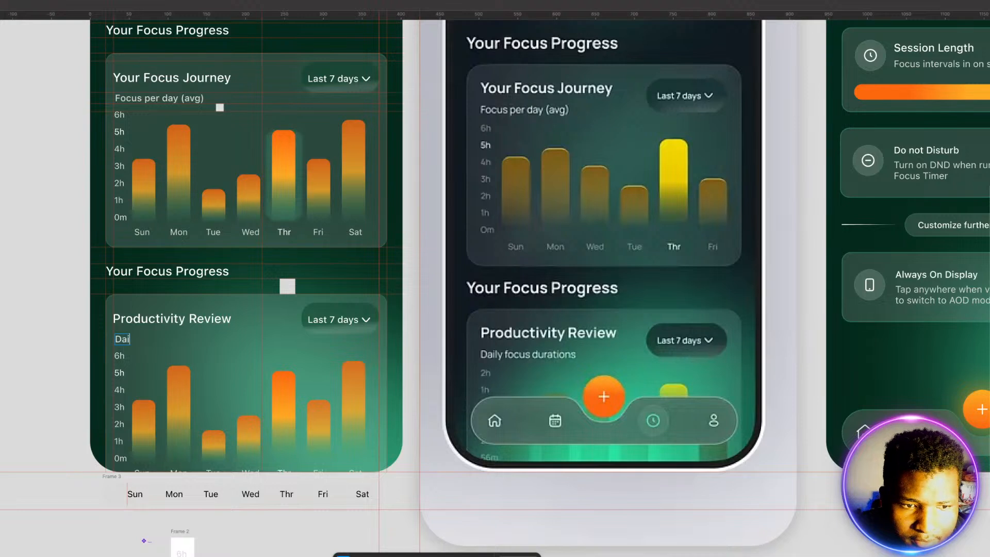
type("ly focus")
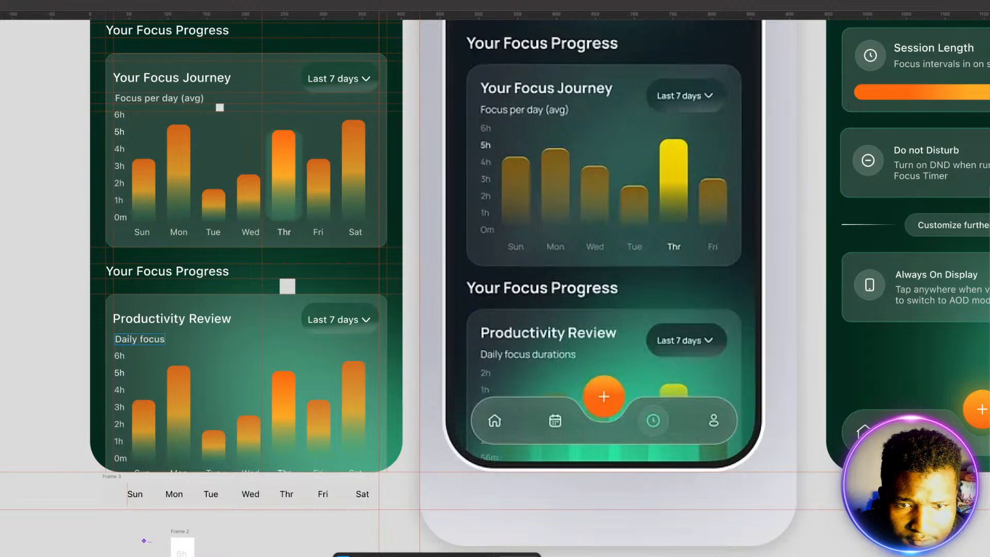
type(" durations")
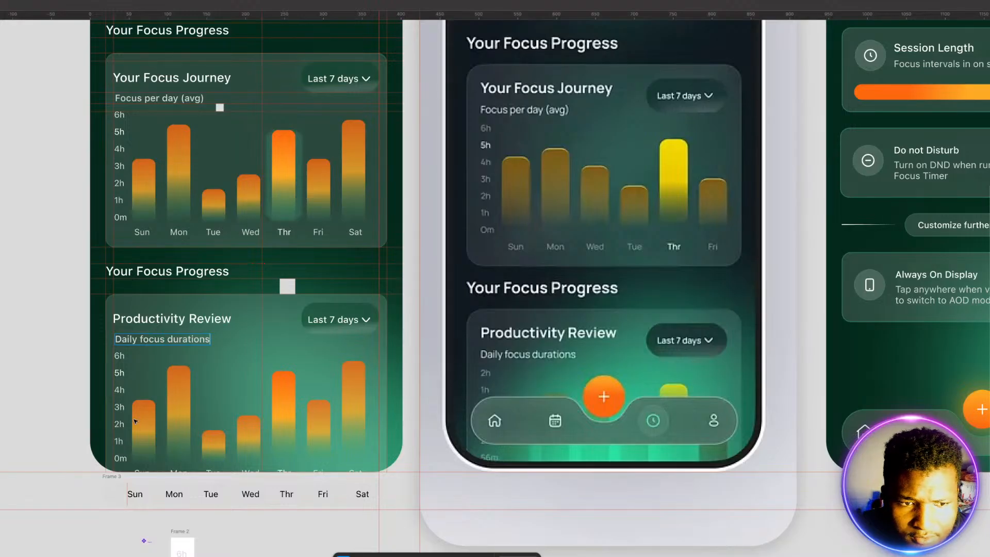
Step: Change the top three vertical axis labels of the Productivity Review chart to 1h, 50m and 40m
left_click(118, 356)
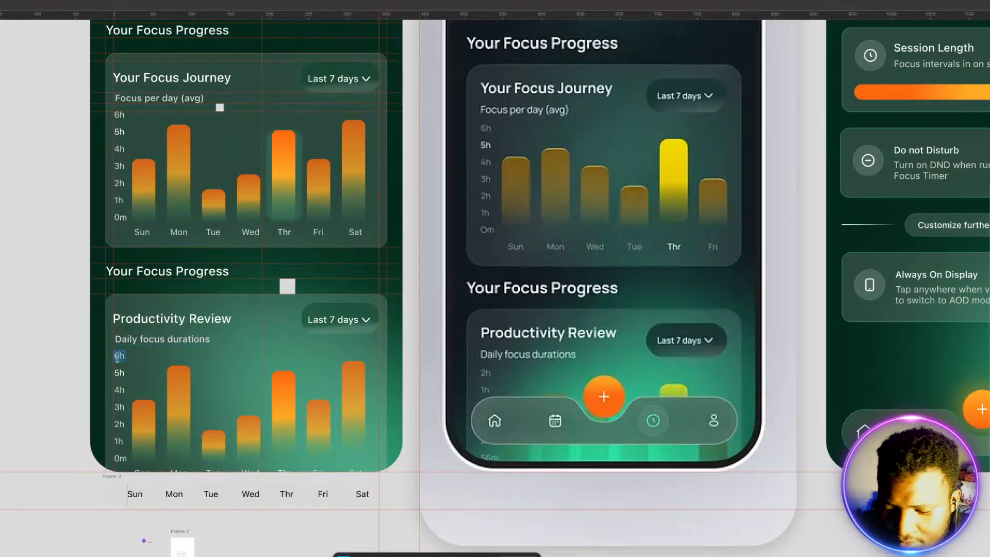
key("BackSpace")
type("1")
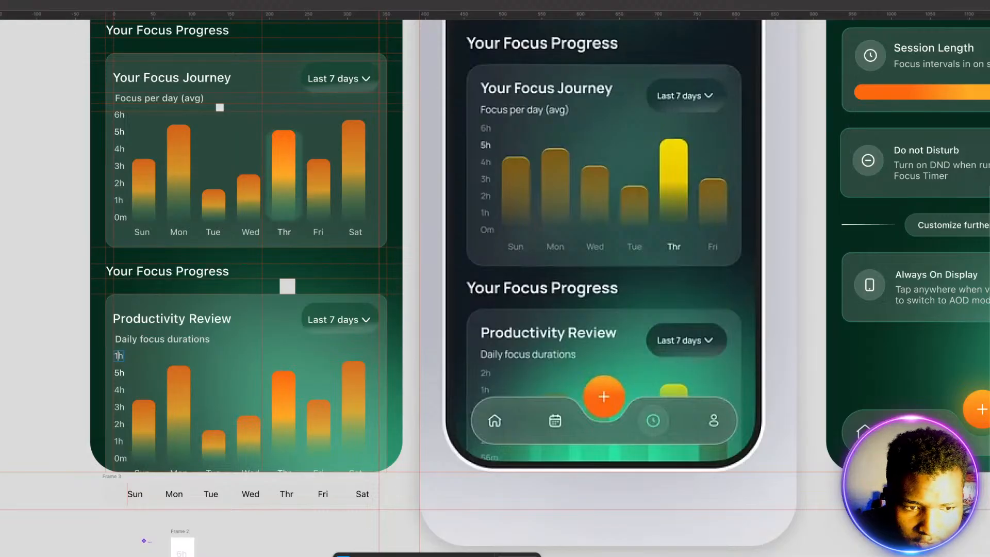
left_click(119, 372)
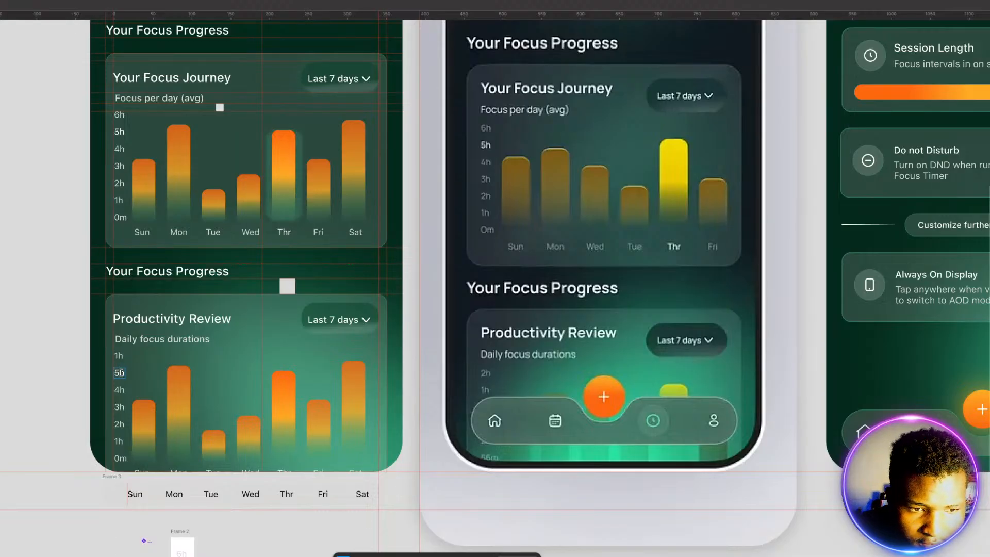
key("BackSpace")
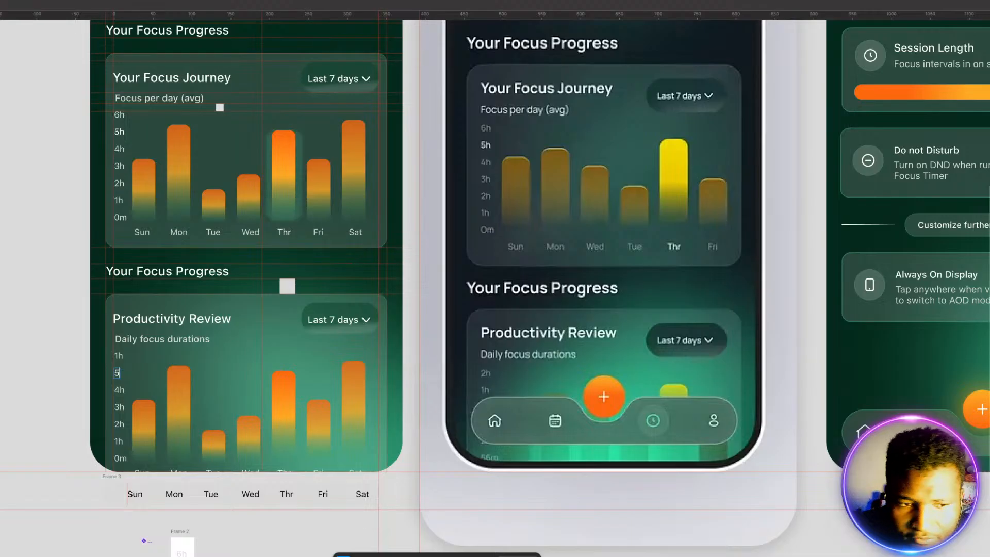
type("0m")
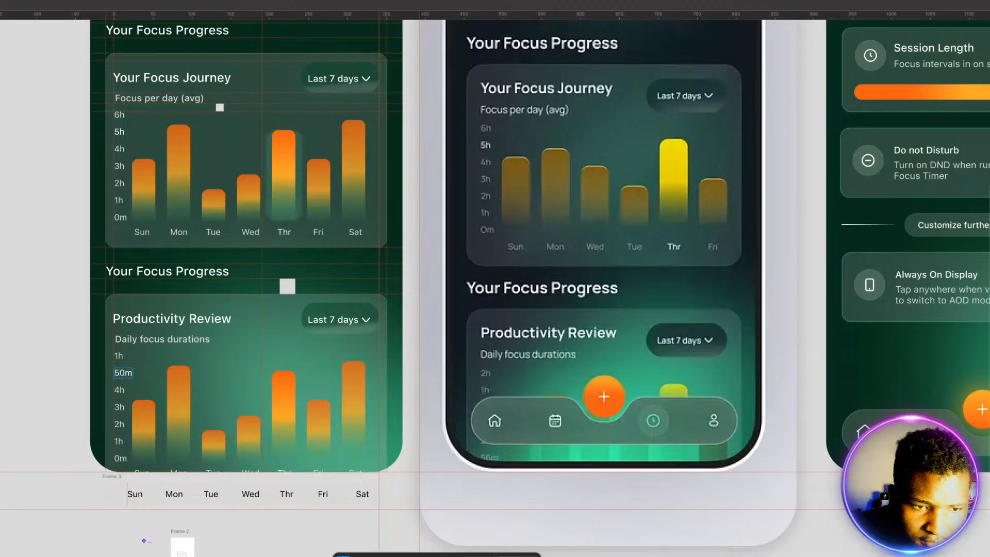
left_click(120, 390)
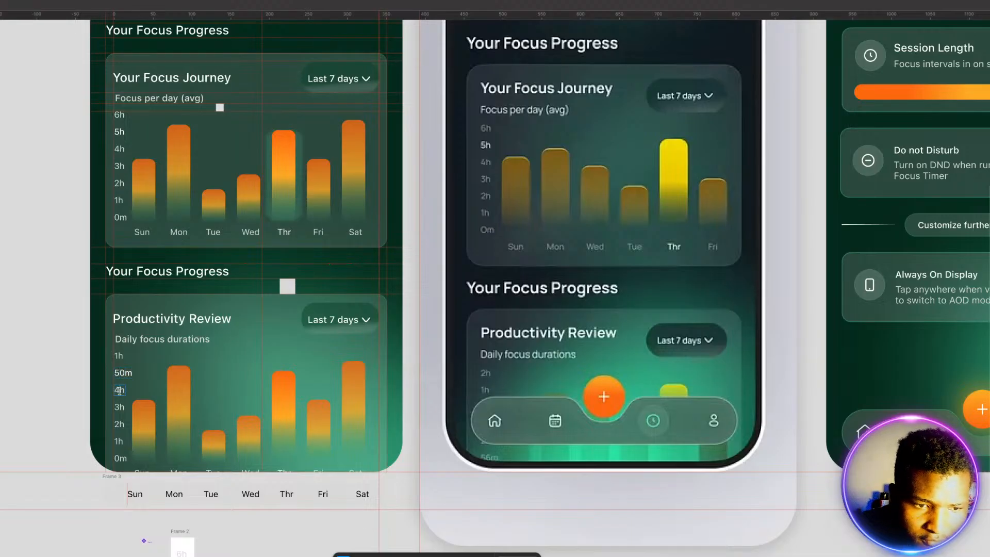
type("0")
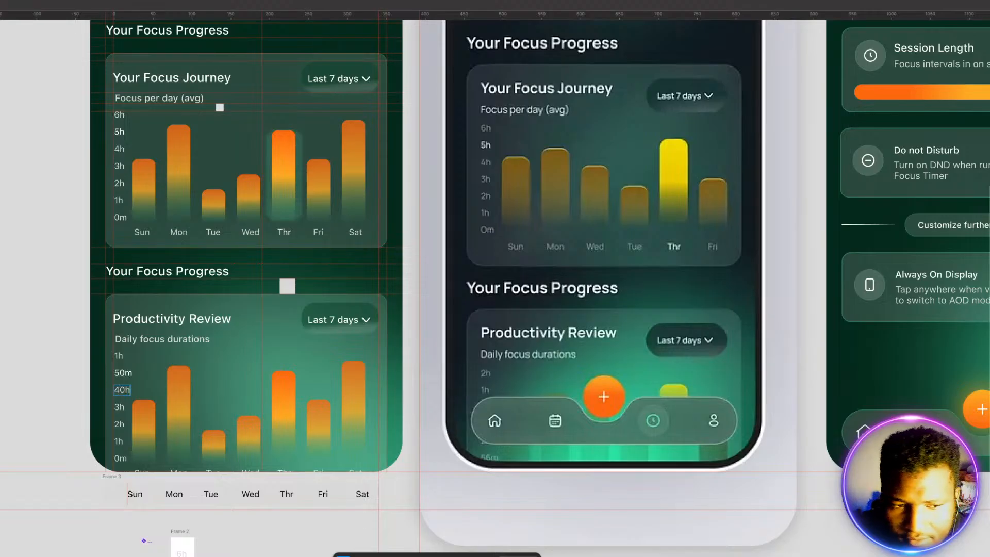
key("Delete")
type("m")
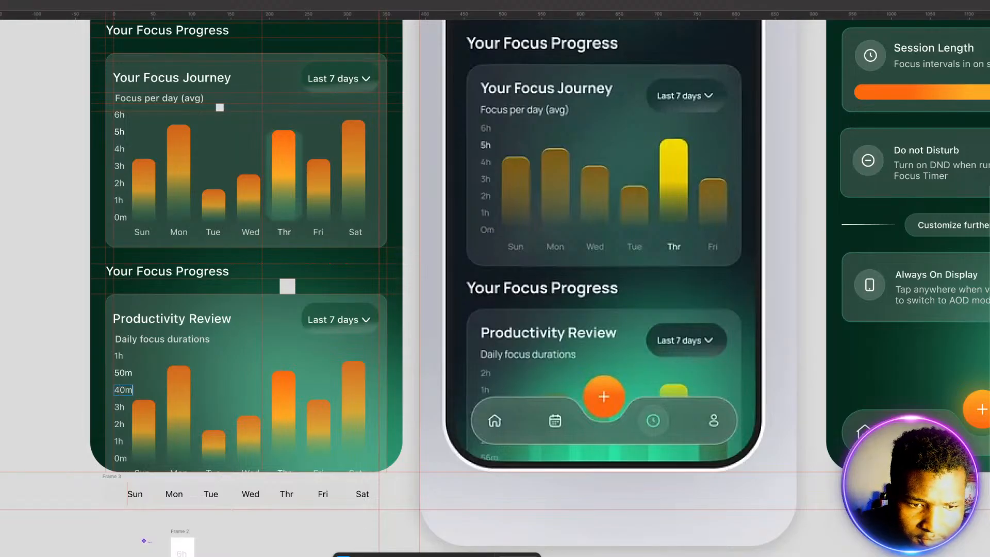
Step: Change the next three axis labels of the Productivity Review chart, below 40m, to 30m, 20m and 10m
double_click(120, 407)
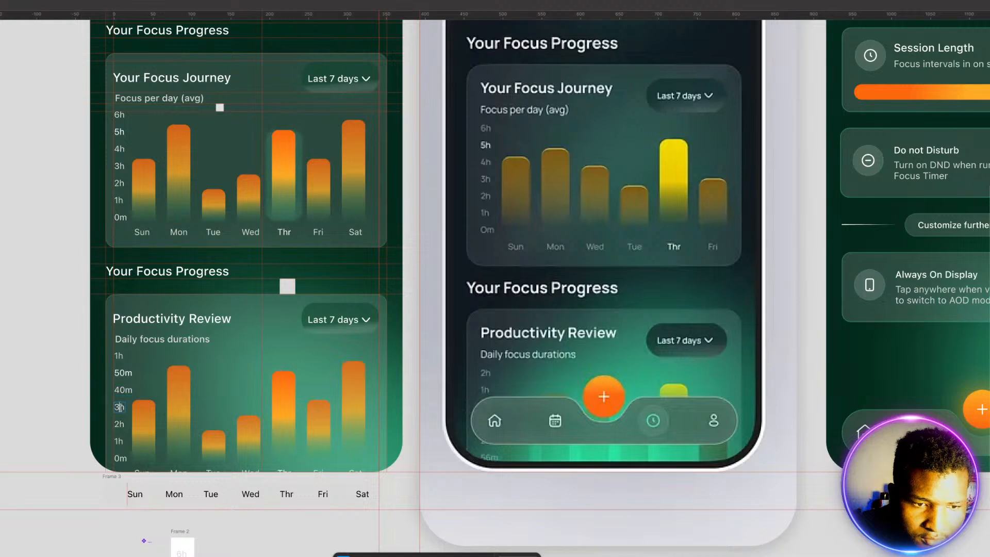
type("0")
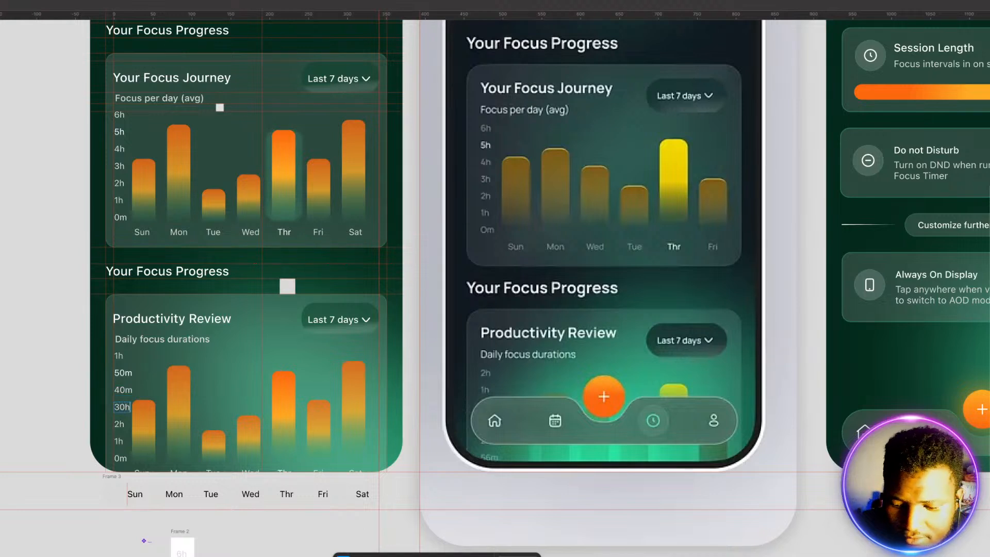
key("Delete")
type("m")
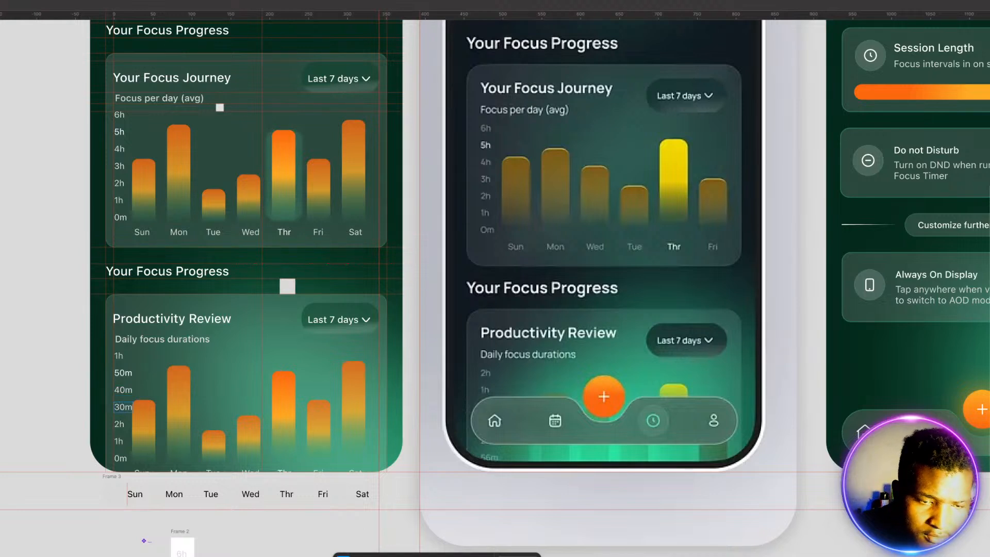
double_click(119, 425)
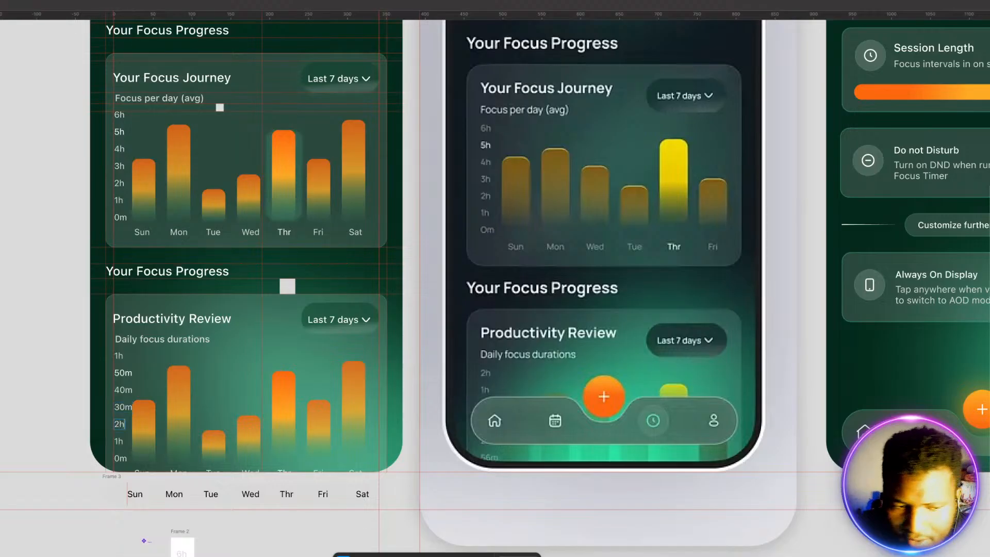
key("BackSpace")
type("0m")
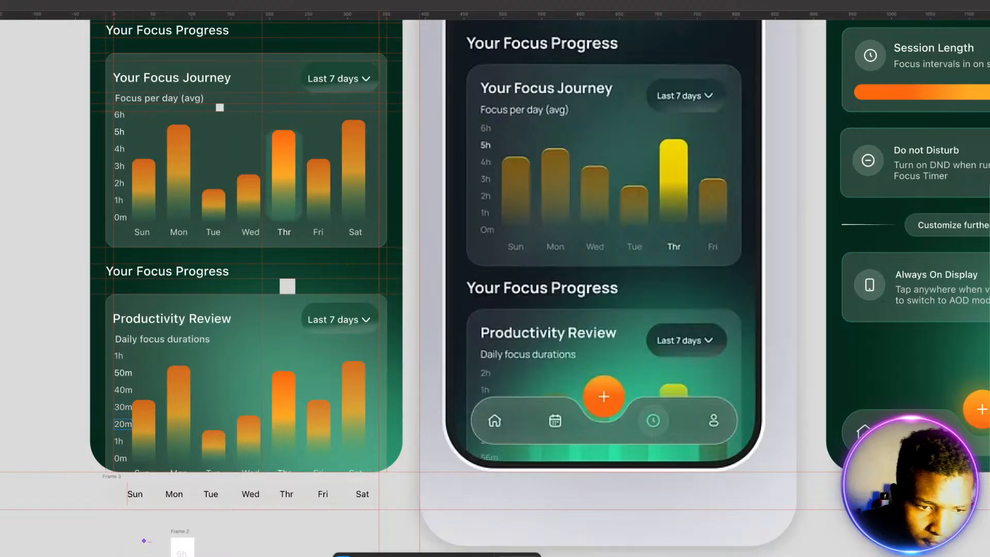
double_click(119, 441)
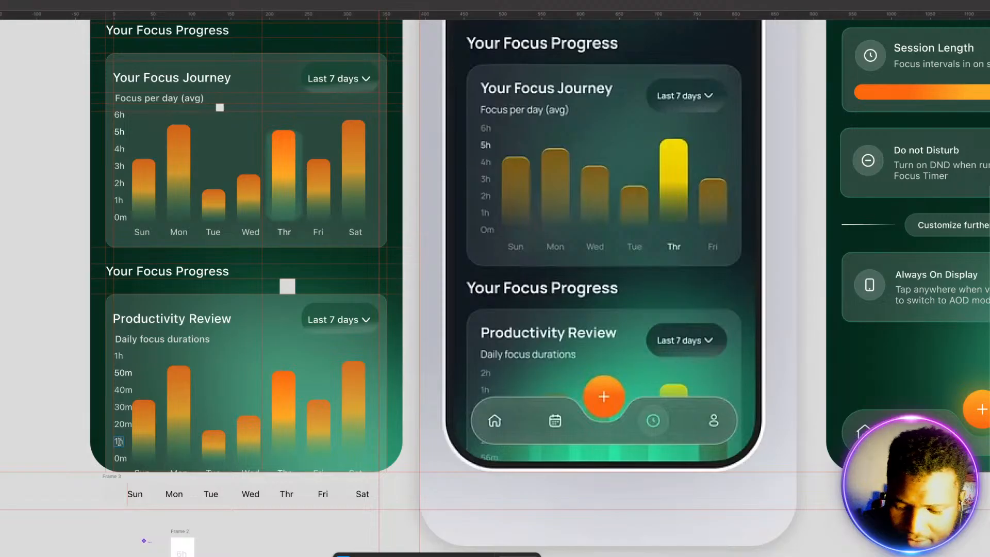
key("Right")
key("BackSpace")
type("0m")
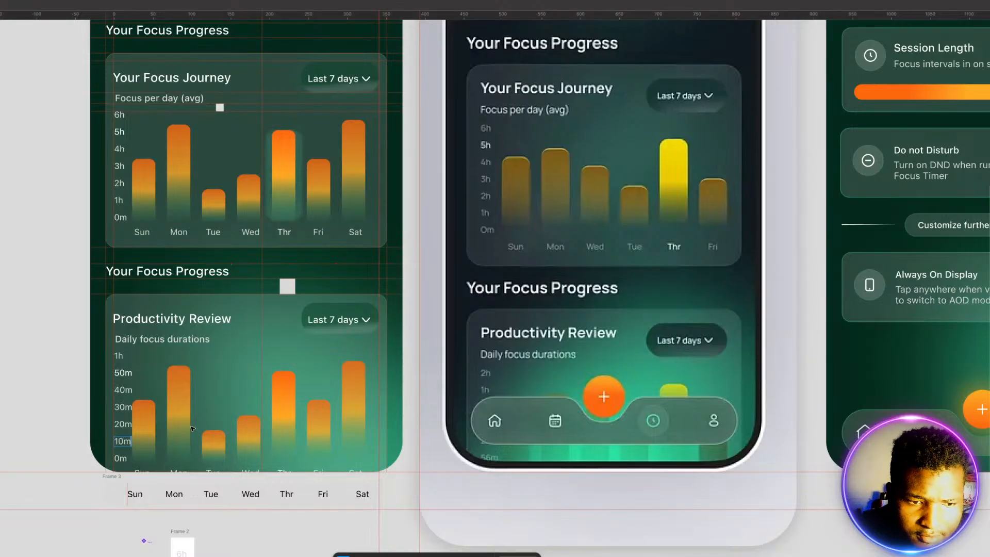
key("Escape")
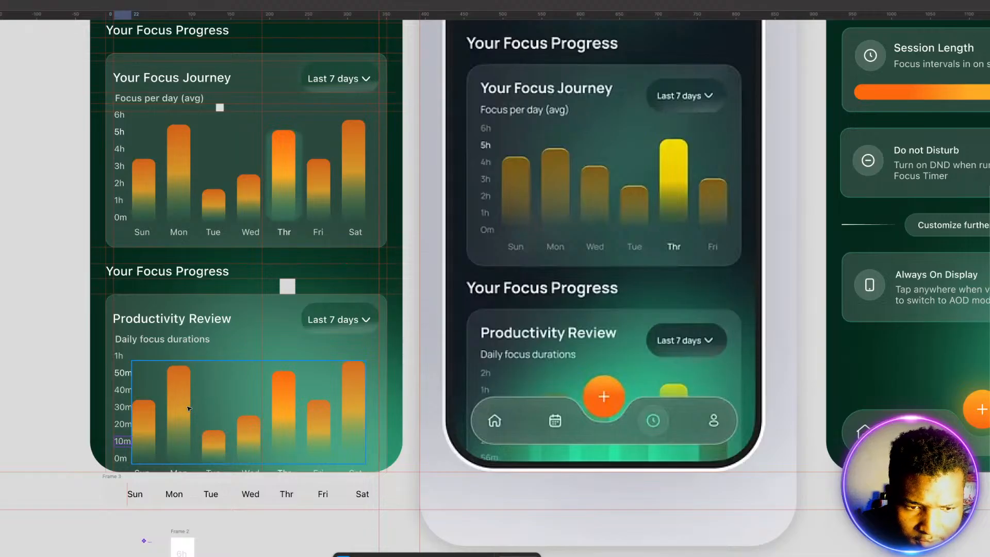
Step: Nudge the Productivity Review chart's bars slightly to the right, clear of the minute labels
left_click(186, 406)
key("Right")
key("Right")
key("Right")
key("Right")
key("Right")
key("Right")
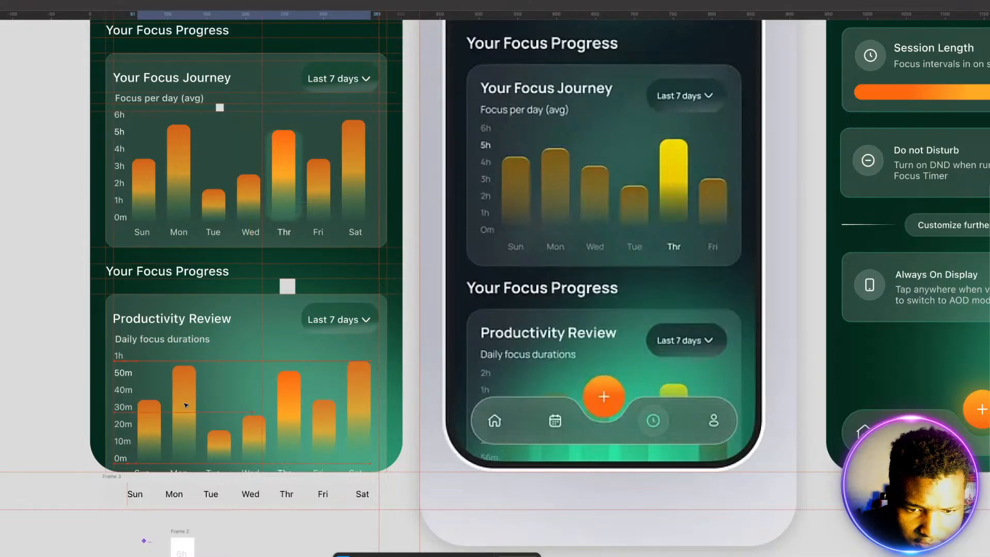
key("Right")
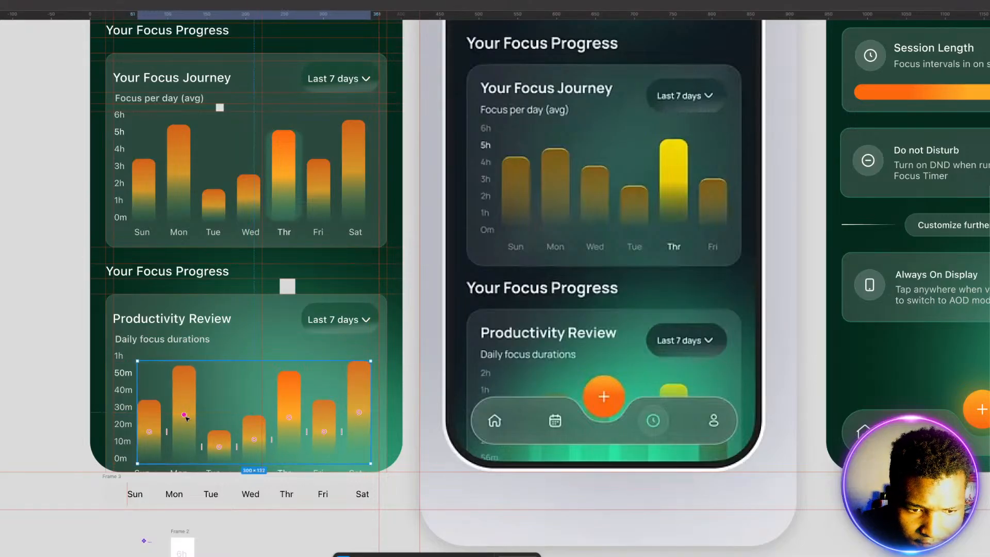
Step: Nudge the Productivity Review chart's weekday labels to the right so they line up under the shifted bars
left_click(177, 470)
key("Right")
key("Right")
key("Right")
key("Right")
key("Right")
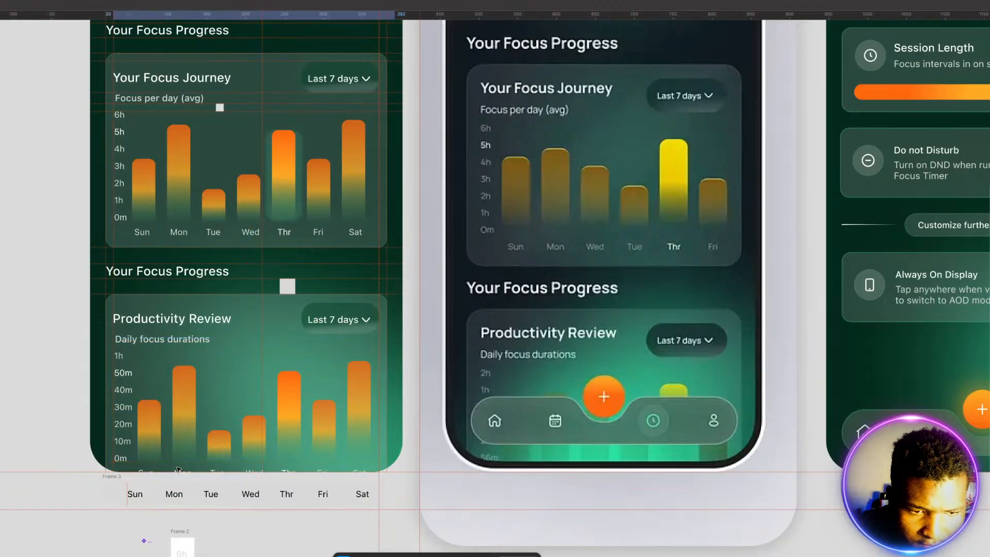
key("Right")
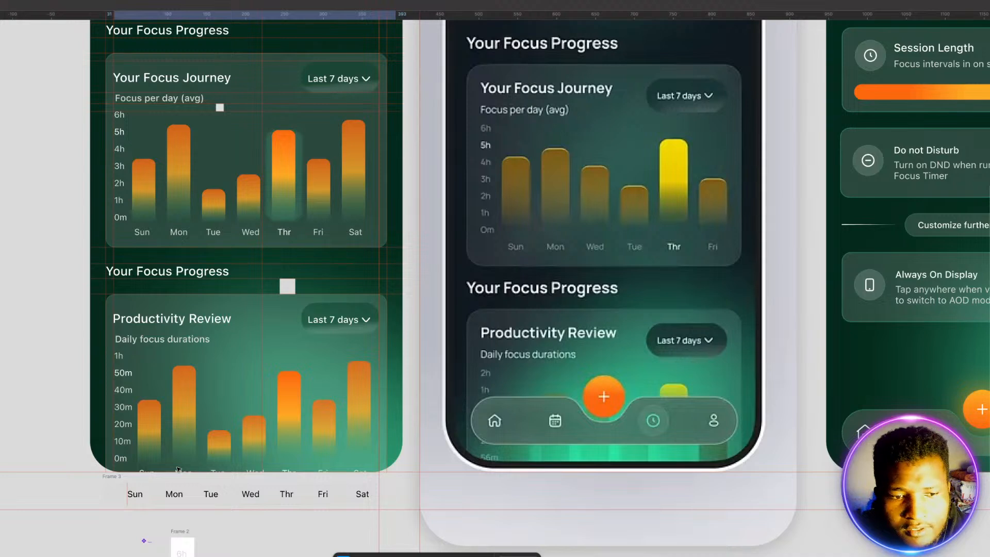
left_click(27, 428)
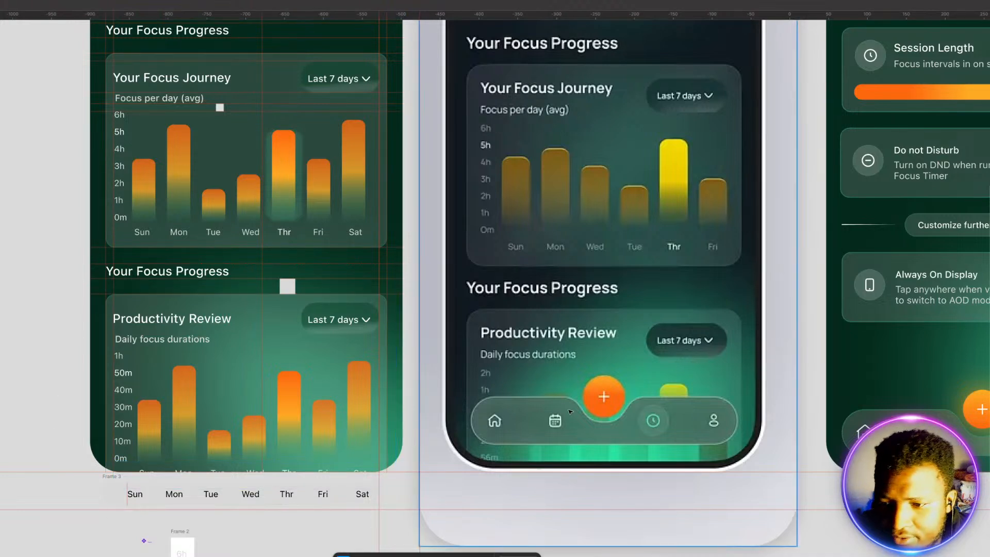
Step: Copy the navigation bar from the Session Length screen to the lower edge of the Status Screen, over the Productivity Review card
left_click(912, 437)
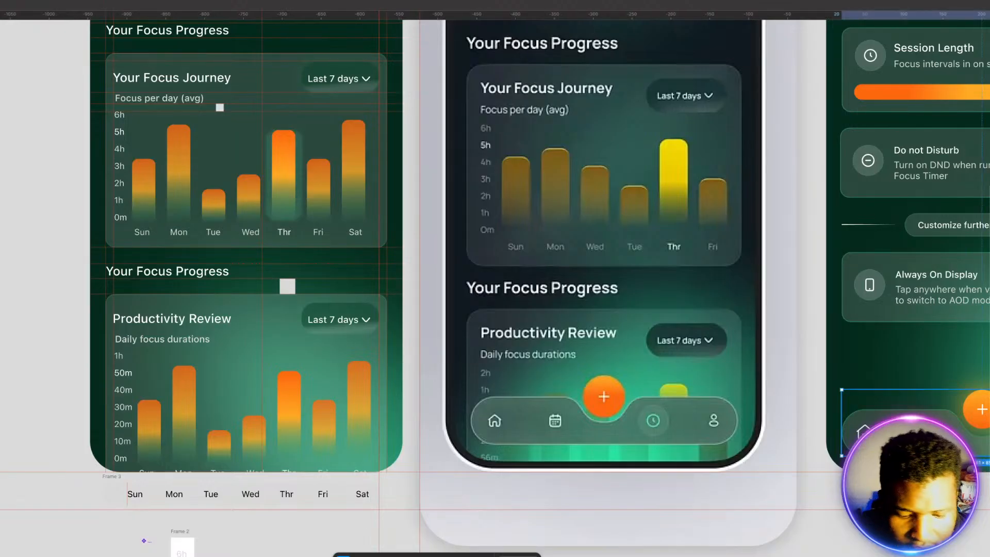
left_click_drag(935, 441, 160, 437)
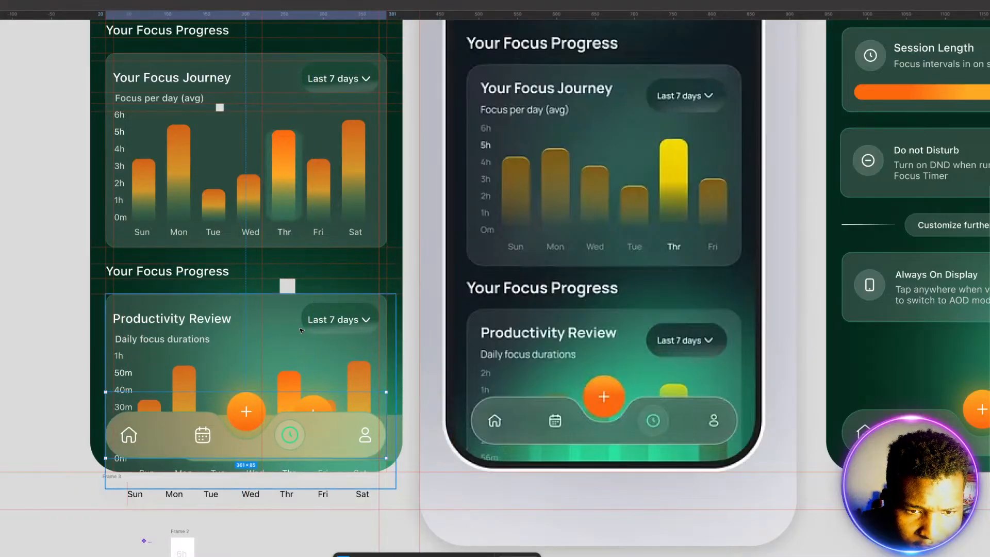
Step: Position the navigation bar just above the Status Screen's lower edge, using the 20 × 20 square beneath it as a spacer
left_click(289, 287)
left_click_drag(290, 288, 315, 432)
left_click(316, 438)
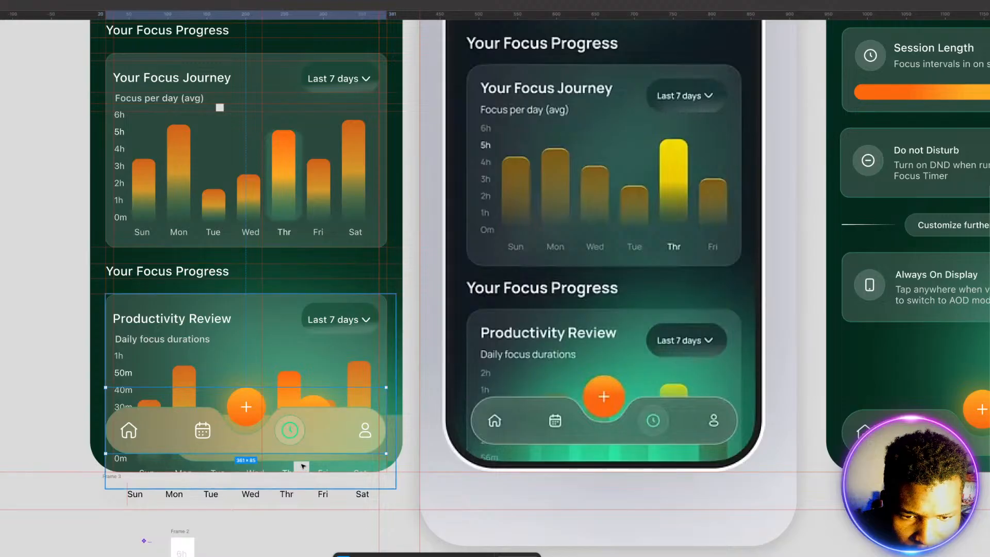
left_click(303, 467)
double_click(302, 466)
double_click(303, 466)
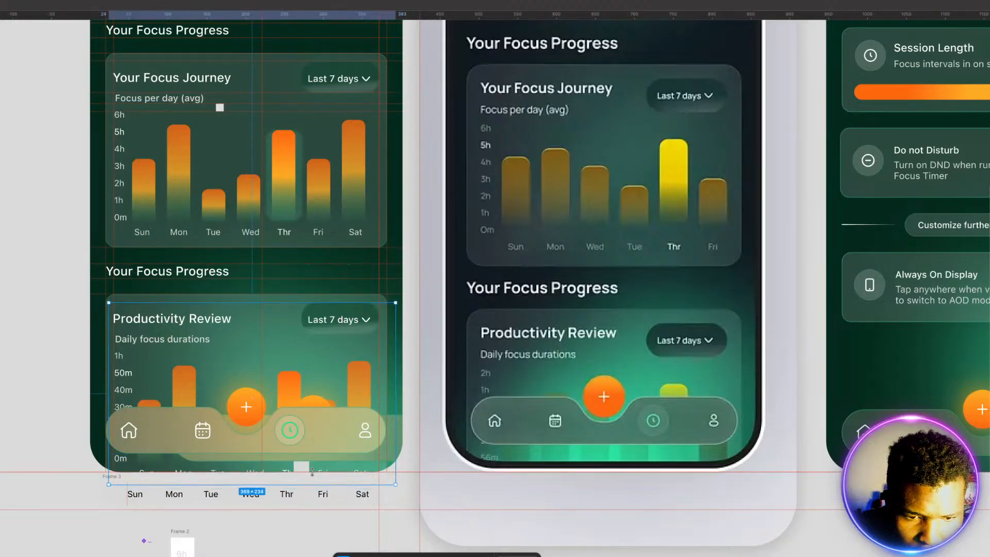
key("ctrl+z")
key("ctrl+z")
left_click(311, 471)
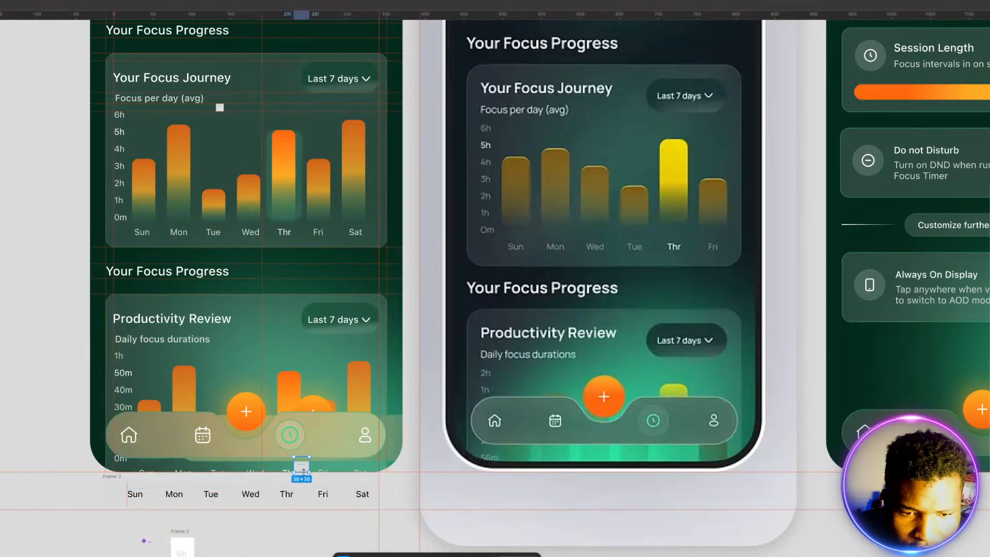
left_click_drag(303, 466, 308, 443)
left_click(306, 526)
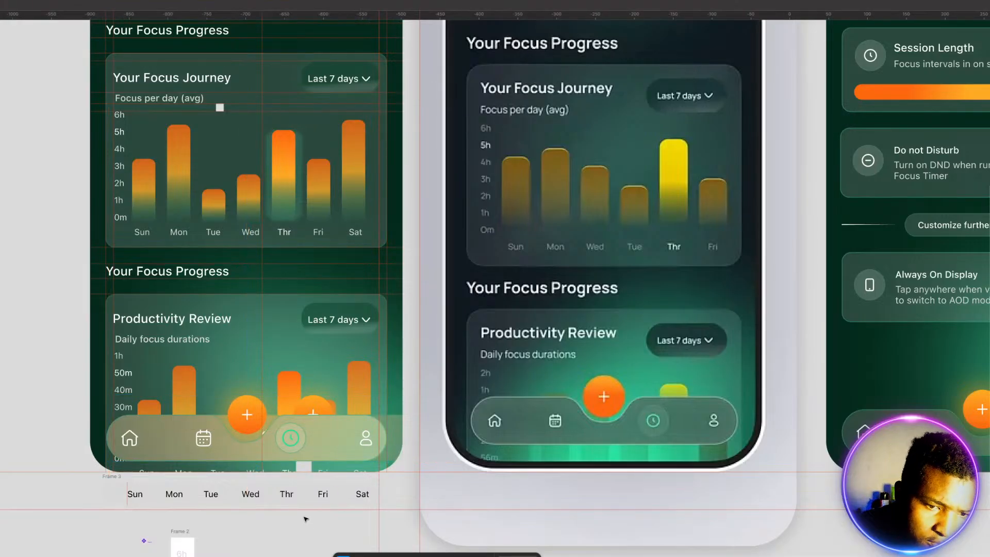
Step: Delete the spacer square below the navigation bar and the duplicate navigation bar hidden behind it
left_click(305, 467)
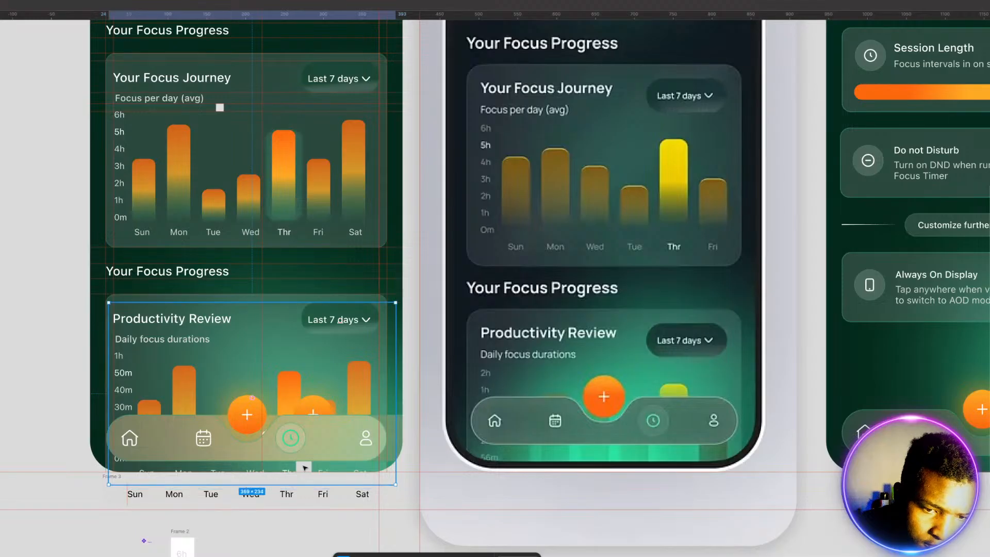
double_click(305, 468)
double_click(305, 467)
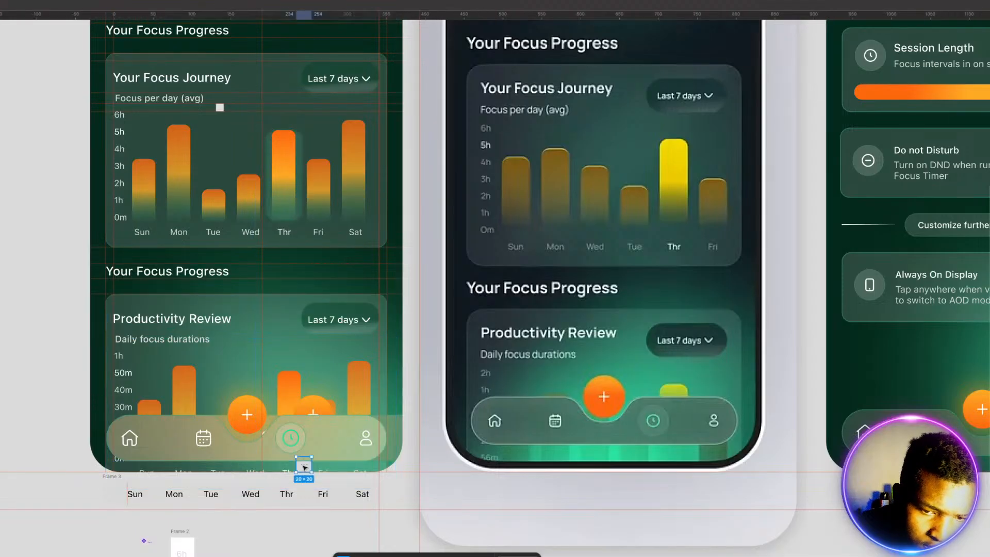
key("Delete")
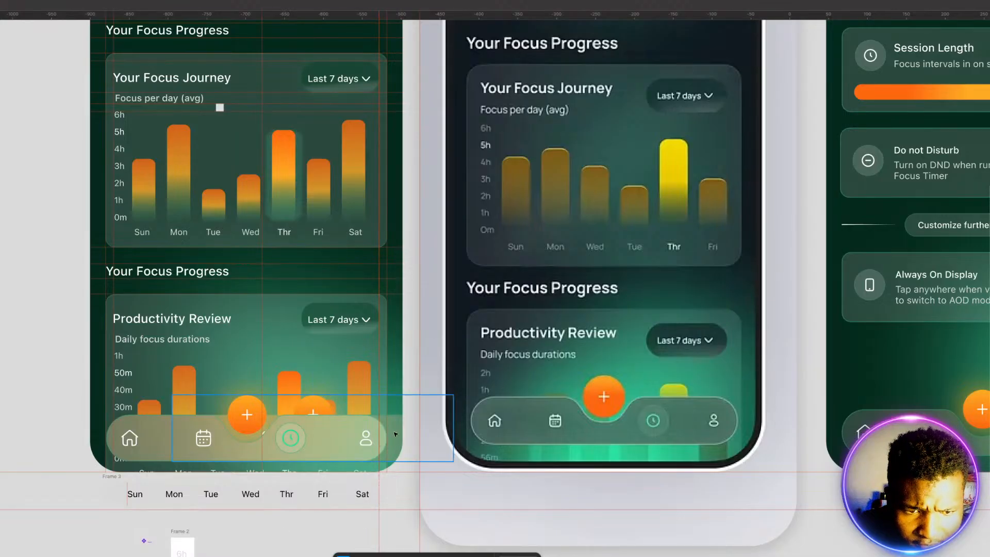
left_click_drag(396, 435, 368, 360)
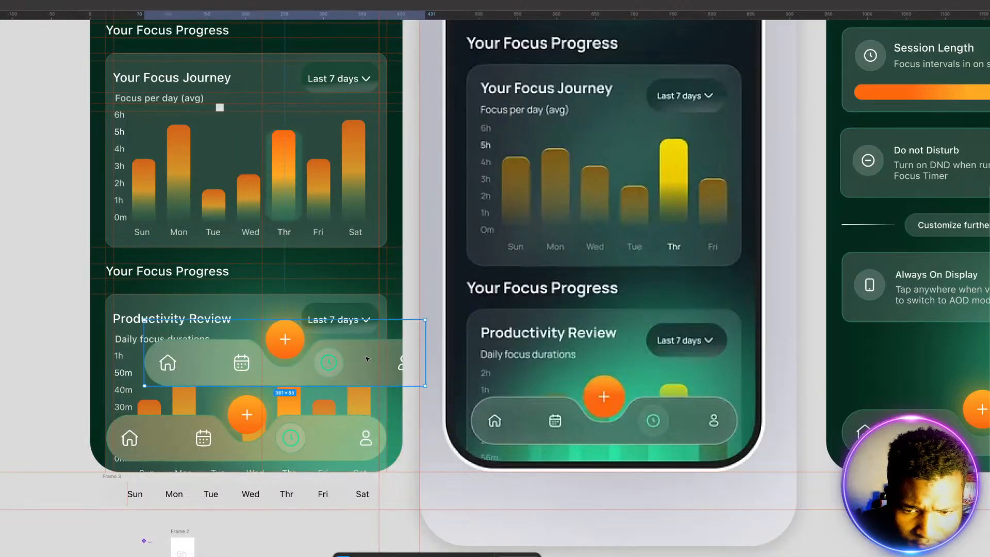
key("Delete")
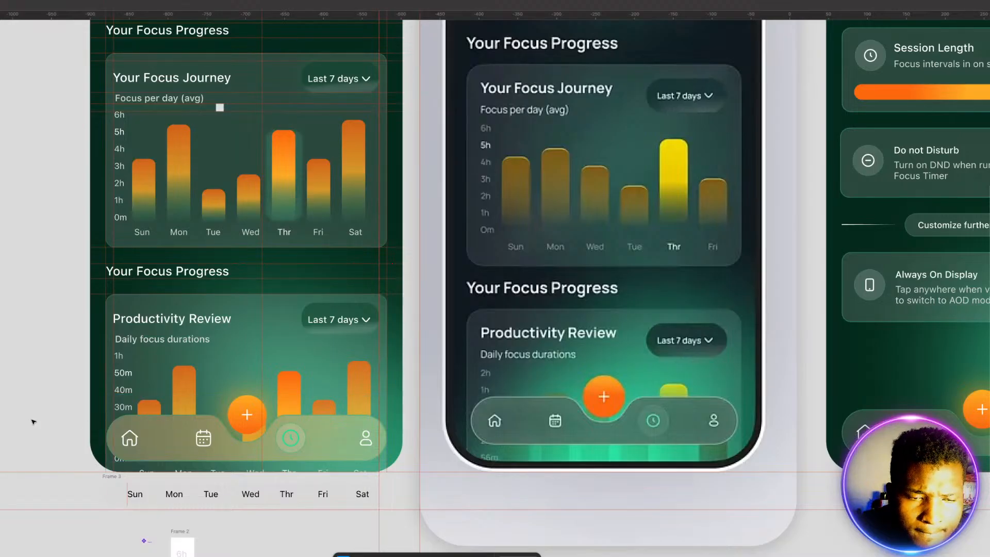
Step: Remove the ruler guides around the Status header and Today heading, including the vertical guides running down the screen
scroll(33, 422, "up", 5)
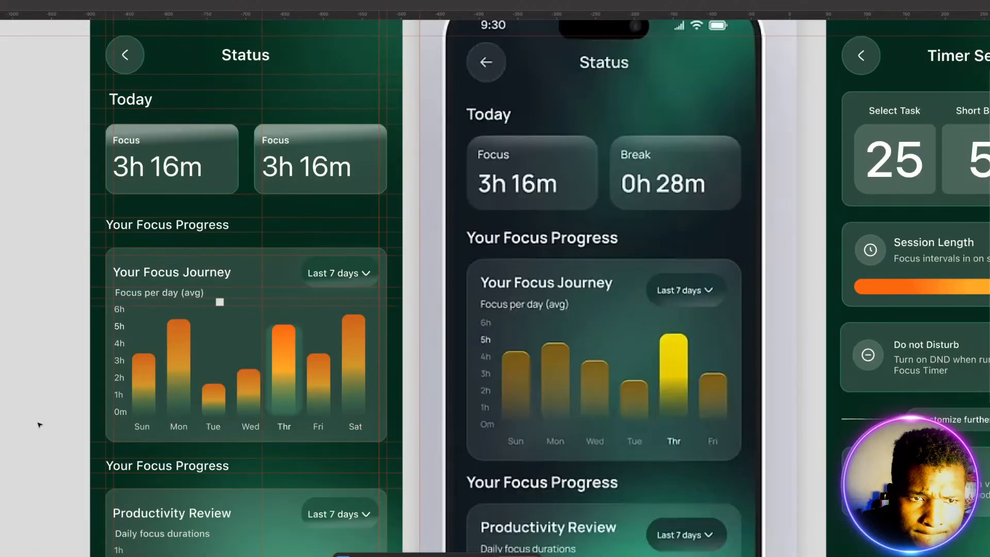
scroll(44, 426, "up", 1)
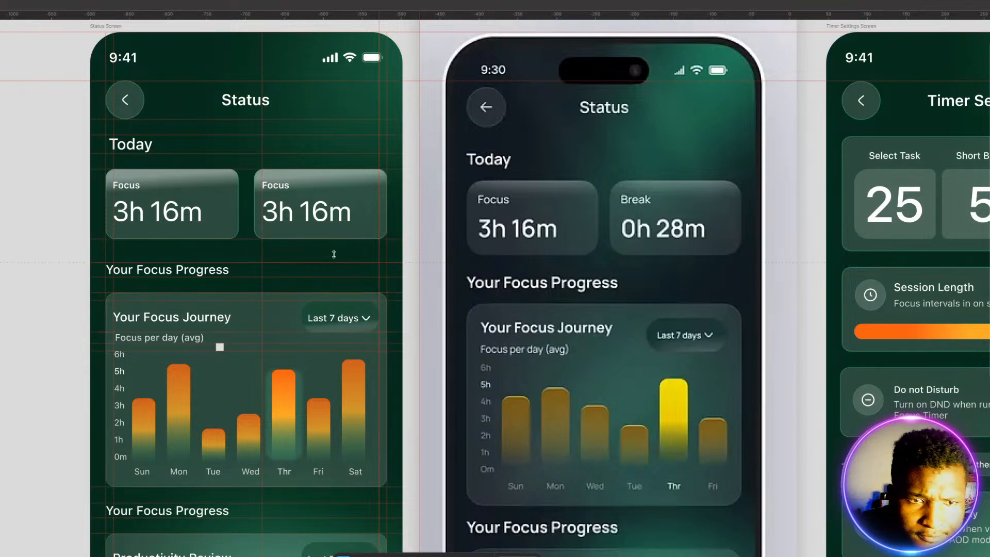
left_click(337, 81)
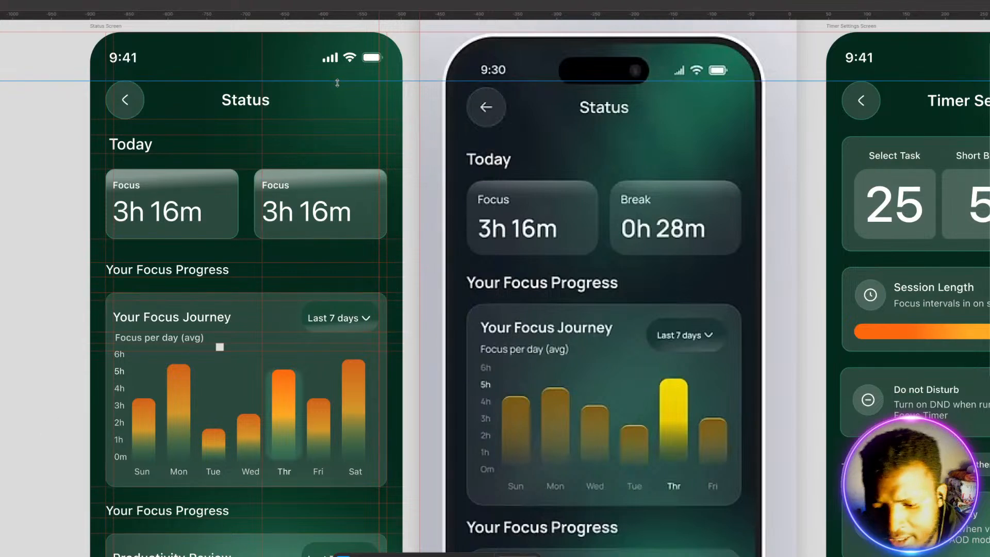
key("Delete")
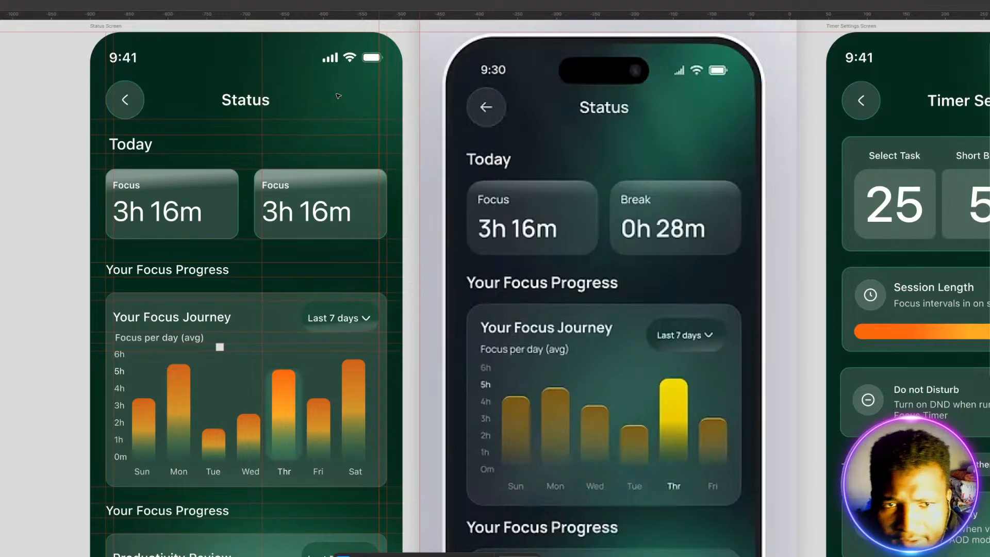
left_click(372, 118)
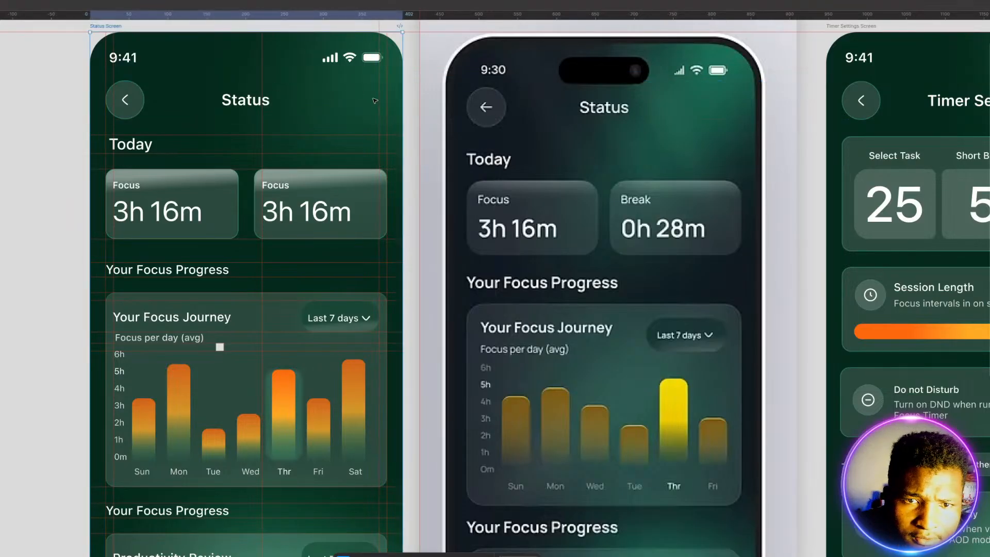
left_click(379, 100)
key("Delete")
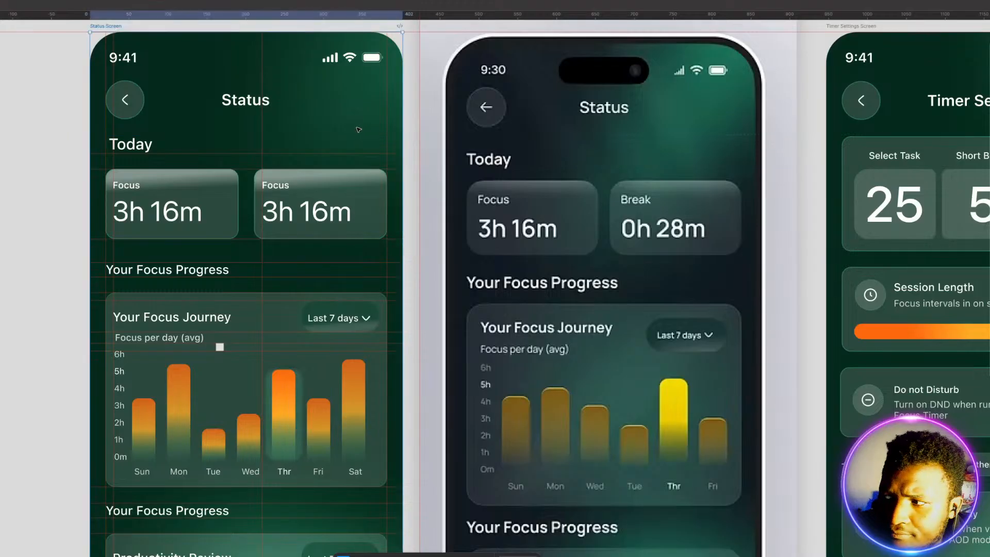
left_click(340, 154)
key("Delete")
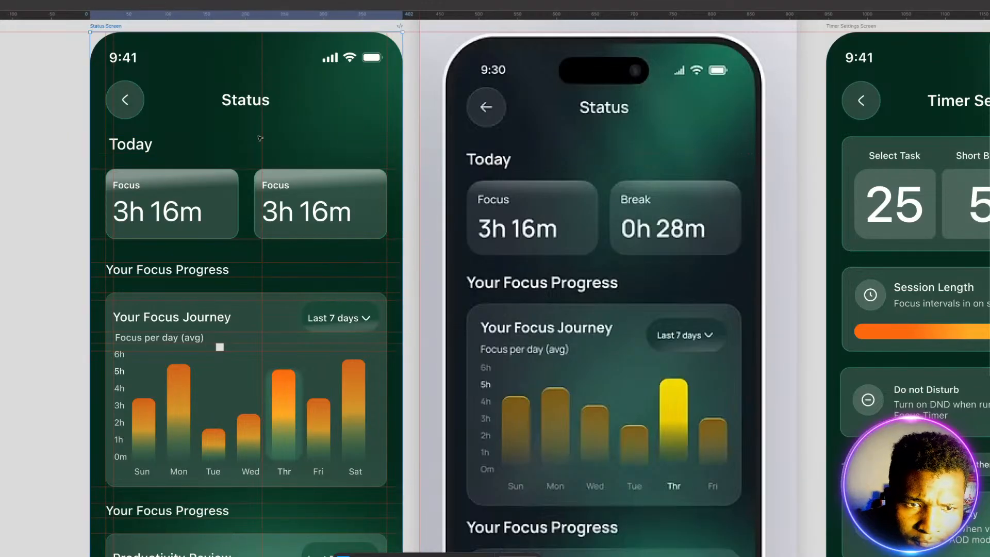
left_click(263, 138)
key("Delete")
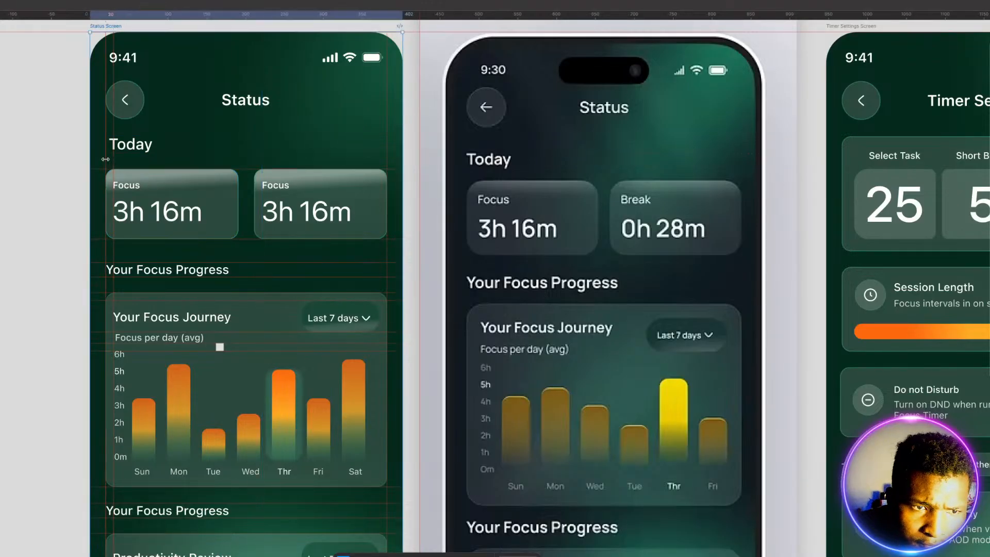
key("Delete")
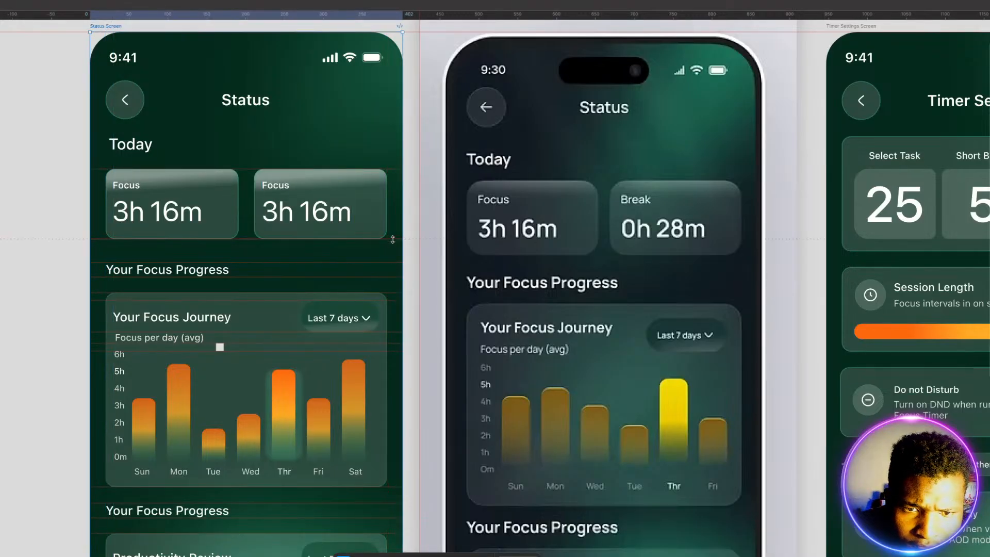
Step: Remove the horizontal guides along the two Today cards and around the first Your Focus Progress heading
left_click(388, 167)
key("Delete")
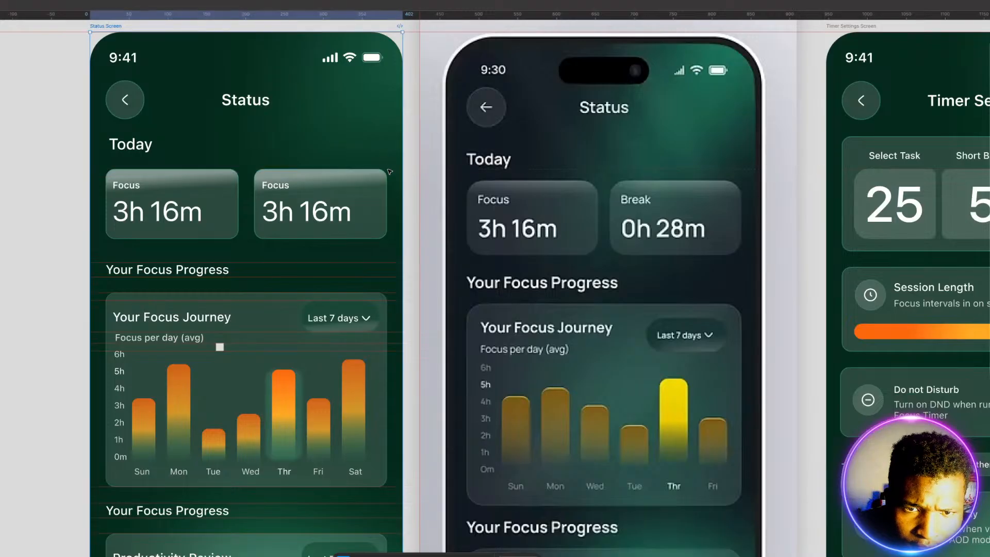
scroll(388, 175, "down", 2)
left_click(357, 208)
key("Delete")
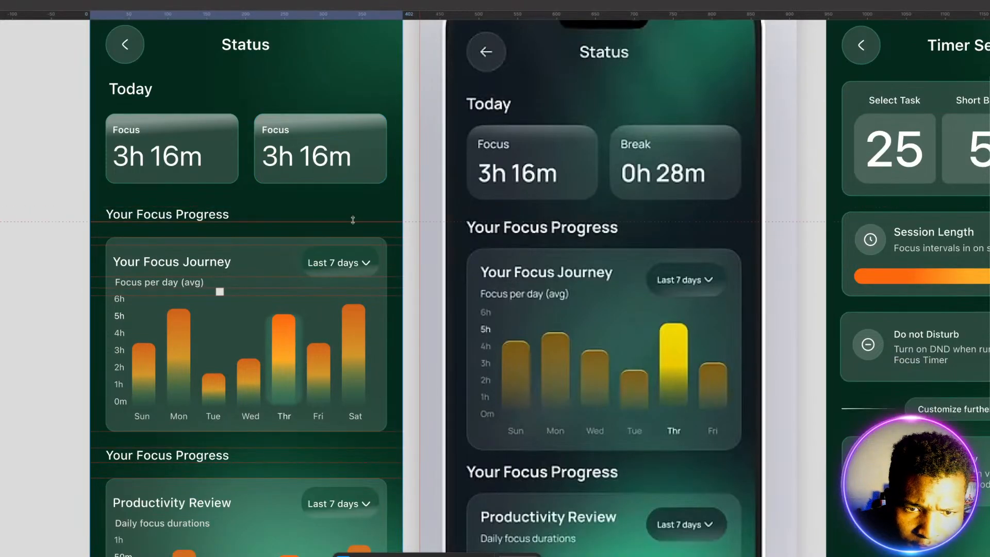
Step: Remove the horizontal guides crossing the upper part of the Your Focus Journey card
scroll(357, 216, "down", 1)
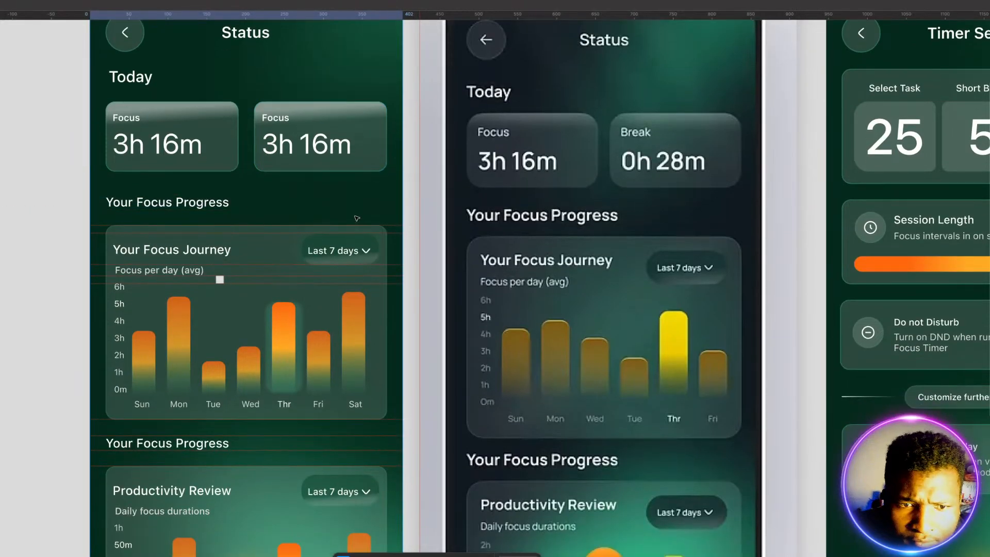
left_click(395, 225)
key("Delete")
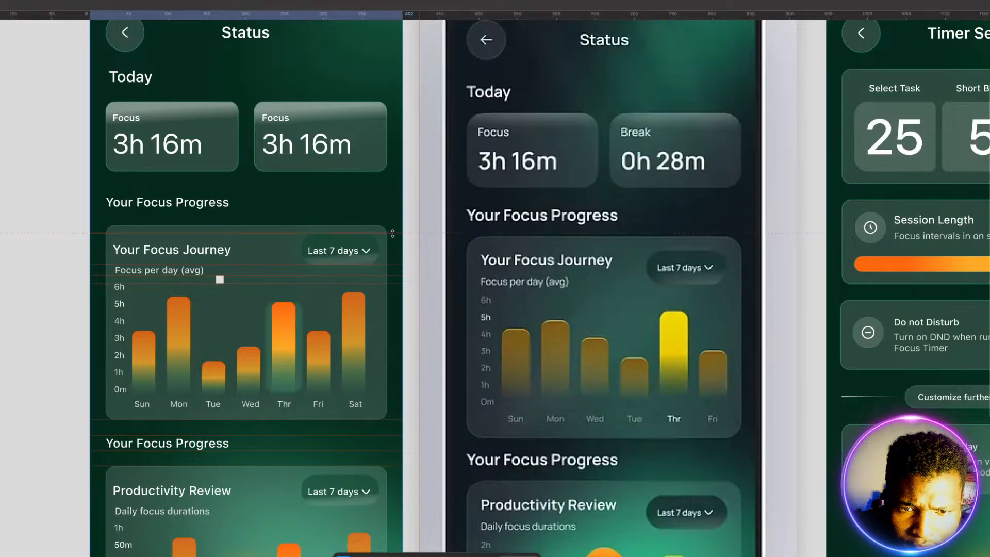
left_click(395, 265)
key("Delete")
left_click(392, 276)
key("Delete")
left_click(392, 283)
key("Delete")
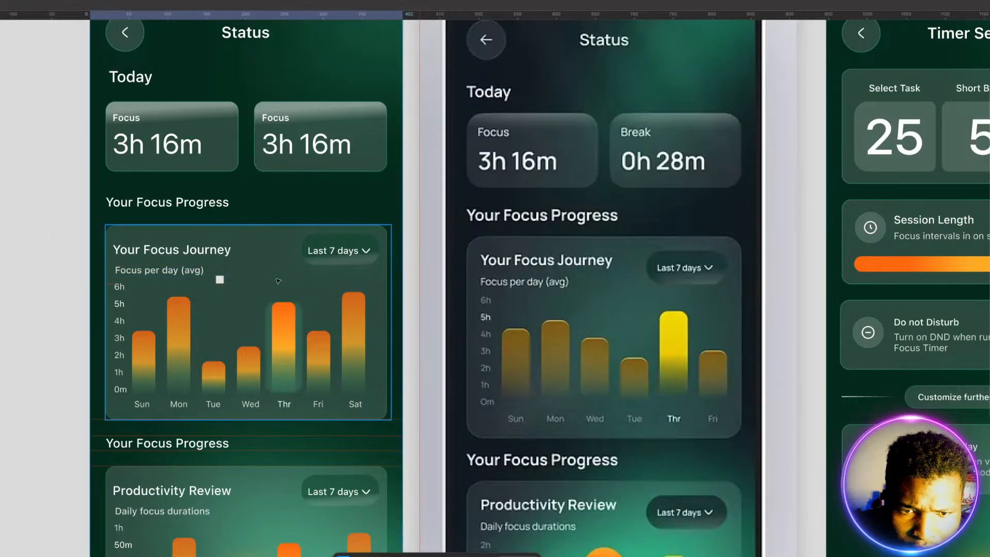
Step: Remove the horizontal guides around the second Your Focus Progress heading, above the Productivity Review card
left_click(221, 281)
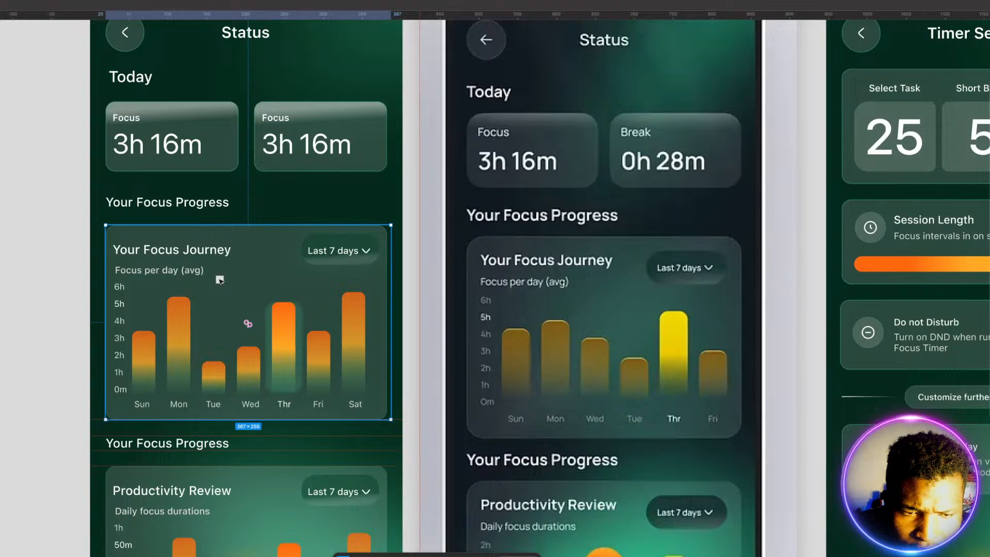
double_click(221, 281)
scroll(290, 316, "down", 1)
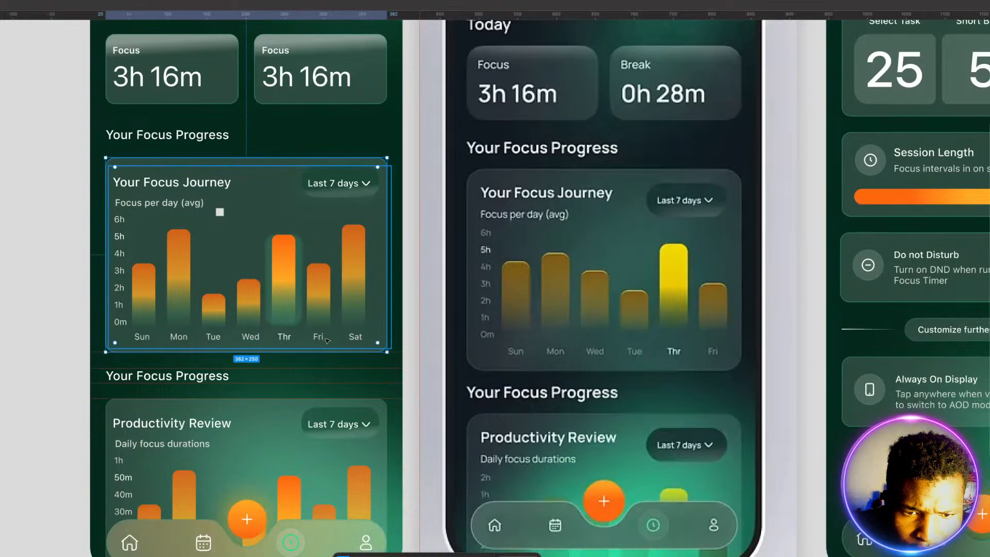
left_click(389, 367)
key("Delete")
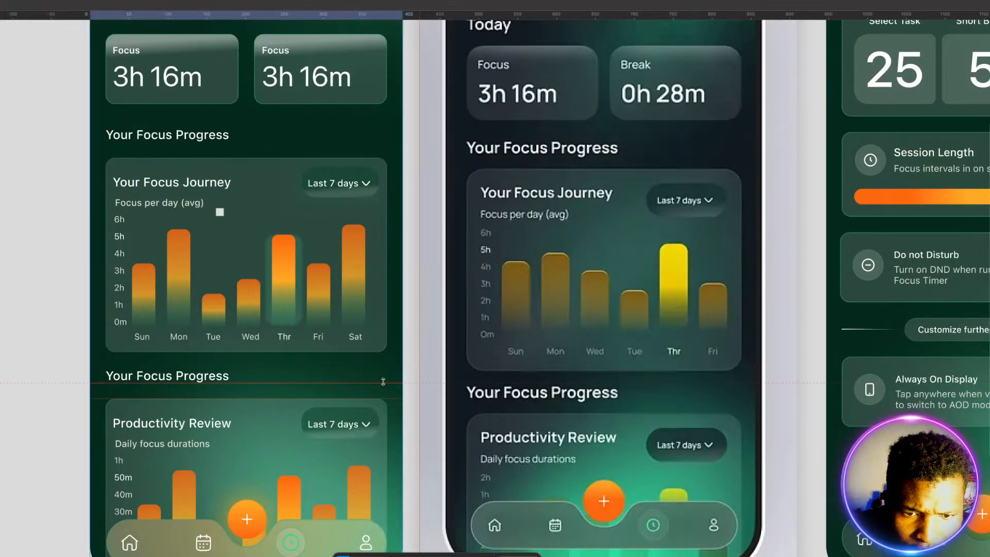
left_click(394, 397)
key("Delete")
Step: Place a horizontal guide along the upper edge of the Your Focus Journey card to mark its position
scroll(396, 387, "down", 3)
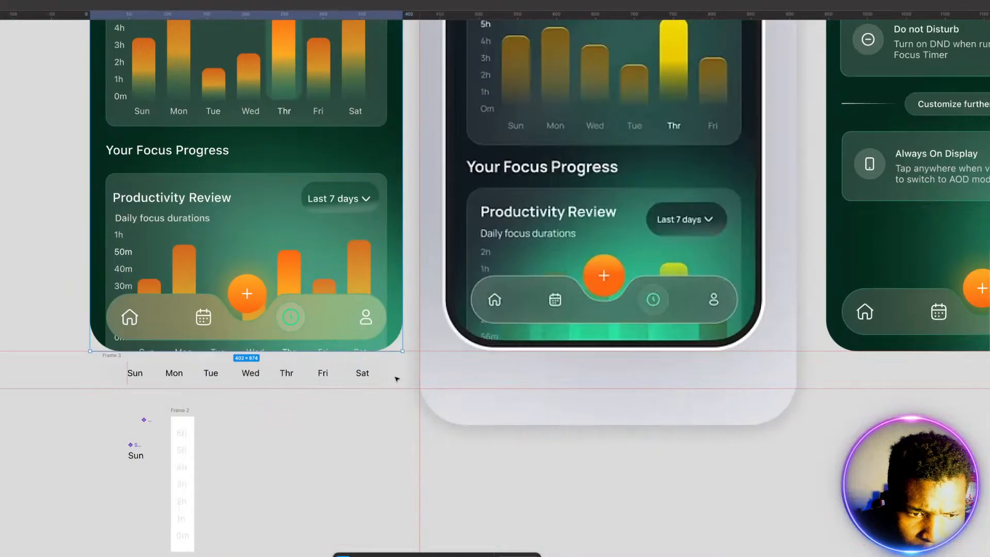
scroll(167, 218, "up", 3)
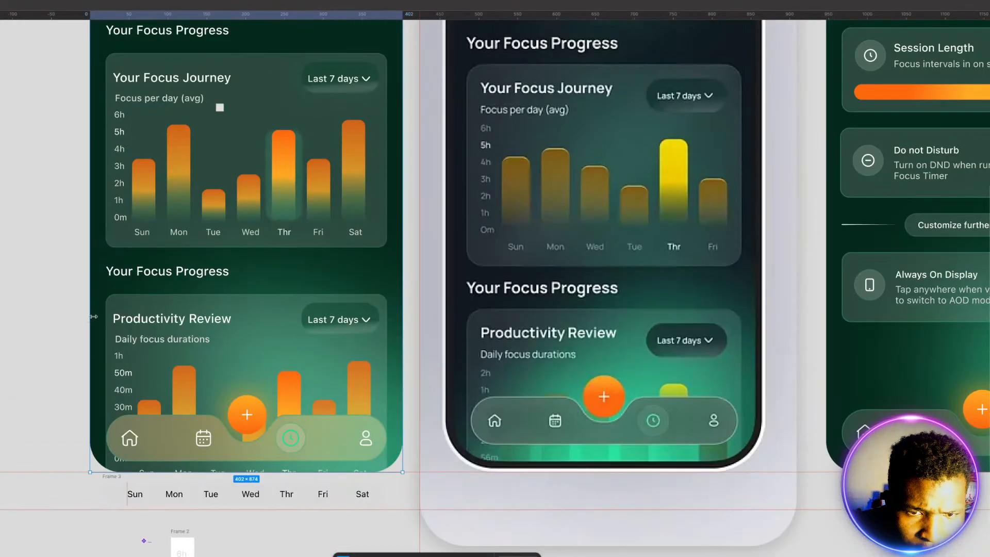
scroll(235, 247, "up", 1)
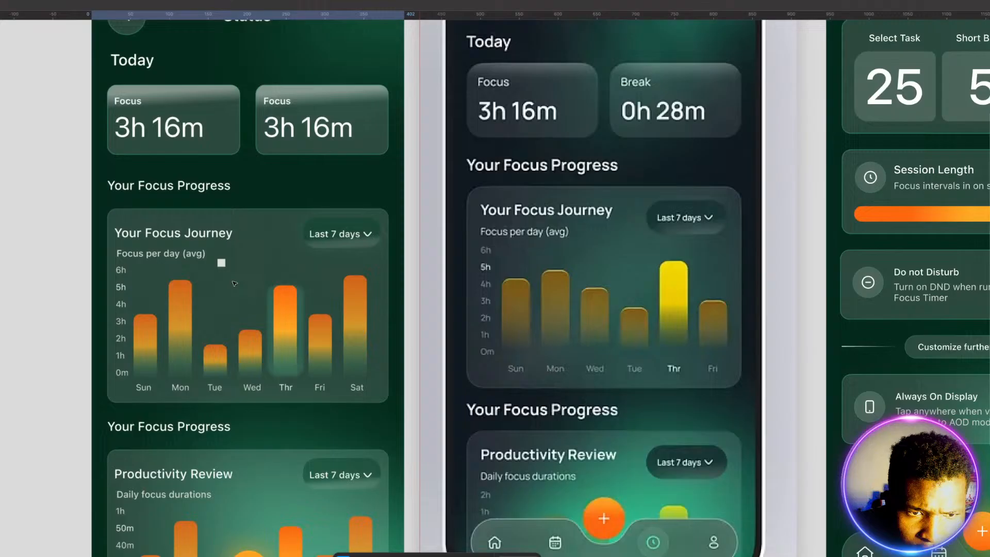
left_click(239, 241)
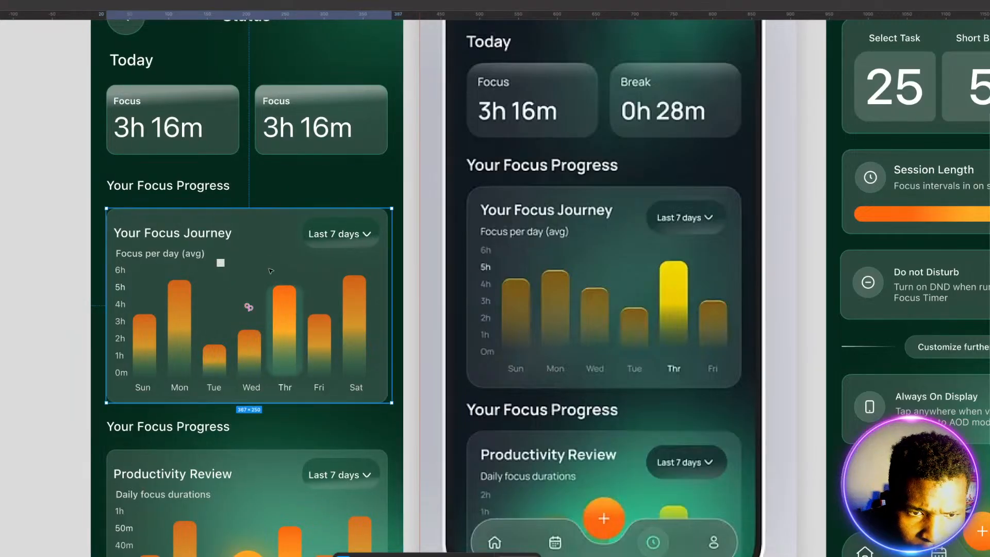
left_click_drag(408, 14, 418, 207)
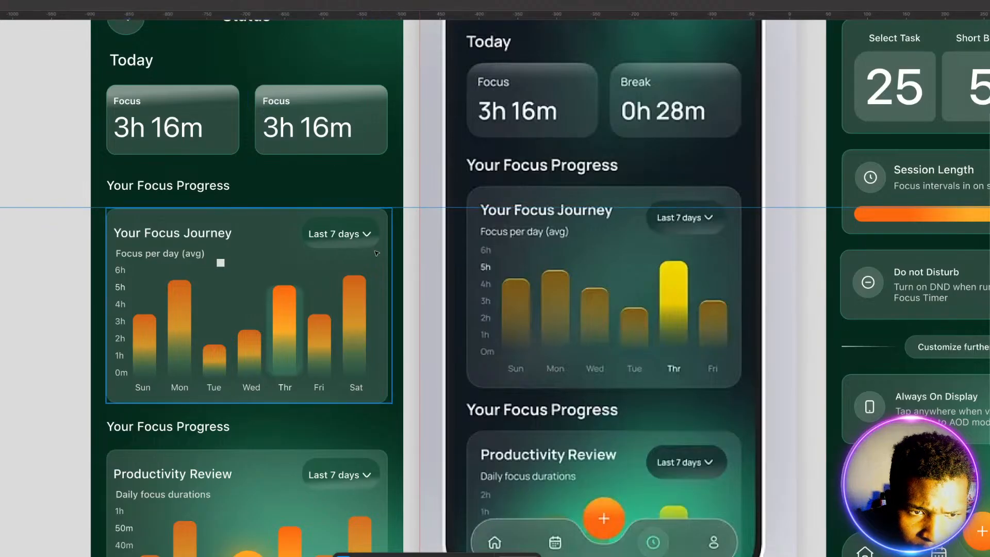
Step: Move the Your Focus Journey card down to expose the leftover spacer square behind it, and delete the square
left_click_drag(282, 249, 283, 315)
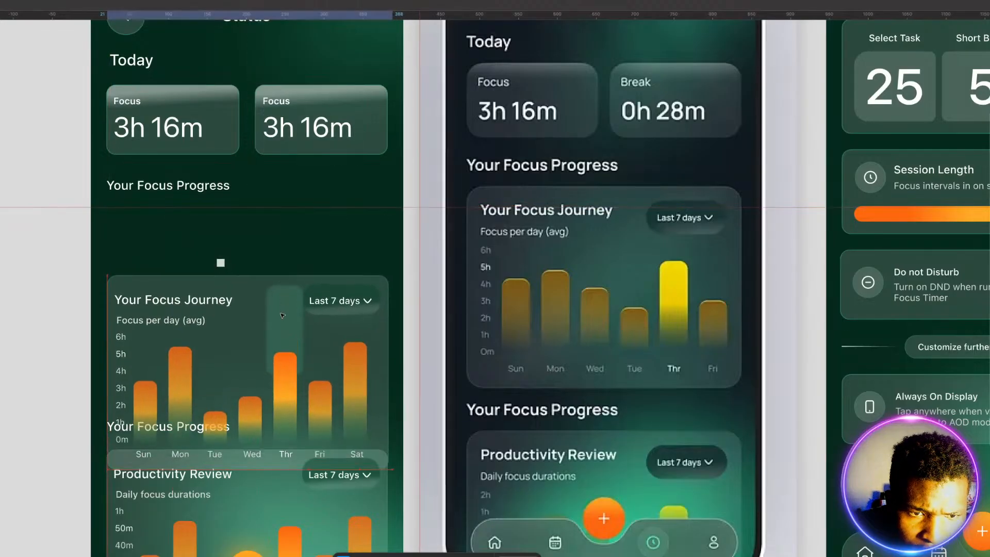
left_click(223, 265)
key("Delete")
Step: Move the Your Focus Journey card back up to the horizontal guide and nudge it slightly to the left
left_click_drag(232, 298, 237, 236)
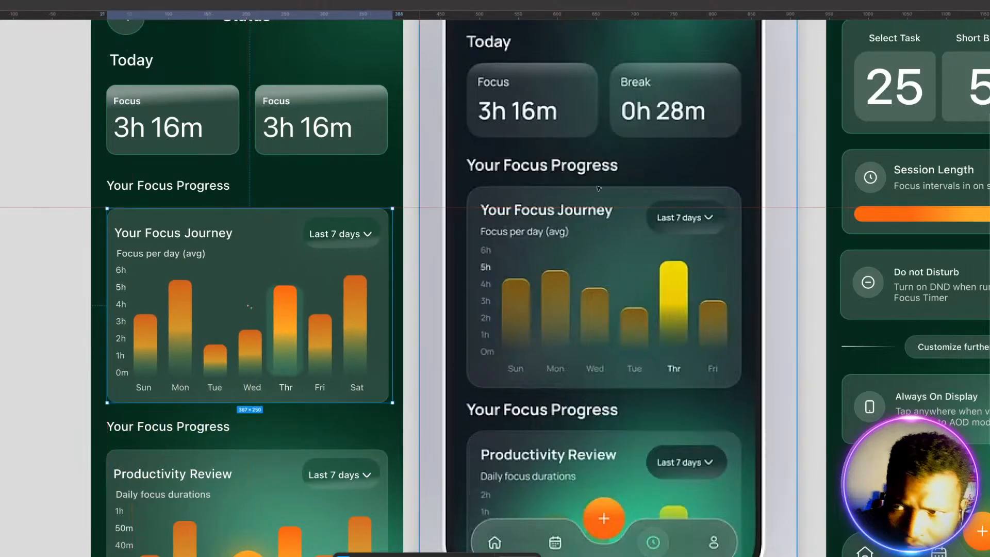
key("Left")
key("Left")
key("Left")
key("Left")
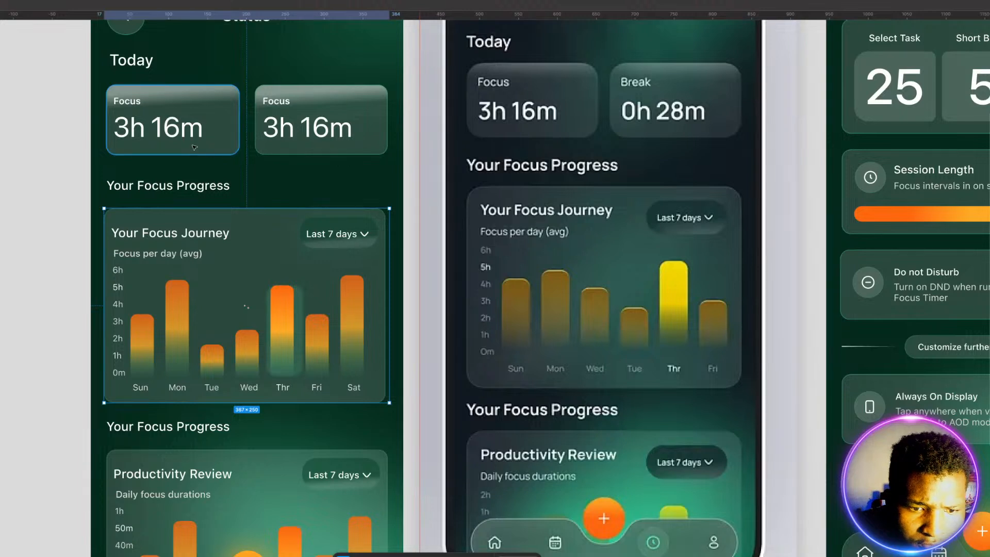
left_click(22, 282)
left_click(227, 292)
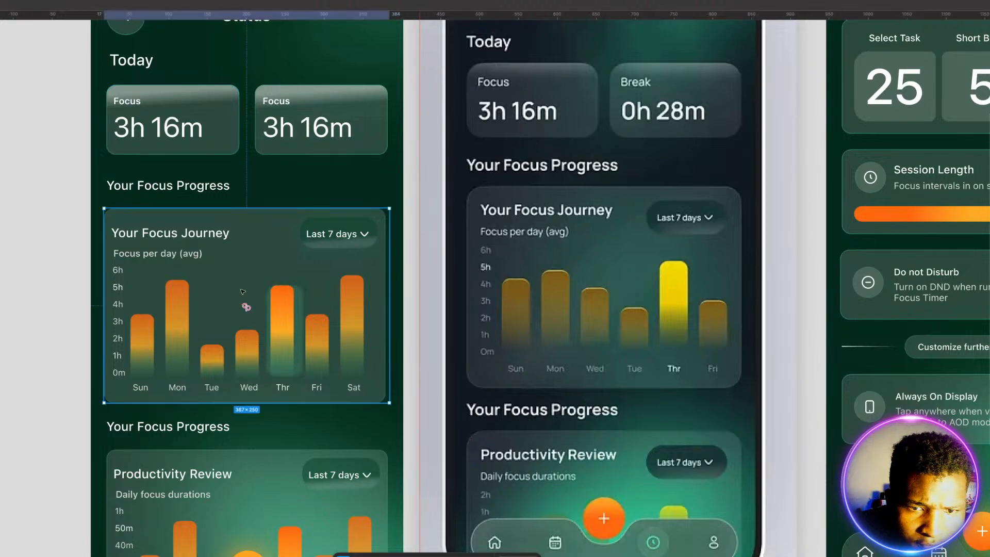
Step: Adjust the width of the Your Focus Journey card so its right edge lines up with the Focus cards above
mouse_move(390, 285)
left_mouse_down()
mouse_move(378, 286)
mouse_move(398, 289)
mouse_move(388, 292)
left_mouse_up()
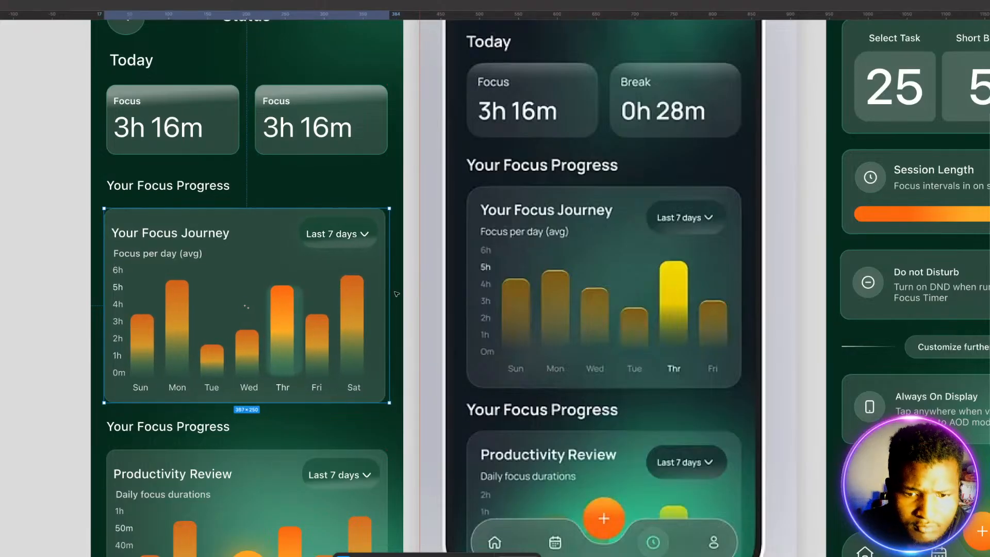
left_click(21, 227)
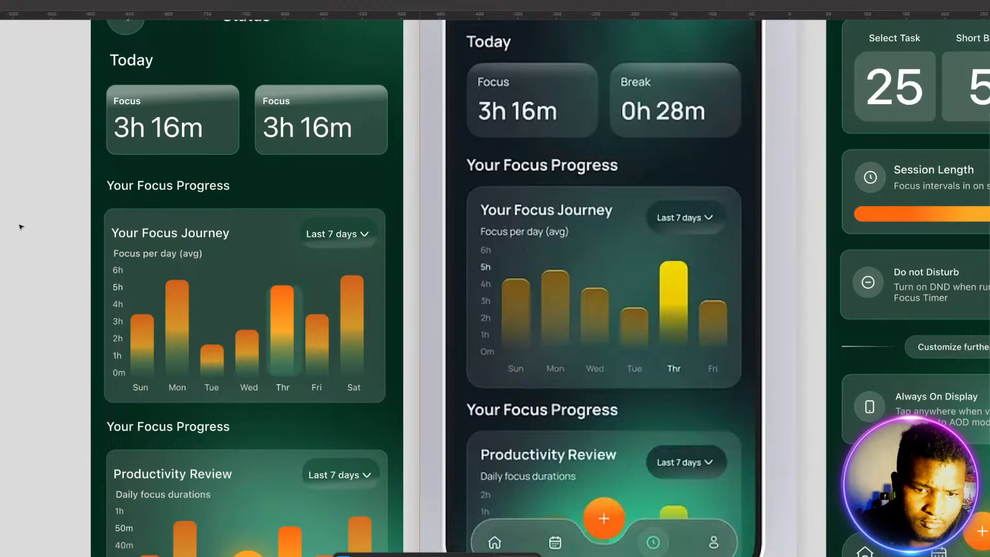
left_click(309, 287)
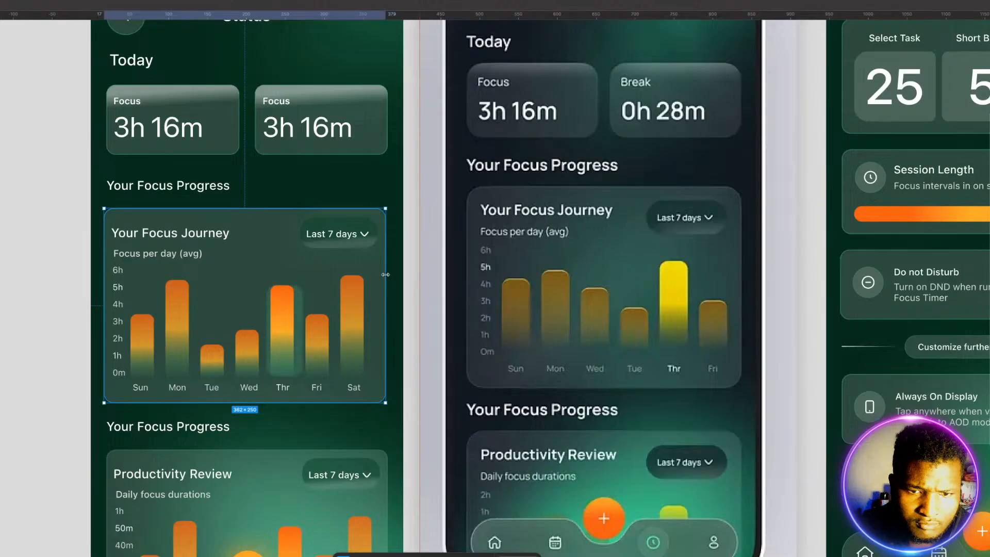
left_click_drag(385, 274, 390, 277)
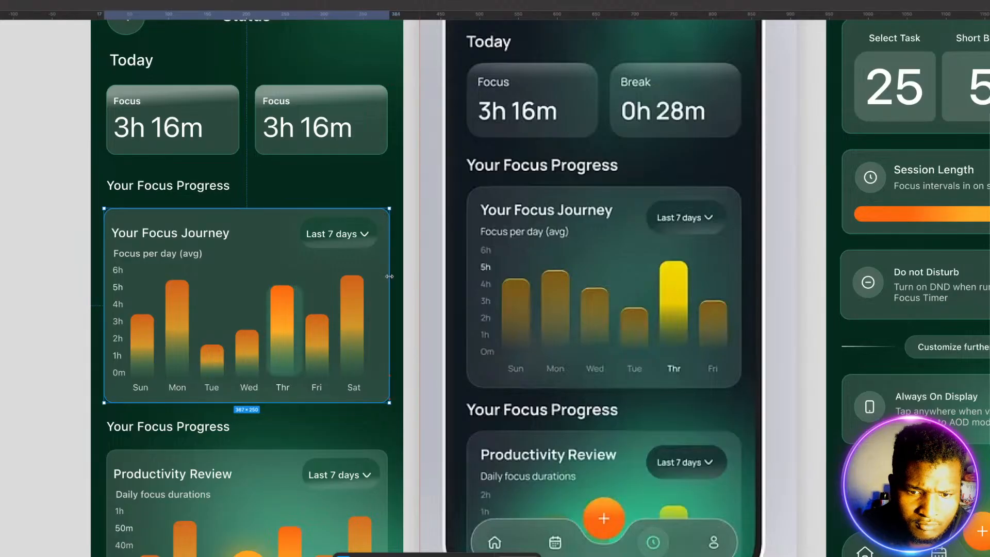
left_click(101, 231)
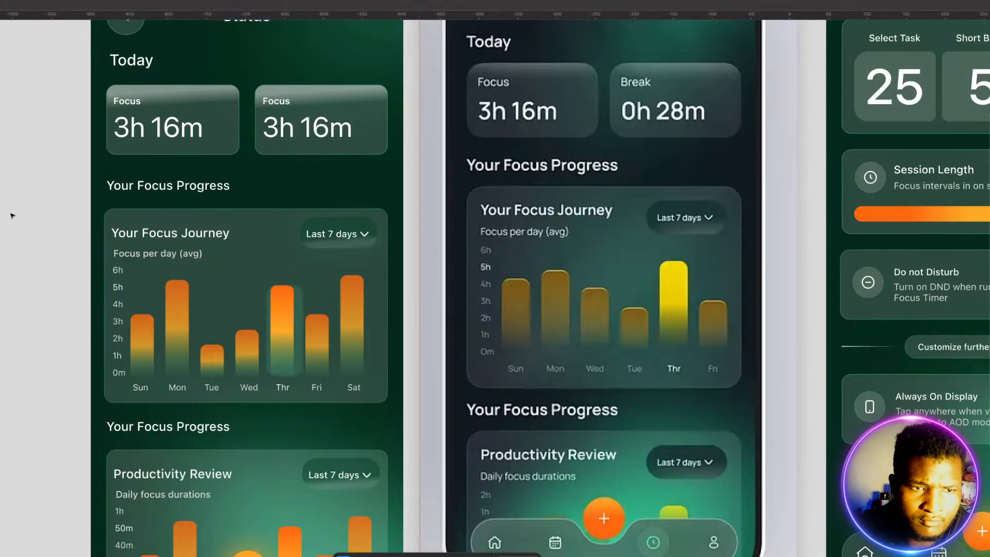
Step: Move the weekday labels strip out of the lower end of the Status Screen onto the empty canvas below
scroll(10, 209, "up", 3)
scroll(10, 207, "down", 5)
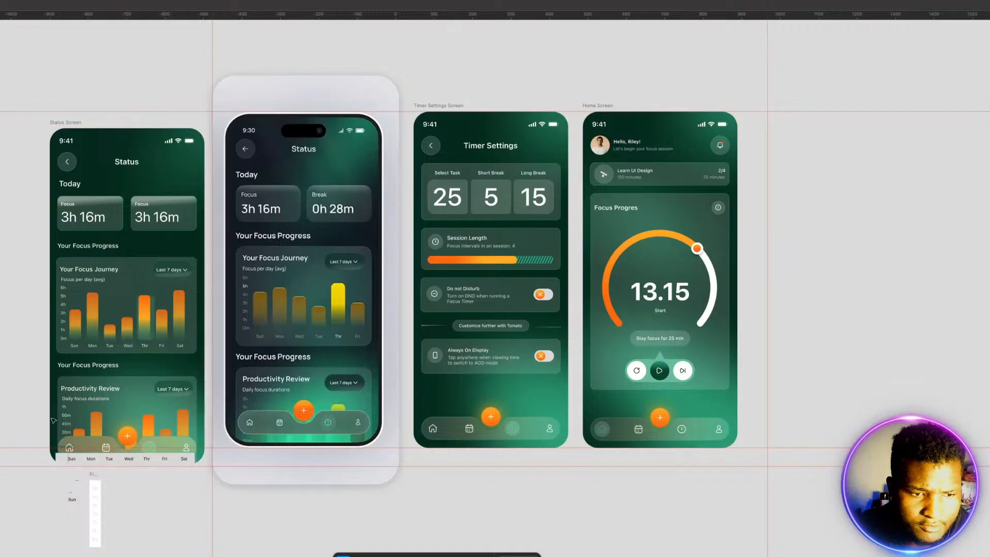
left_click(63, 461)
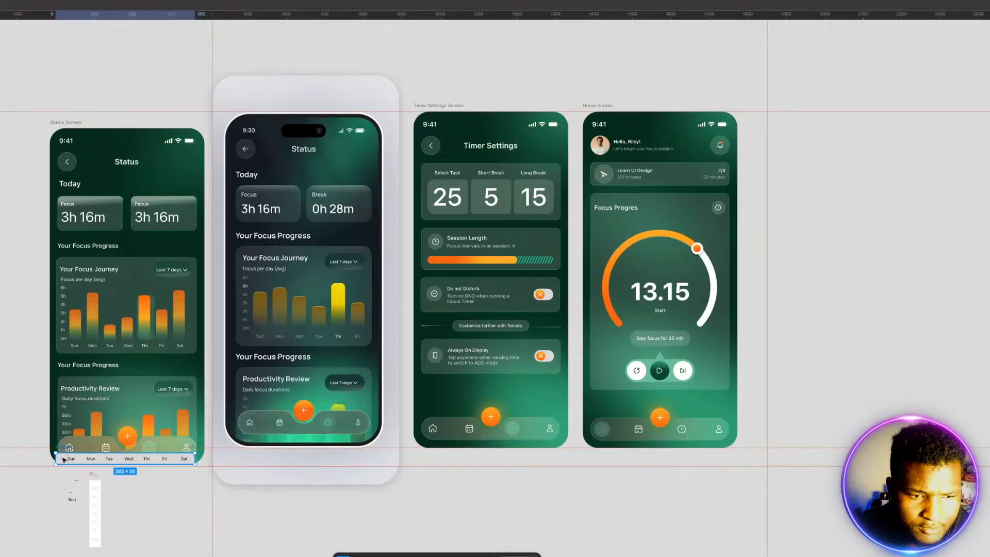
left_click_drag(64, 461, 71, 556)
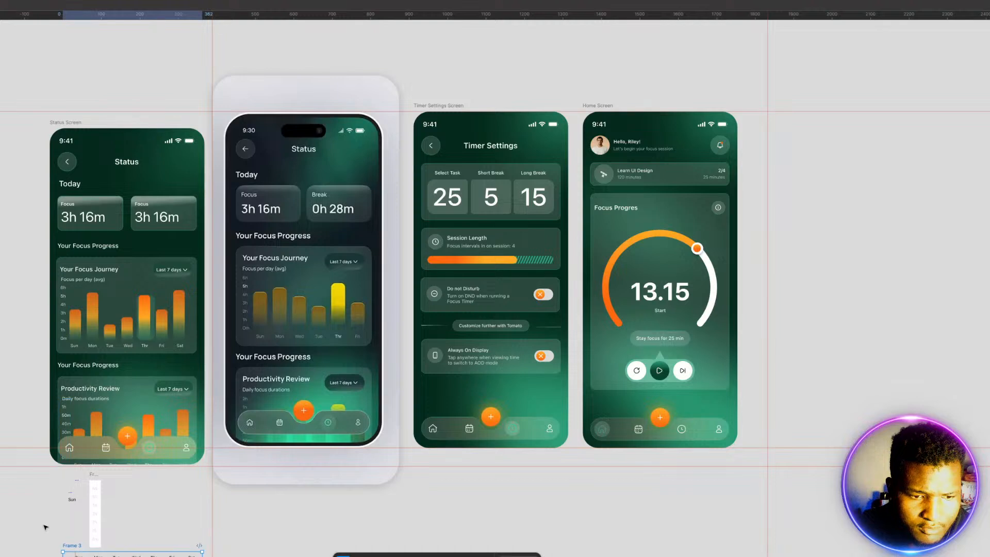
left_click(26, 502)
Step: Delete the leftover weekday and hour label frames on the canvas below the Status Screen
scroll(41, 500, "down", 1)
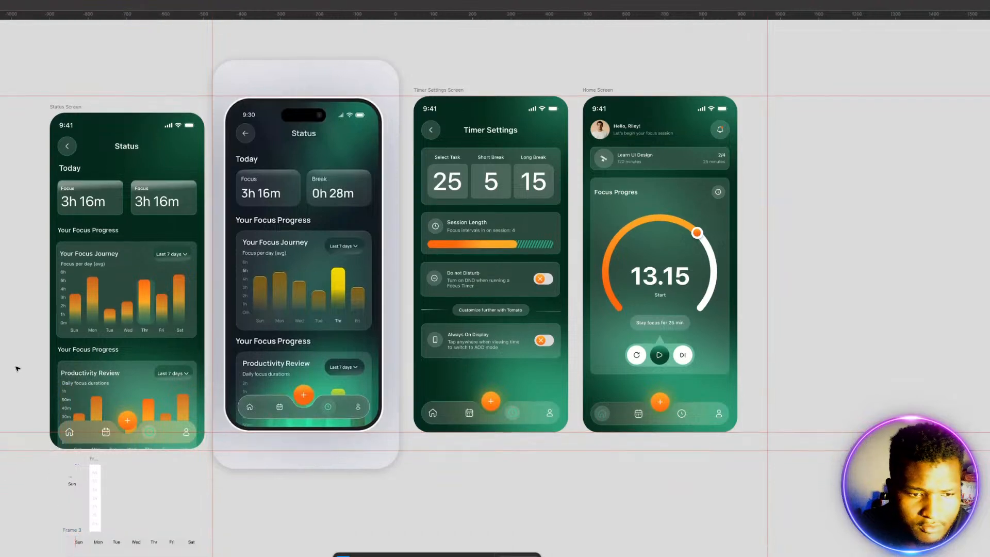
left_click_drag(17, 368, 106, 349)
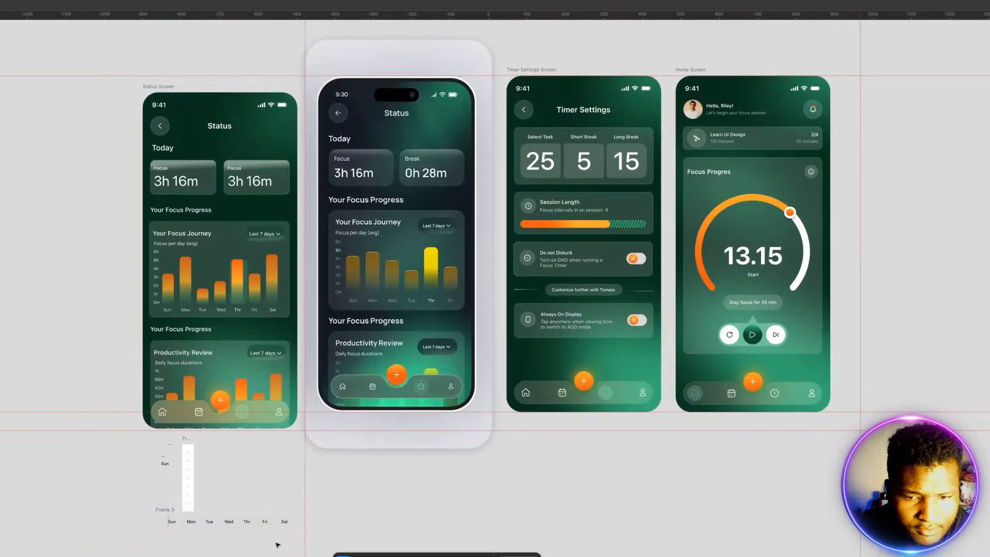
left_click_drag(280, 544, 152, 442)
key("Delete")
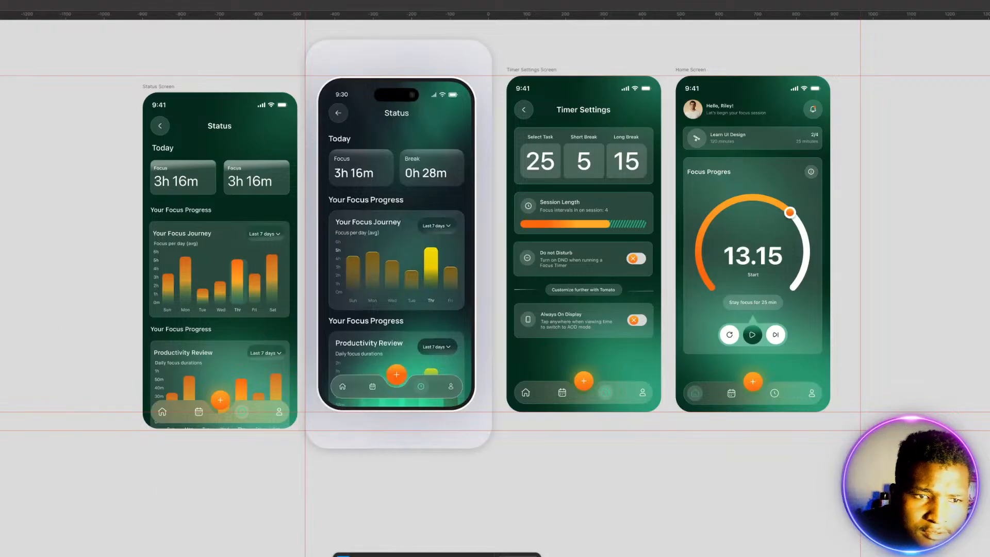
Step: Reduce the 3h 16m text in the first Focus card so it measures about 103 wide
scroll(122, 172, "left", 2)
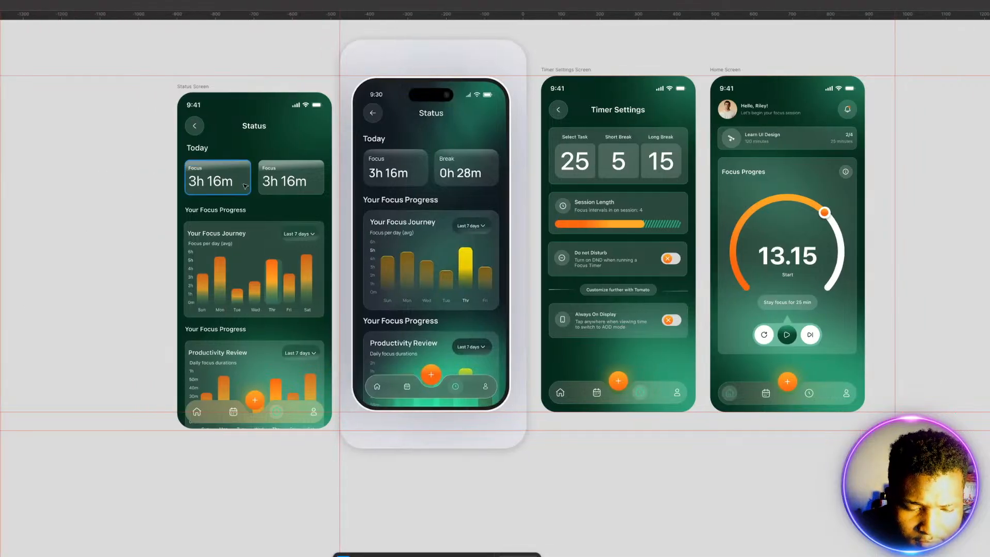
scroll(245, 186, "up", 1)
scroll(243, 195, "up", 4)
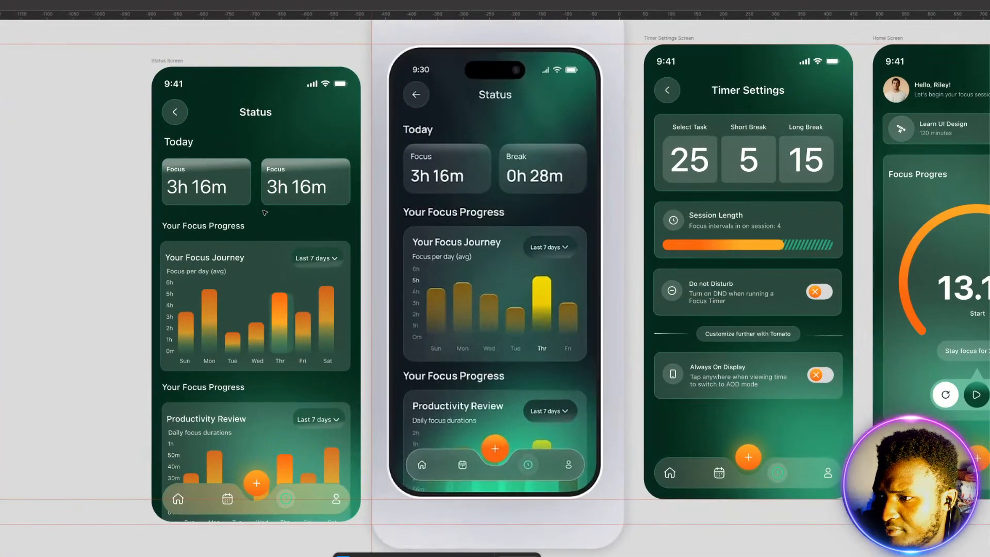
scroll(264, 212, "up", 3)
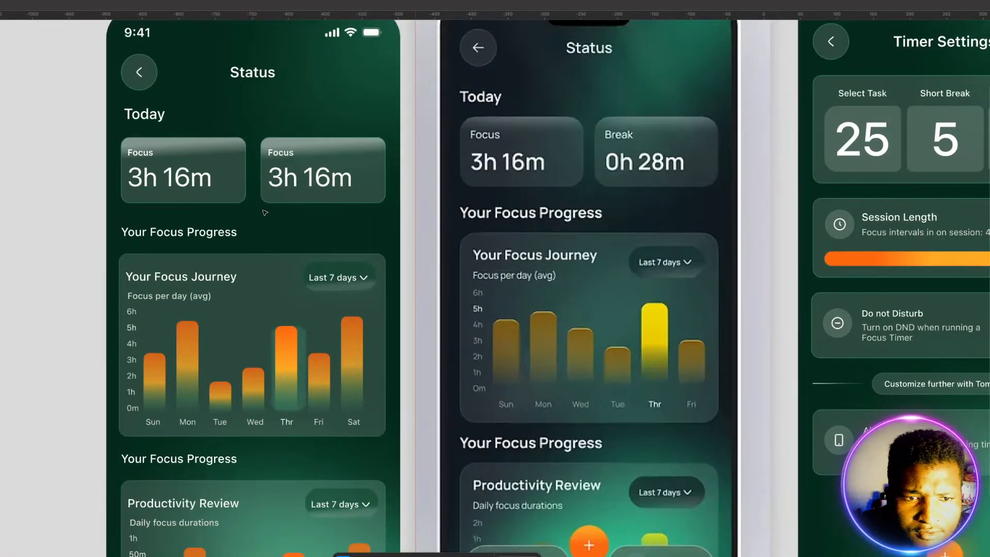
scroll(265, 213, "down", 2)
left_click(202, 187)
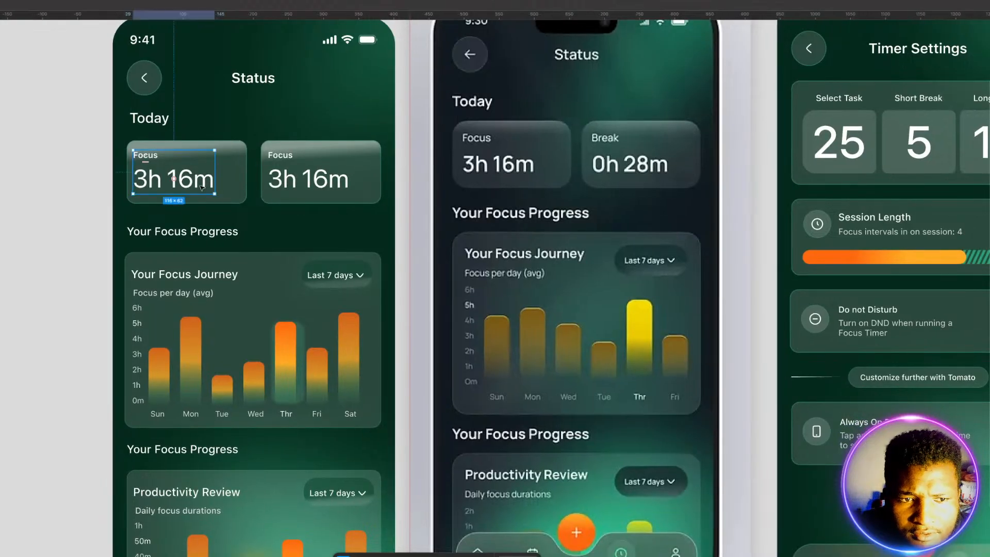
double_click(202, 188)
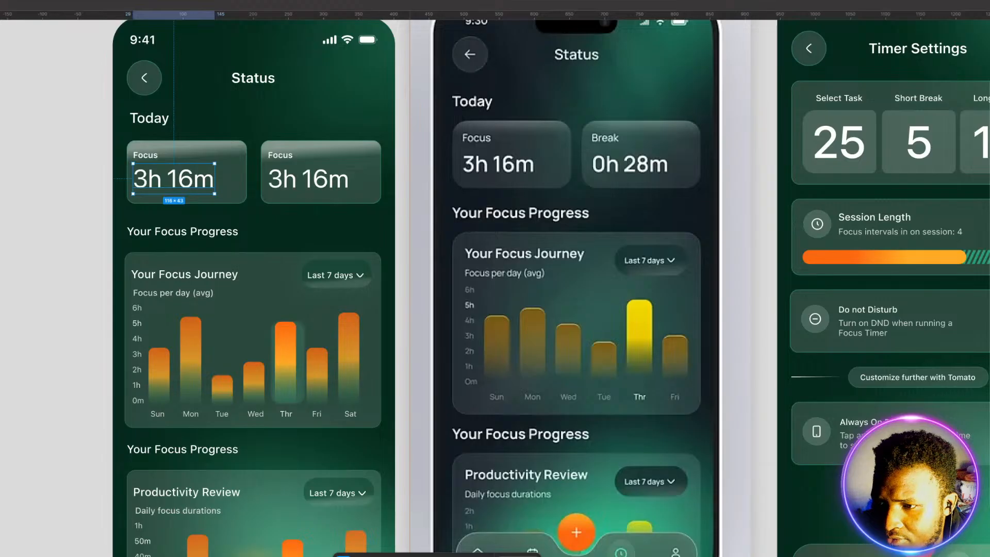
key("Return")
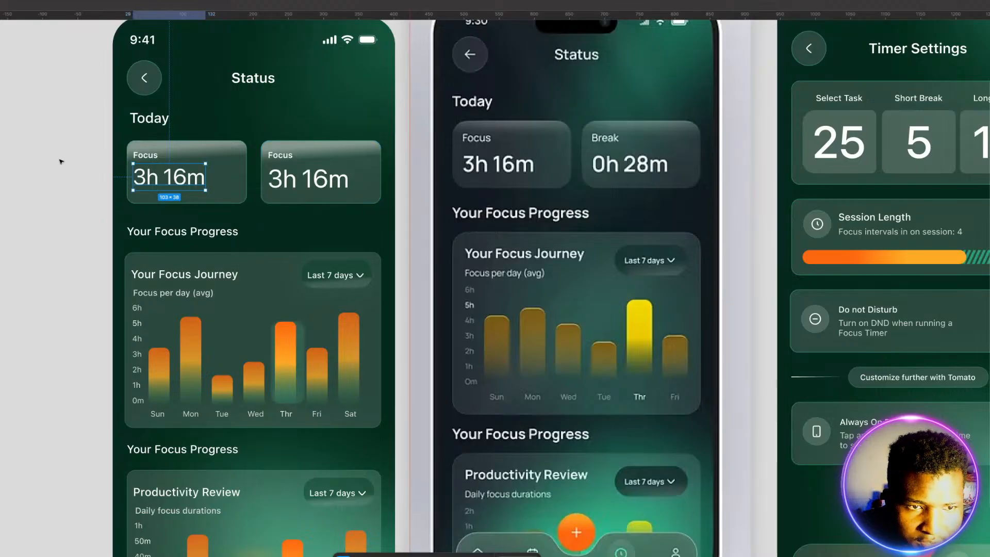
Step: Centre the Focus label and 3h 16m text group vertically within the first Focus card
left_click(147, 156, "shift")
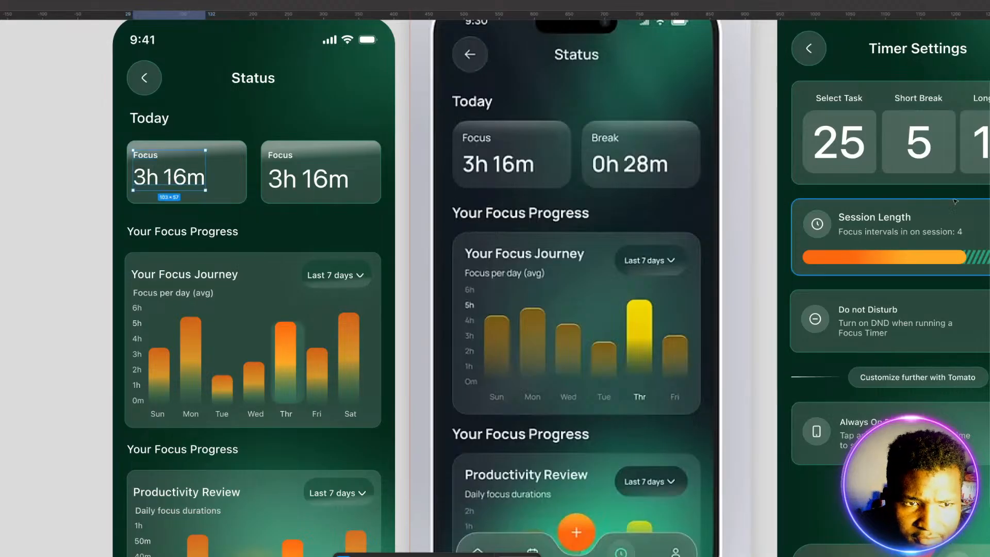
left_click(29, 232)
left_click(168, 178)
left_click(230, 177)
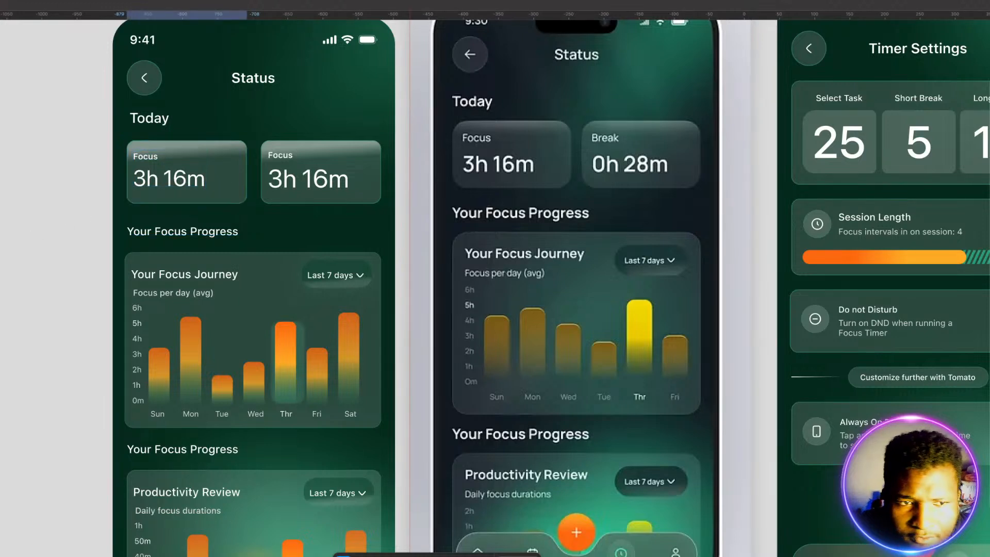
Step: Reduce the second Focus card's 3h 16m text to about 103 wide and centre its text group vertically in the card
left_click(319, 180)
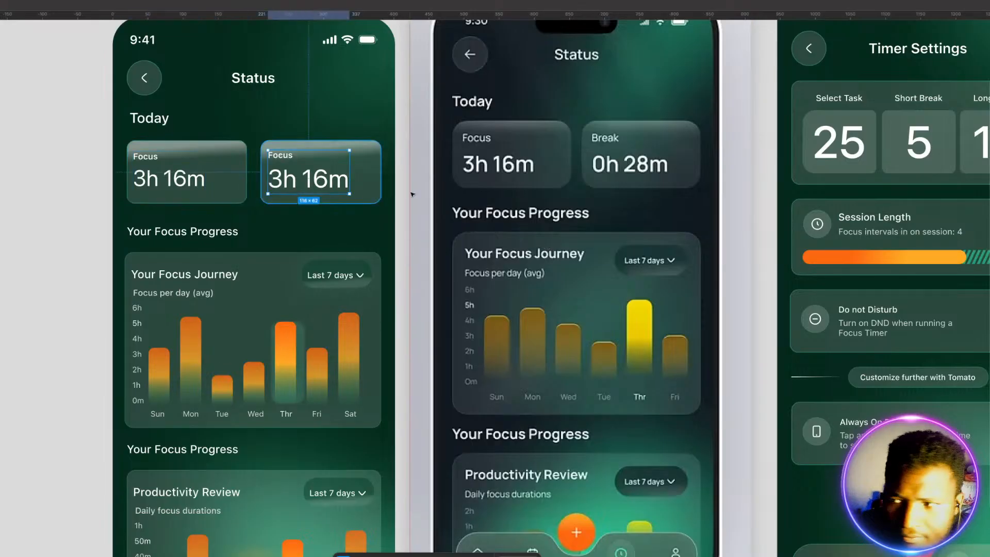
double_click(321, 183)
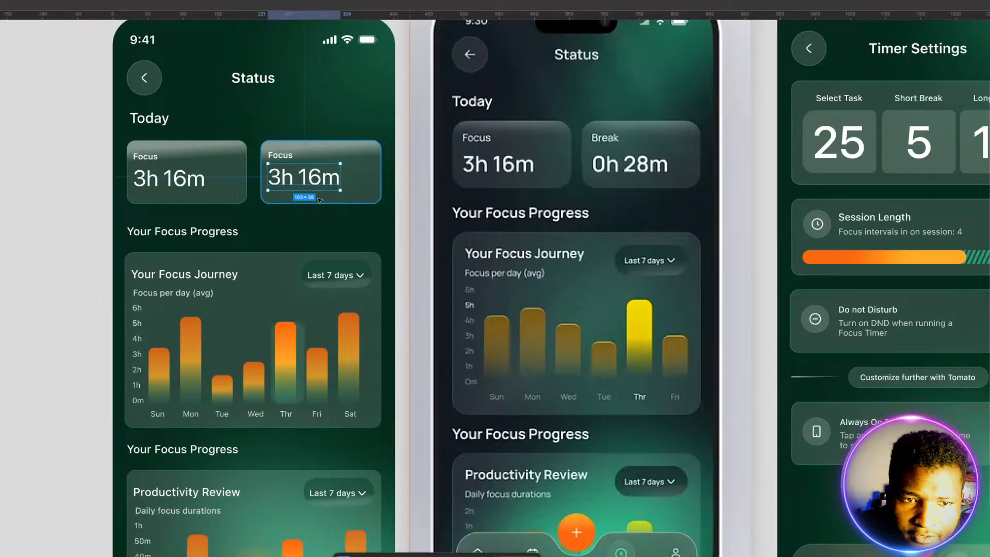
left_click(285, 156, "shift")
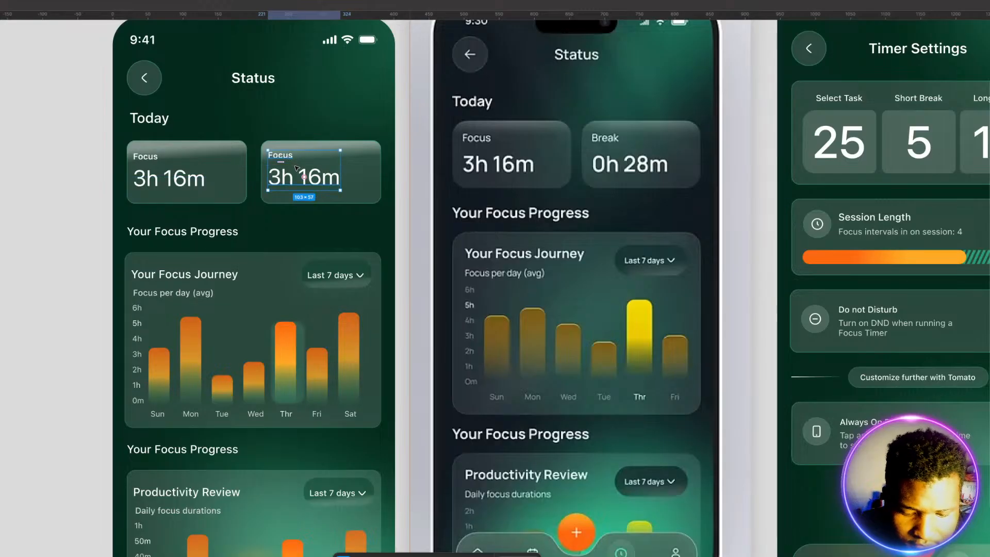
left_click(368, 187)
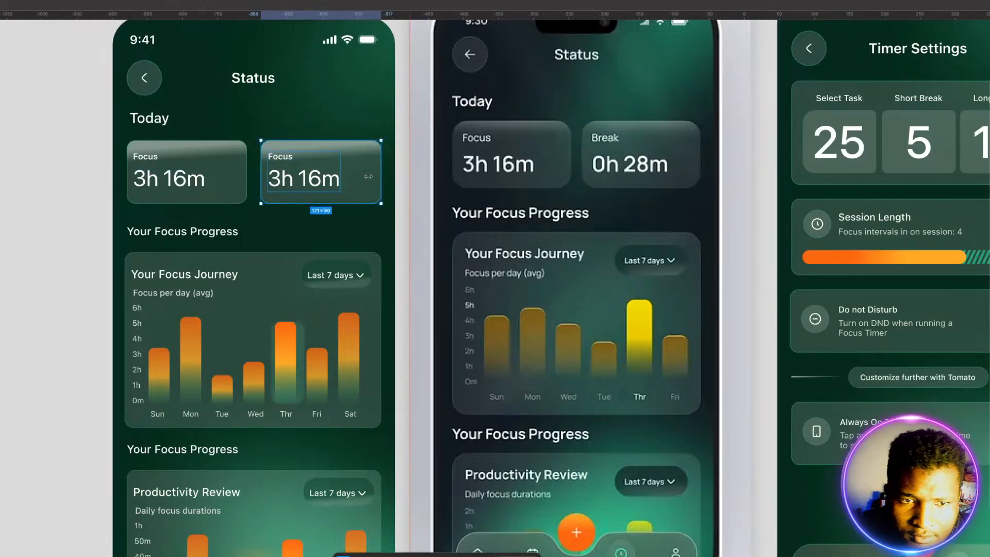
left_click(60, 247)
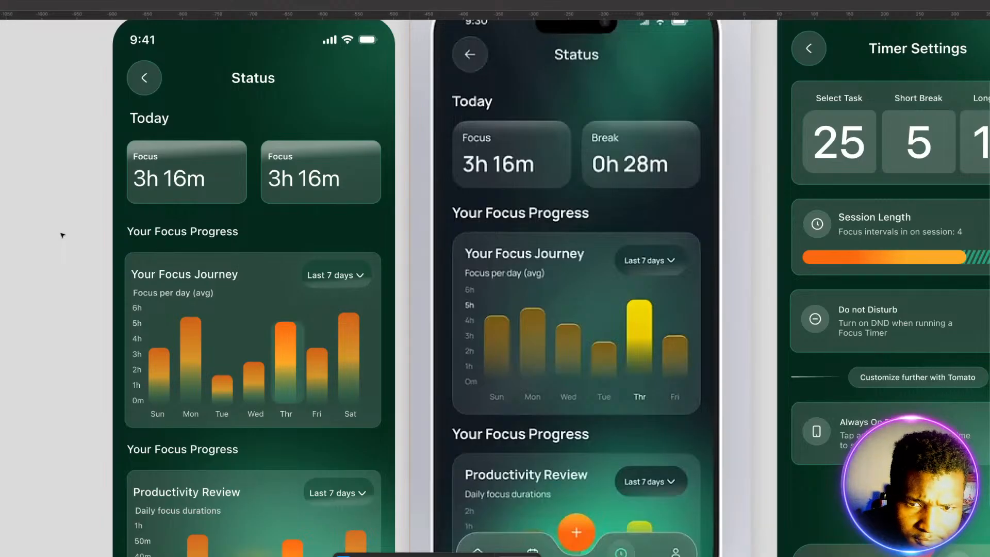
Step: Change the Status Screen's bottom navigation bar fill to dark green and lower its opacity to make it semi-transparent
scroll(62, 235, "down", 3)
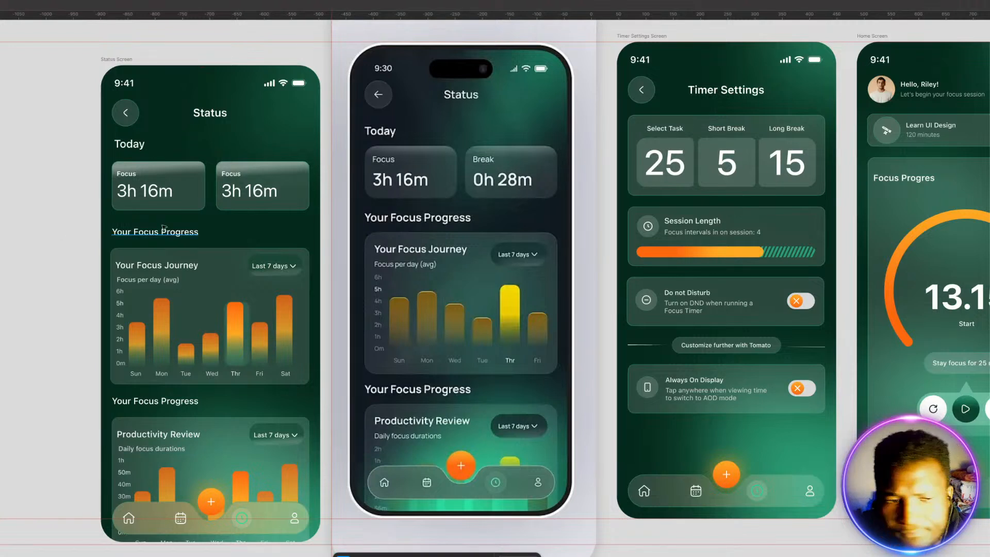
left_click(145, 512)
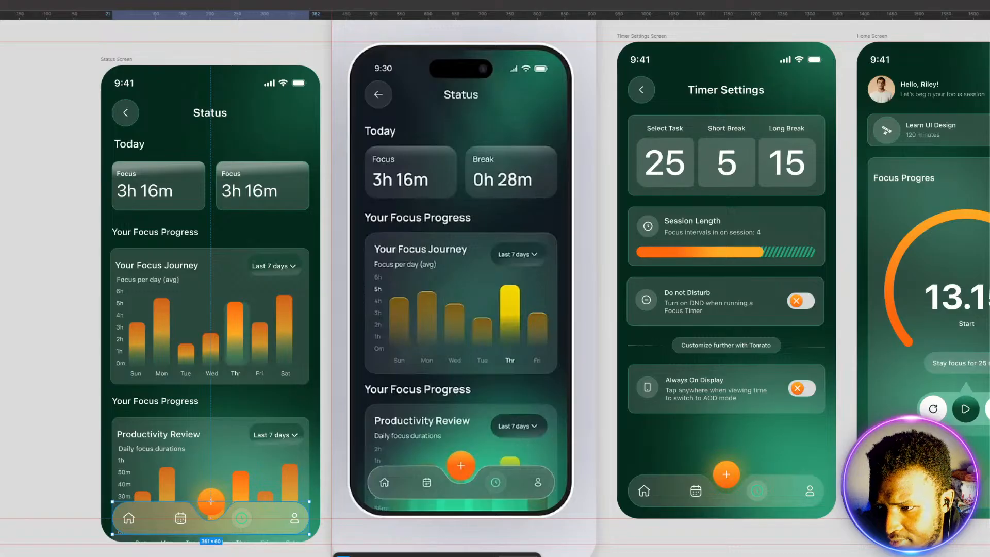
key("Escape")
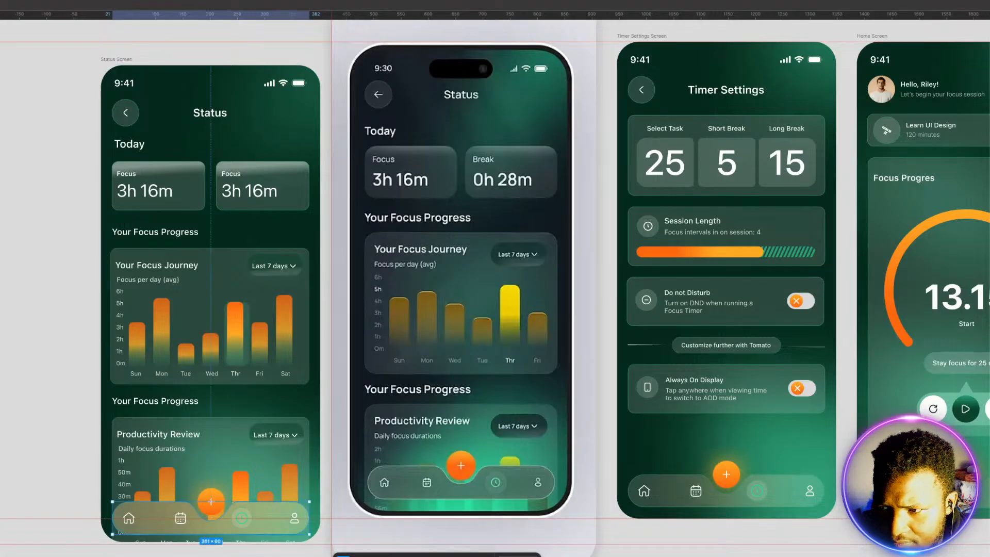
key("Up")
key("Up")
key("Up")
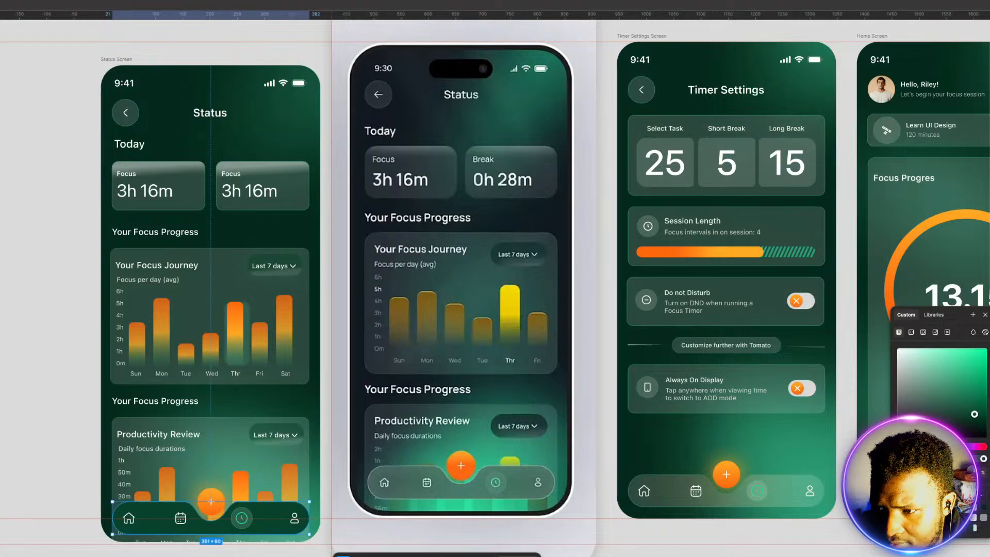
left_click_drag(984, 459, 940, 459)
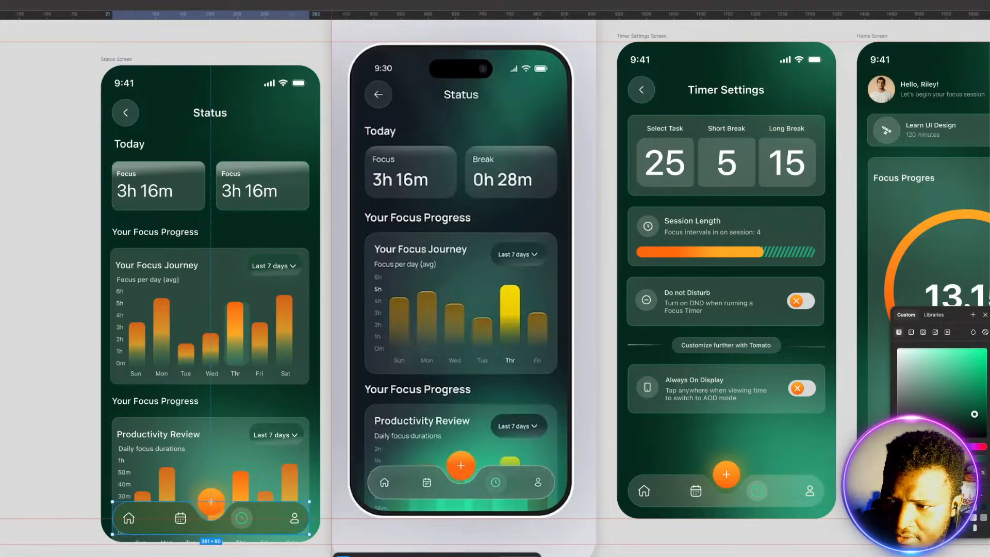
left_click_drag(940, 458, 937, 459)
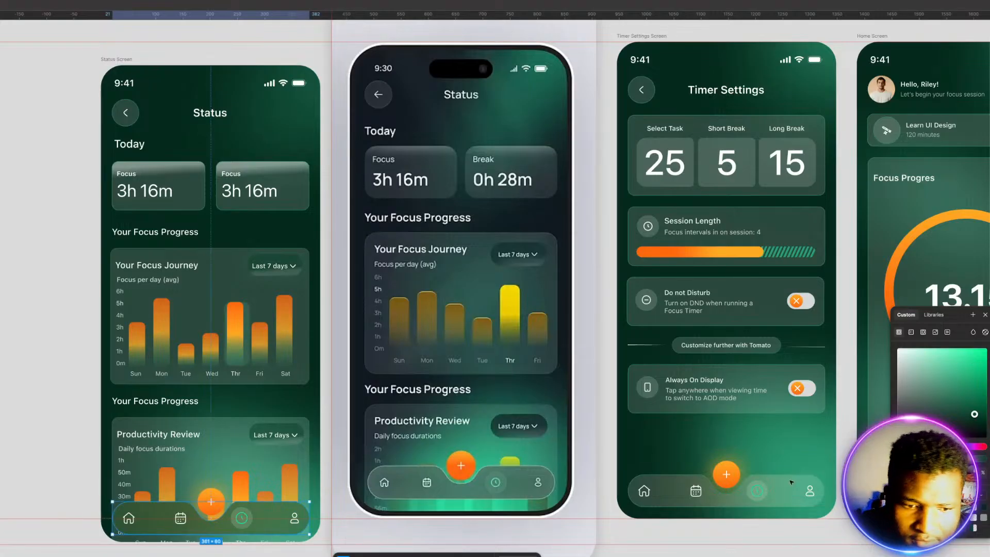
left_click(50, 440)
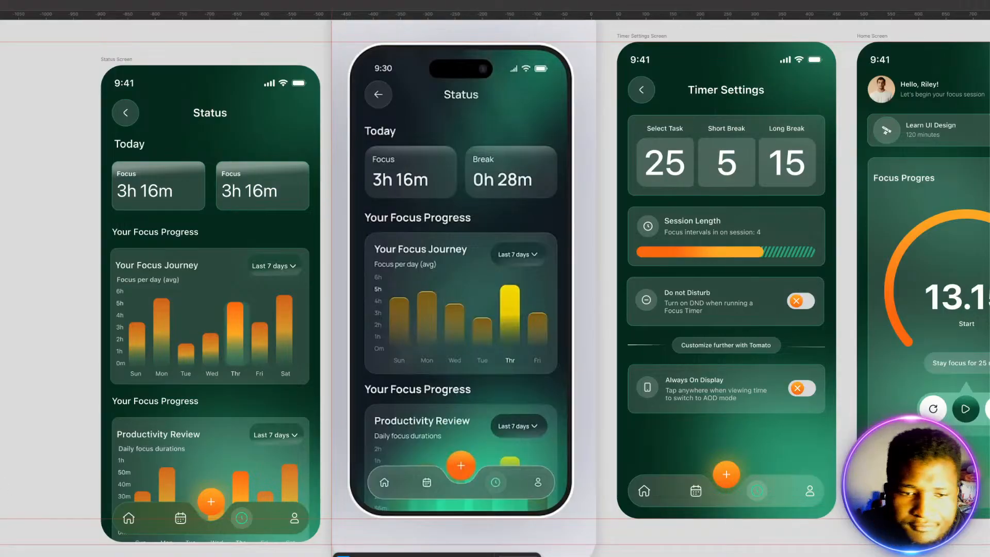
scroll(72, 470, "up", 1)
scroll(73, 470, "up", 1)
scroll(74, 469, "down", 2)
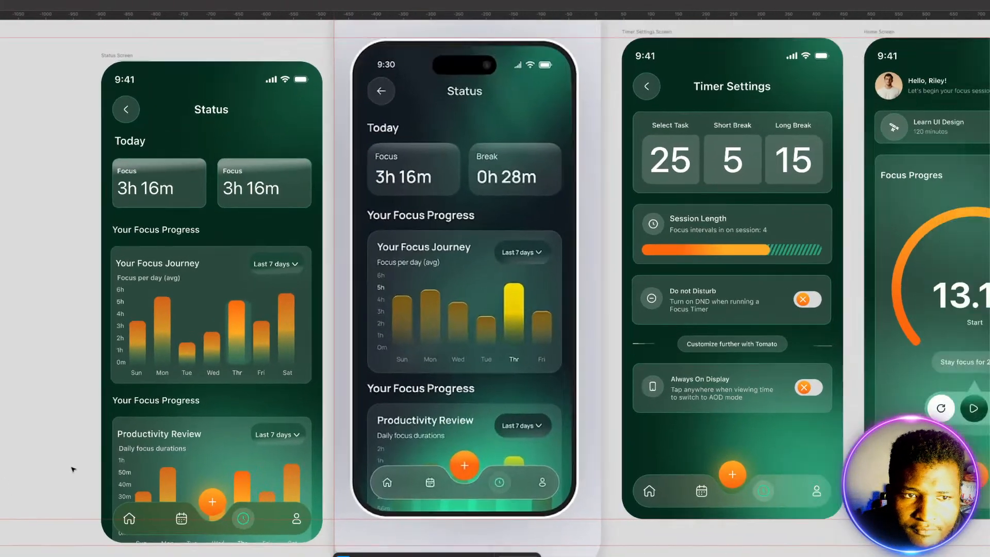